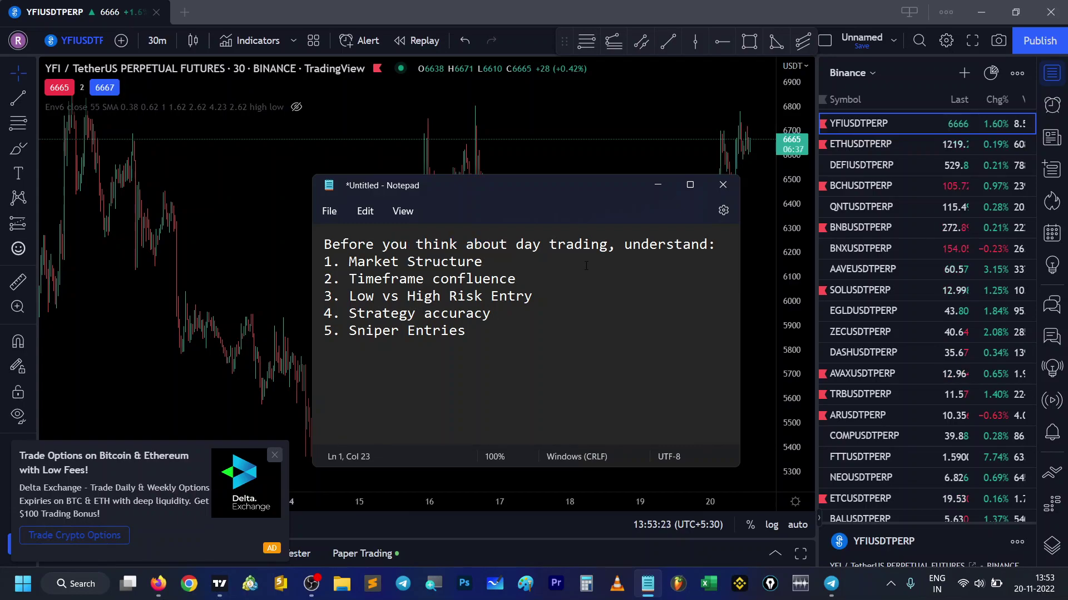
Step: Highlight the five numbered day-trading topics in the note, clear the selection, and switch to the TradingView chart
drag(325, 261, 508, 334)
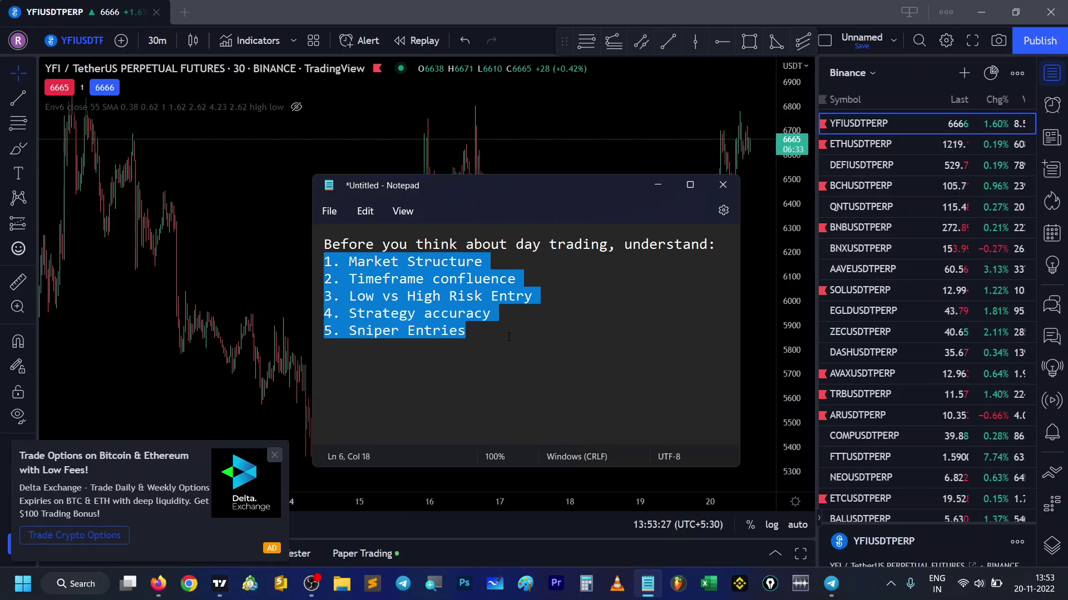
click(538, 358)
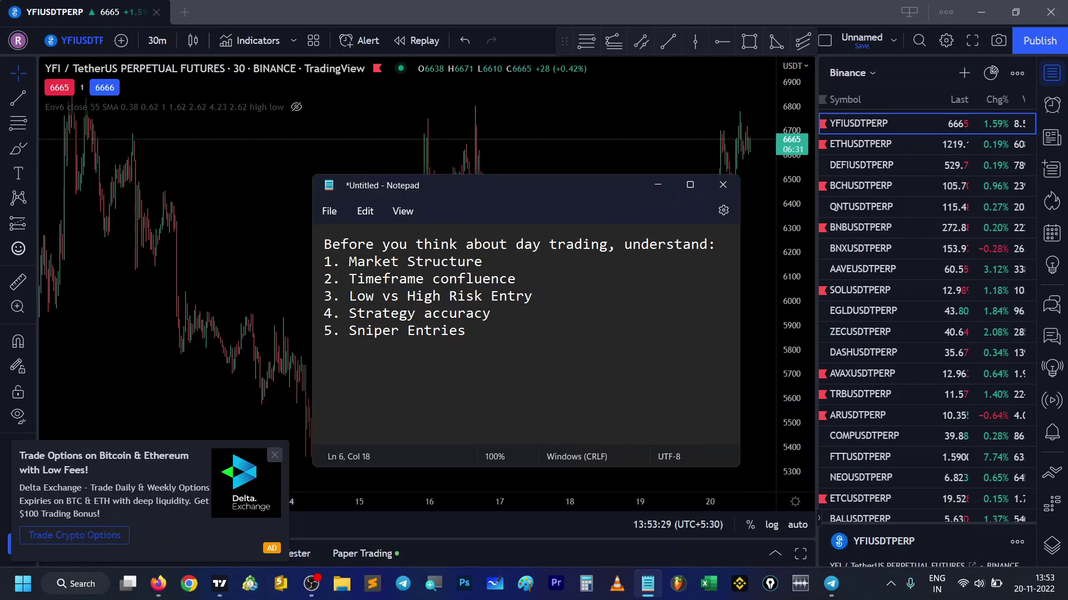
click(492, 271)
click(492, 4)
Step: Set the YFIUSDTPERP chart timeframe to 1 minute
scroll(532, 199, up, 2)
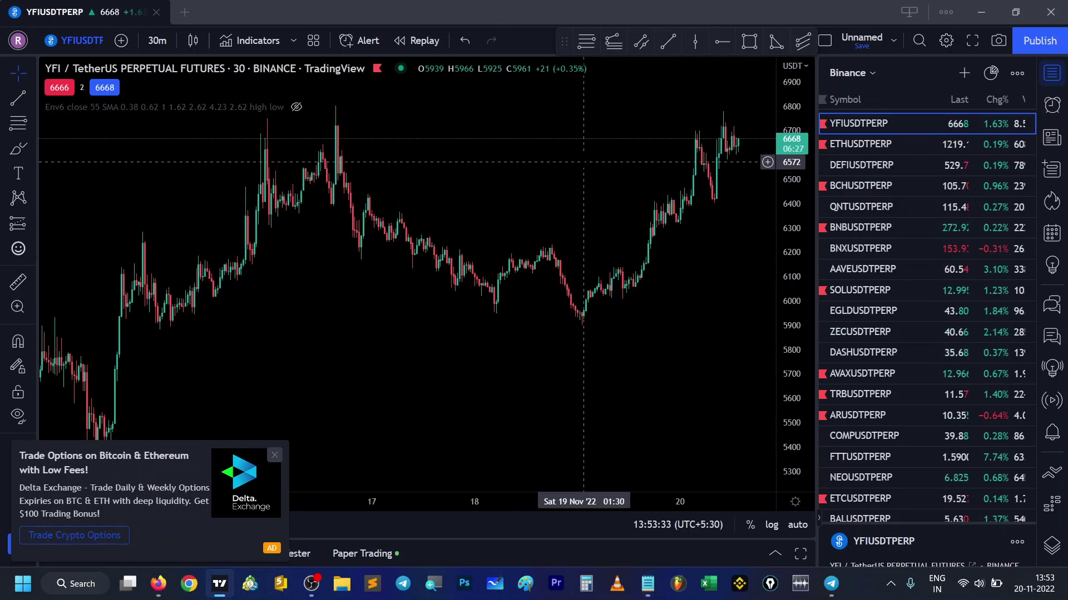
scroll(584, 194, up, 3)
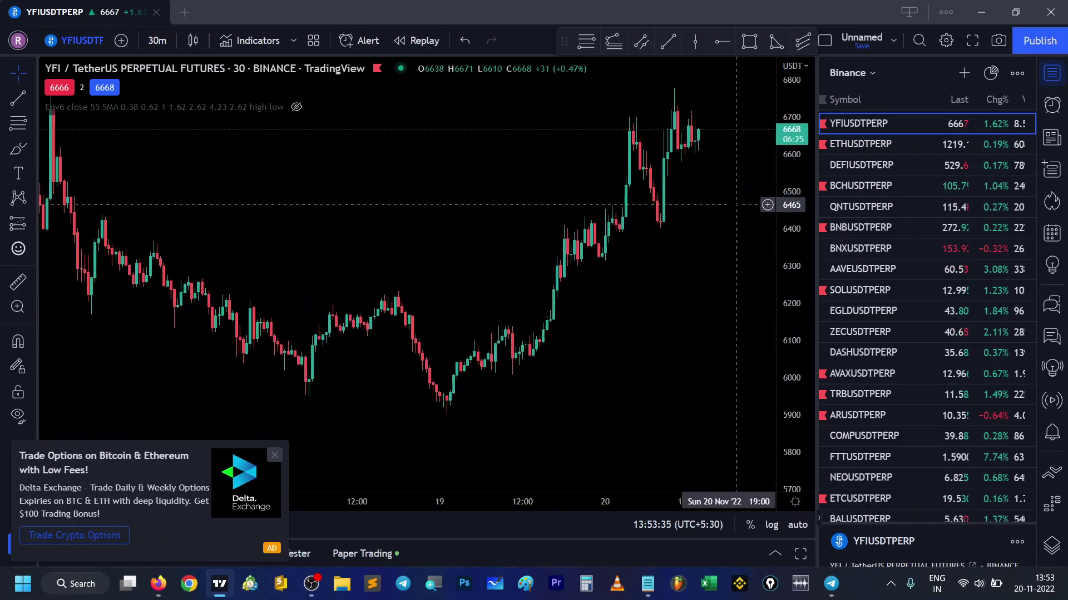
scroll(656, 250, down, 4)
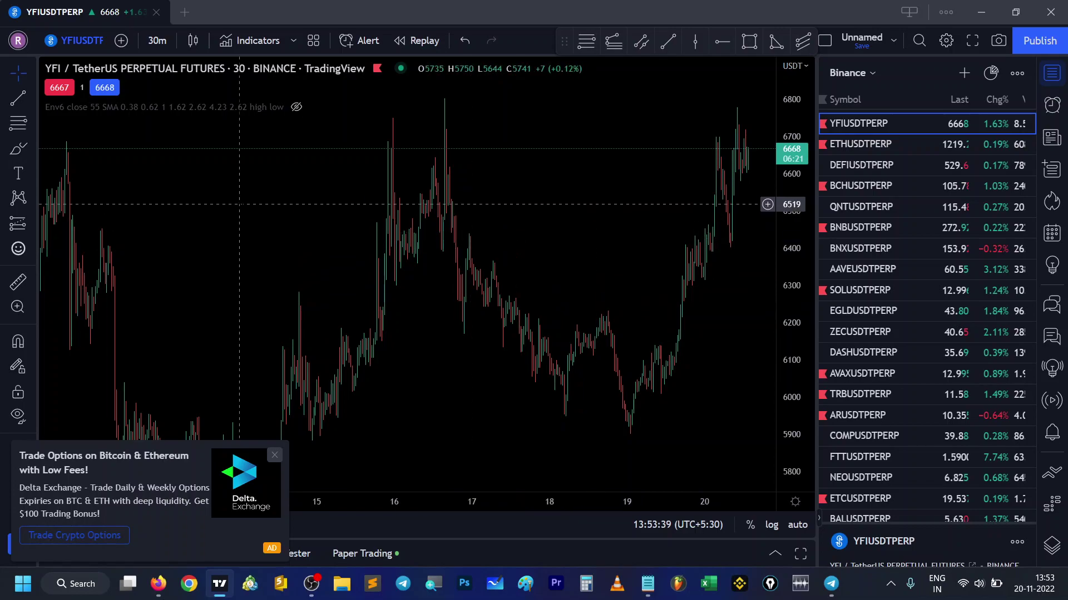
scroll(262, 201, up, 2)
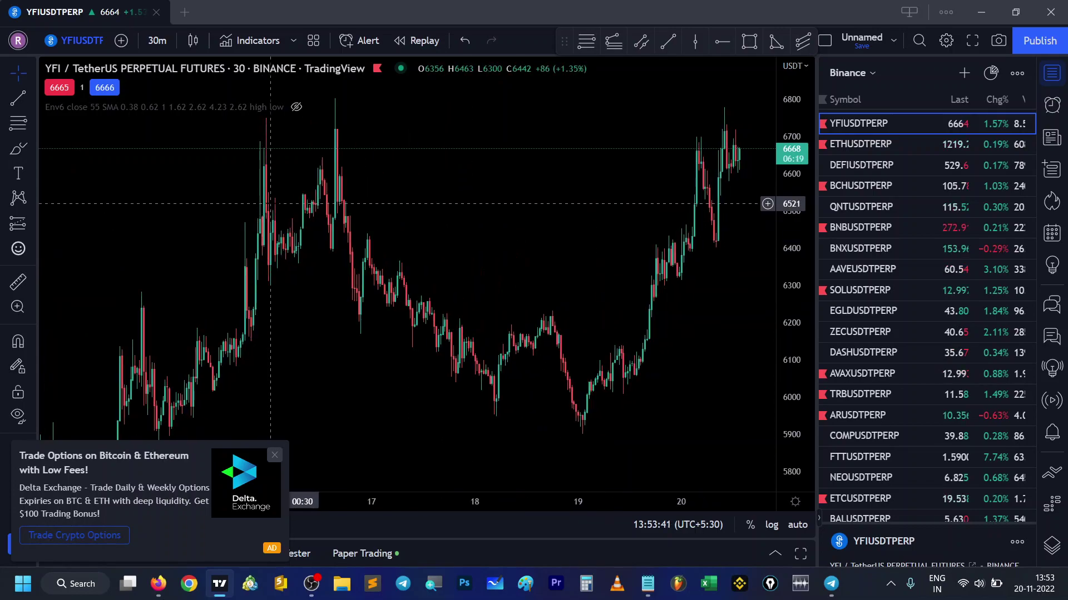
click(156, 41)
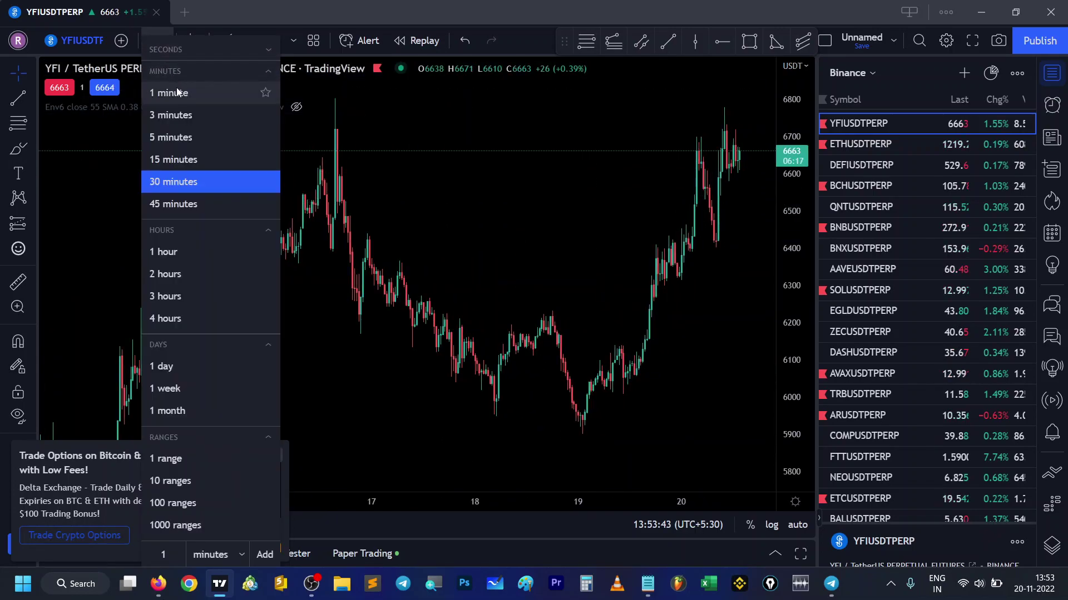
click(176, 90)
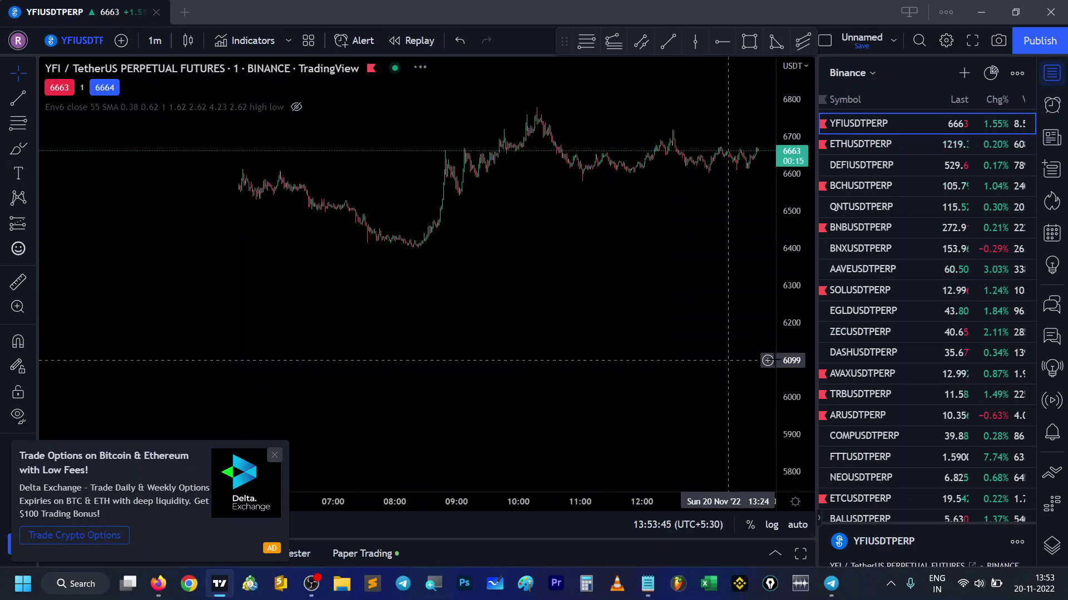
Step: Draw a thin rectangle from the swing high just after 07:00 to about 09:30, spanning about 6522 to 6530
drag(789, 359, 787, 185)
drag(591, 268, 703, 420)
scroll(704, 411, down, 3)
drag(774, 342, 792, 199)
drag(714, 242, 838, 324)
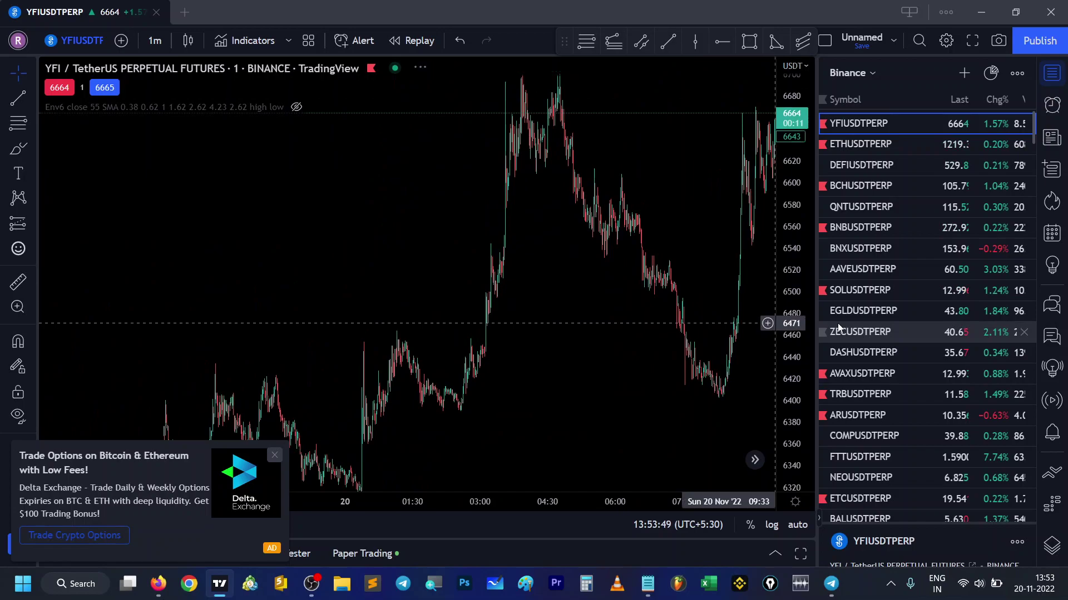
scroll(712, 323, up, 4)
drag(670, 324, 568, 358)
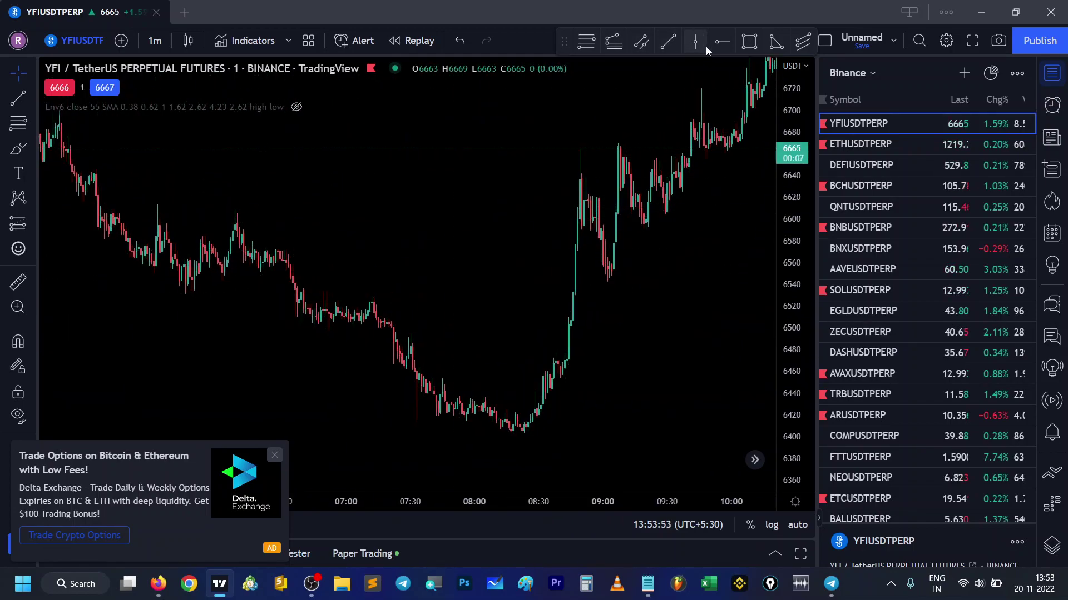
click(746, 43)
drag(372, 295, 669, 303)
click(592, 262)
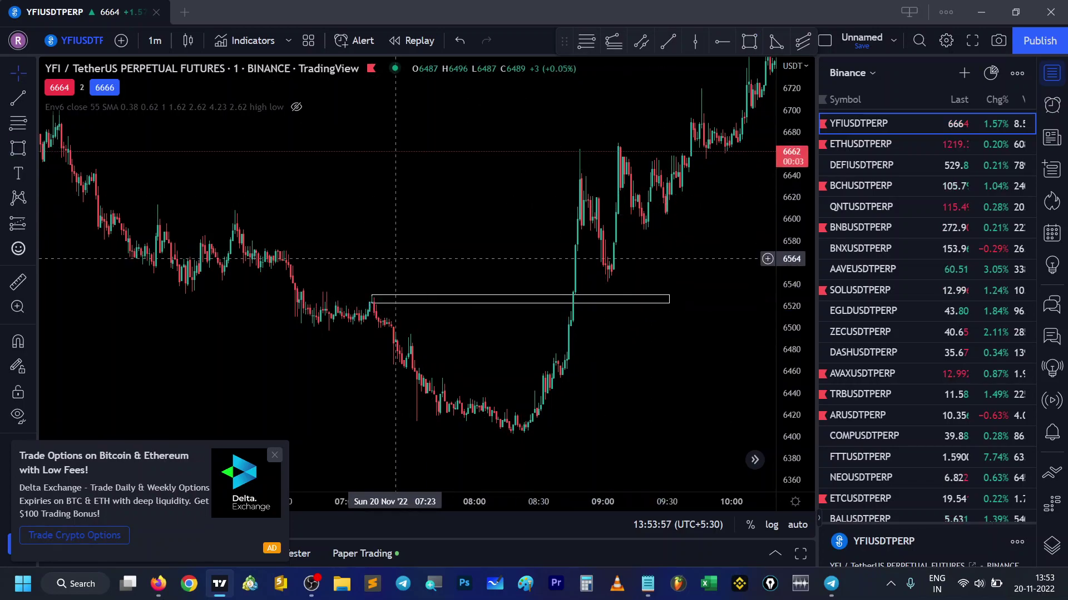
Step: Draw a second thin rectangle from the earlier swing high near 06:00 to about 10:15, spanning about 6597 to 6608
click(748, 43)
drag(232, 210, 759, 222)
click(608, 400)
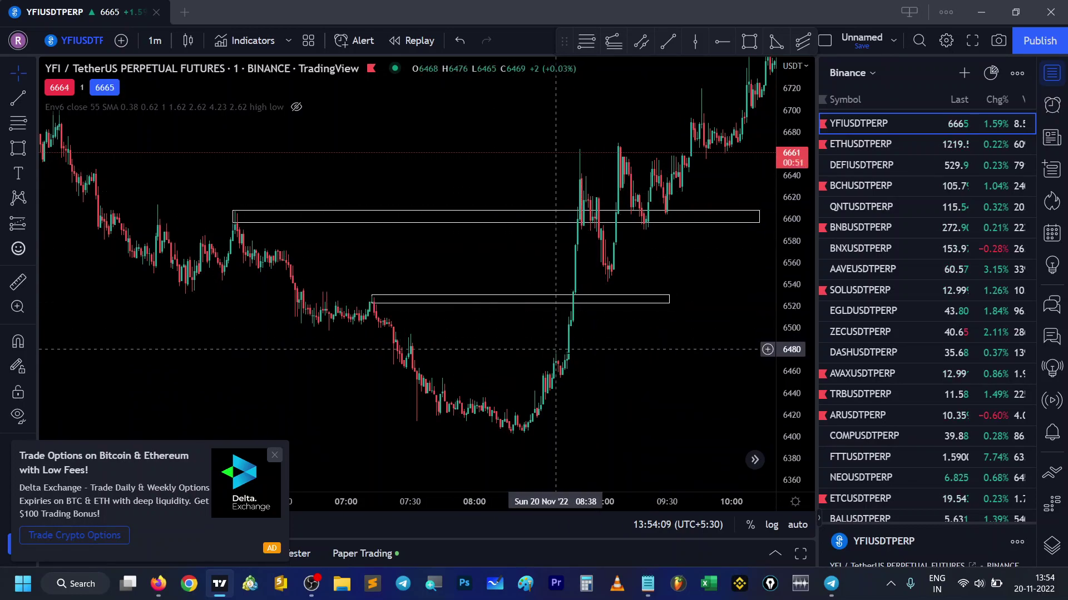
Step: Move the upper rectangle to the earlier swing high at 6635–6646 and extend its later end to 10:33
scroll(545, 346, down, 2)
drag(623, 360, 529, 404)
scroll(460, 269, down, 1)
click(453, 266)
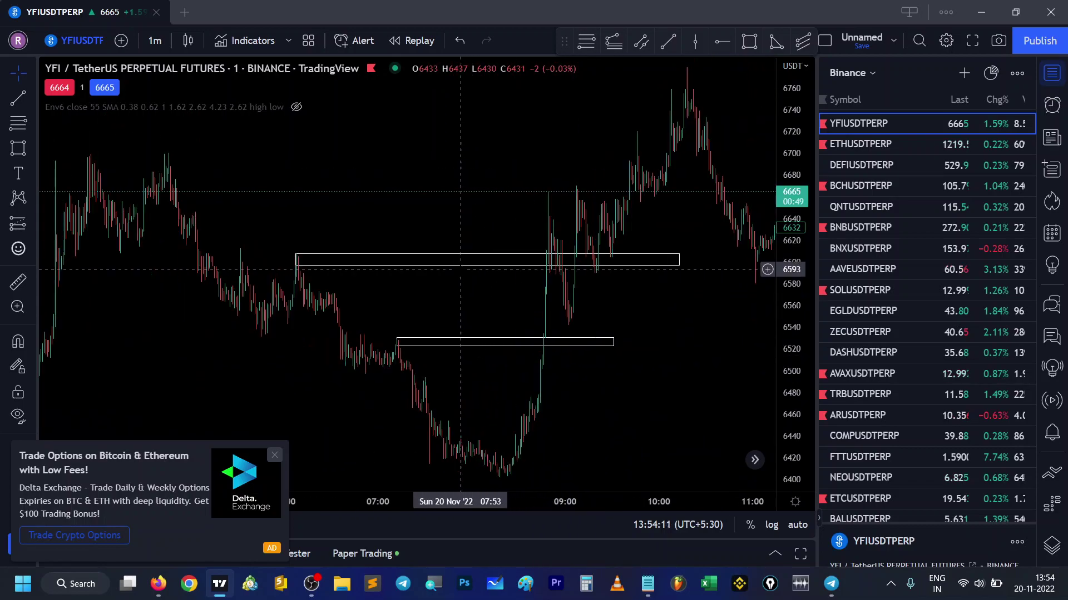
mouse_move(456, 260)
mouse_down()
mouse_move(435, 237)
mouse_move(351, 217)
mouse_up()
drag(573, 212, 710, 212)
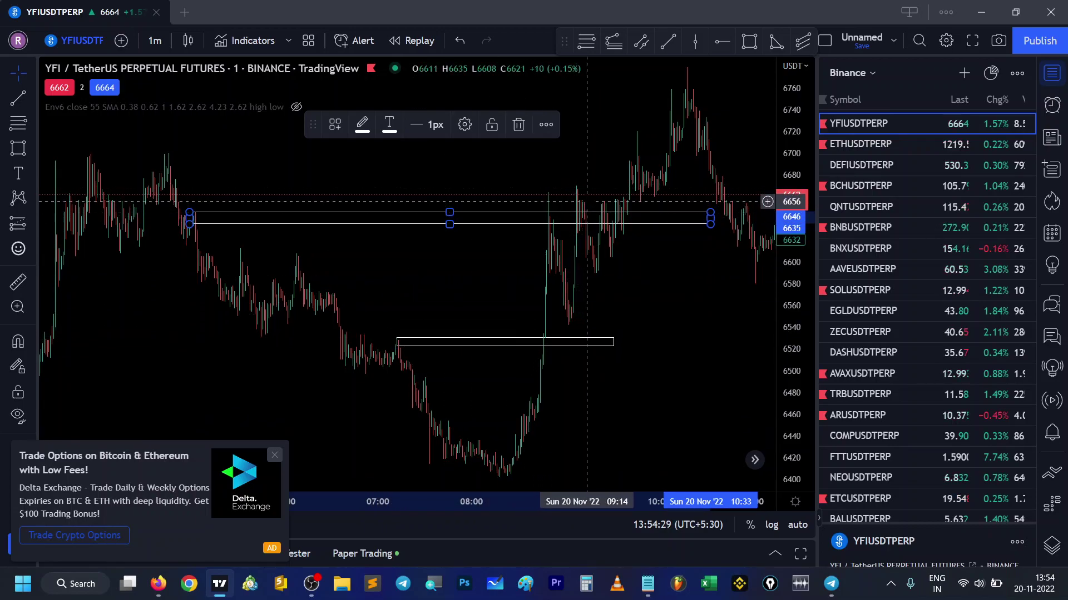
drag(613, 279, 610, 282)
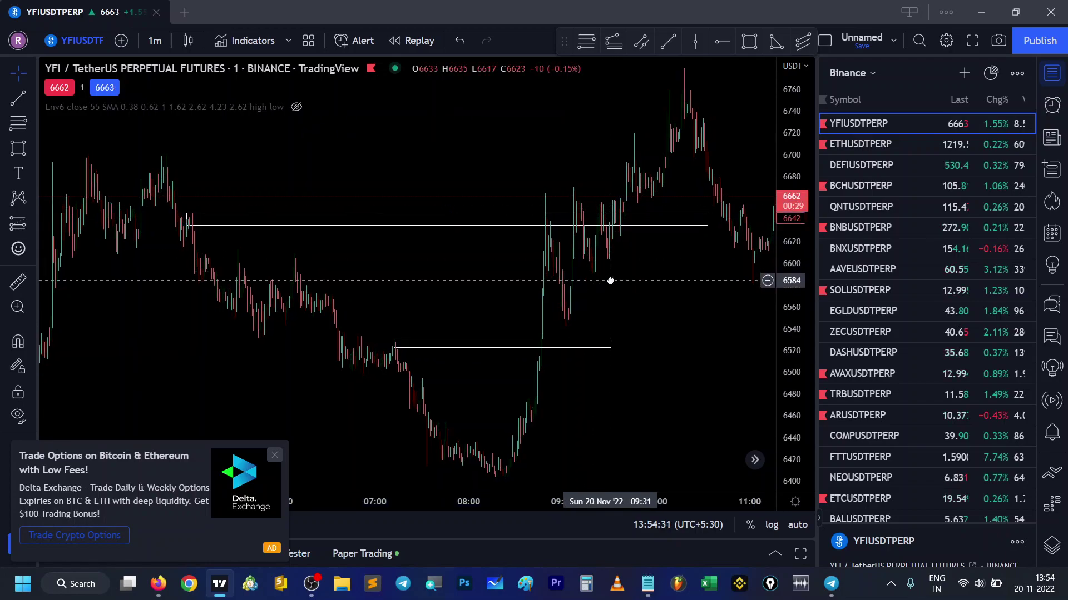
Step: Switch to the Notepad note, highlight "Market Structure", clear the selection, and return to the TradingView chart
click(648, 584)
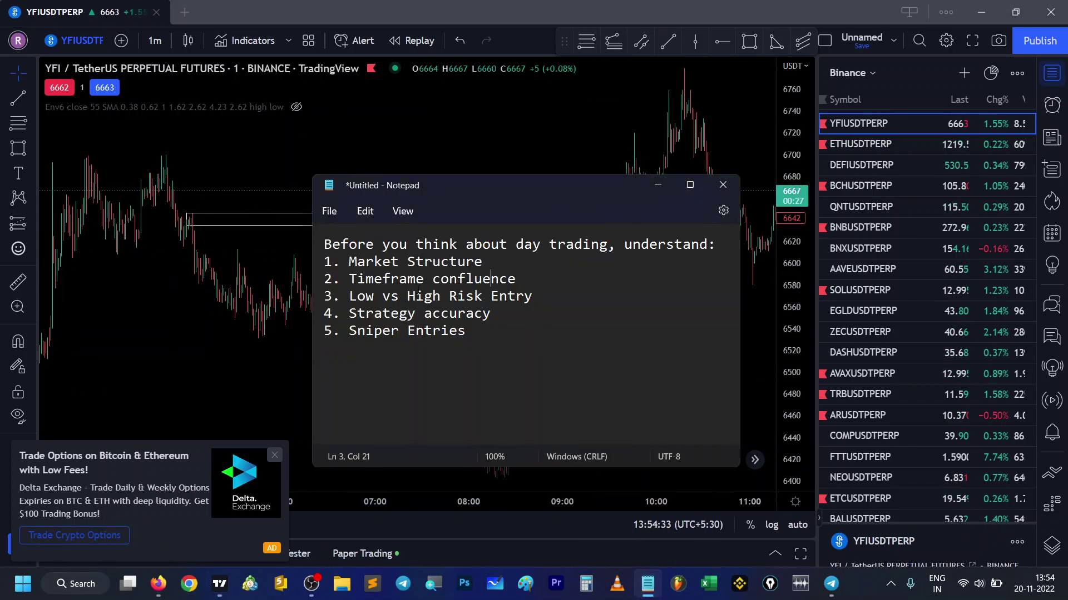
drag(349, 264, 484, 267)
click(484, 267)
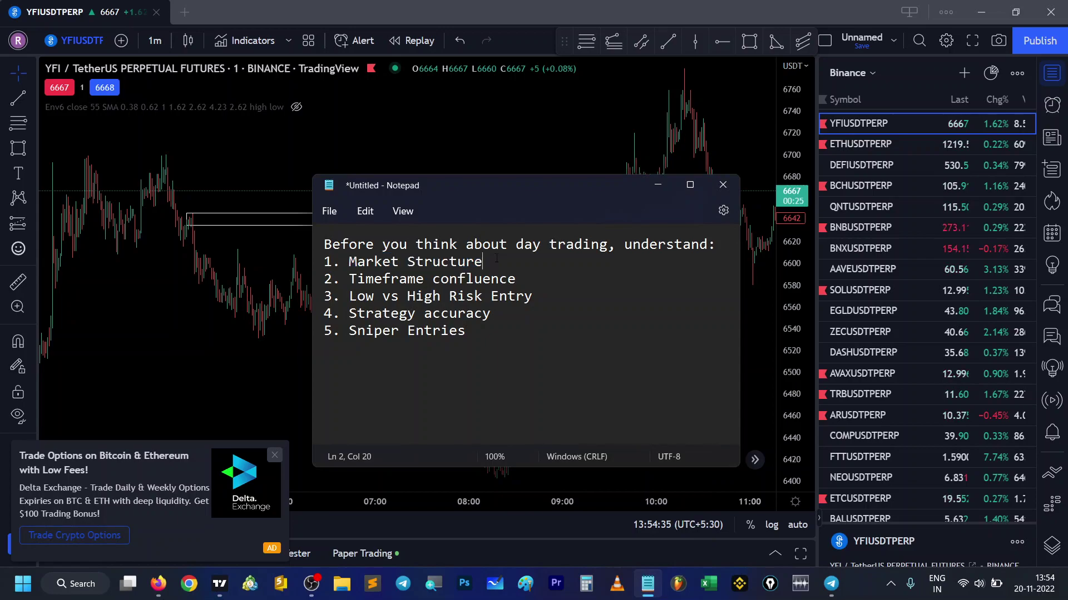
click(538, 161)
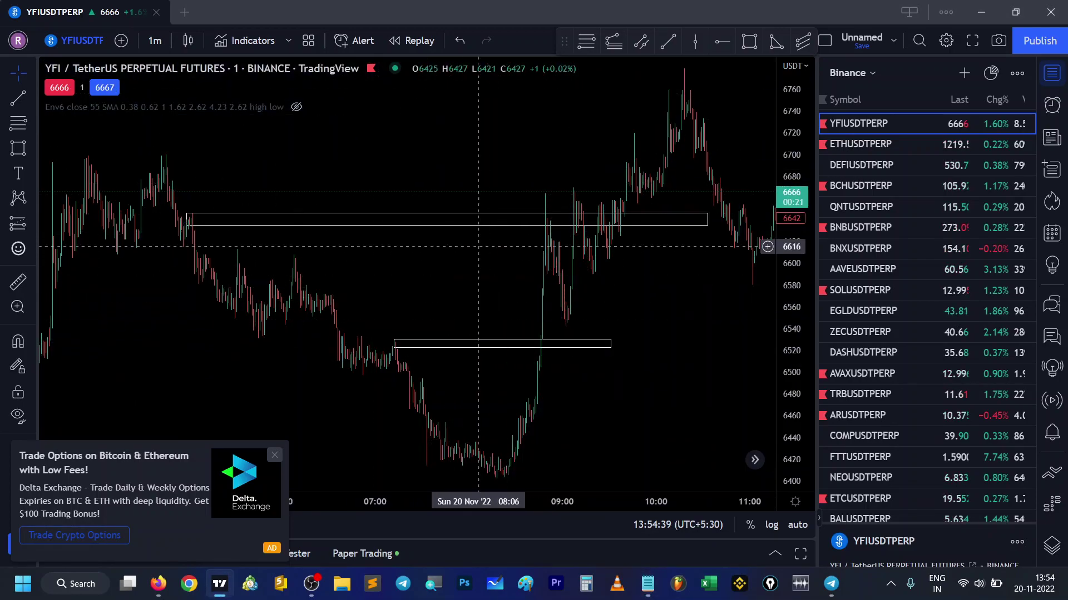
Step: Set the chart timeframe to 30 minutes and turn on automatic price scaling
click(155, 40)
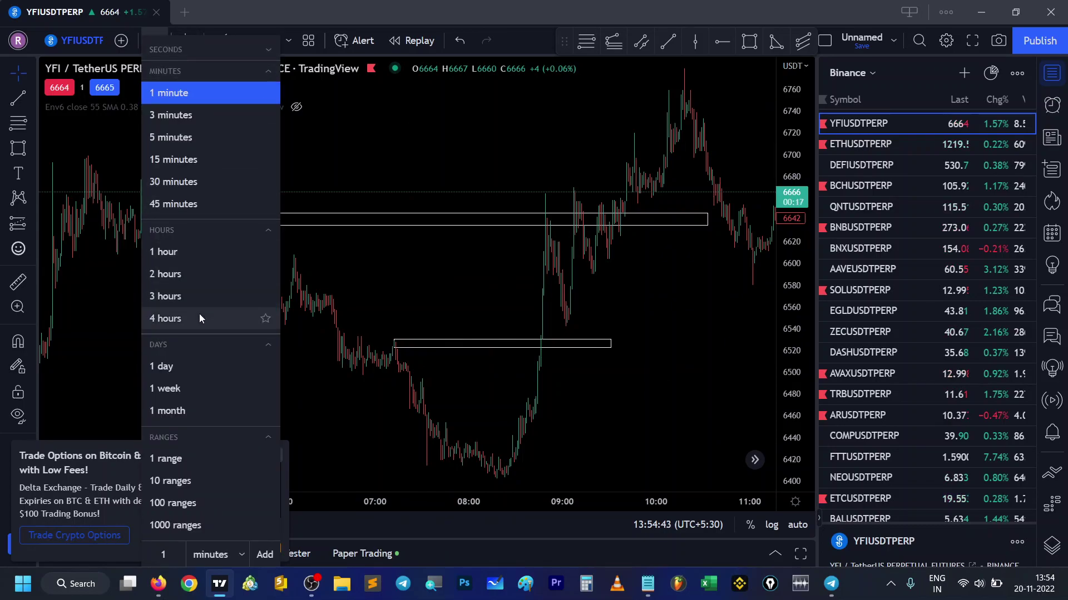
click(192, 185)
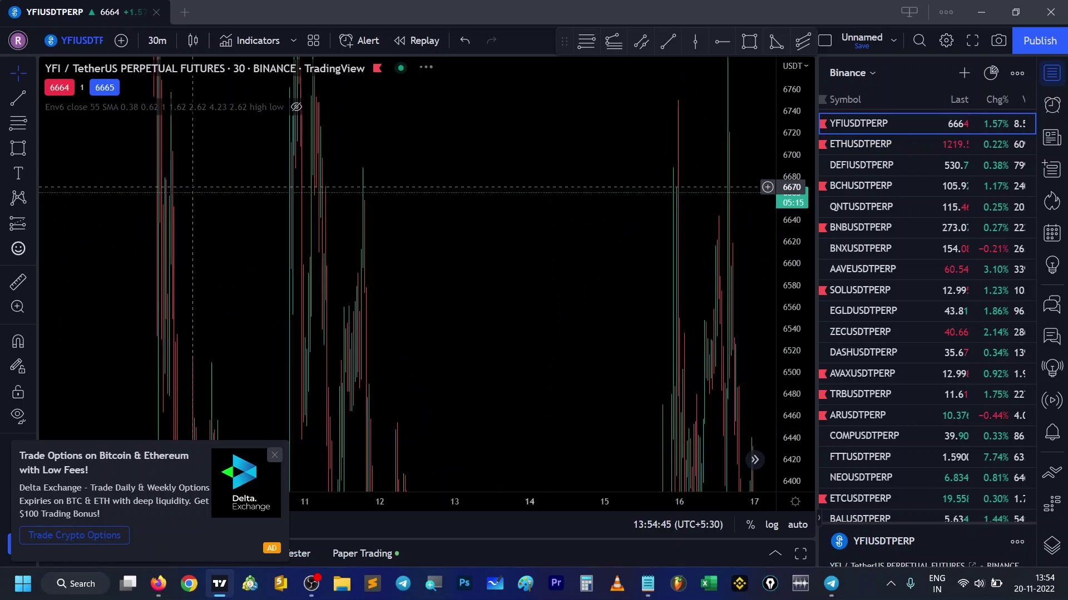
click(797, 525)
scroll(519, 307, up, 5)
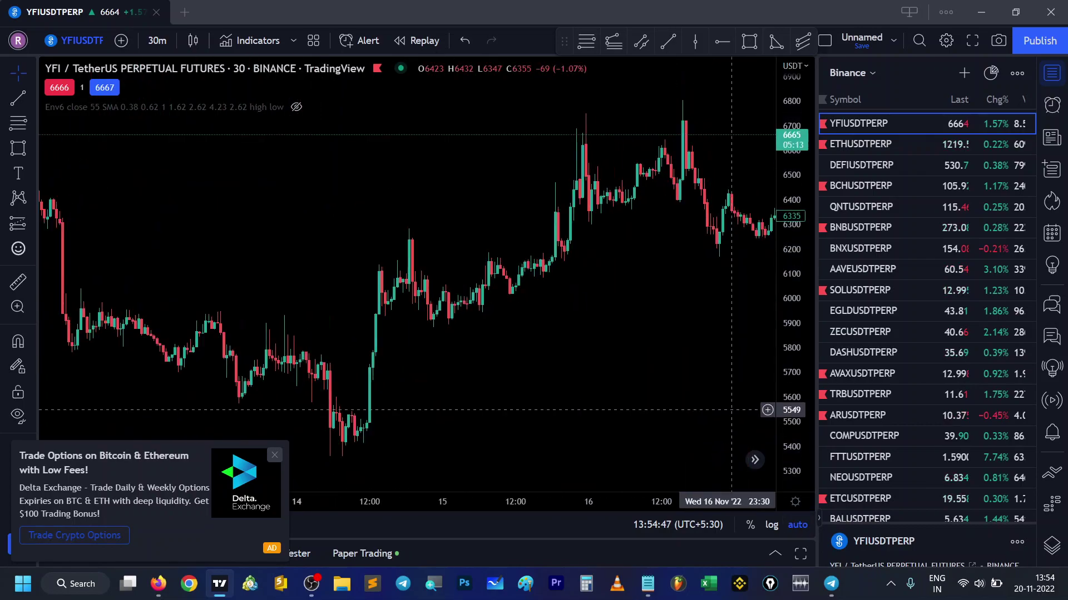
scroll(519, 306, up, 3)
drag(672, 291, 308, 278)
scroll(556, 279, down, 4)
drag(603, 278, 166, 271)
scroll(581, 278, down, 4)
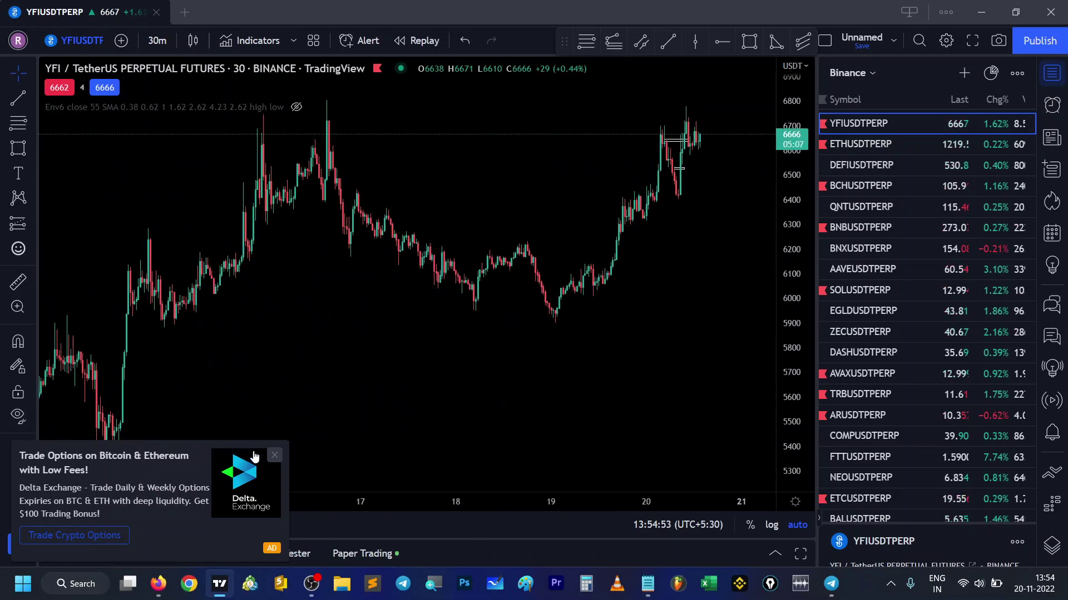
Step: Close the advertisement over the chart and remove all drawings
click(271, 457)
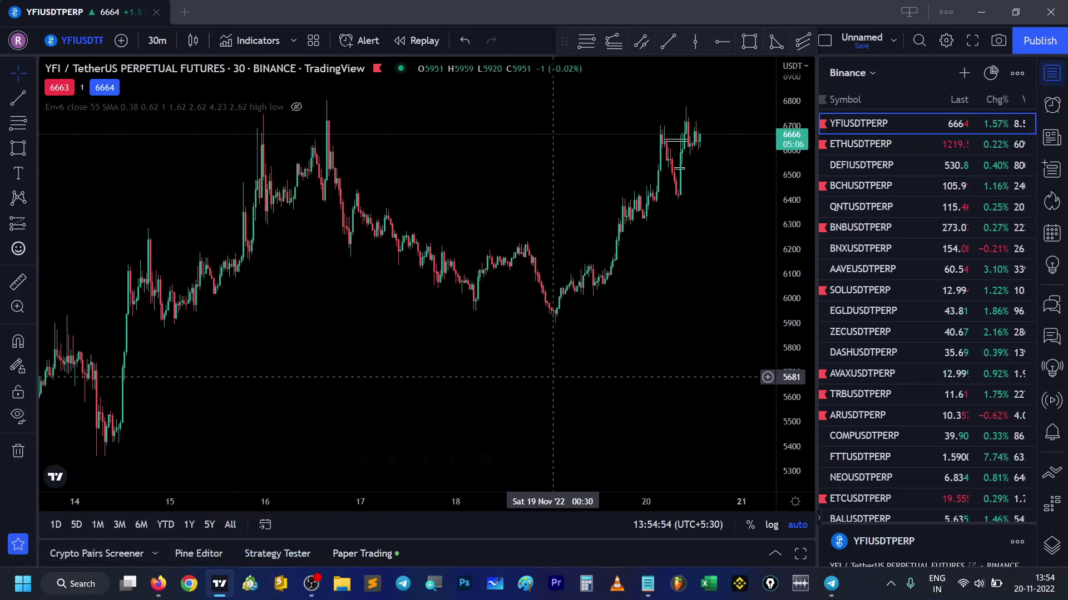
click(17, 452)
click(104, 448)
Step: Draw a very thin rectangle at 6582–6587 from 16 Nov 23:00 to 19 Nov 10:00
scroll(599, 312, up, 3)
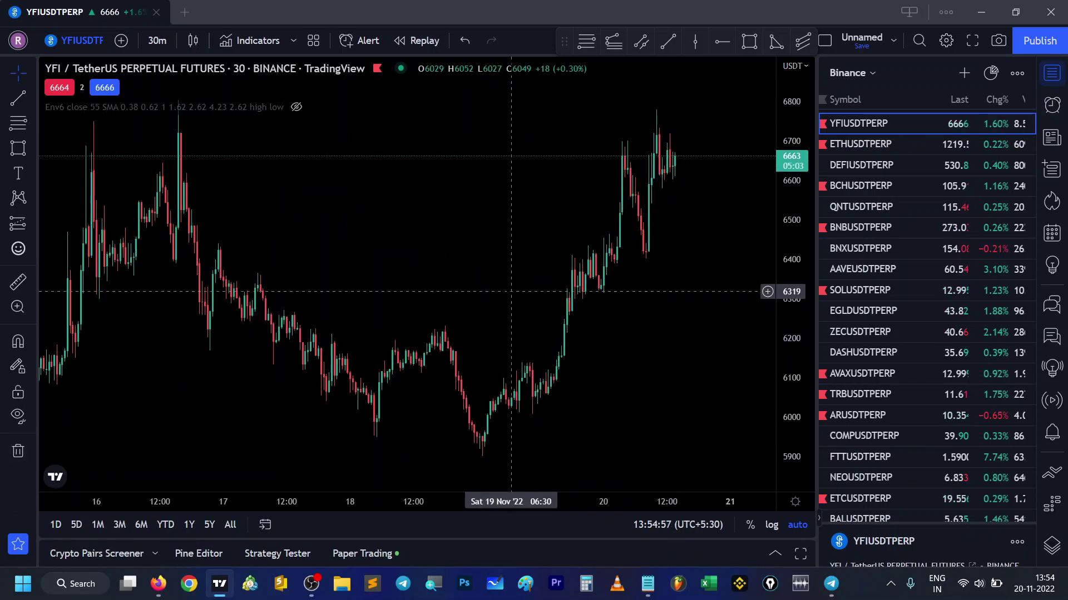
click(758, 48)
click(324, 185)
click(636, 185)
Step: Enable the rectangle's background fill and make it taller by lowering its bottom edge to about 6548
right_click(634, 186)
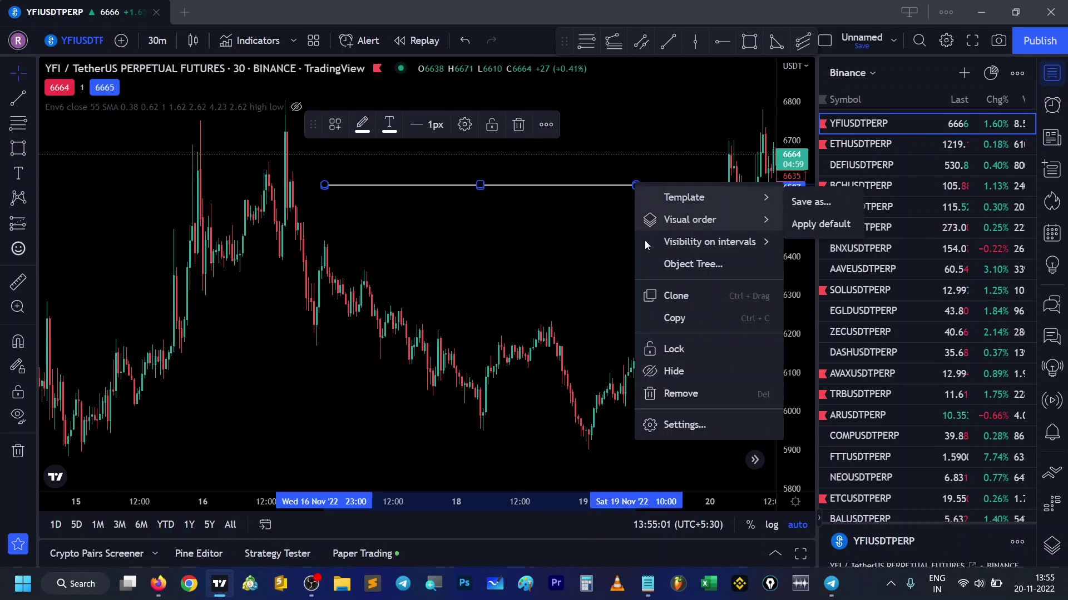
click(684, 422)
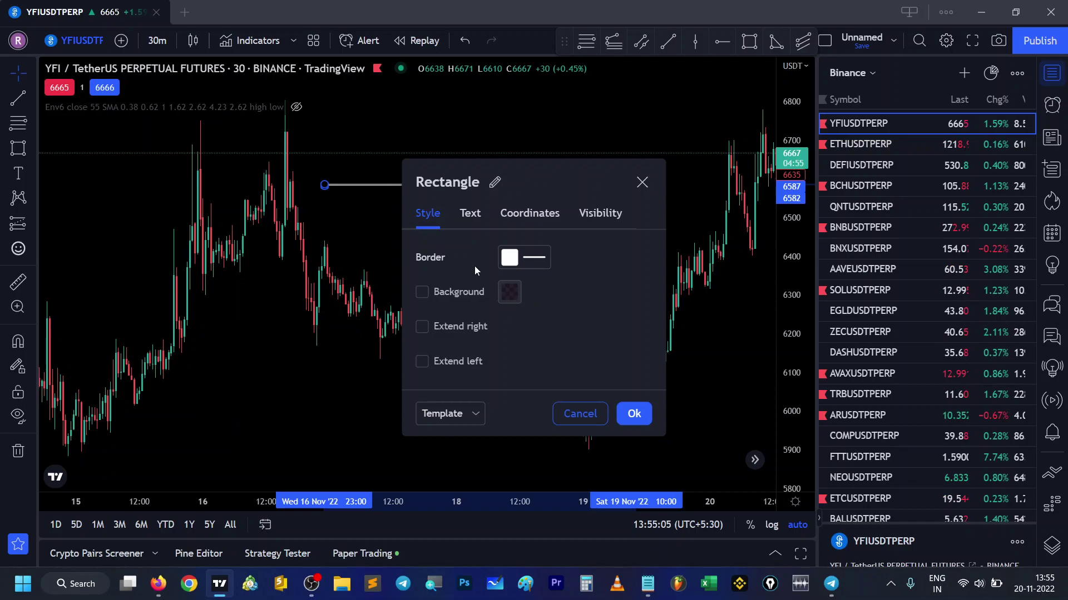
click(624, 415)
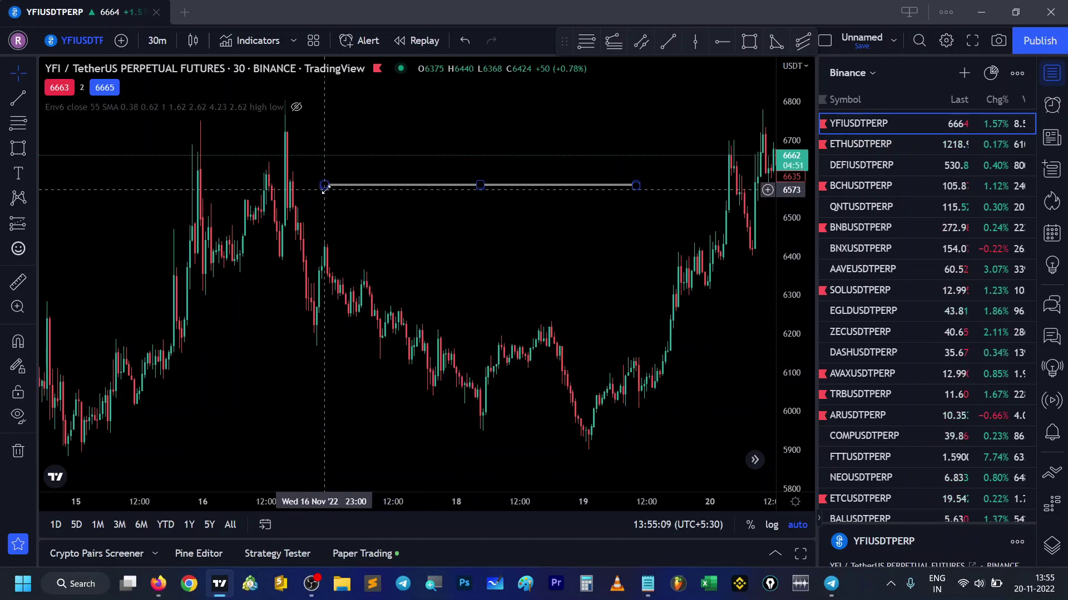
drag(325, 189, 320, 198)
click(473, 215)
Step: Move the filled rectangle over the 16 November swing high and resize it to span about 6725 to 6810
scroll(536, 201, down, 2)
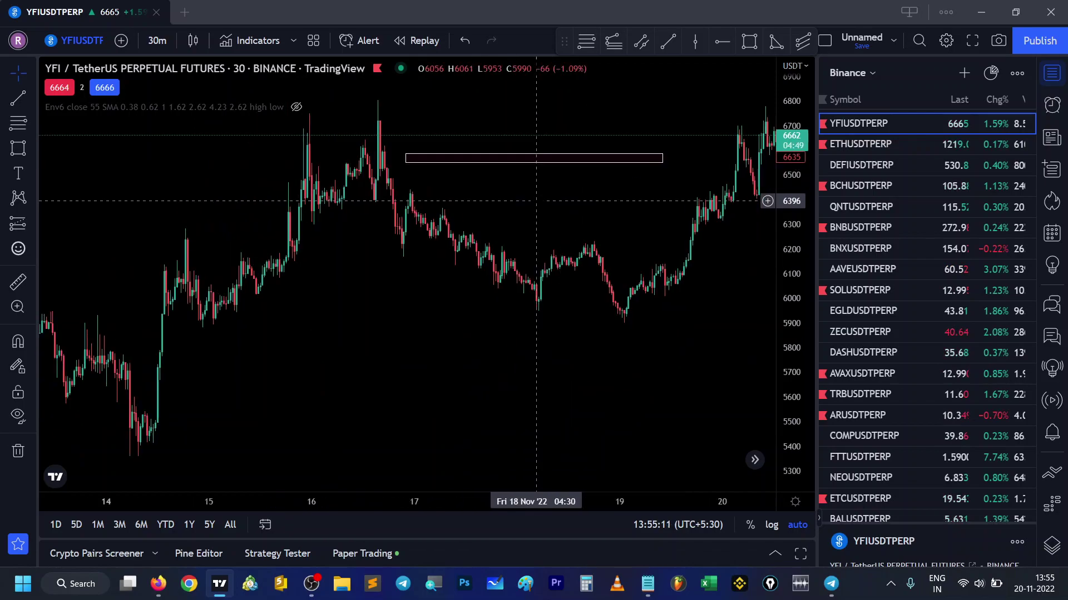
drag(536, 201, 627, 336)
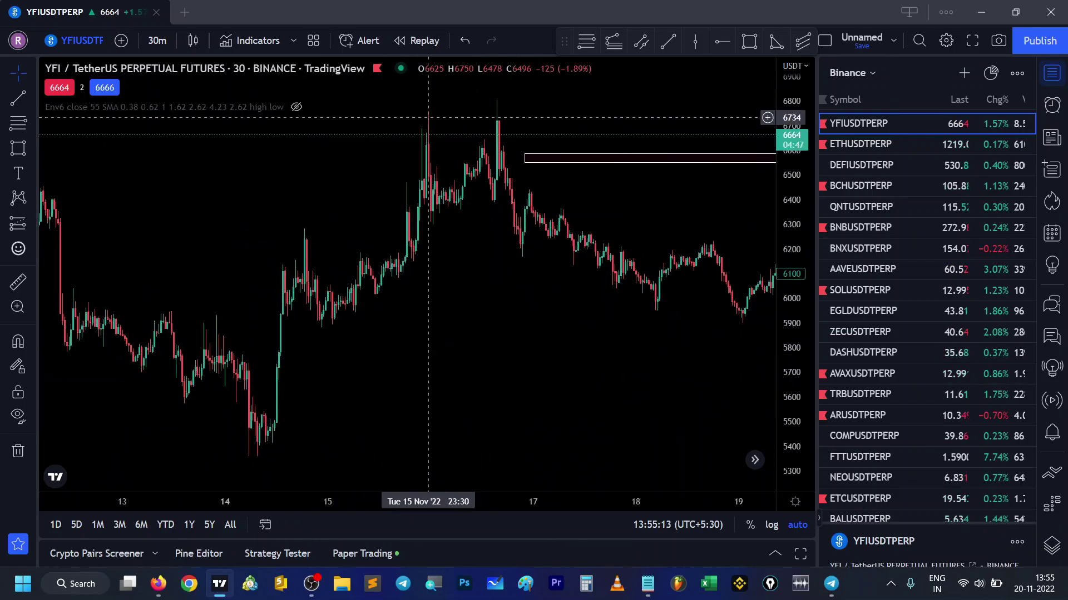
scroll(492, 204, up, 1)
scroll(560, 157, up, 1)
mouse_move(567, 166)
mouse_down()
mouse_move(462, 119)
mouse_move(476, 122)
mouse_up()
drag(687, 113, 733, 99)
scroll(365, 291, down, 3)
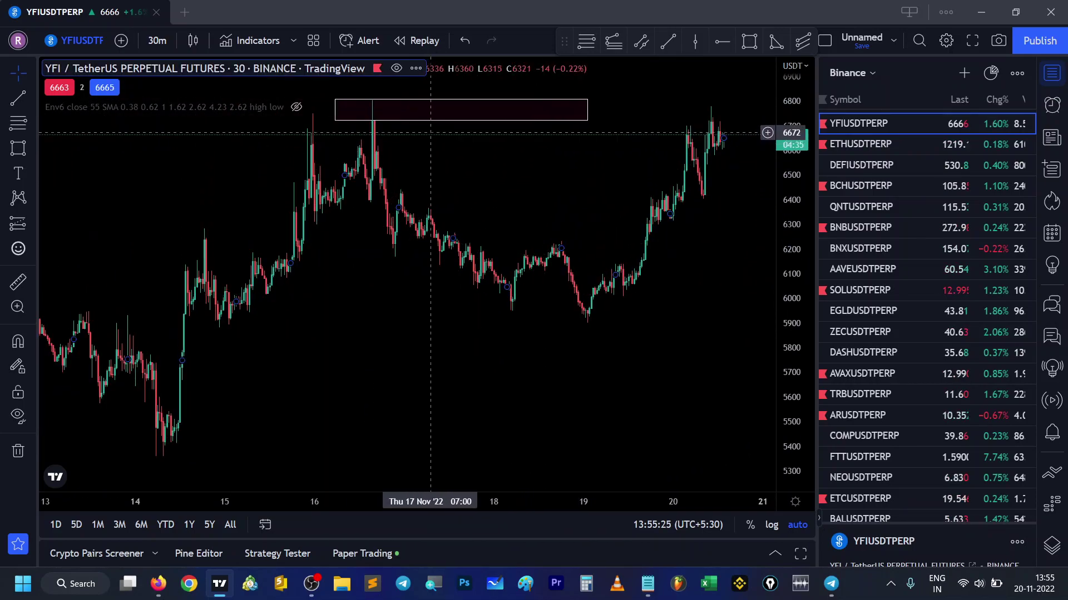
Step: Clone the rectangle onto the lower swing high near 6430 and resize the copy to a thin zone from 16 Nov 18:30 to 20 Nov 18:30
drag(501, 105, 552, 201)
drag(635, 209, 743, 193)
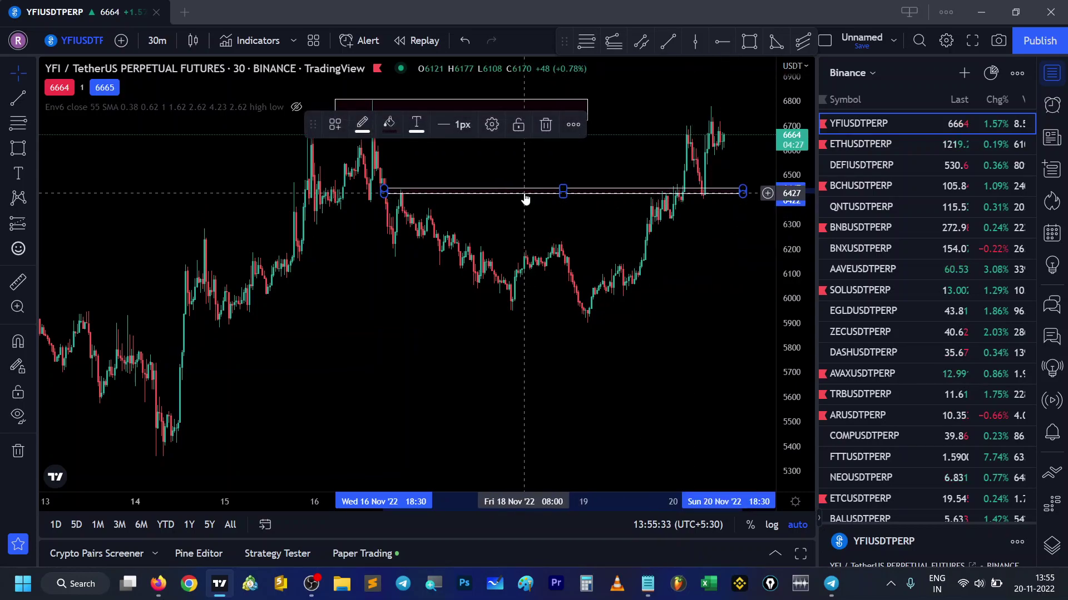
Step: Clone the thin zone twice onto lower swing highs, placing one at about 6357–6380 and the other at 6213–6239 from 18 Nov 02:30
mouse_move(525, 199)
mouse_down()
mouse_move(556, 218)
mouse_move(565, 246)
mouse_up()
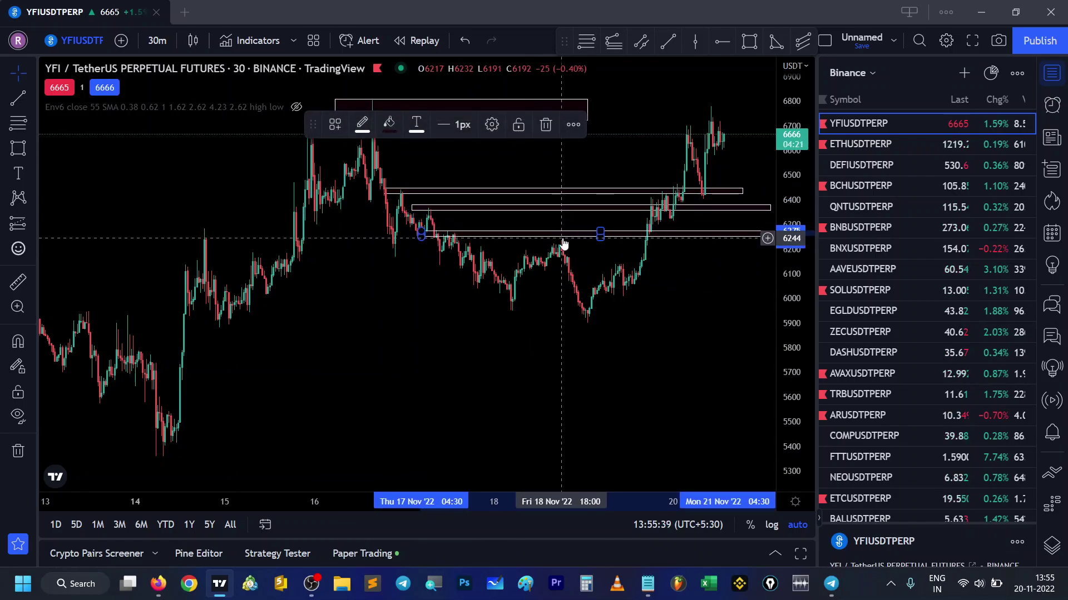
click(556, 298)
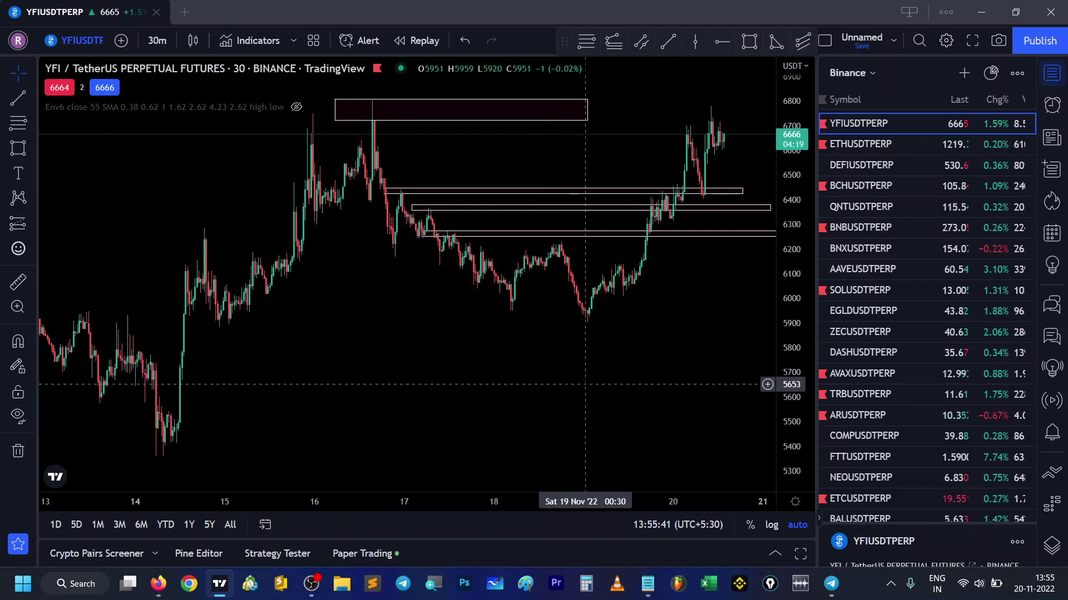
drag(534, 241, 612, 250)
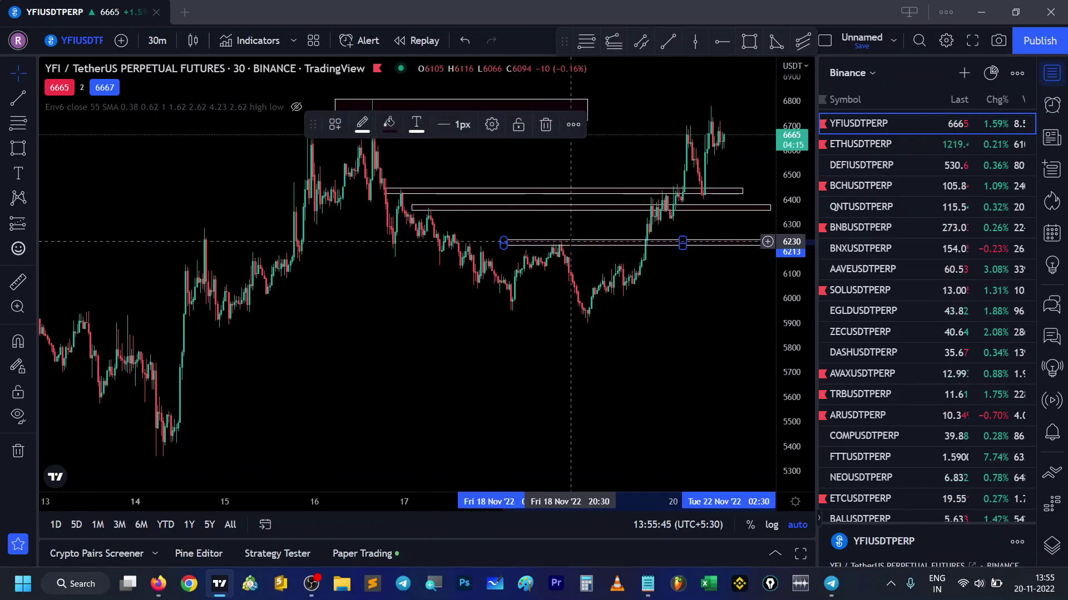
scroll(551, 424, up, 3)
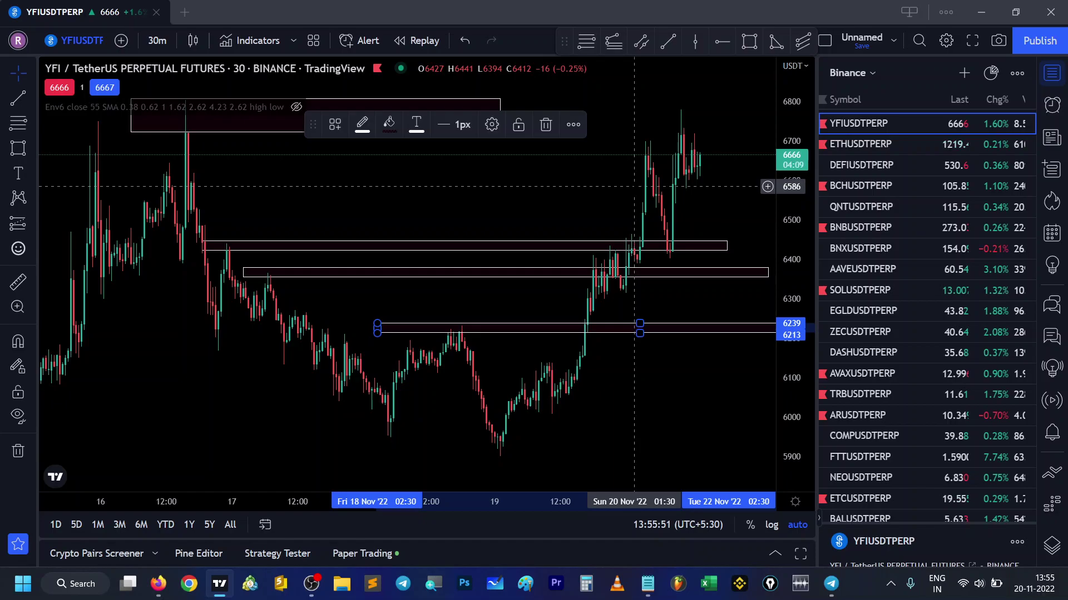
Step: Examine the 30-minute price action from 14 to 20 November around the marked swing-high zones
scroll(634, 186, down, 3)
drag(501, 349, 388, 376)
scroll(560, 359, up, 2)
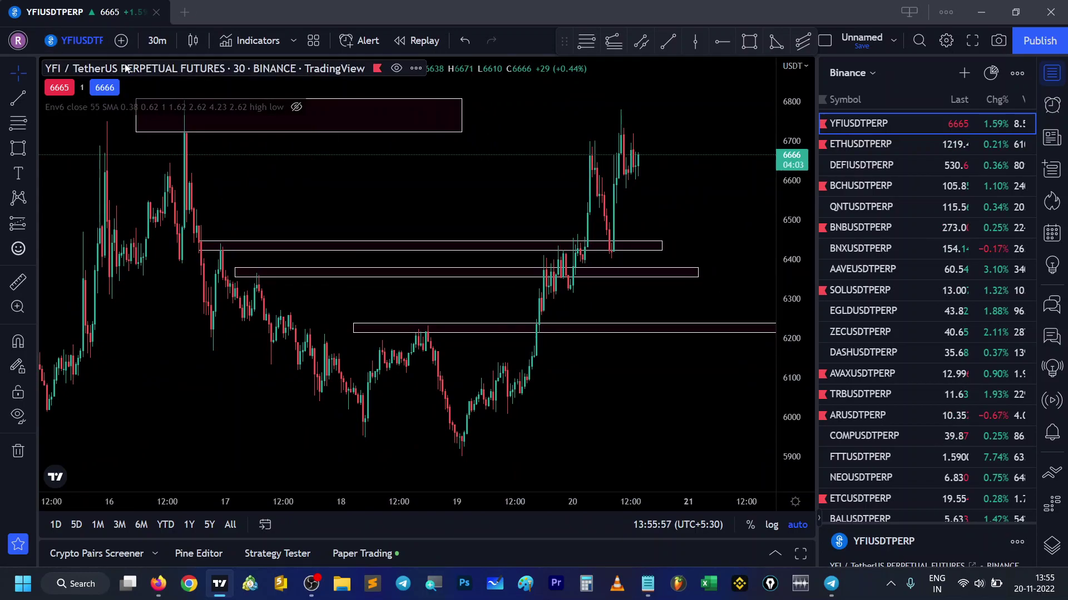
scroll(618, 390, up, 3)
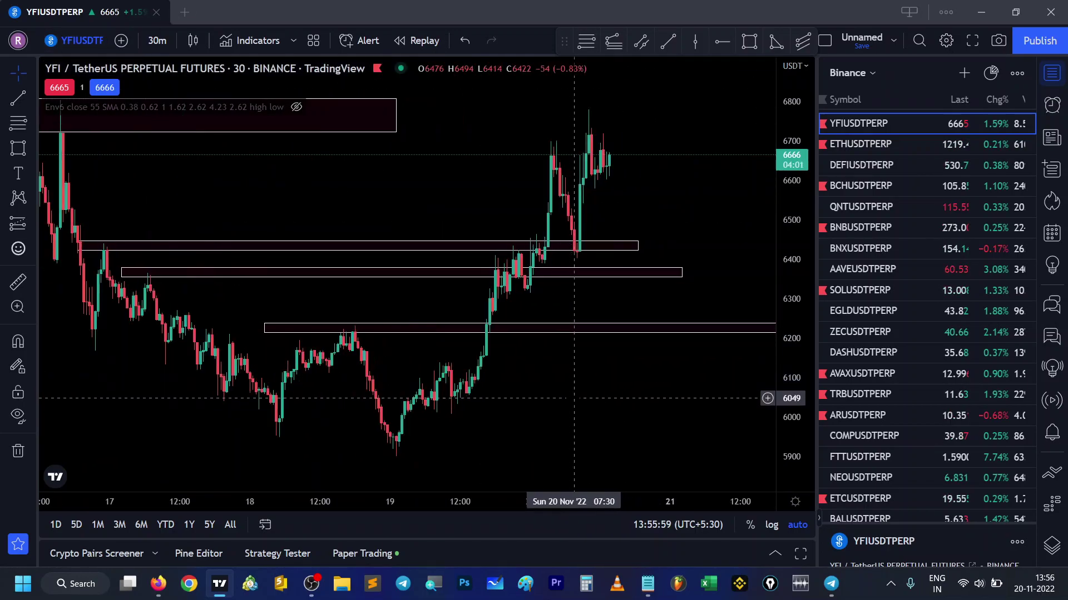
drag(598, 412, 708, 416)
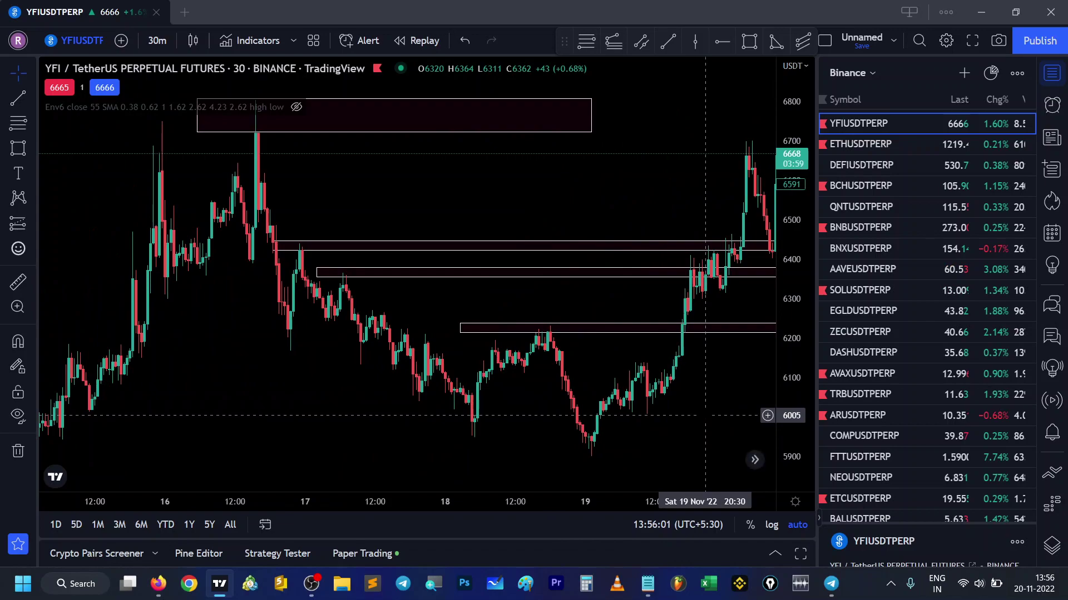
scroll(705, 415, up, 2)
scroll(705, 416, down, 2)
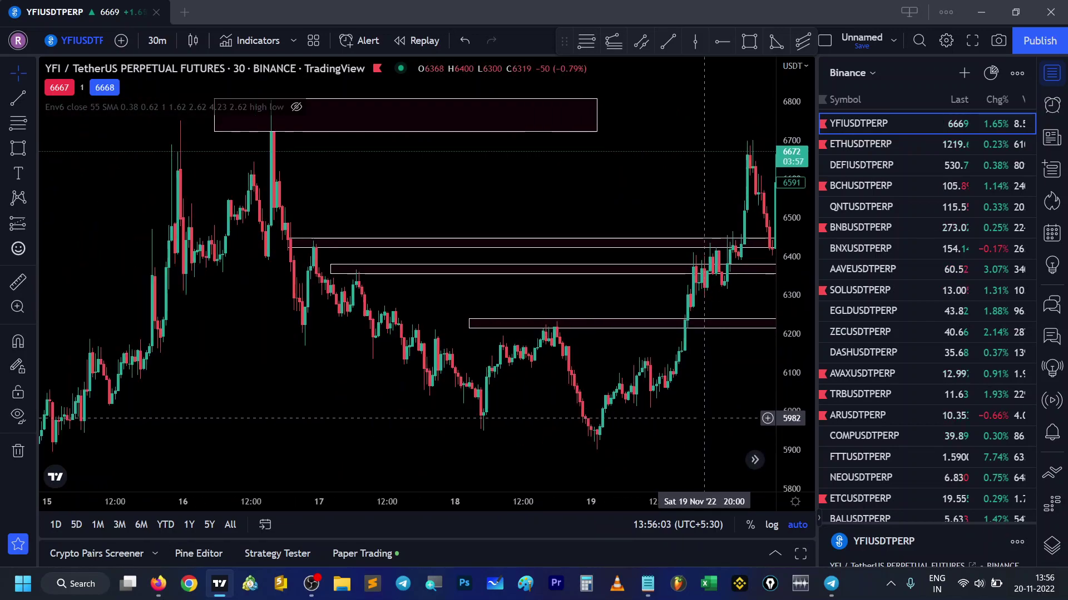
drag(484, 455, 703, 417)
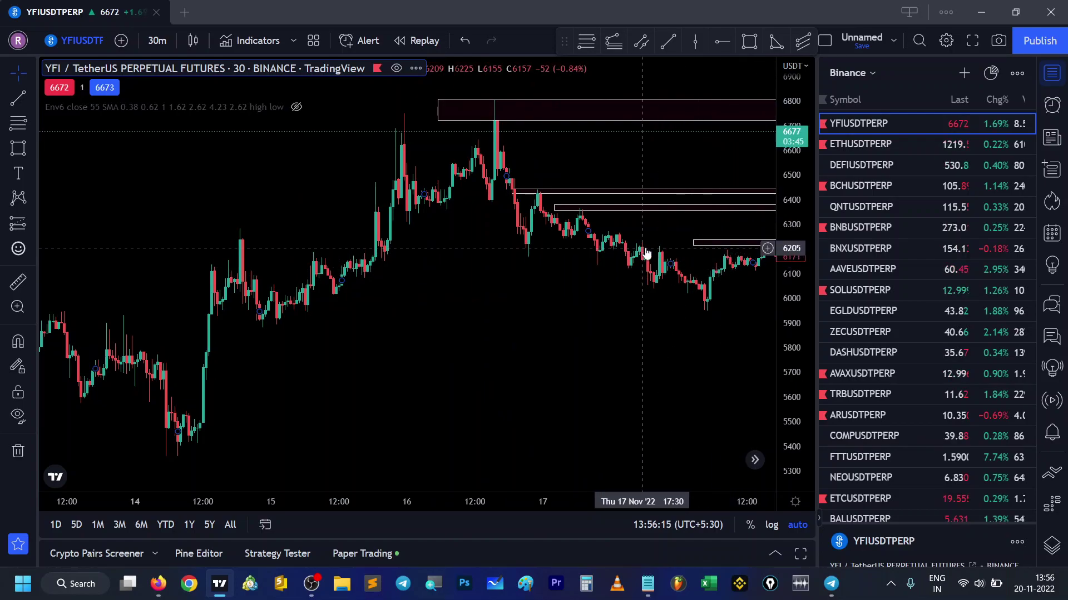
drag(703, 312, 695, 309)
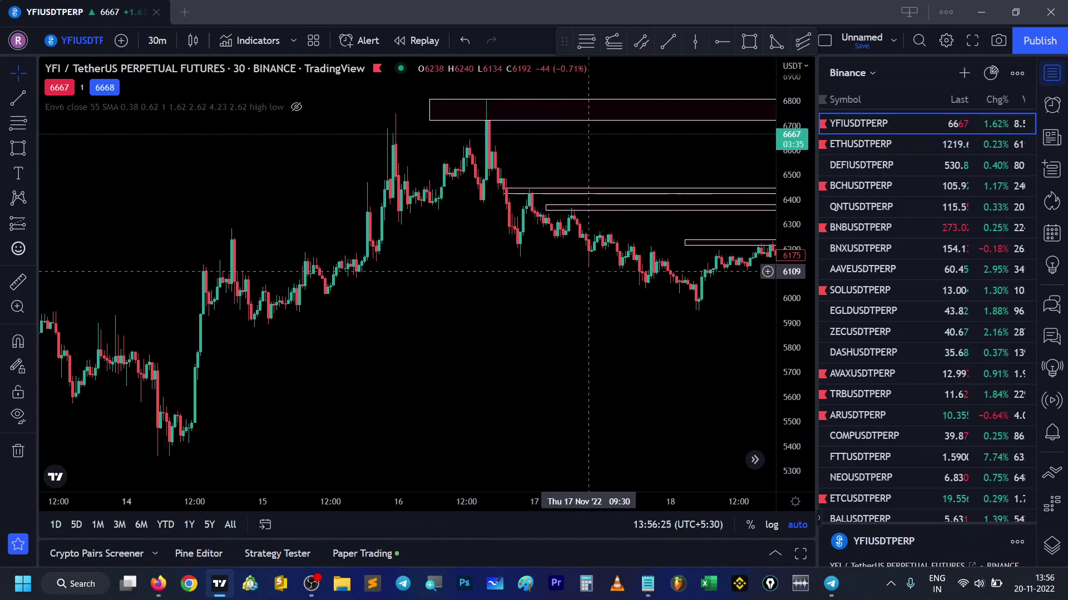
drag(708, 331, 648, 335)
scroll(732, 344, down, 1)
drag(732, 345, 707, 355)
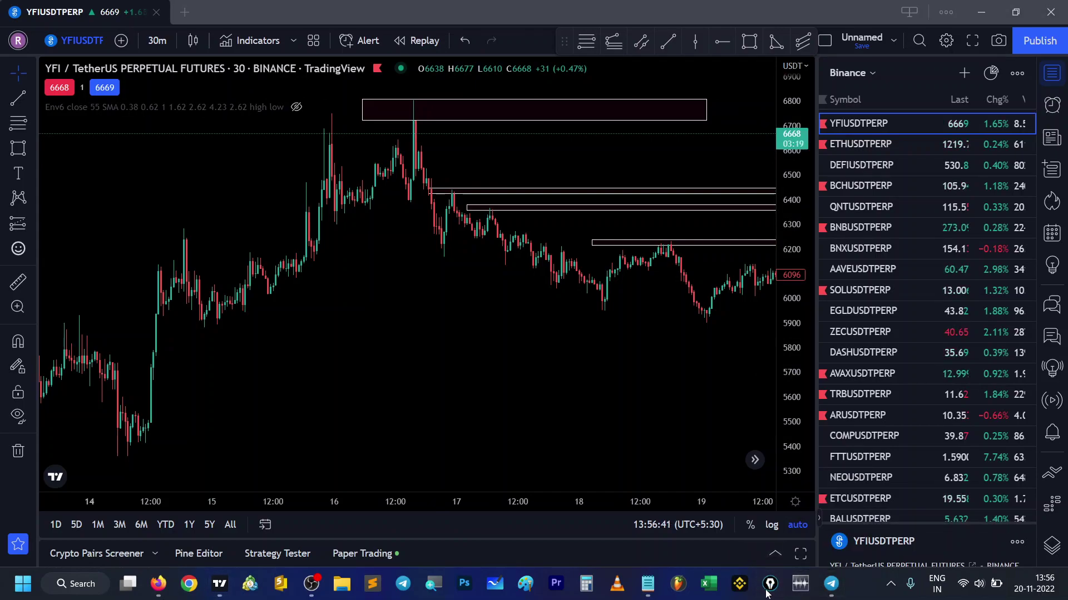
Step: Open Epic Pen over the chart, declining the BrightData offer and ignoring the update, and choose its line tool
click(648, 583)
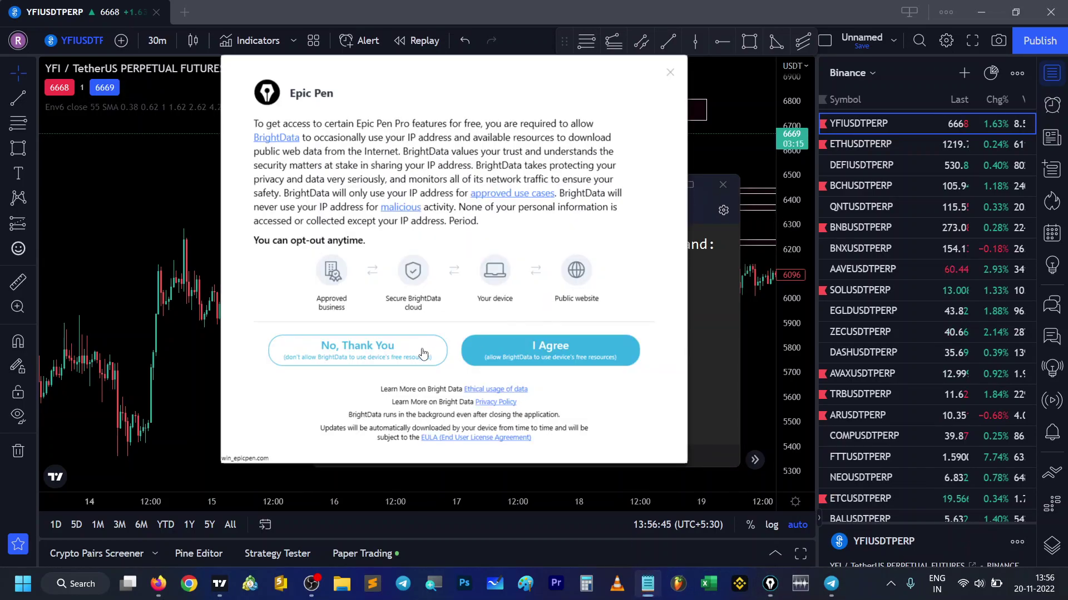
click(426, 353)
click(457, 296)
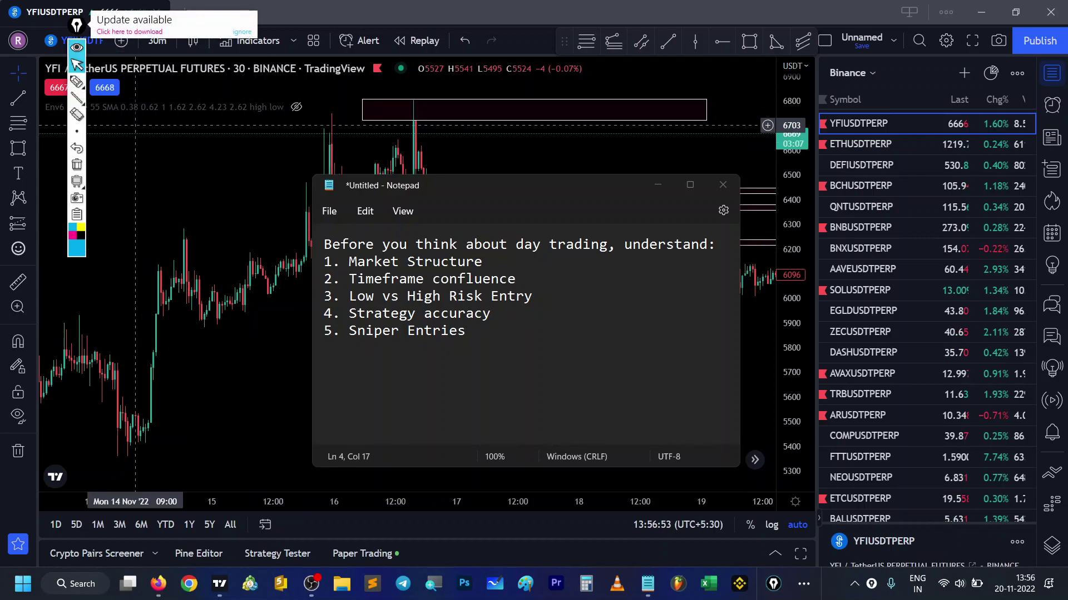
click(242, 32)
click(77, 97)
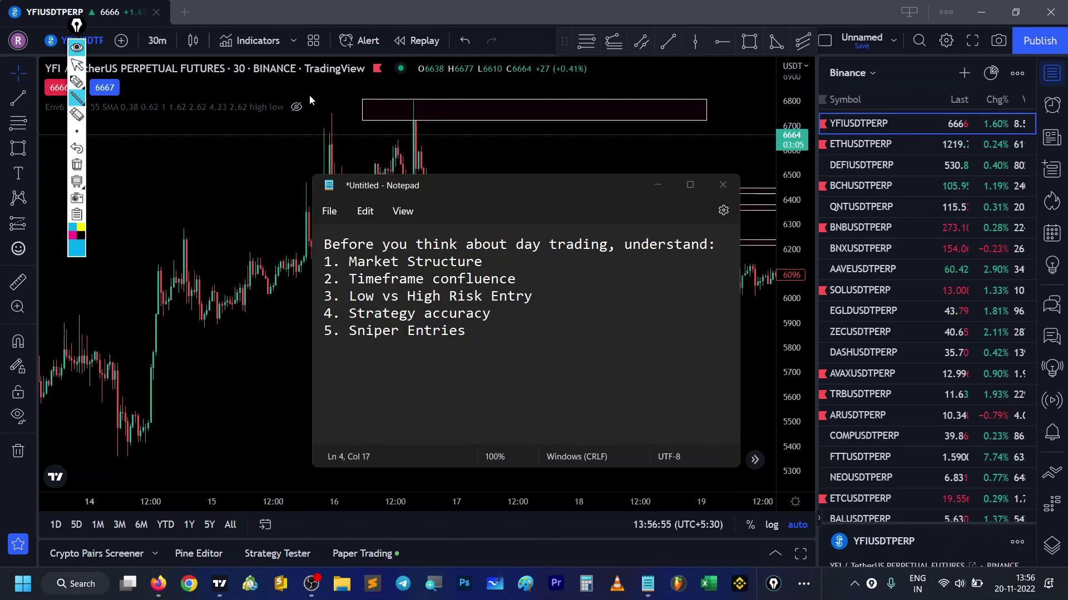
click(77, 65)
click(265, 268)
click(76, 98)
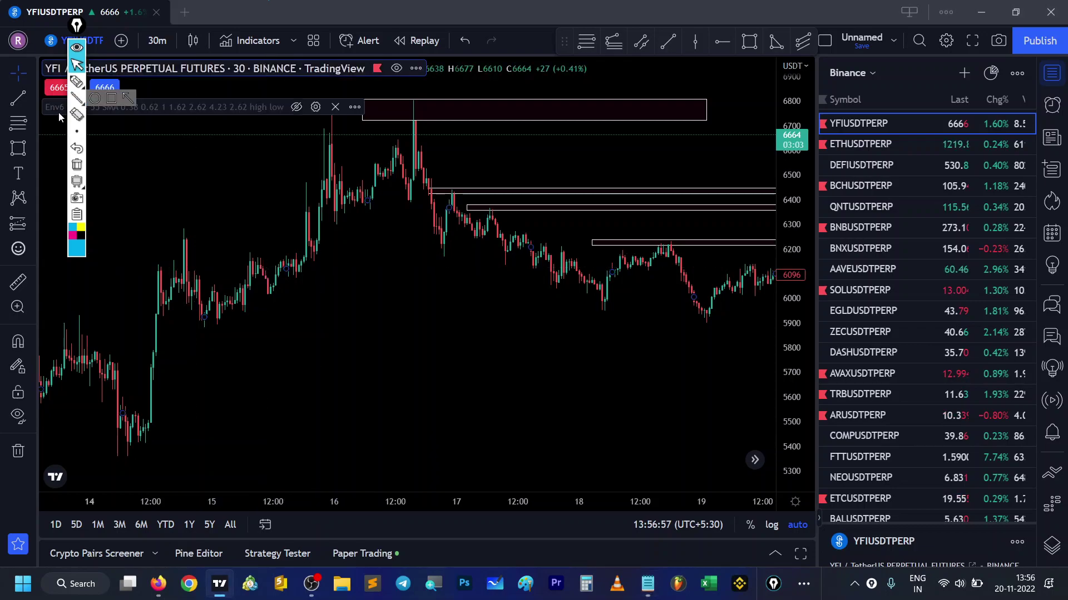
Step: Mark the 18 November swing low with a horizontal line at about 5950 and clear the annotation
drag(532, 311, 778, 309)
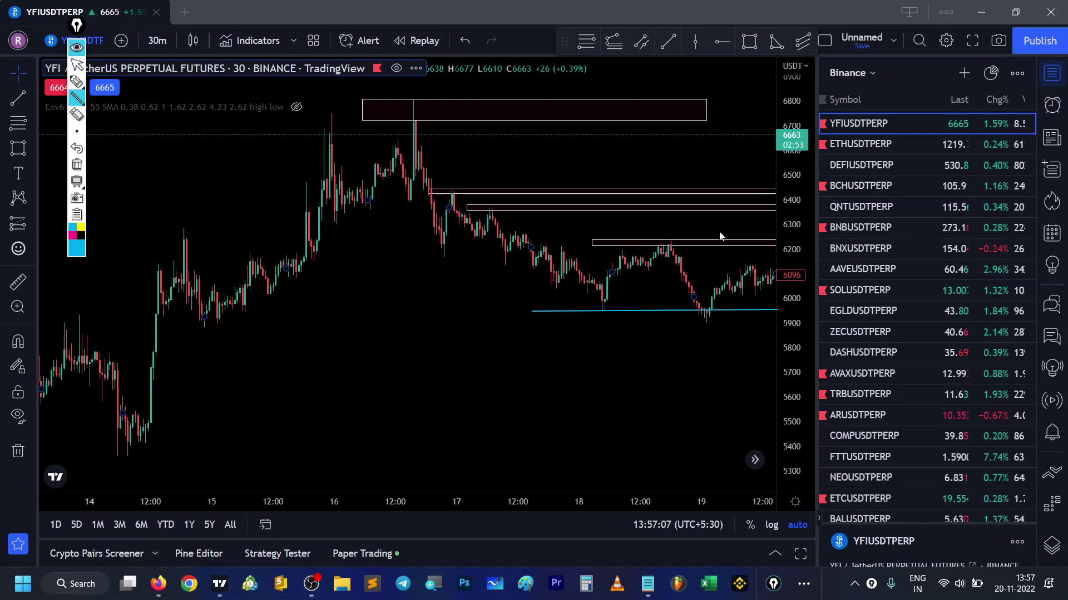
click(78, 165)
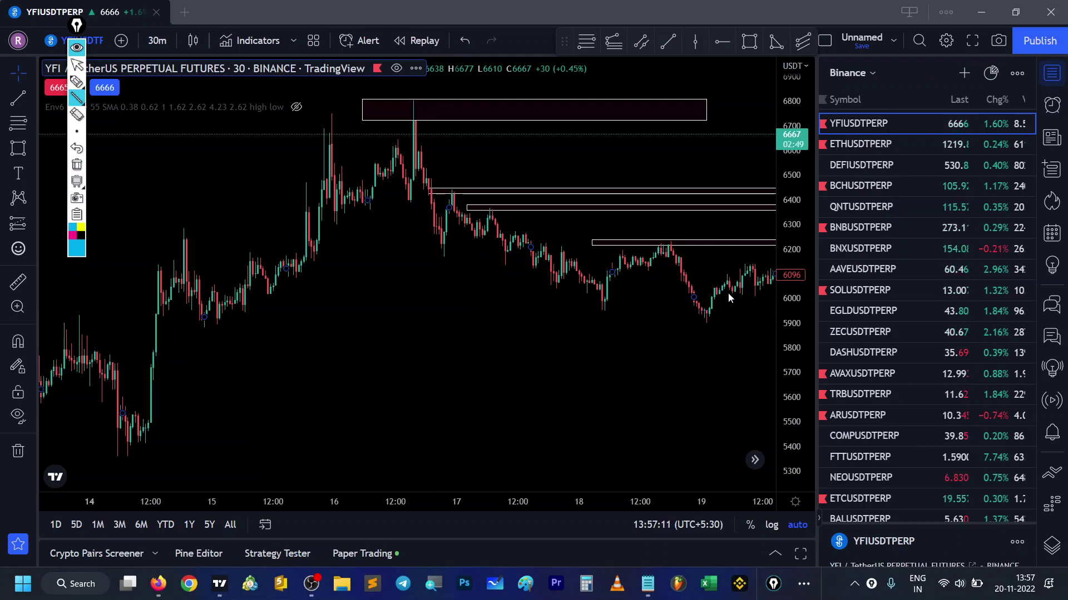
click(77, 65)
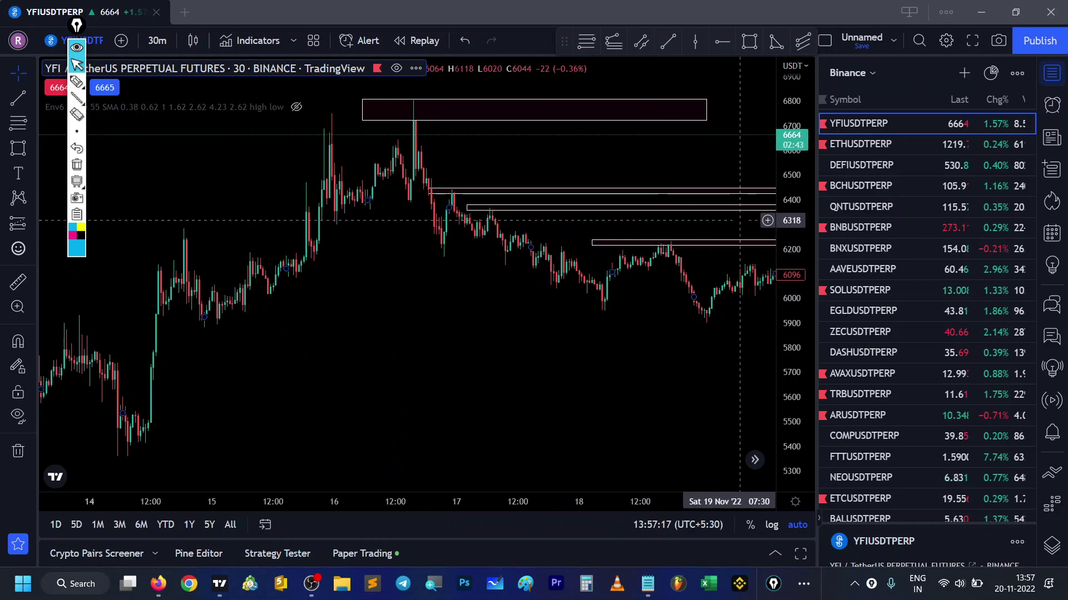
Step: Sketch a descending zigzag of lower highs and lows below the candles, with a horizontal line at its last lower high near 5730
drag(737, 305, 708, 305)
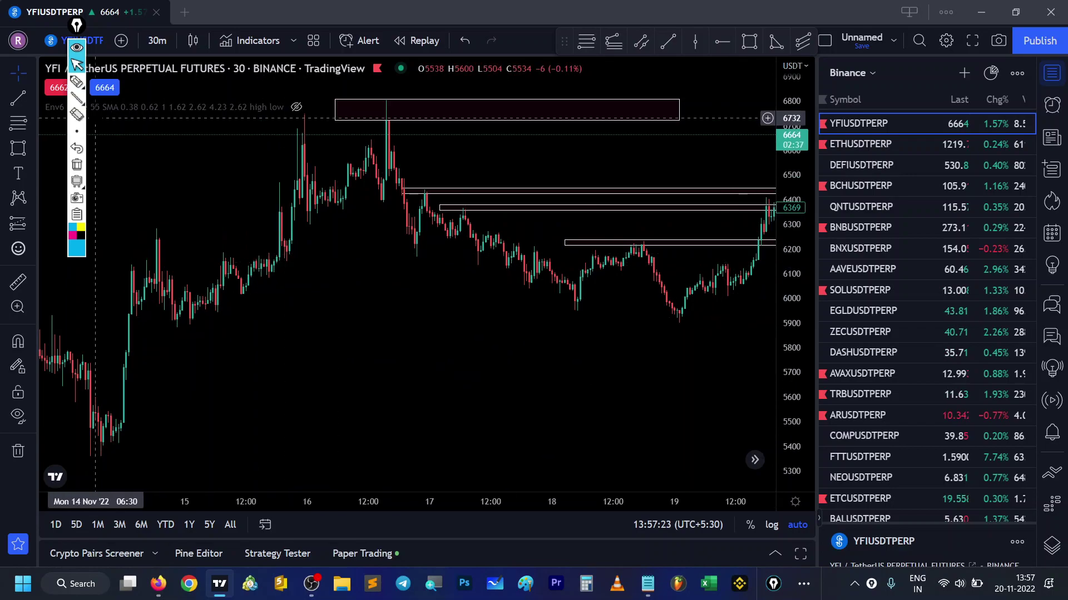
click(77, 98)
mouse_move(203, 269)
mouse_down()
mouse_move(253, 362)
mouse_move(279, 304)
mouse_move(327, 418)
mouse_move(345, 361)
mouse_move(399, 491)
mouse_up()
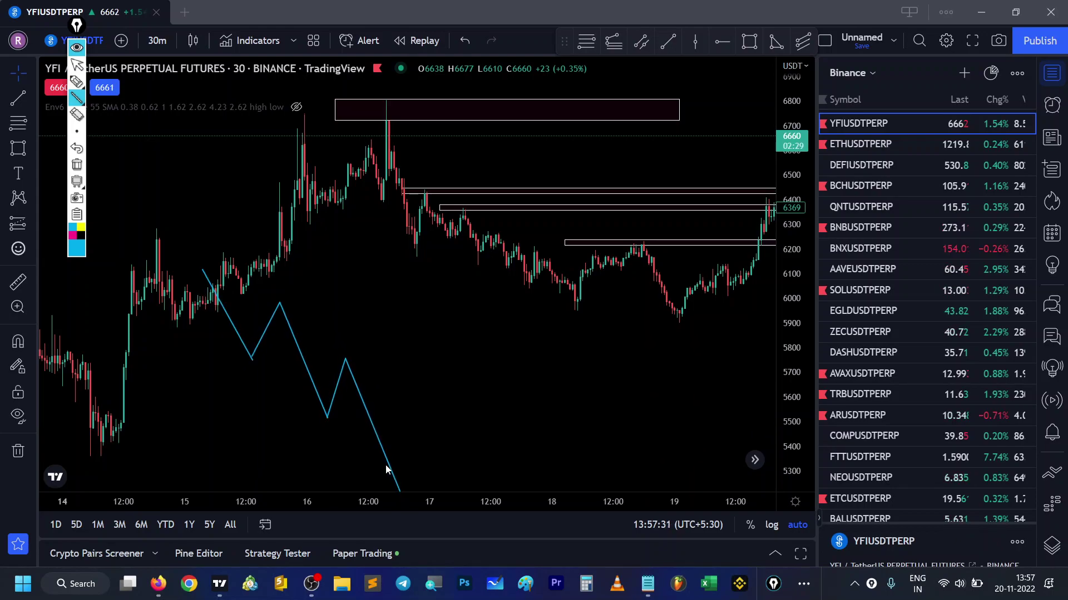
drag(345, 368, 588, 362)
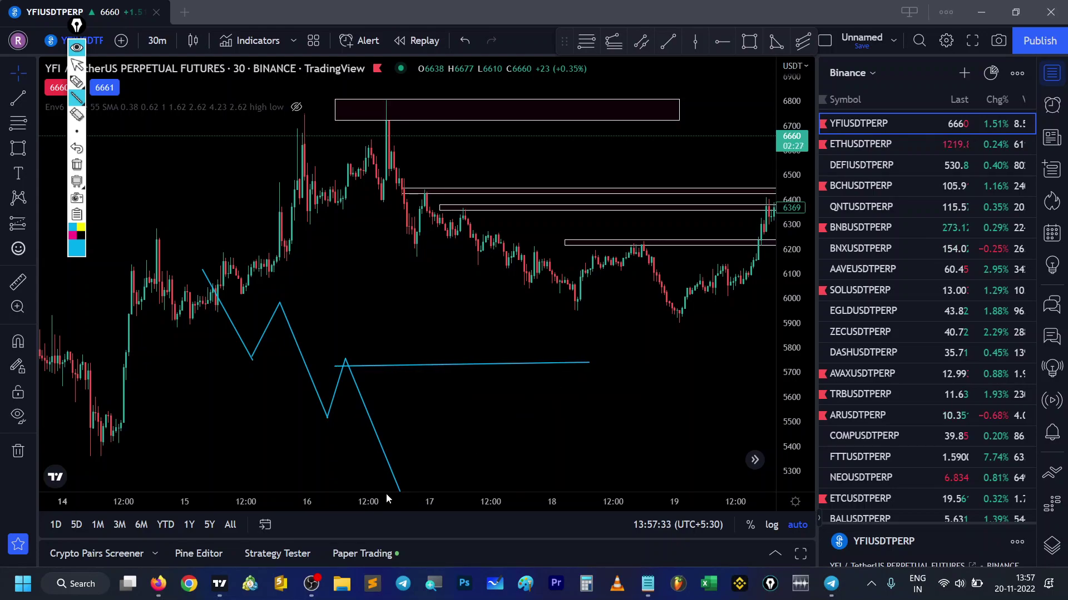
Step: Sketch a rise breaking the last lower high, a pullback to about 5450, and a horizontal line at the new peak near 5950
drag(405, 490, 428, 317)
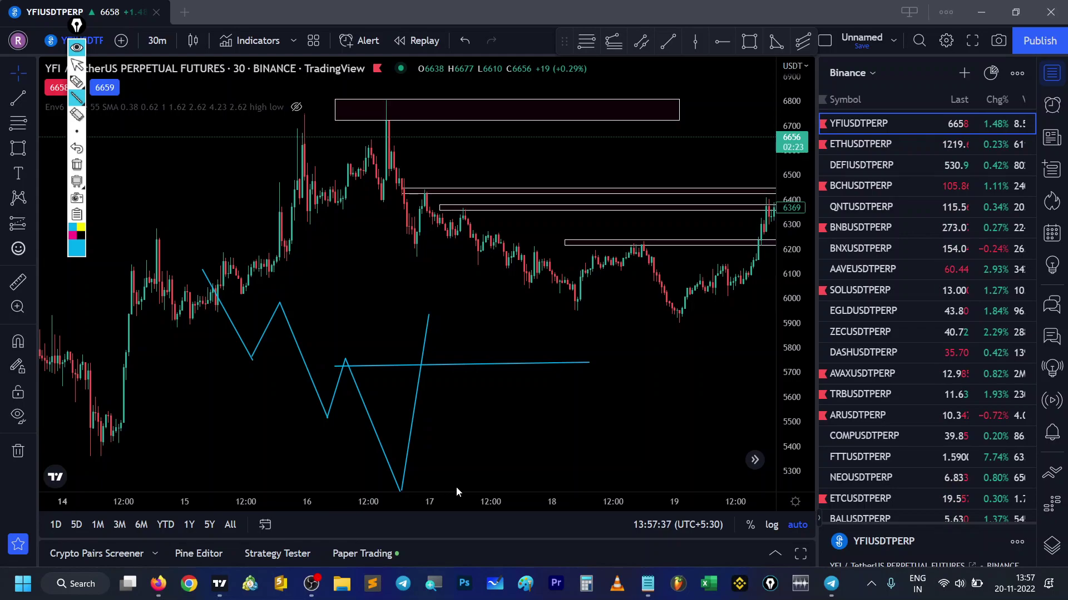
drag(427, 319, 462, 433)
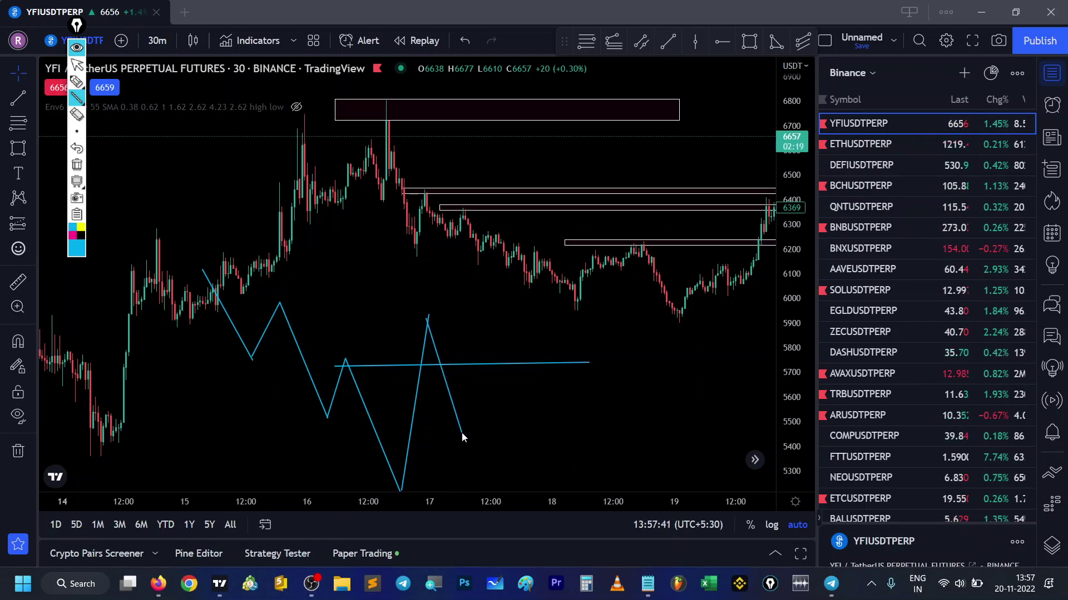
drag(417, 312, 572, 310)
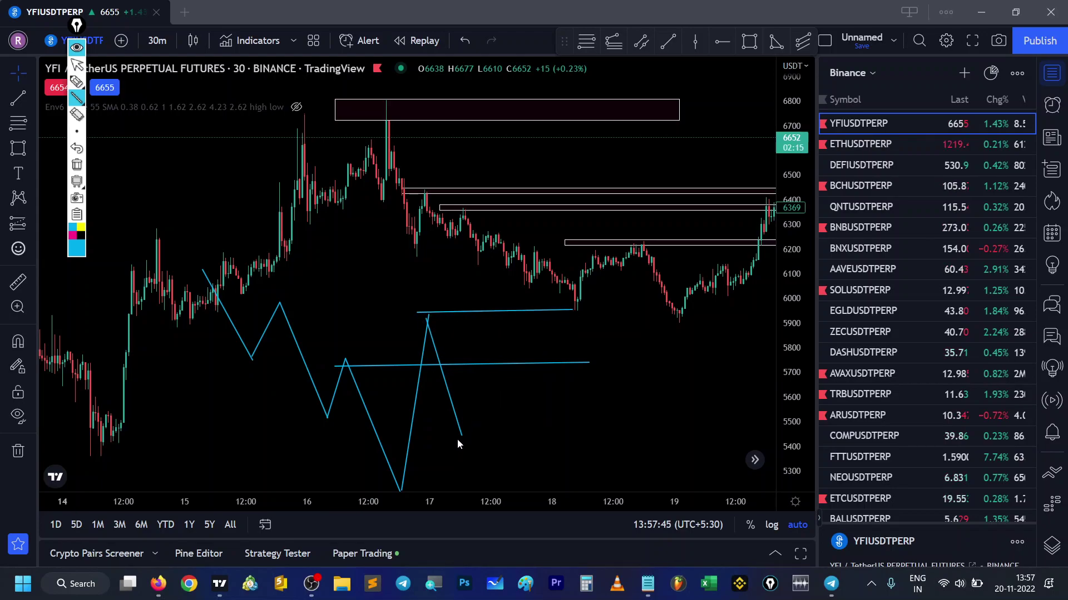
drag(461, 434, 463, 418)
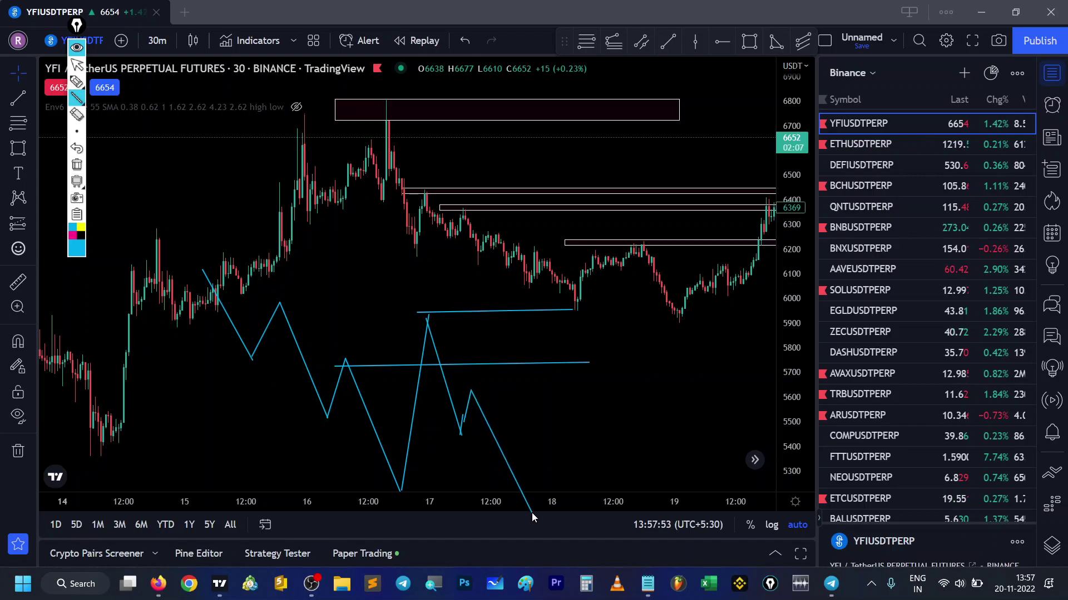
drag(529, 517, 536, 514)
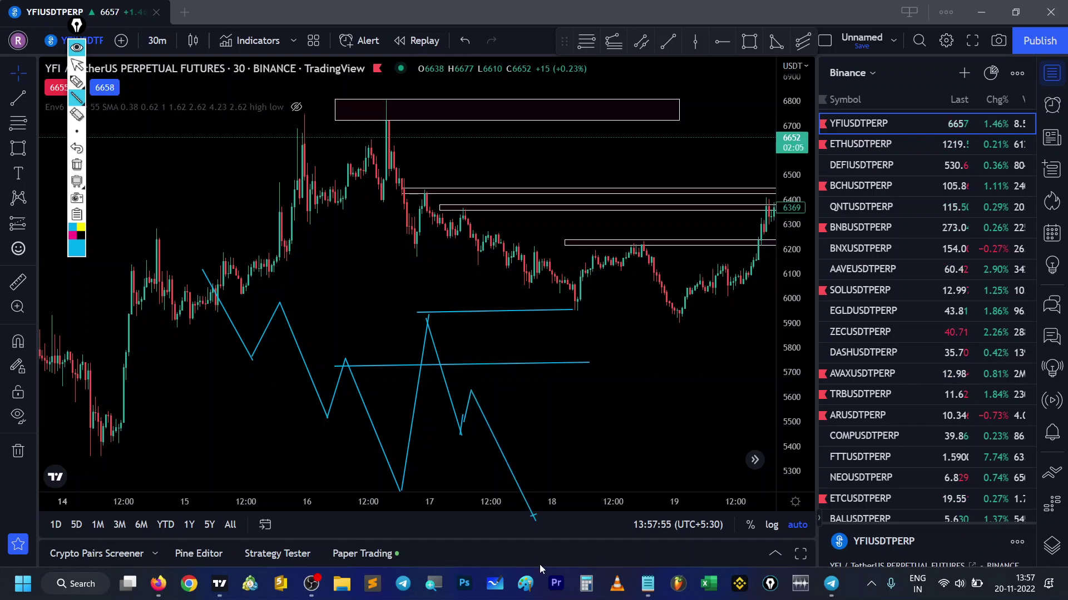
key(ctrl+z)
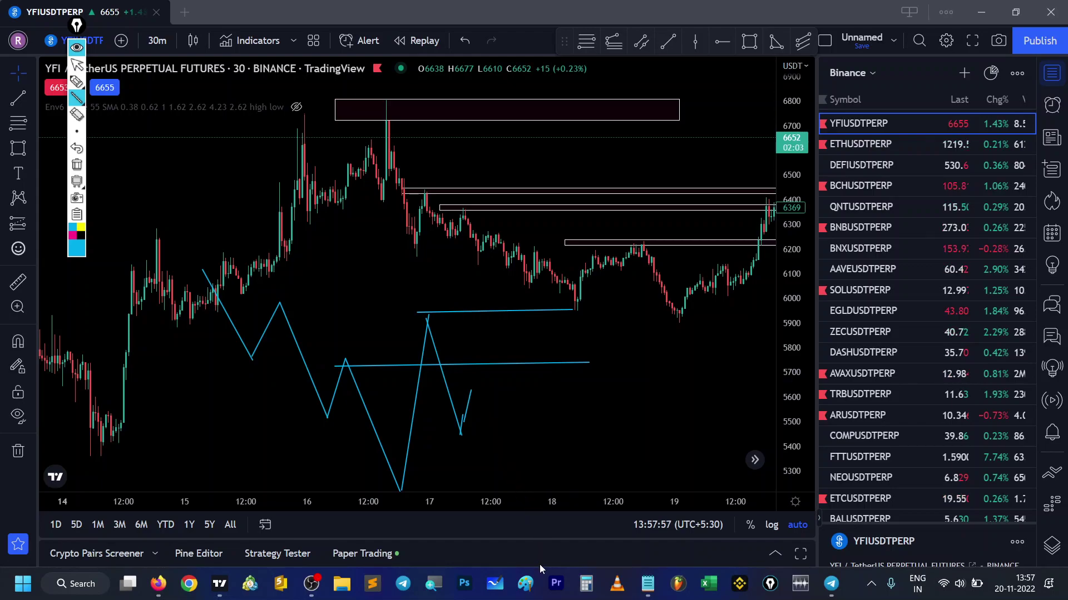
key(ctrl+z)
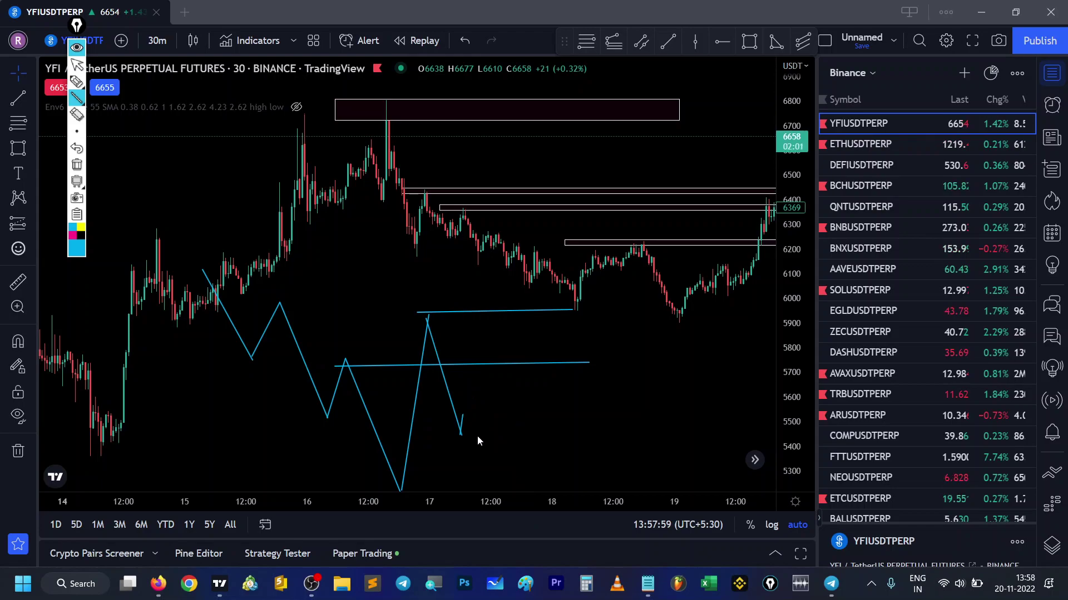
Step: Sketch a second rise from the pullback low past the upper horizontal line and label the two peaks 1 and 2
drag(460, 437, 491, 277)
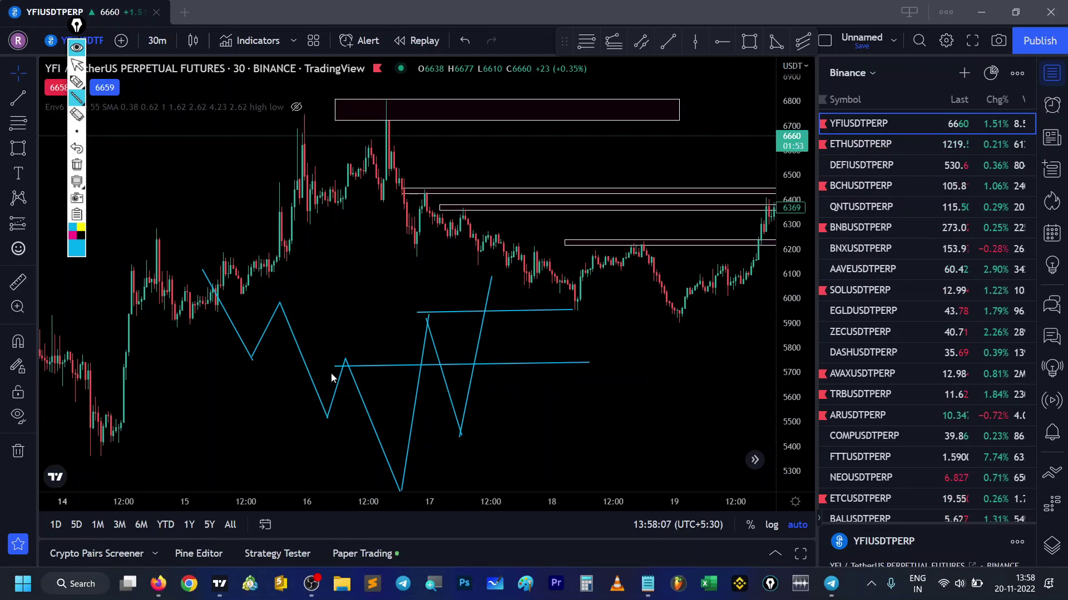
drag(421, 282, 421, 295)
mouse_move(473, 265)
mouse_down()
mouse_move(489, 271)
mouse_move(476, 284)
mouse_move(488, 281)
mouse_up()
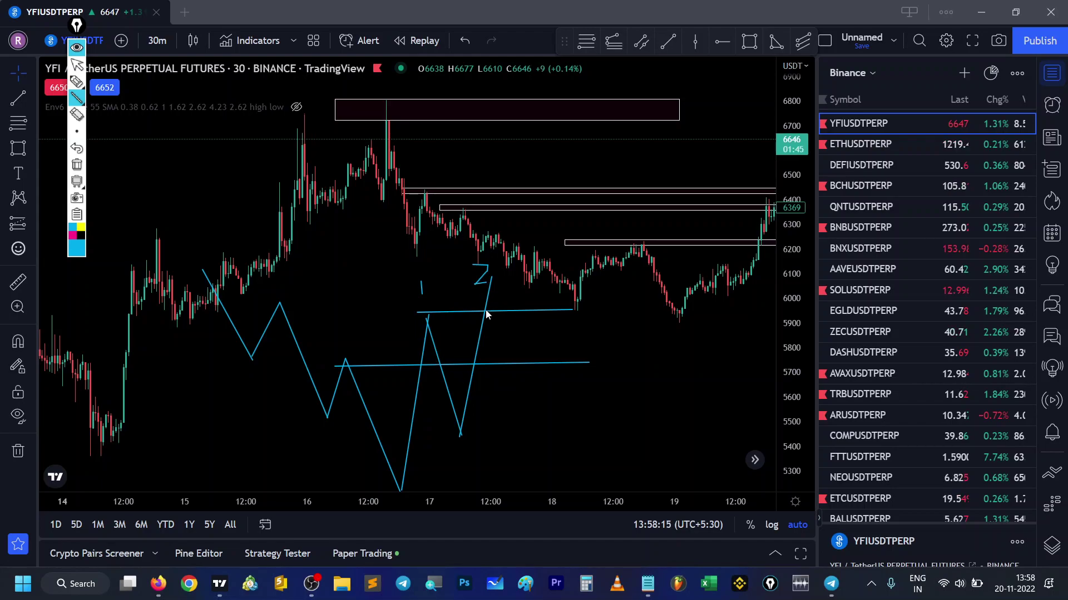
drag(508, 388, 510, 395)
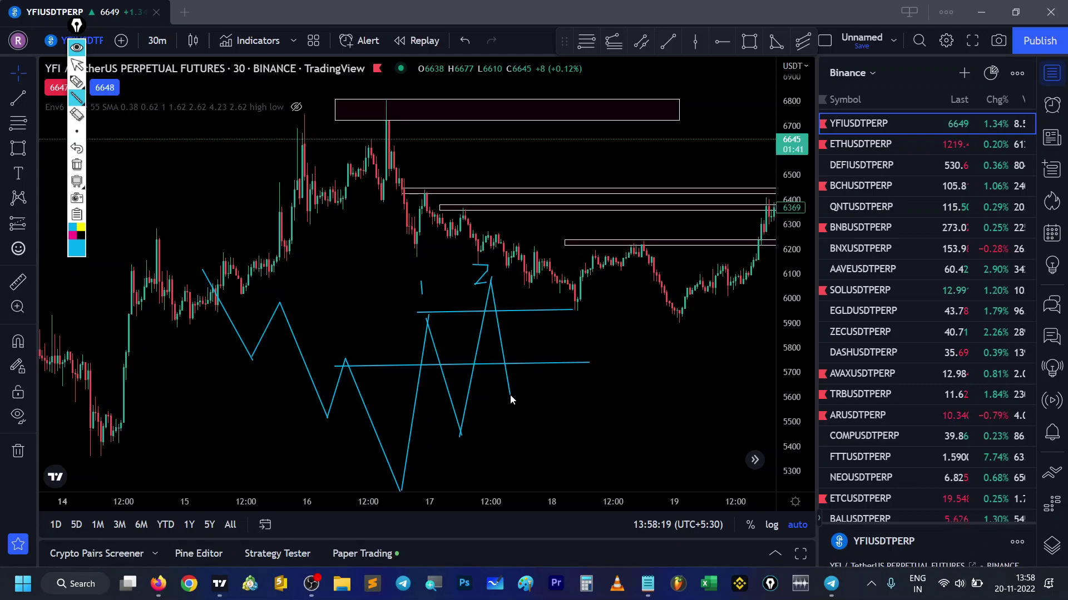
drag(489, 393, 751, 392)
mouse_move(516, 435)
mouse_down()
mouse_move(510, 406)
mouse_move(505, 417)
mouse_move(519, 413)
mouse_up()
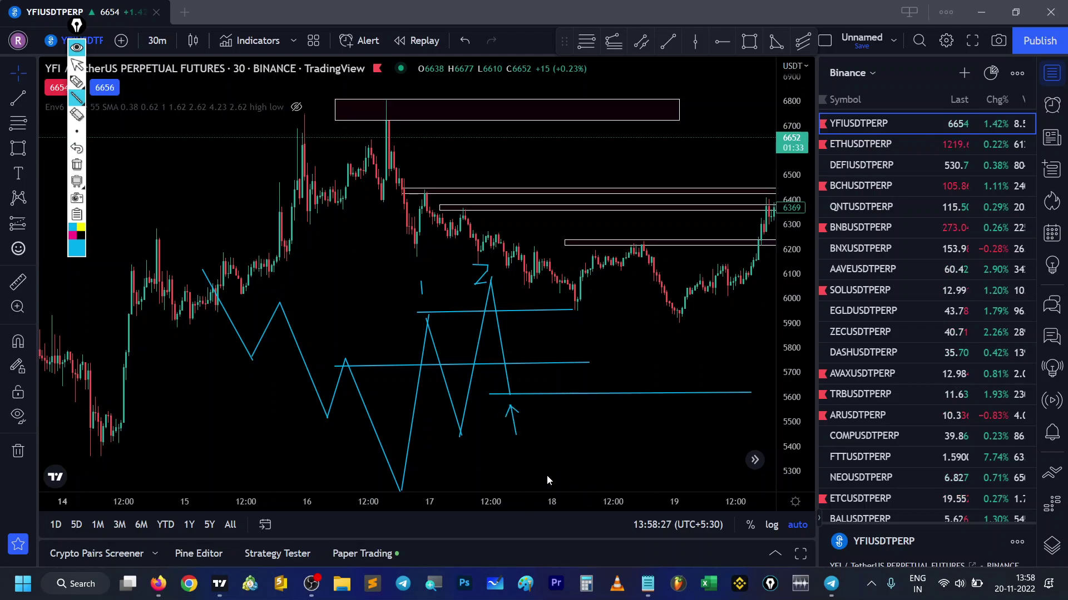
key(ctrl+z)
key(ctrl+z)
key(ctrl+z)
key(ctrl+z)
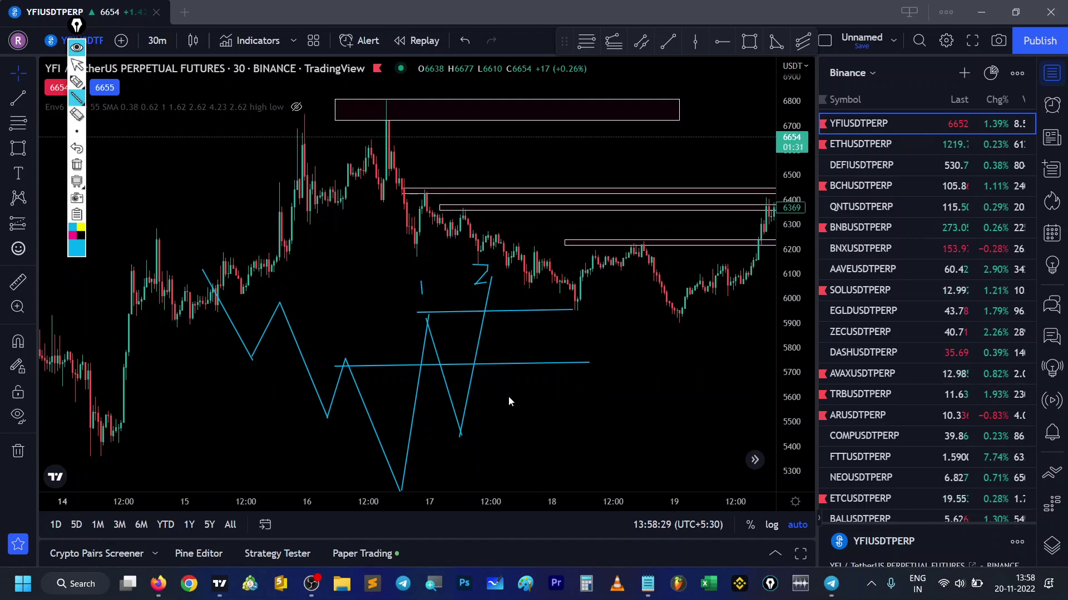
Step: Sketch a drop from peak 2 to a horizontal support line at about 5360, followed by a long upward arrow
drag(488, 283, 519, 450)
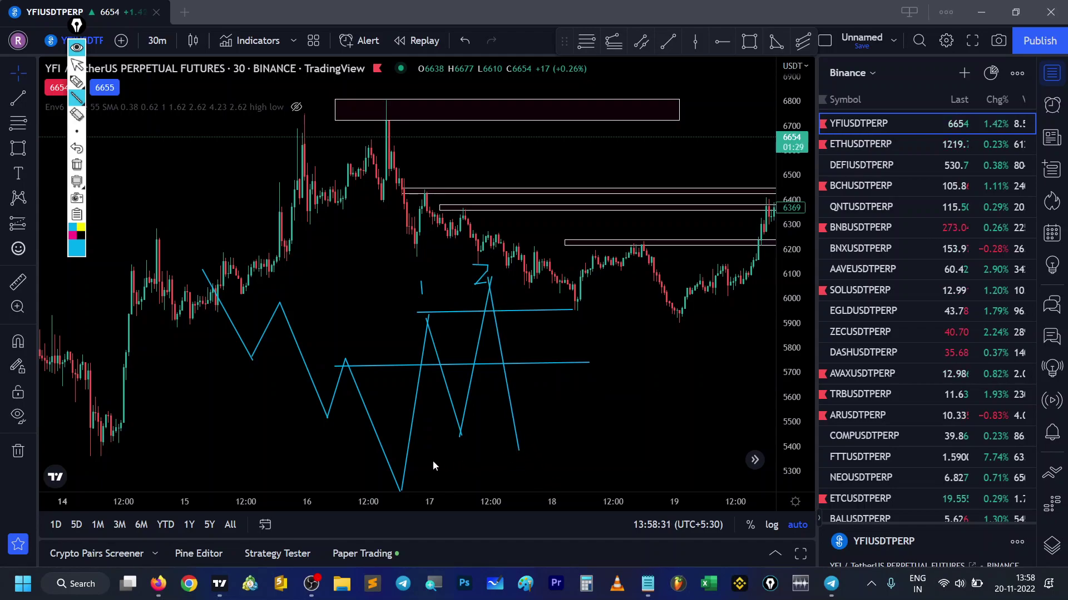
drag(397, 455, 787, 456)
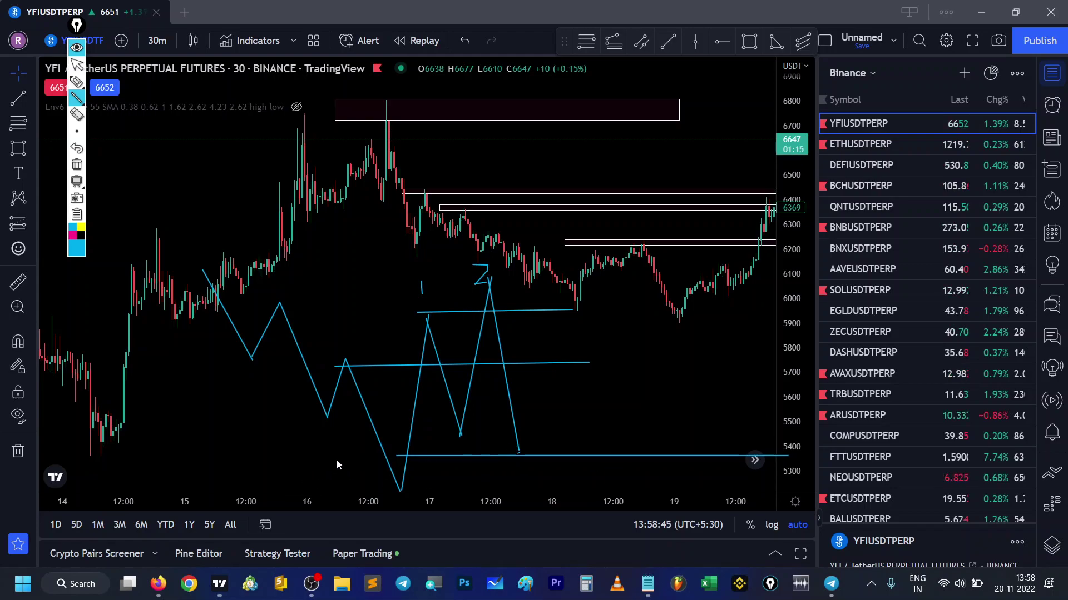
mouse_move(519, 456)
mouse_down()
mouse_move(549, 272)
mouse_move(555, 149)
mouse_up()
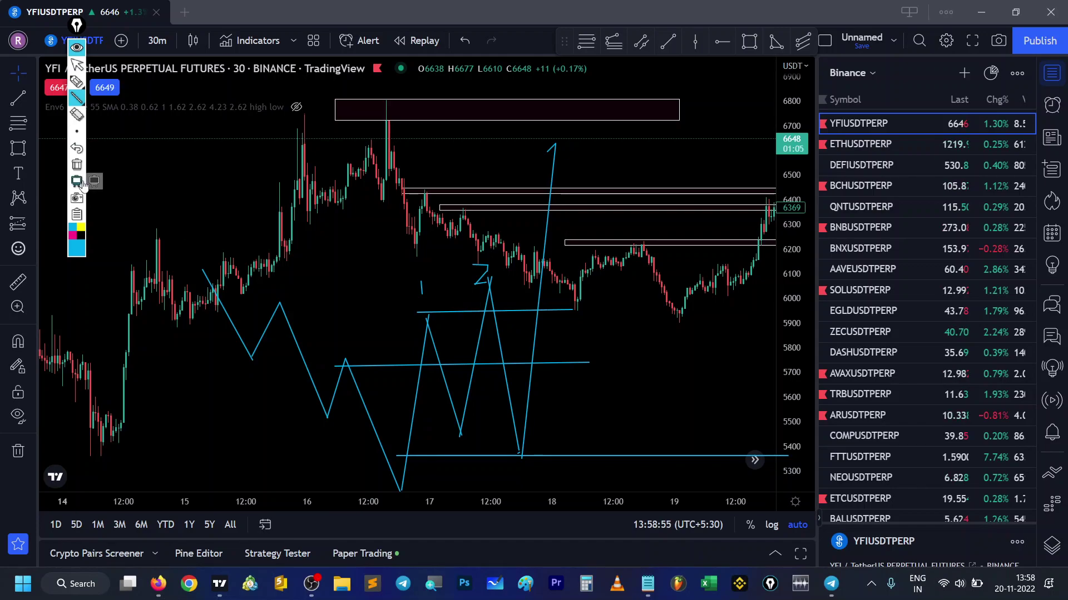
Step: Undo the long arrow and the last strokes, and erase the rest of the reversal sketch from the chart
click(76, 65)
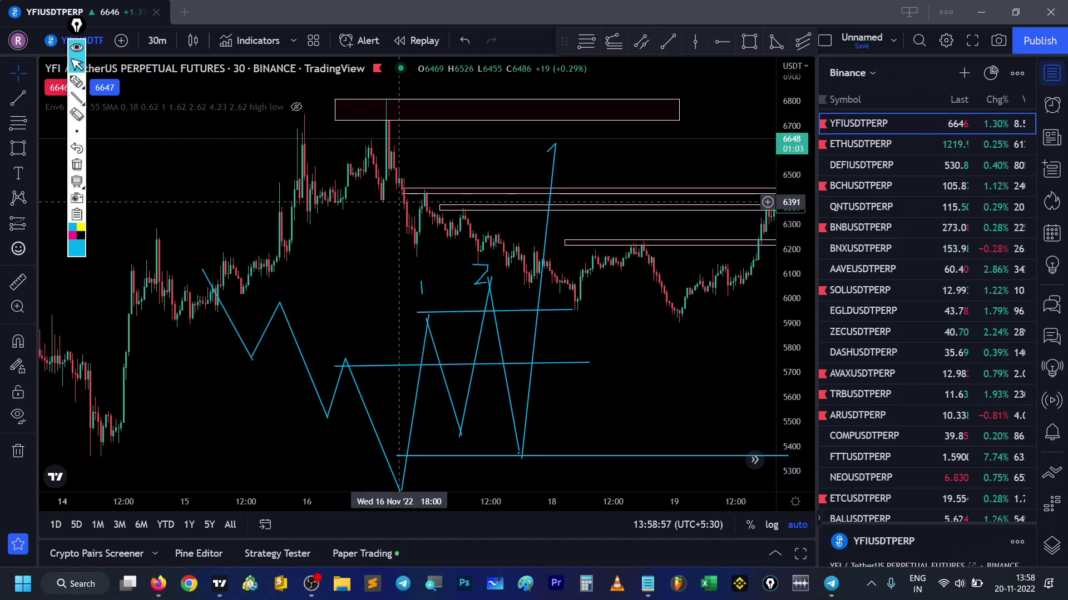
scroll(638, 382, left, 2)
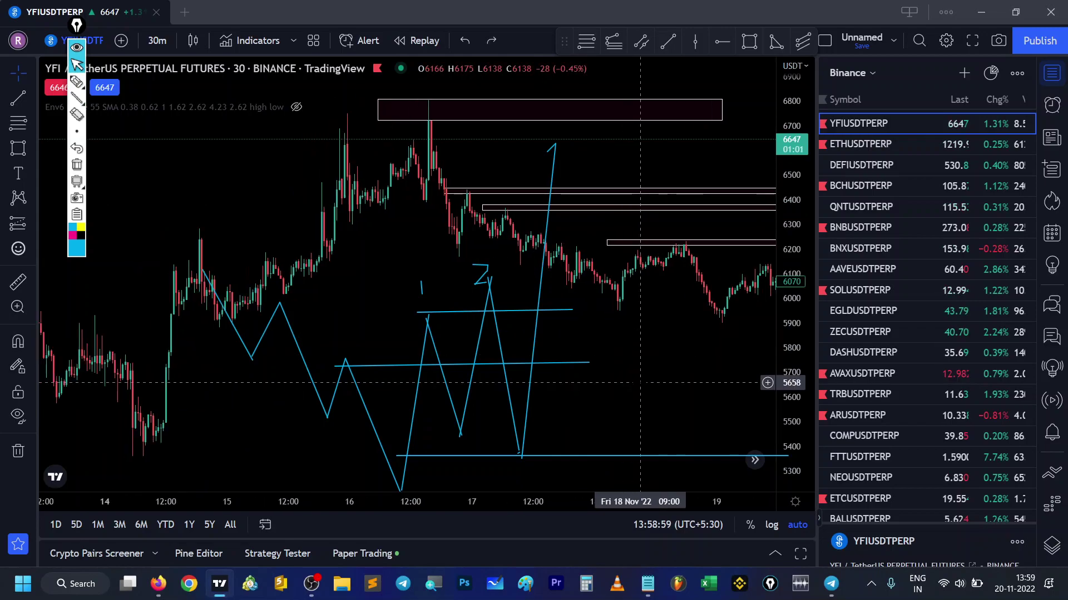
click(77, 98)
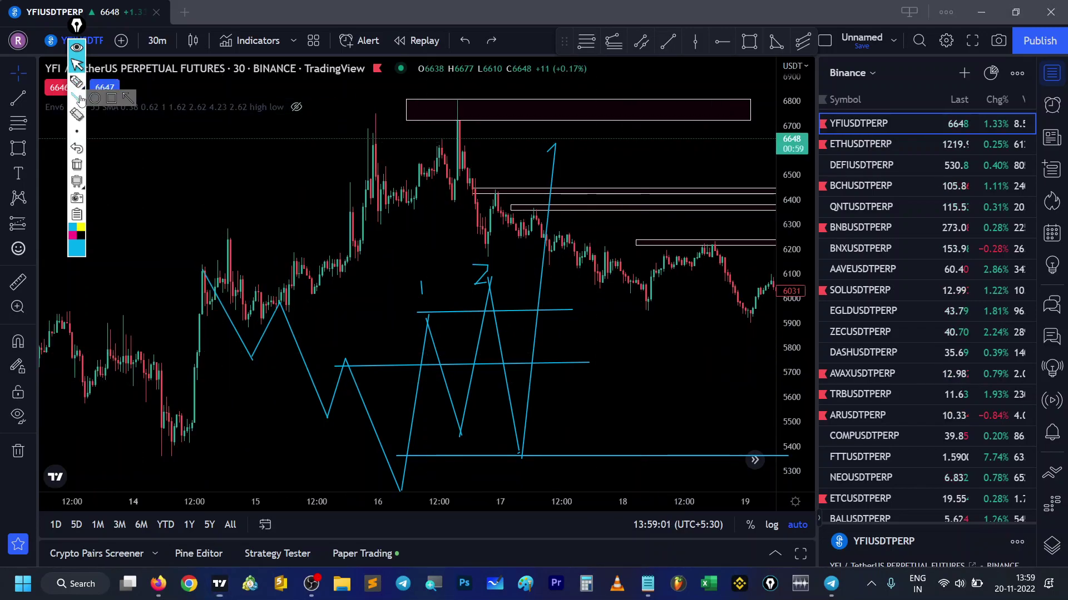
key(ctrl+z)
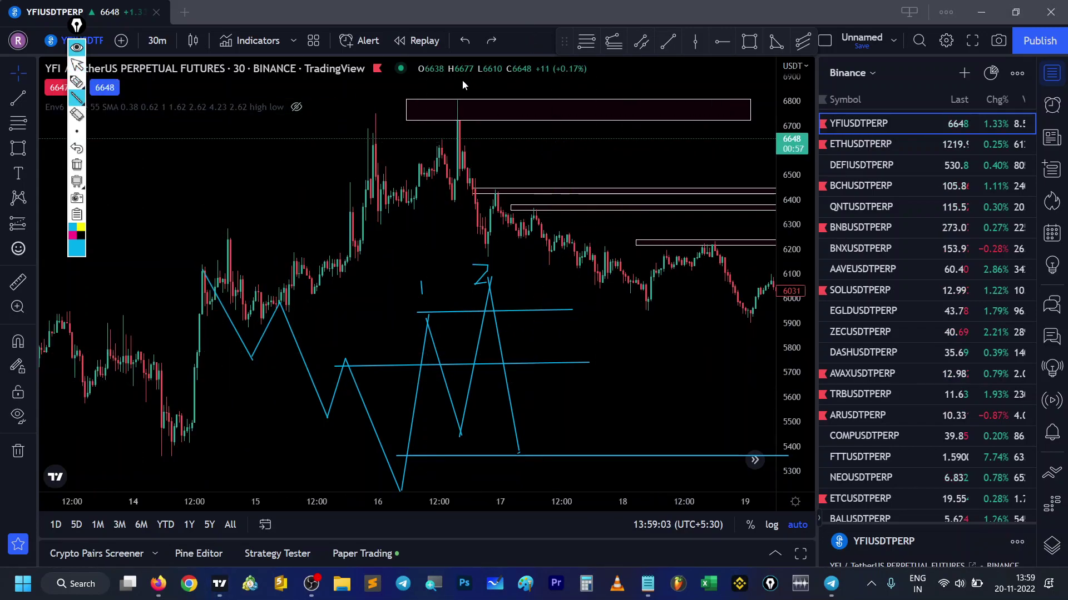
mouse_move(81, 81)
key(ctrl+z)
key(ctrl+z)
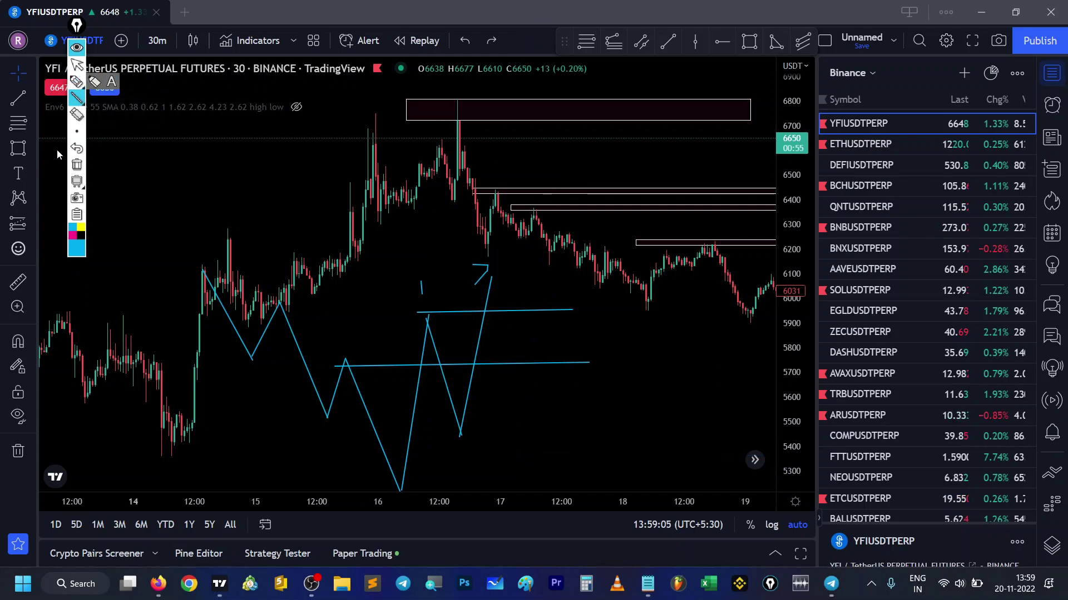
click(76, 165)
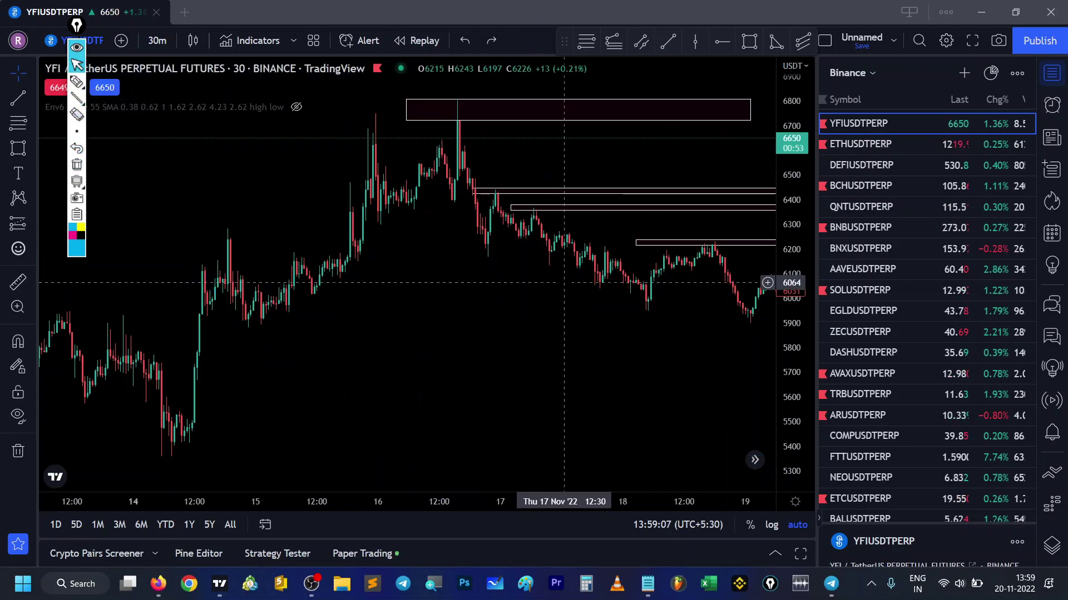
Step: Sketch a rise from the 19 November low to about 6390, a drop to about 6080 and a short line at the peak, and erase them
drag(518, 297, 415, 296)
scroll(651, 350, up, 1)
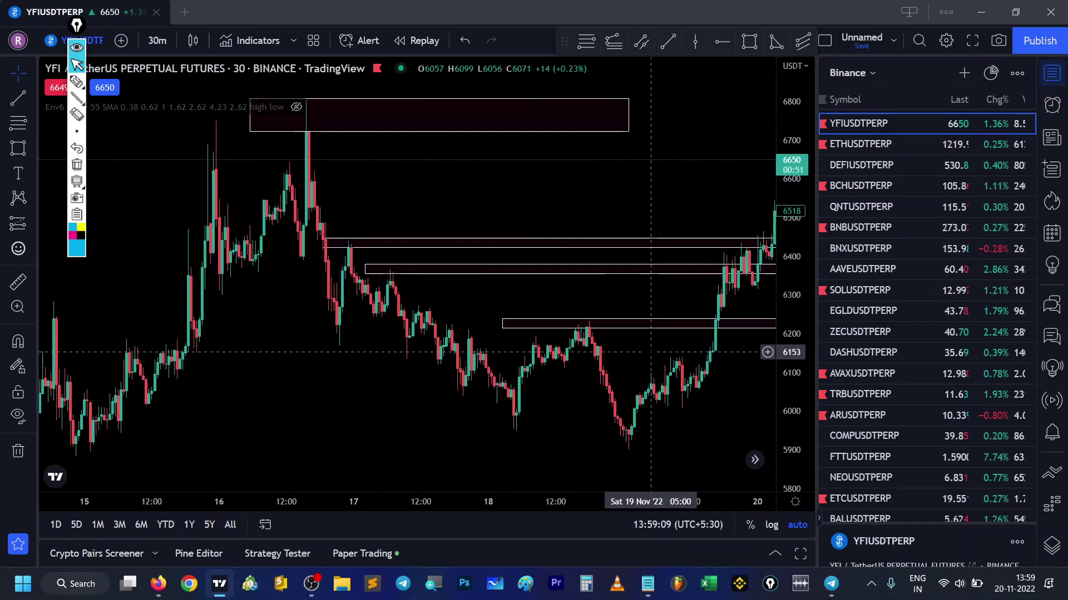
scroll(713, 401, up, 1)
drag(712, 401, 702, 403)
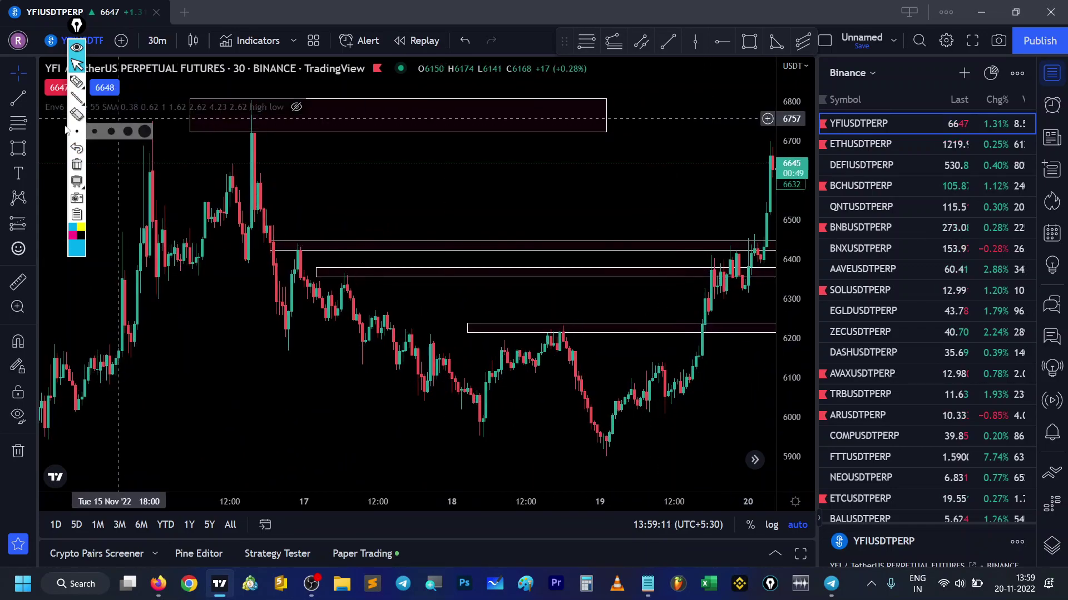
click(78, 101)
click(78, 99)
mouse_move(601, 445)
mouse_down()
mouse_move(712, 266)
mouse_move(740, 389)
mouse_up()
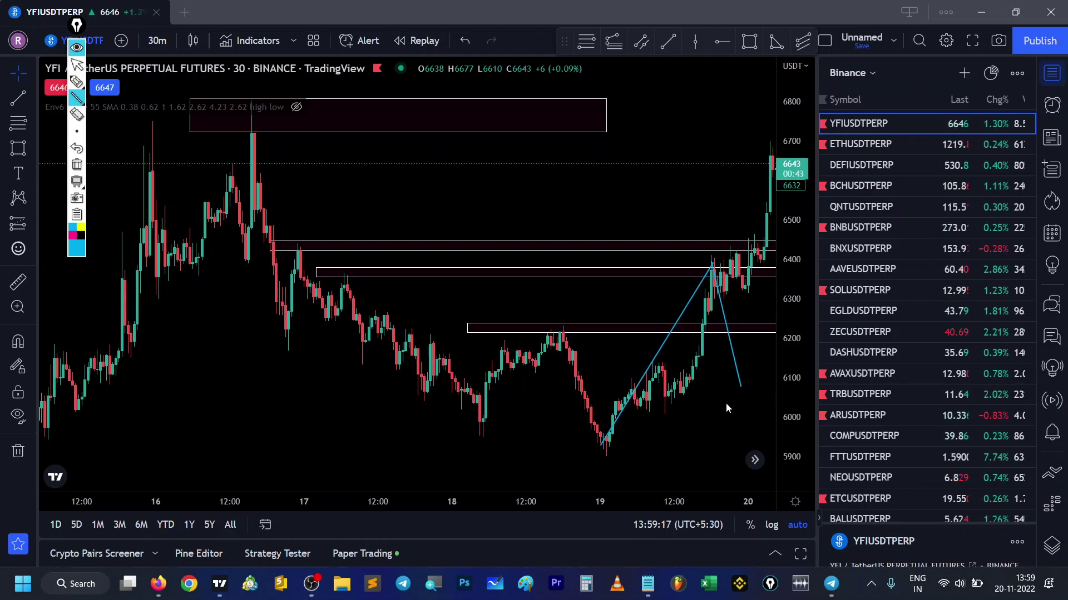
drag(709, 262, 751, 263)
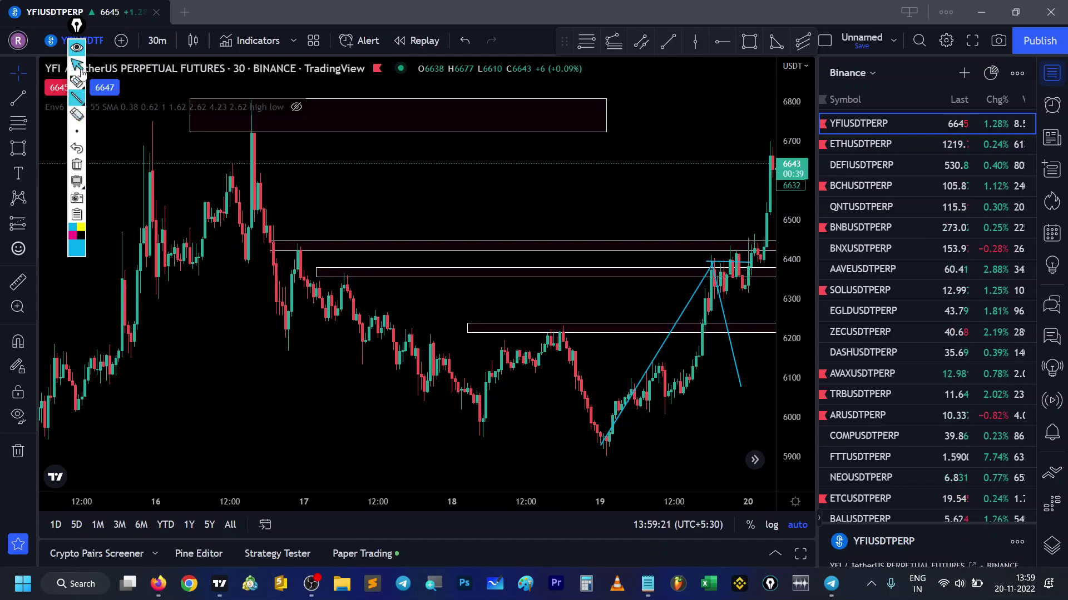
click(76, 164)
Step: Sketch a projected drop from the latest peak to a horizontal support line at about 6020, followed by a steep rise above 6800
drag(652, 201, 536, 209)
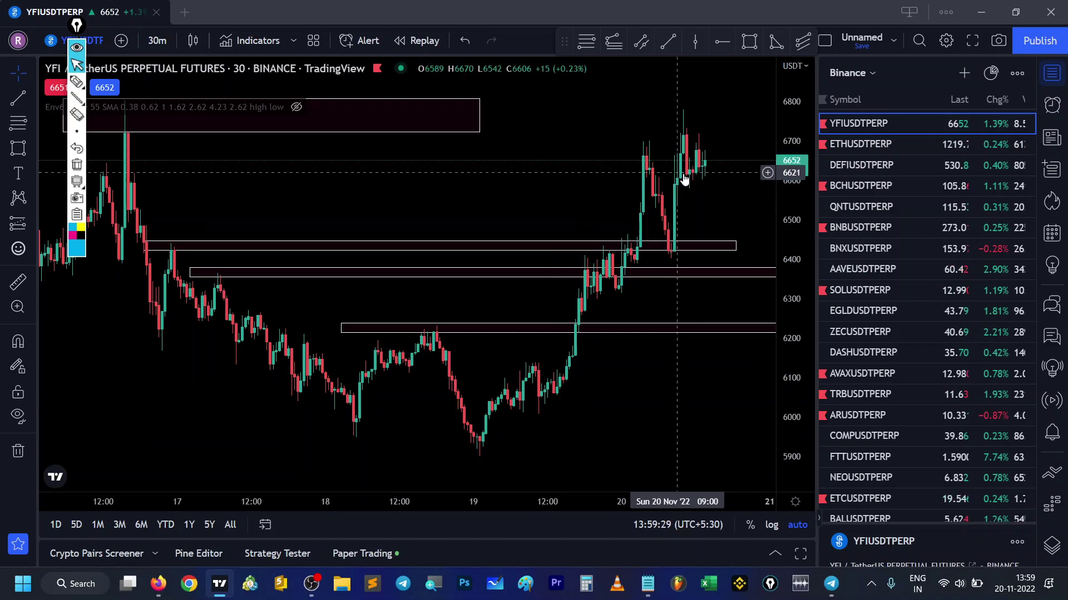
drag(689, 178, 636, 174)
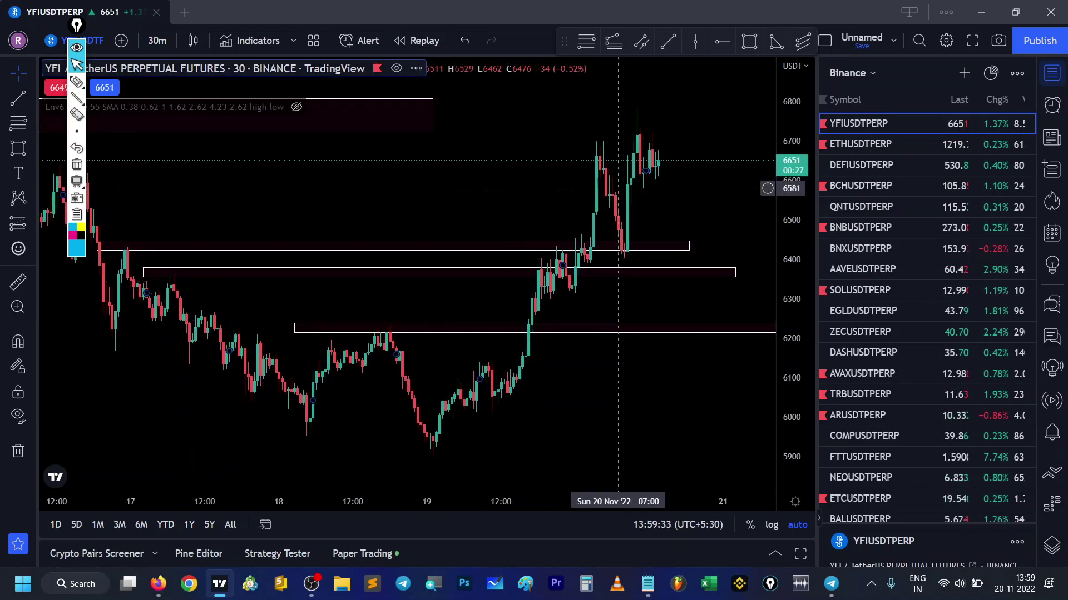
click(71, 98)
drag(636, 118, 666, 417)
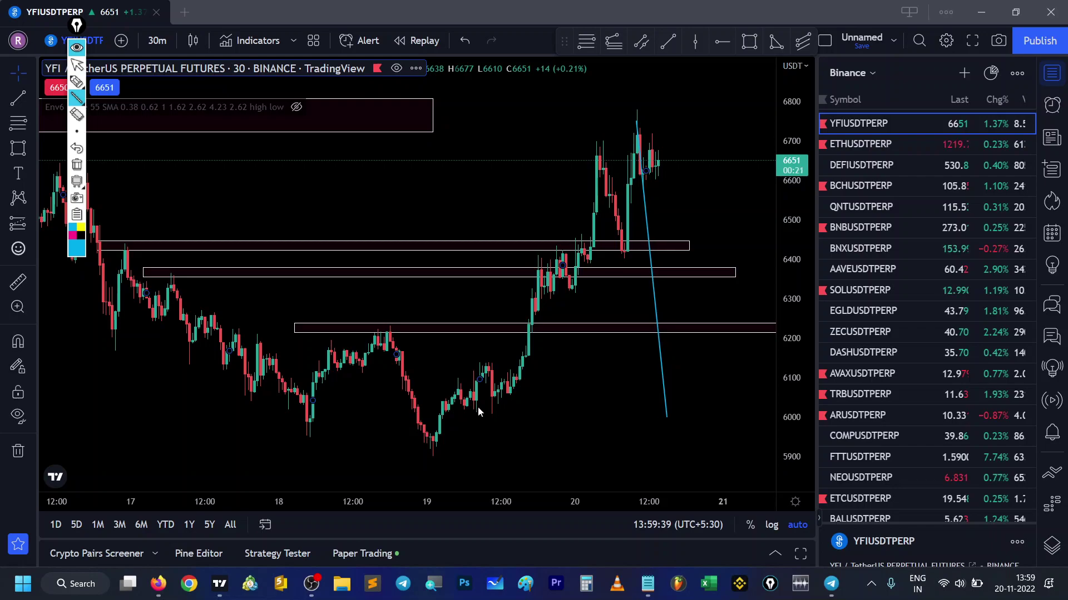
mouse_move(457, 410)
mouse_down()
mouse_move(769, 423)
mouse_move(786, 409)
mouse_up()
mouse_move(673, 421)
mouse_down()
mouse_move(706, 214)
mouse_move(708, 74)
mouse_up()
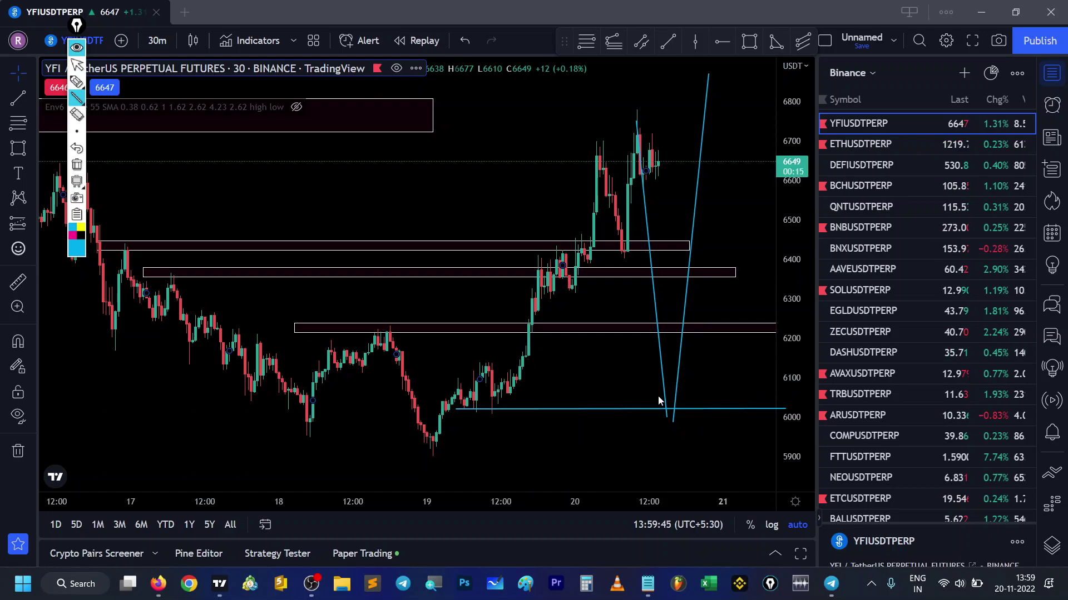
Step: Trace the rise to about 6390, the pullback and the breakout, with horizontal lines at the swing highs near 6210 and 6400
drag(485, 408, 540, 264)
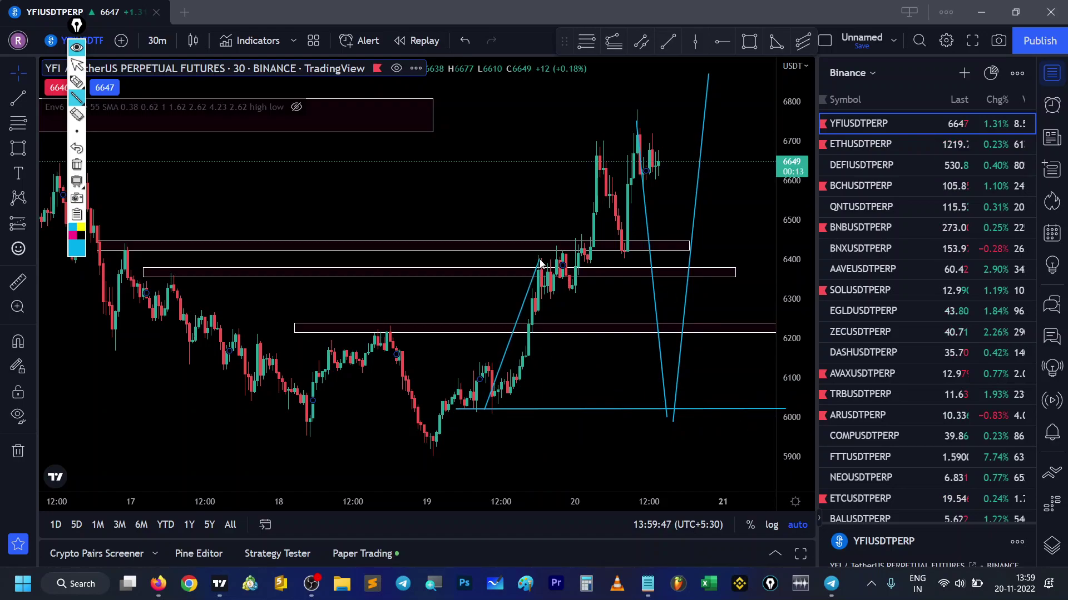
drag(347, 337, 707, 332)
drag(538, 262, 559, 264)
drag(580, 300, 600, 188)
drag(529, 266, 749, 254)
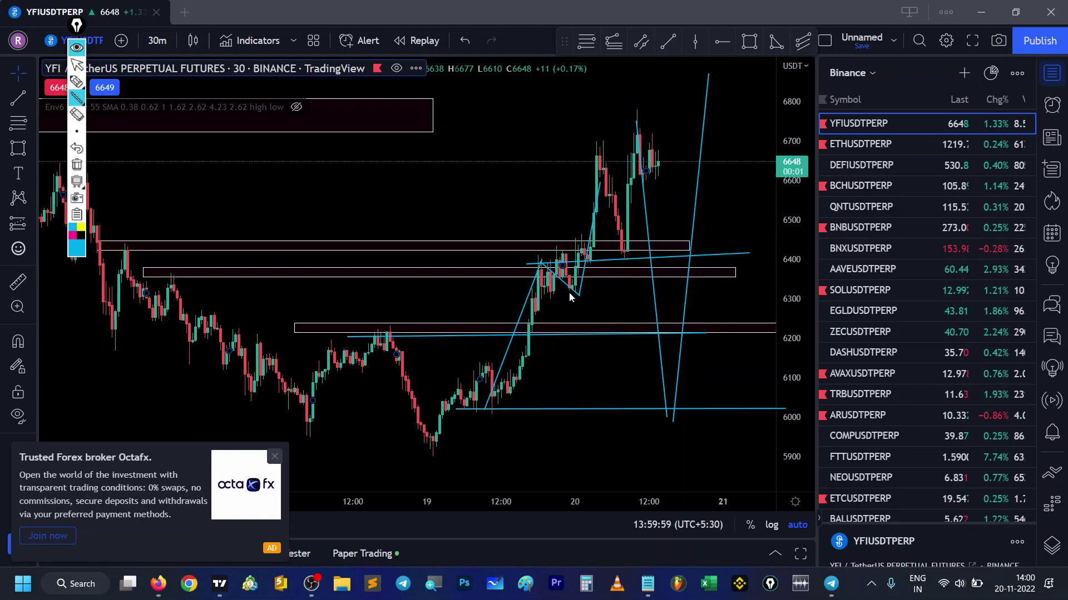
Step: Add horizontal lines at the pullback lows near 6310 and 6410, and erase the whole sketch
drag(723, 289, 725, 291)
drag(602, 255, 760, 258)
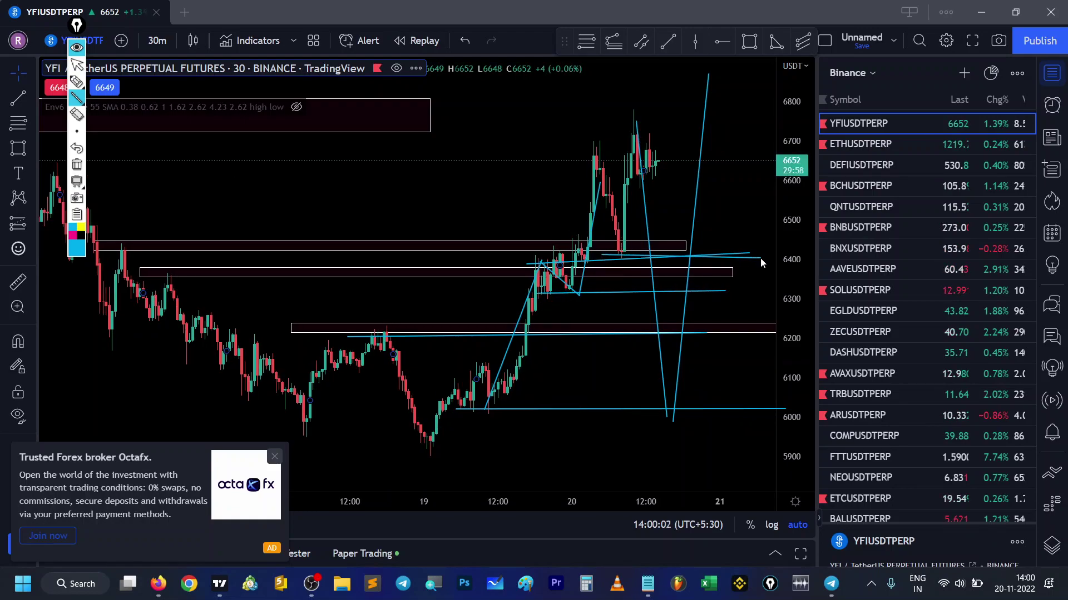
click(77, 166)
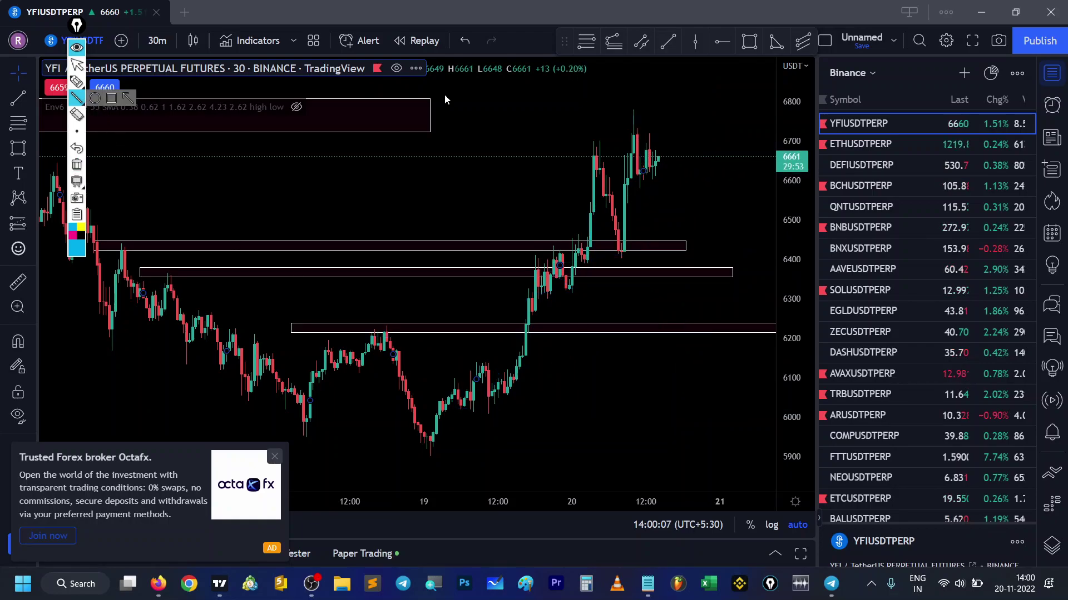
Step: Sketch a drop from the latest peak toward a horizontal support line at about 6040, and erase it
drag(633, 170, 667, 394)
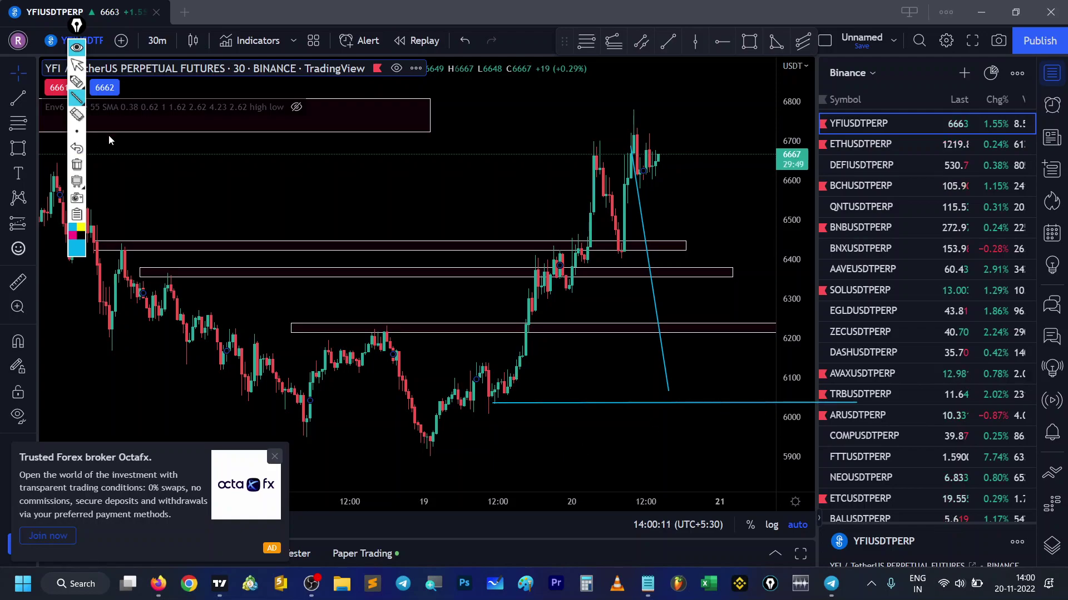
click(76, 165)
click(76, 66)
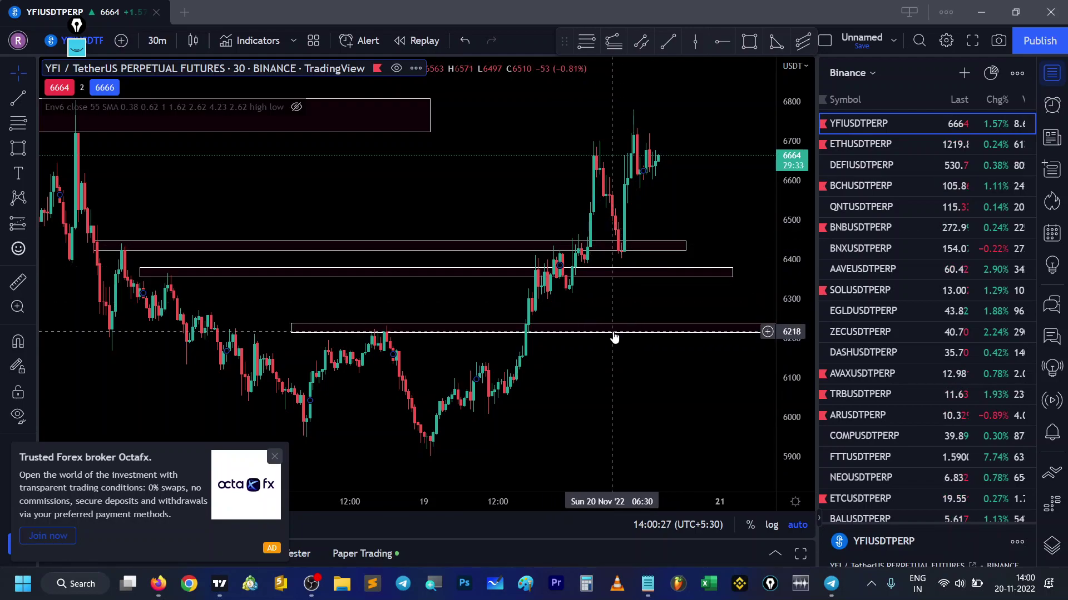
Step: Examine the recent swings against the marked zones, going back to the price action around 12 to 17 November
drag(698, 191, 687, 191)
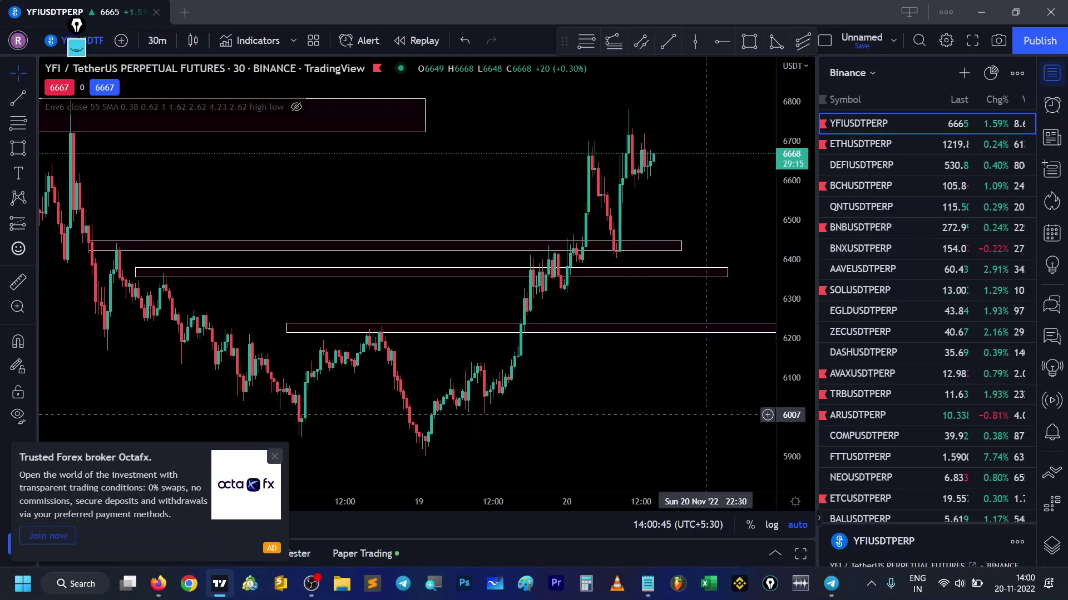
scroll(500, 339, down, 2)
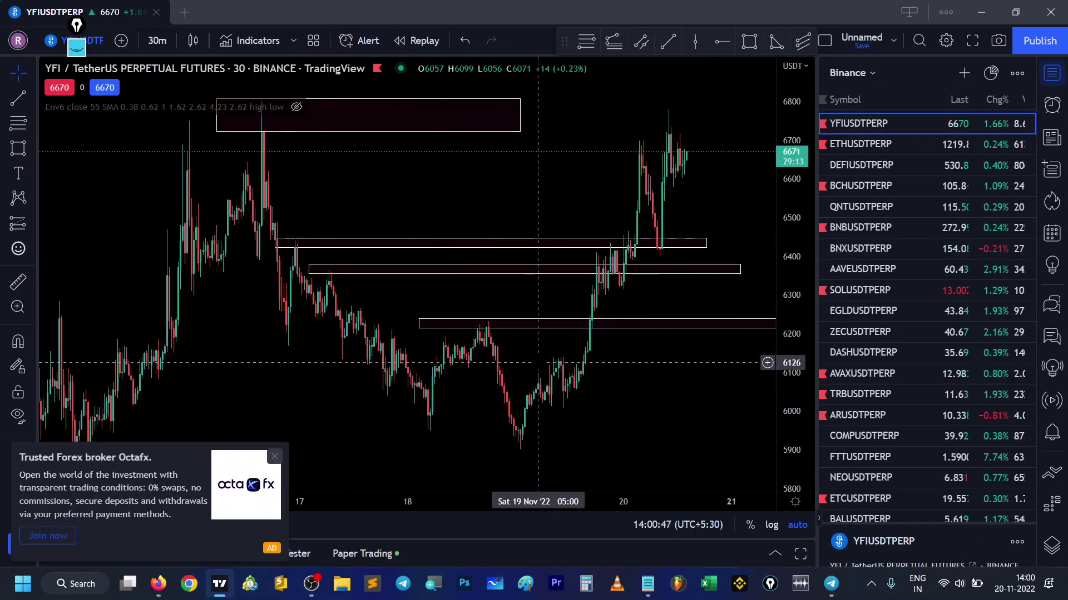
scroll(544, 373, up, 2)
drag(686, 392, 663, 390)
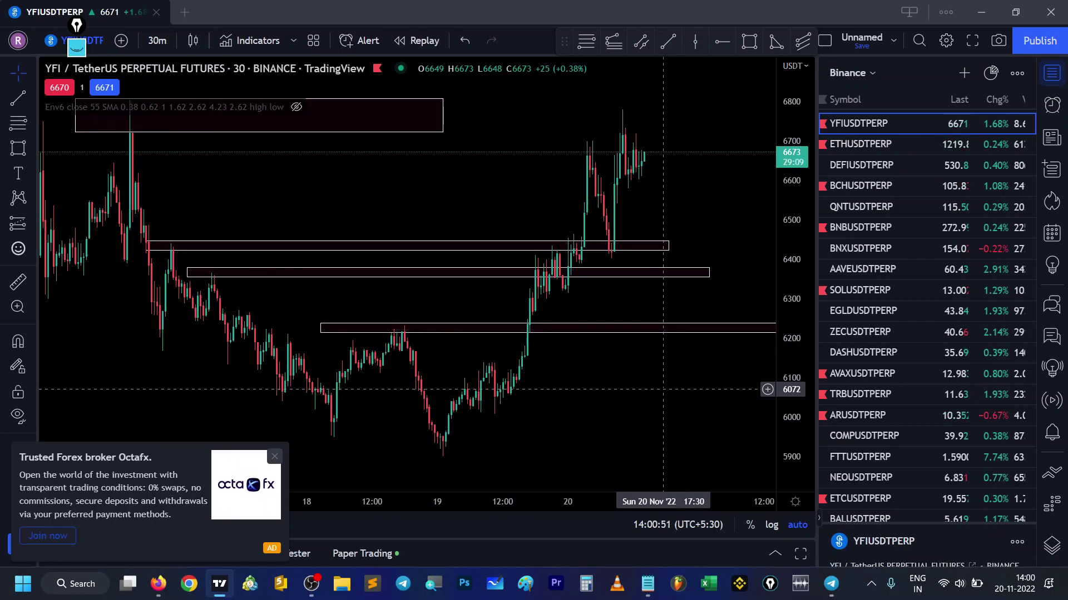
scroll(663, 389, down, 2)
drag(587, 383, 778, 375)
drag(472, 398, 670, 394)
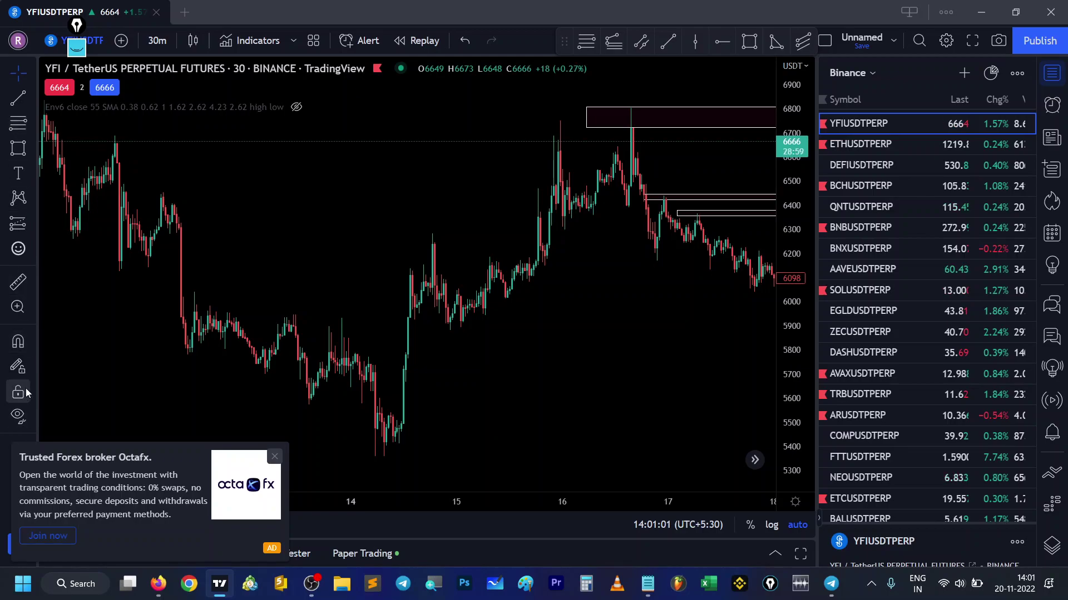
Step: Dismiss the advertisement and the ad-free upgrade offer, and remove all zone drawings from the chart
click(275, 458)
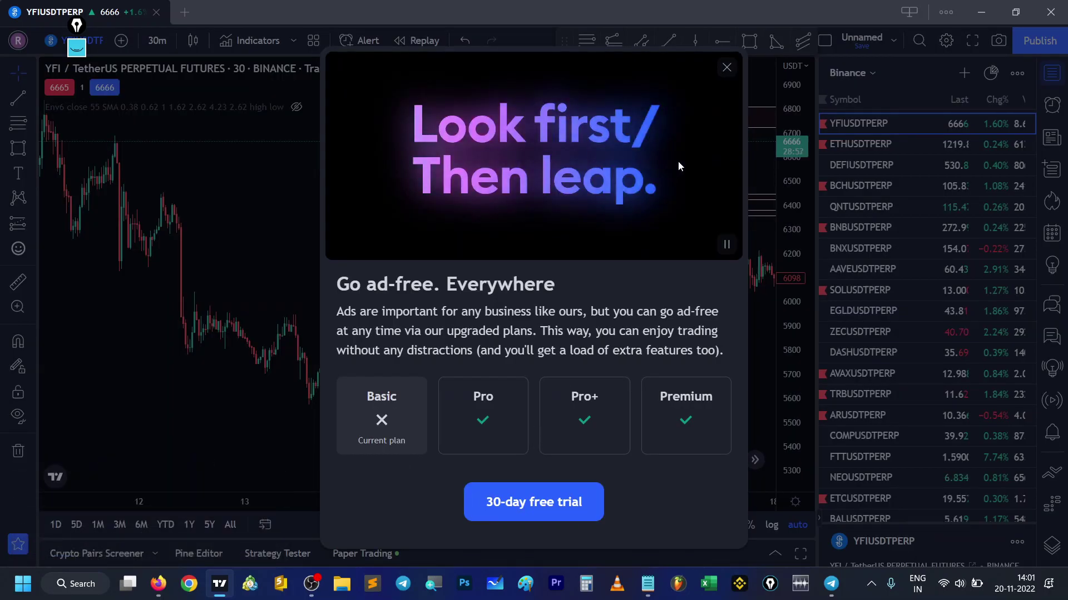
click(726, 67)
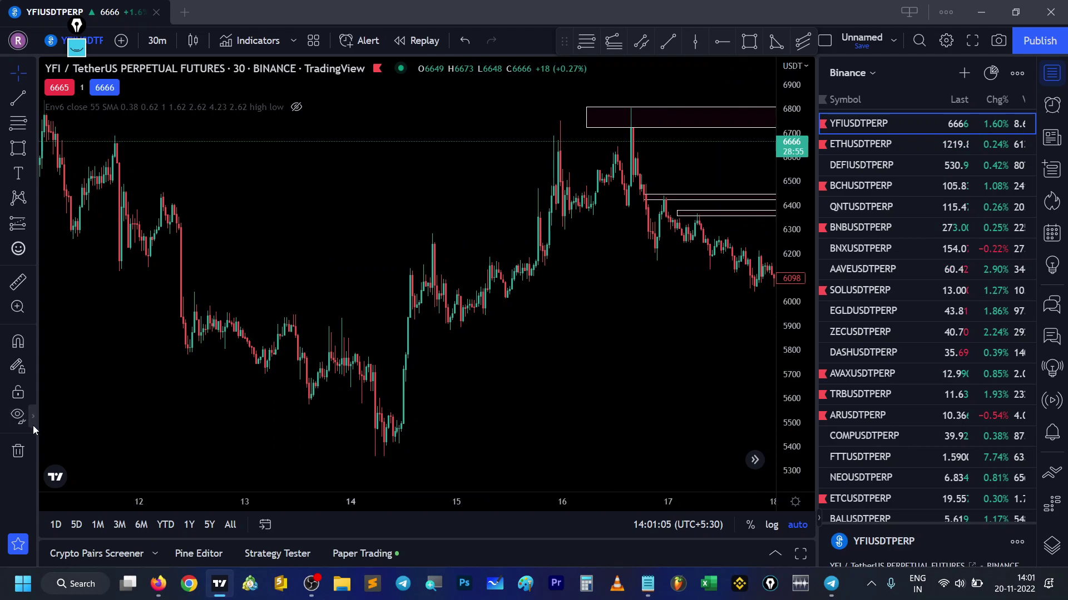
click(23, 446)
click(106, 448)
Step: Trace the uptrend from the 14 November low near 5400 as a zigzag of higher highs and lows up to about 6750
scroll(422, 393, up, 3)
drag(437, 398, 331, 392)
scroll(640, 403, up, 3)
scroll(377, 389, down, 3)
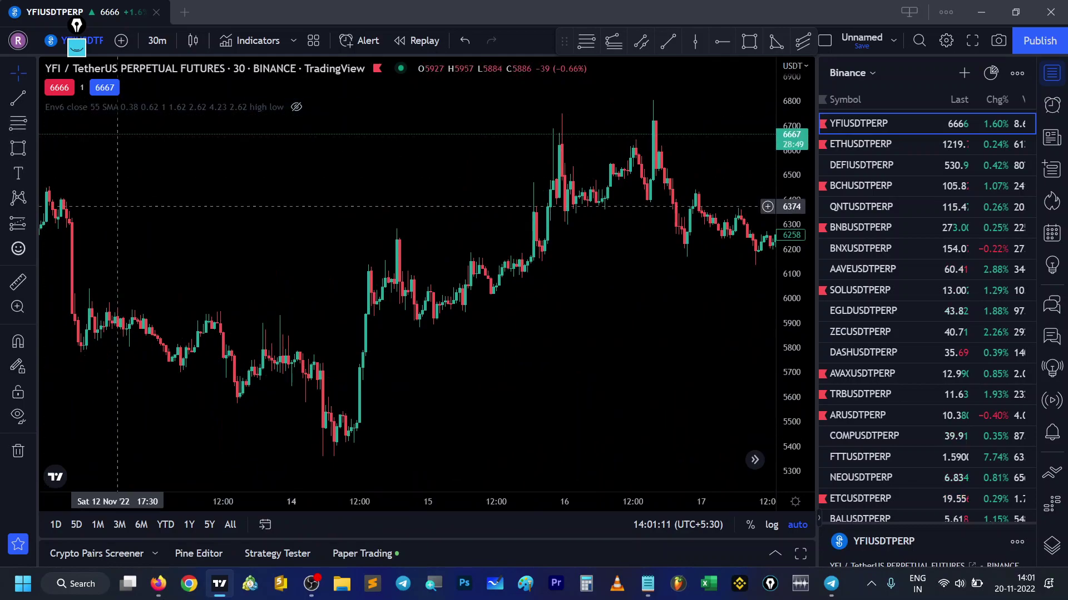
click(81, 49)
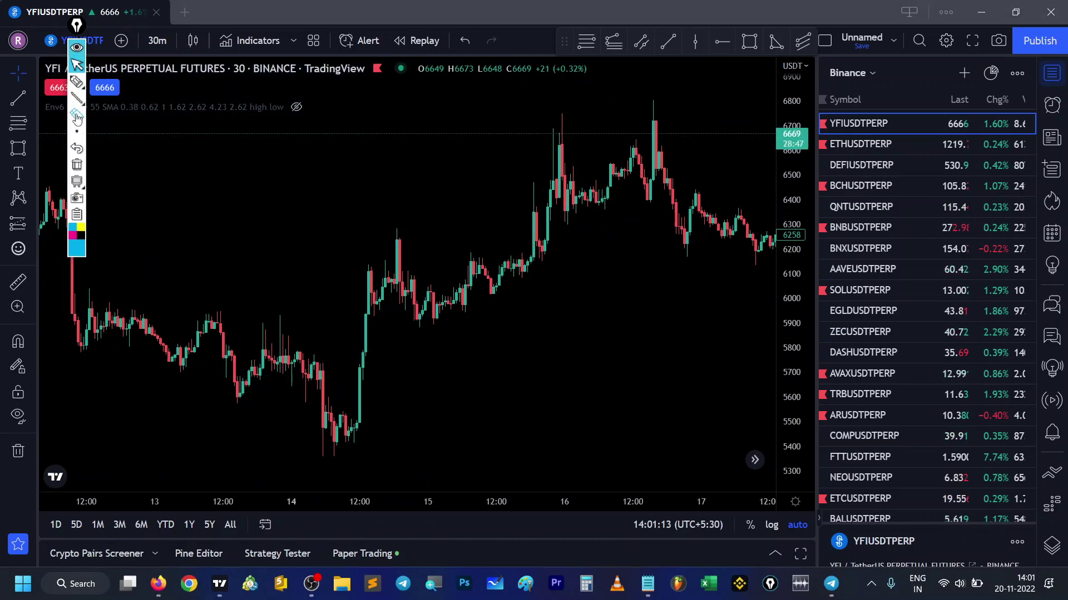
click(85, 98)
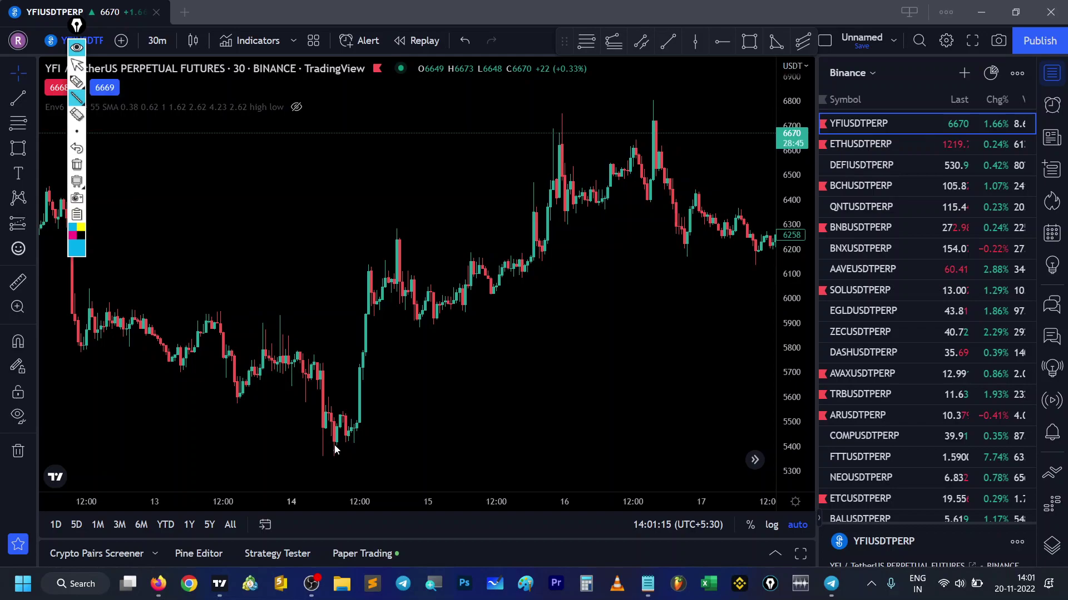
drag(388, 239, 394, 236)
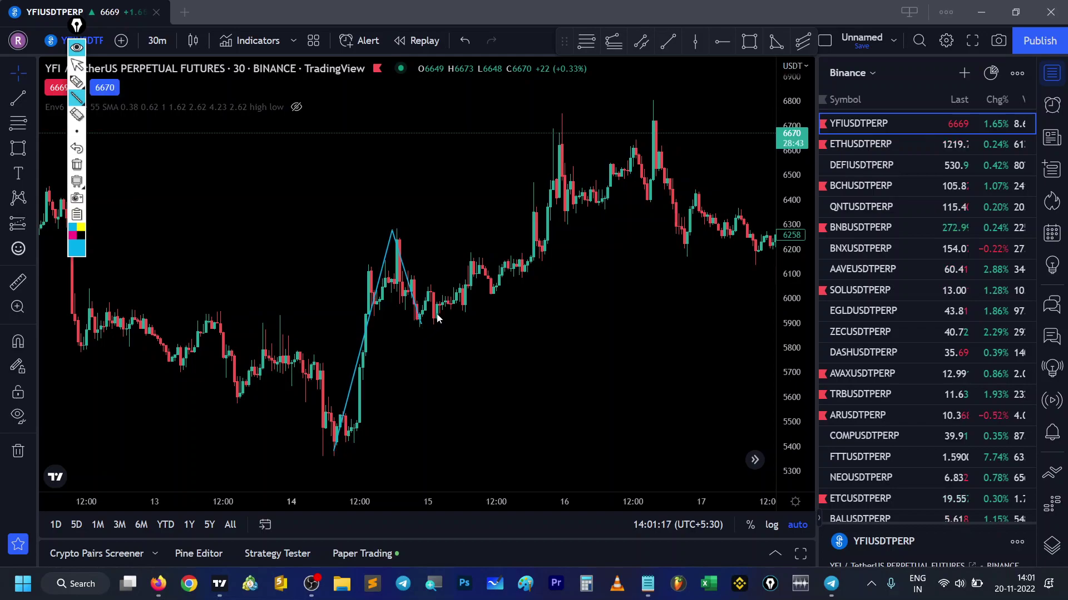
mouse_move(514, 219)
mouse_down()
mouse_move(564, 135)
mouse_move(536, 183)
mouse_move(548, 268)
mouse_move(559, 105)
mouse_up()
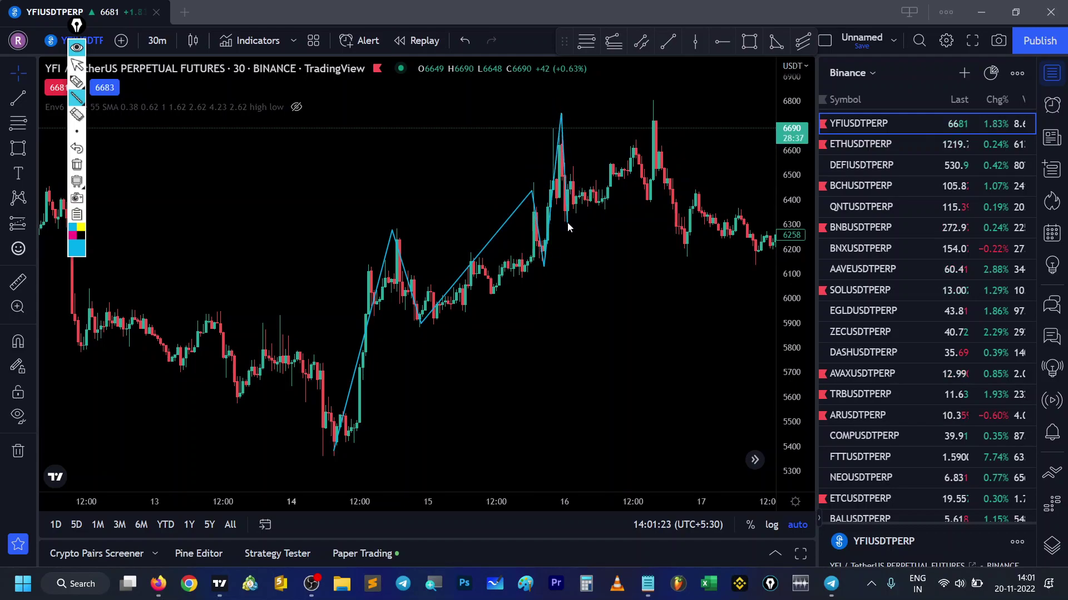
Step: Continue the zigzag to the peak near 6820 and down through a lower high, with a horizontal line at the last higher low near 6320
drag(632, 149, 655, 98)
mouse_move(673, 232)
mouse_down()
mouse_move(683, 256)
mouse_move(701, 178)
mouse_up()
drag(758, 254, 763, 267)
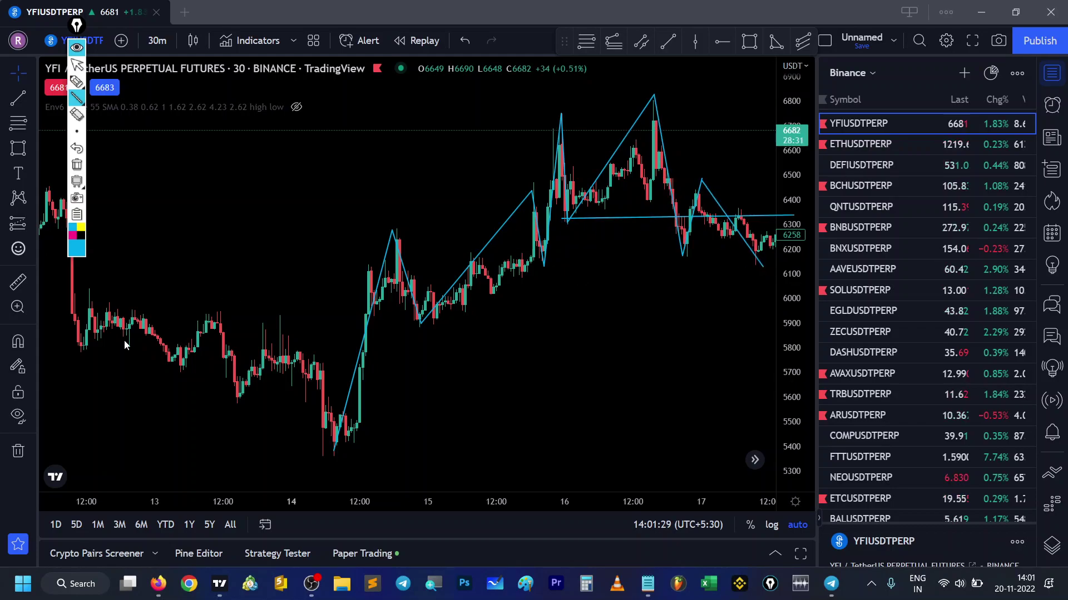
Step: Erase the uptrend and structure-break sketch and bring the decline after 16 November into view
click(75, 182)
click(77, 65)
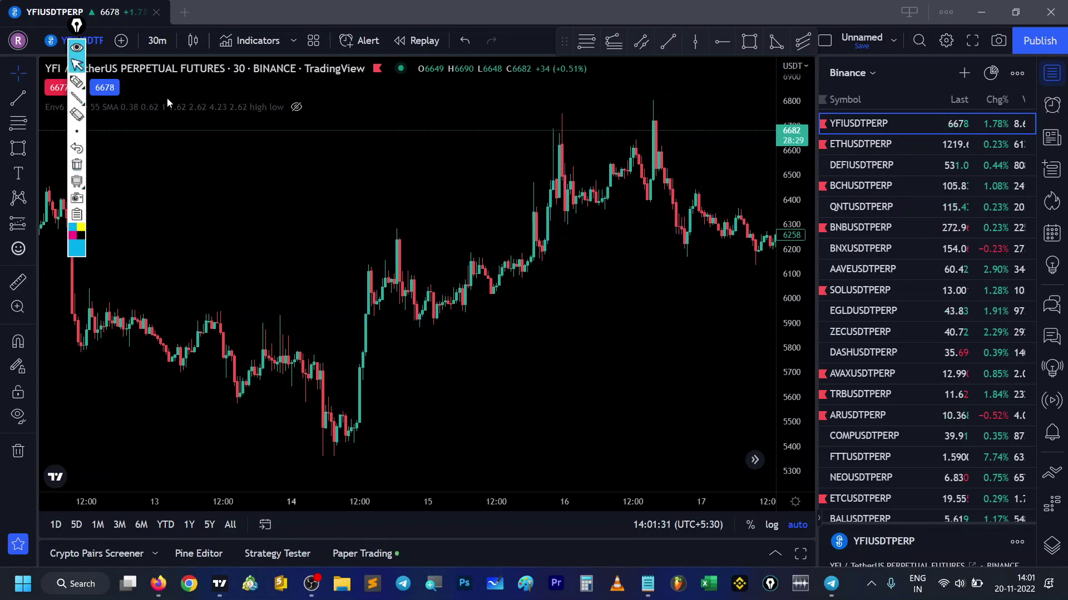
drag(646, 289, 505, 294)
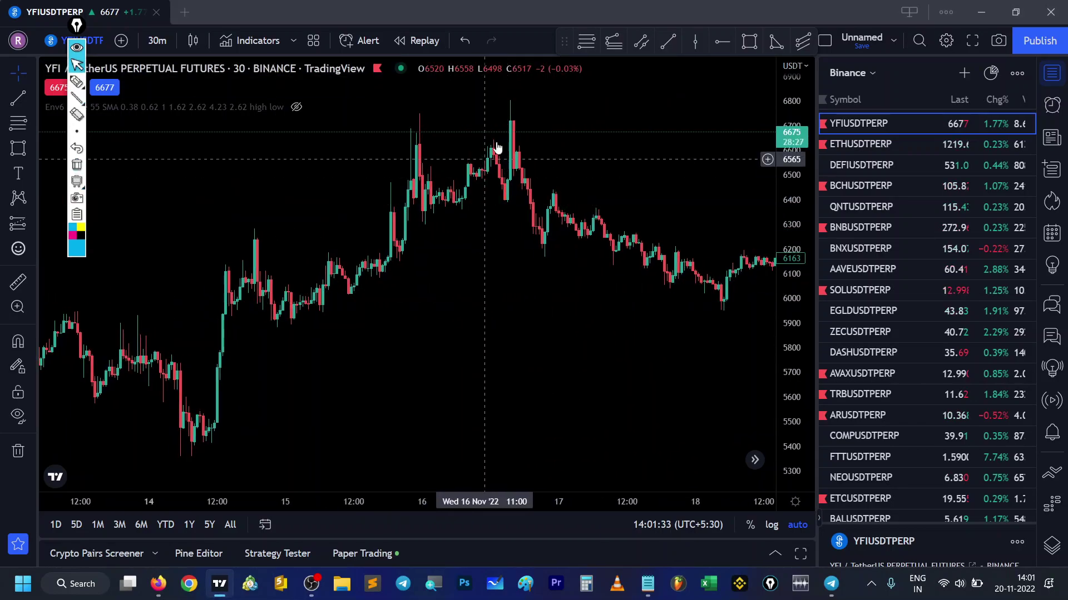
drag(535, 165, 424, 167)
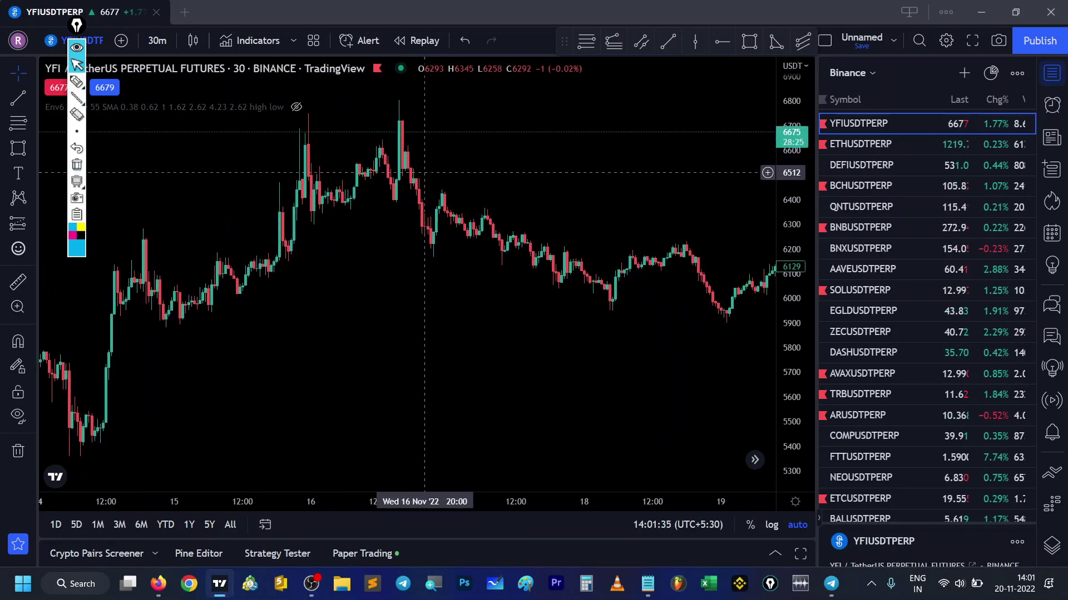
Step: Draw two blue horizontal pen lines at about 6400 and 6360, extending right from the swing lows before the 16 November peak
click(77, 98)
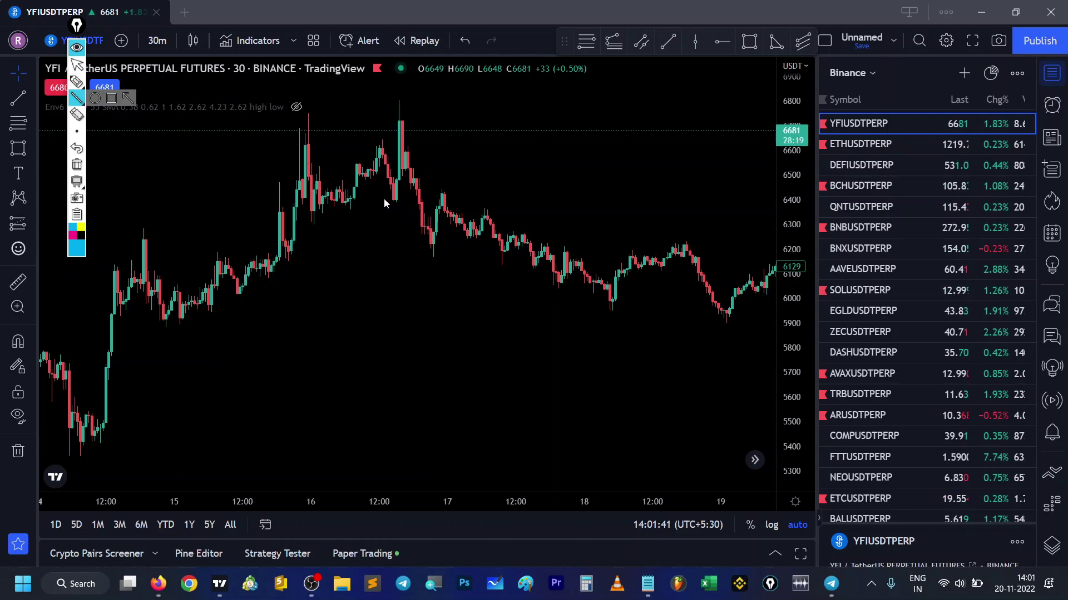
drag(516, 208, 707, 214)
drag(419, 203, 699, 204)
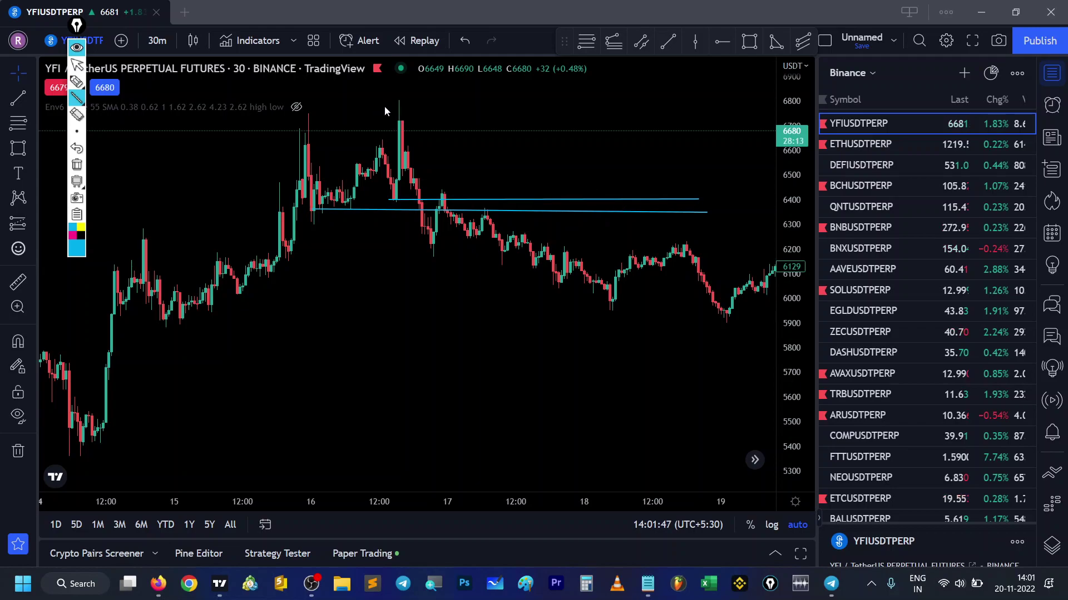
Step: Trace the decline from about 6800 to 6170, up to 6440 and down to 6060, with a horizontal line at the first low
drag(401, 106, 418, 209)
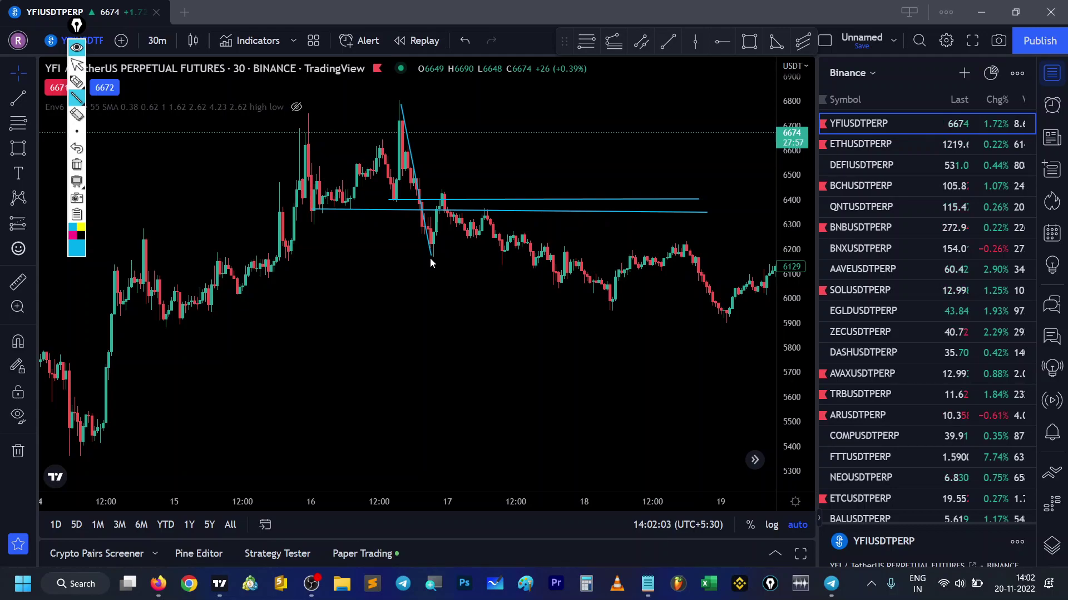
drag(430, 258, 442, 193)
drag(521, 254, 766, 255)
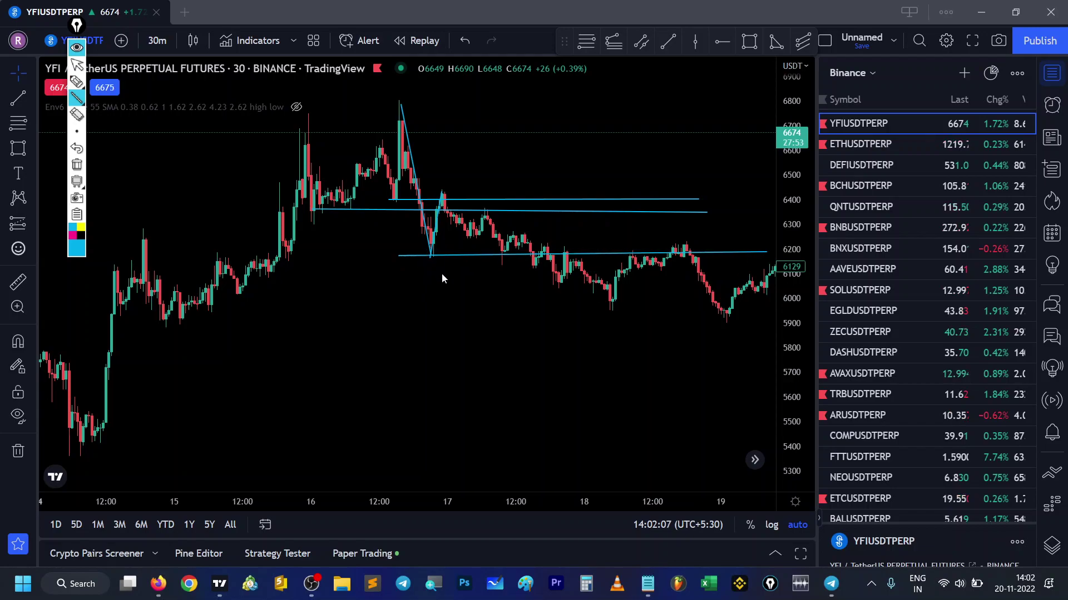
drag(443, 194, 510, 272)
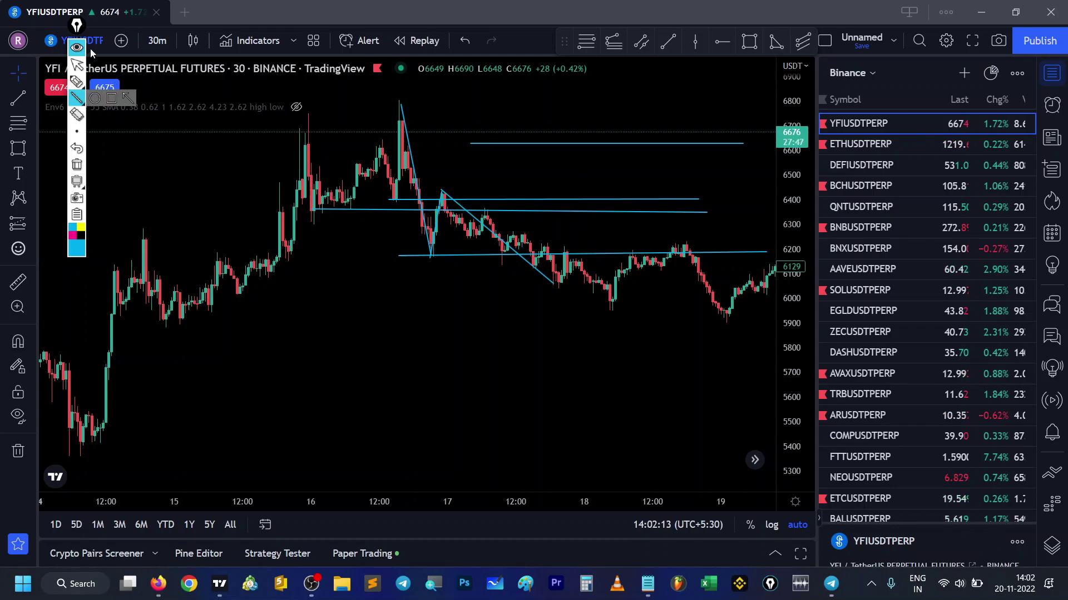
Step: Hide the pen sketch and place a horizontal ray at 6171 along the 16 November swing low, starting at 17:30
click(77, 48)
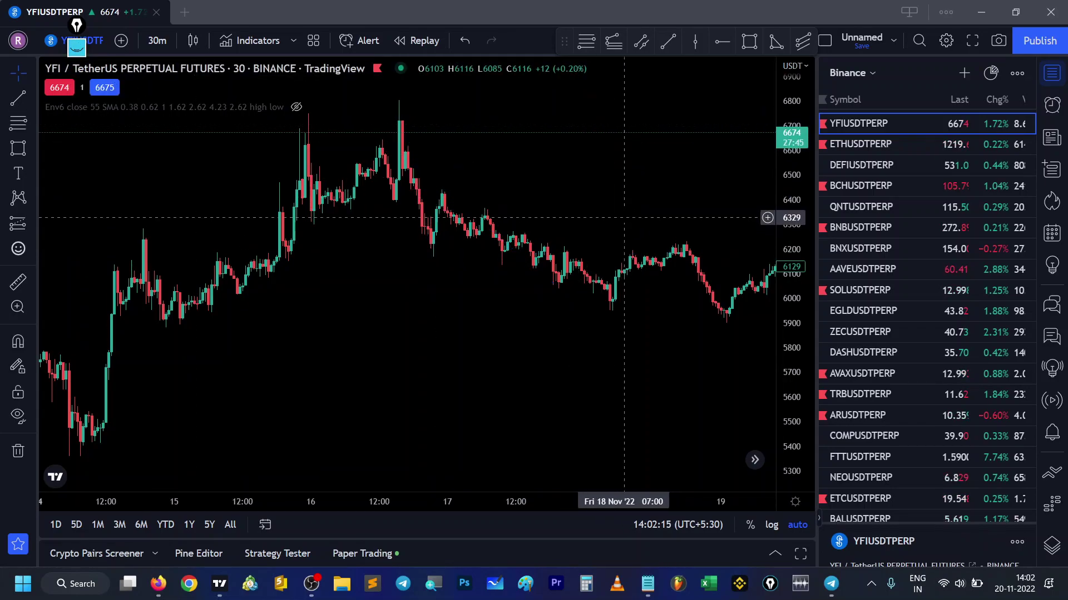
drag(622, 226, 349, 227)
scroll(349, 226, down, 4)
drag(429, 228, 586, 216)
scroll(587, 216, up, 3)
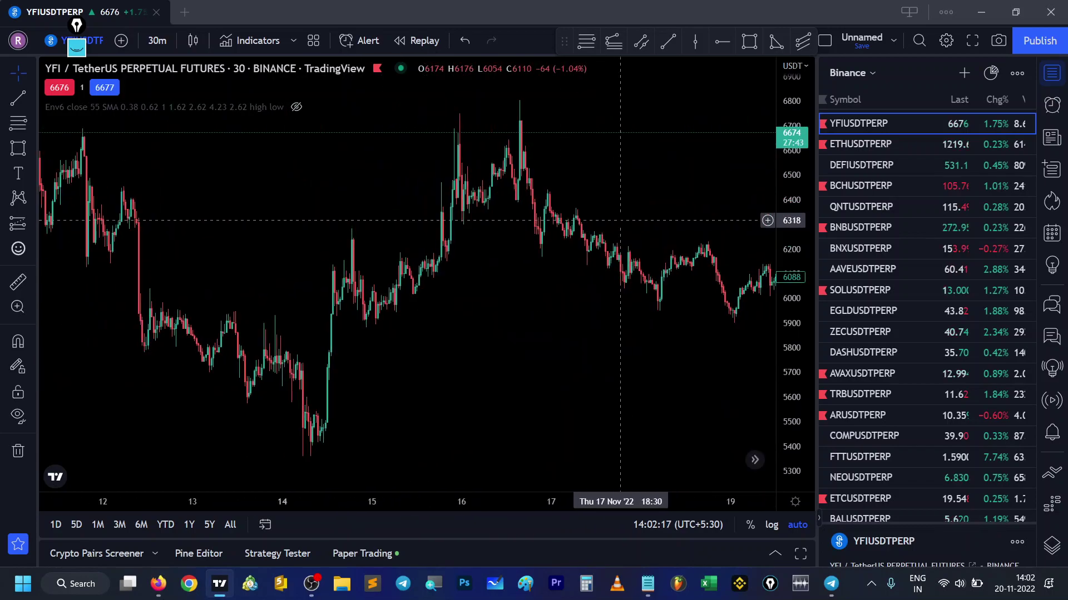
scroll(598, 186, up, 1)
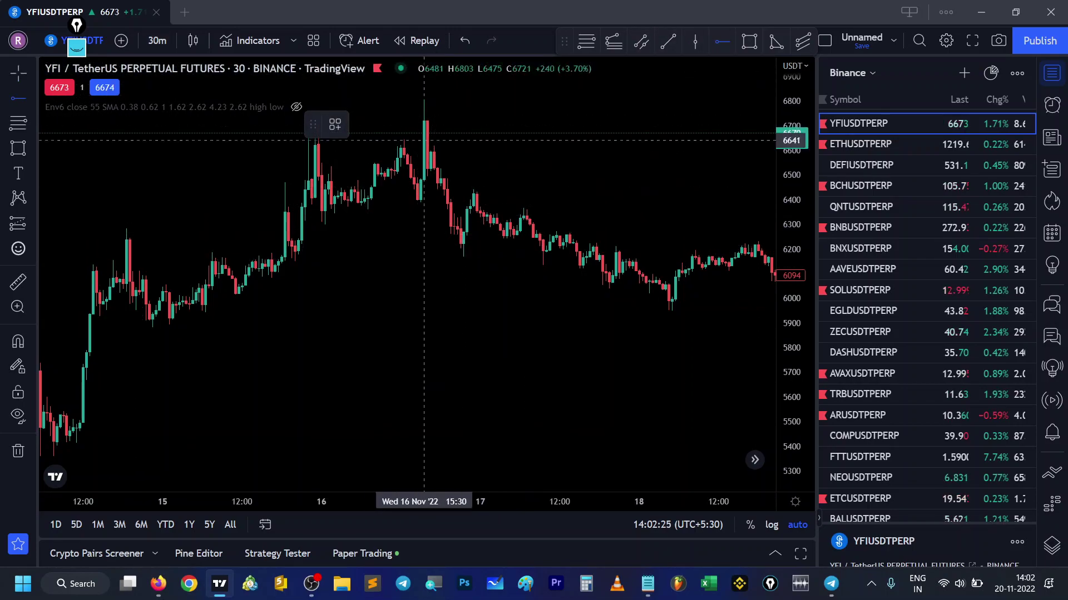
click(407, 200)
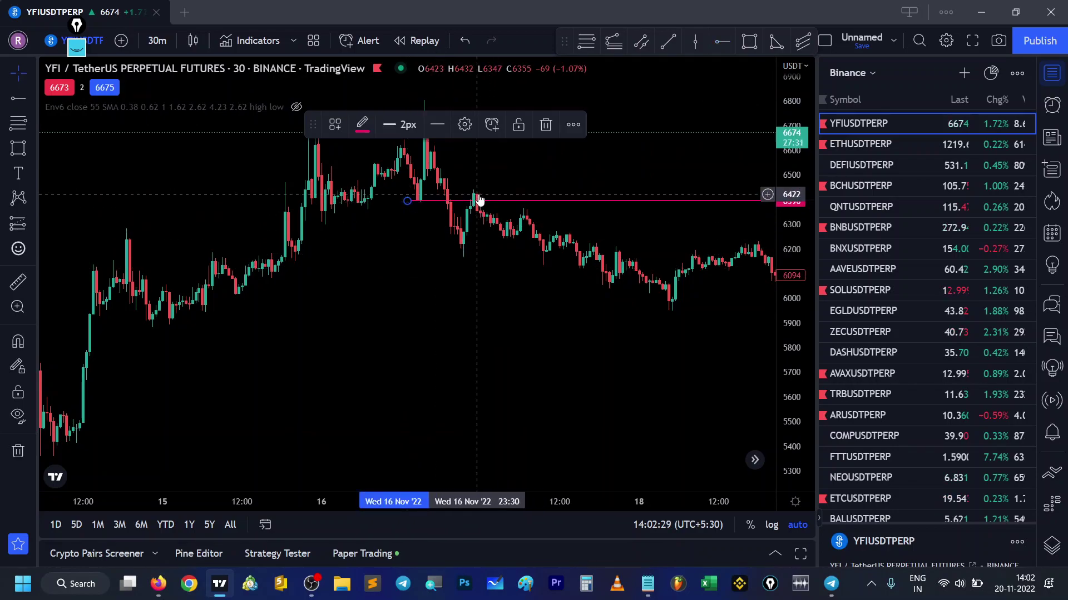
drag(479, 199, 491, 266)
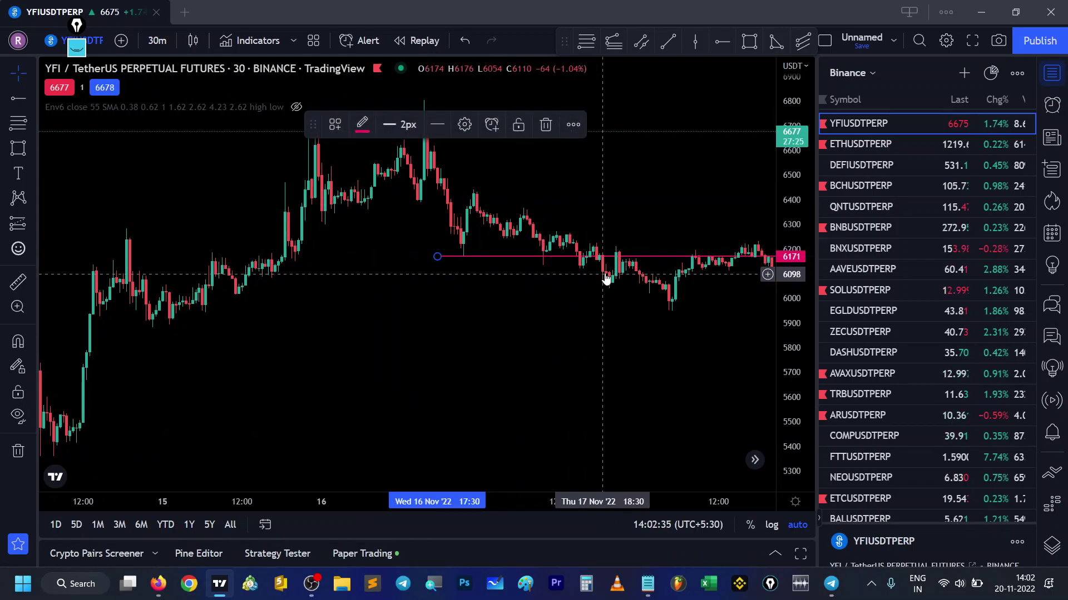
Step: Place a vertical line at 16:00 on 17 November, where price breaks below the horizontal ray
key(alt+v)
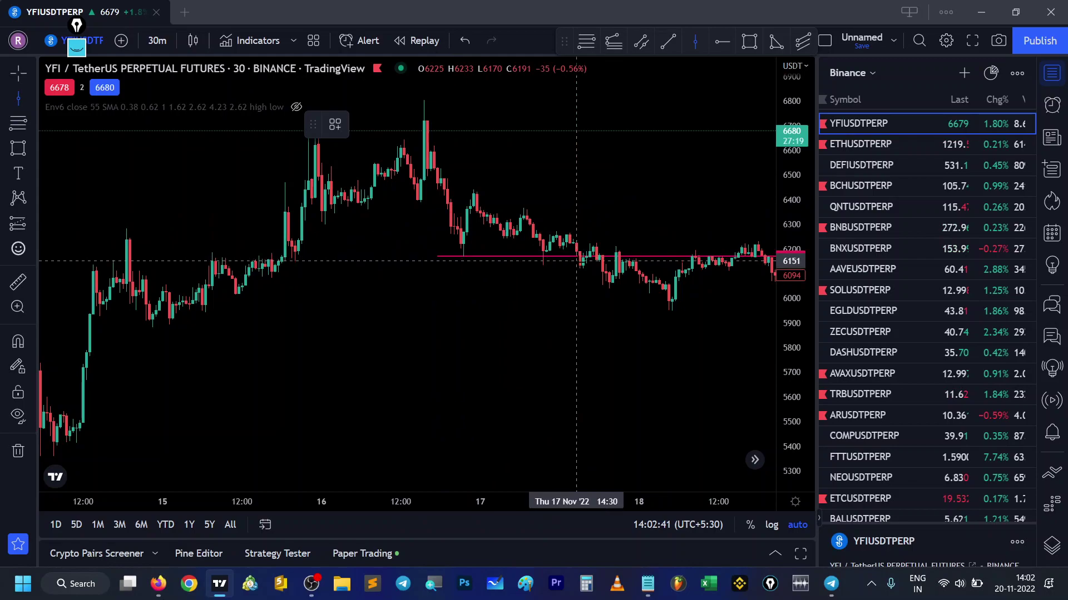
click(586, 275)
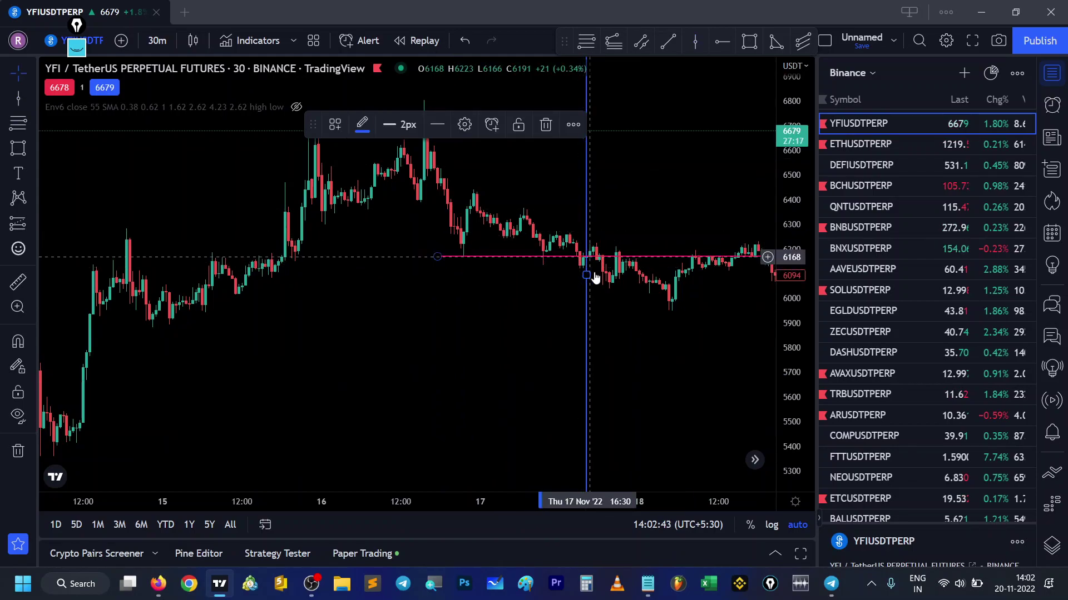
click(650, 198)
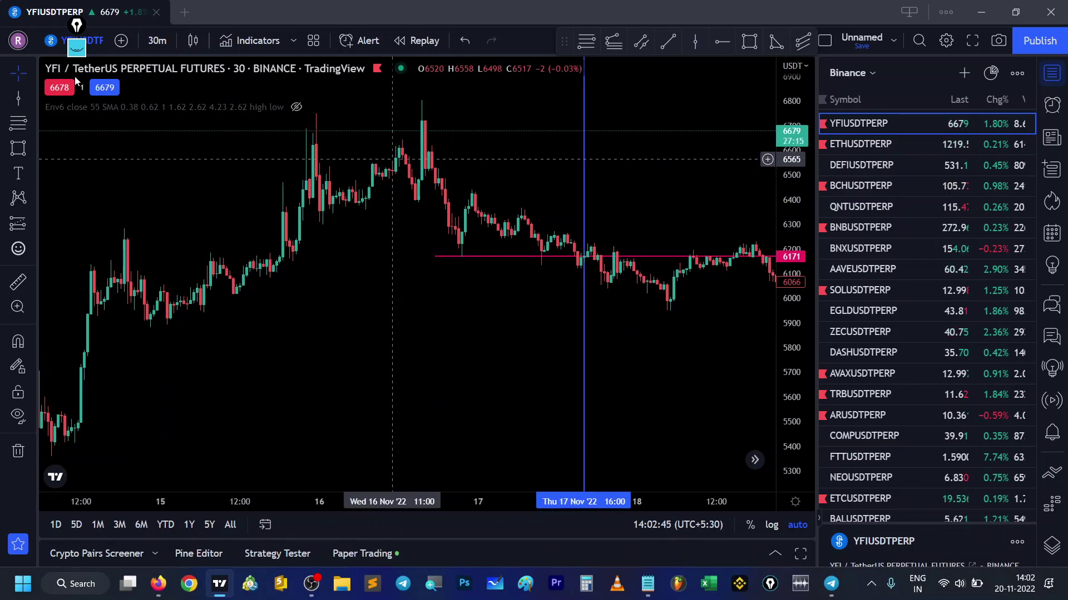
Step: Switch the chart to the 1-minute interval and bring the vertical line at 16:00 on 17 November into close view
click(166, 39)
click(171, 92)
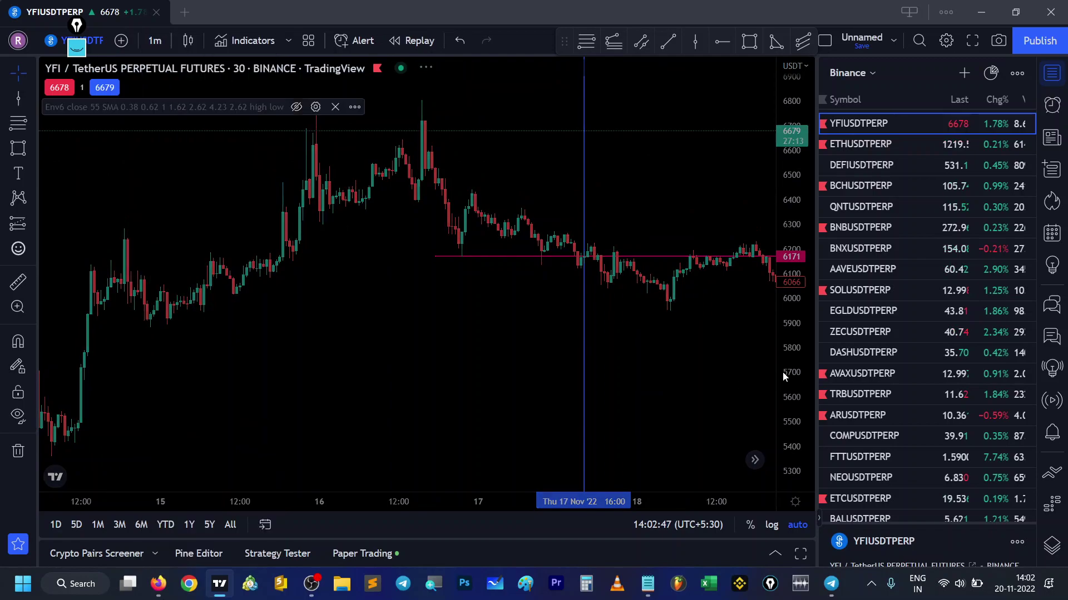
scroll(705, 319, down, 6)
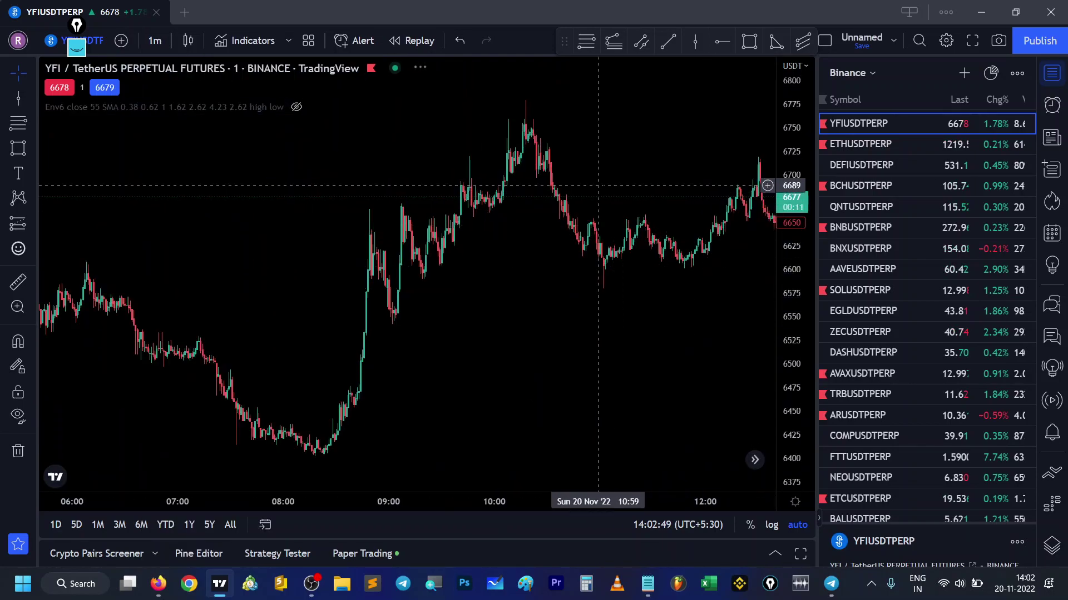
drag(576, 269, 224, 276)
scroll(408, 279, down, 2)
scroll(414, 279, down, 2)
drag(532, 281, 782, 292)
drag(572, 280, 779, 283)
scroll(488, 291, up, 3)
drag(531, 294, 779, 253)
scroll(703, 278, down, 3)
drag(473, 177, 780, 179)
drag(446, 287, 863, 291)
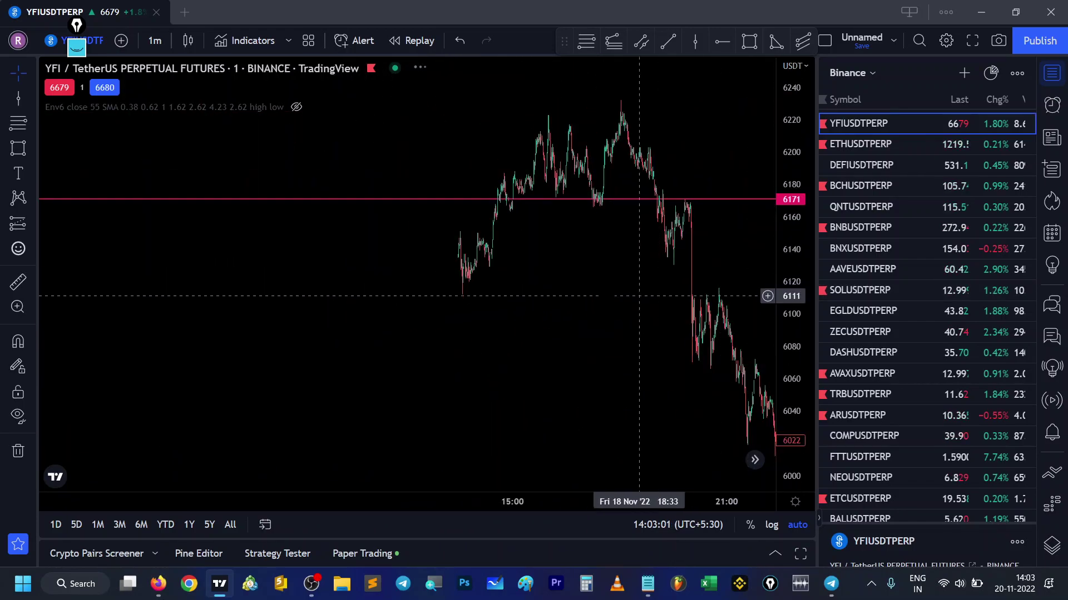
drag(445, 298, 726, 300)
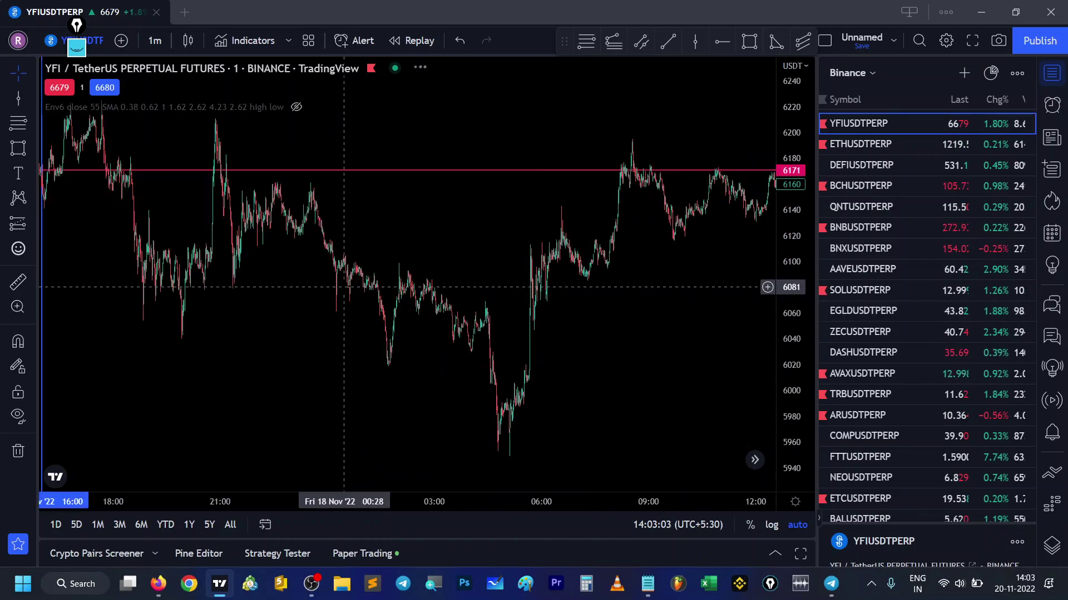
drag(364, 290, 769, 303)
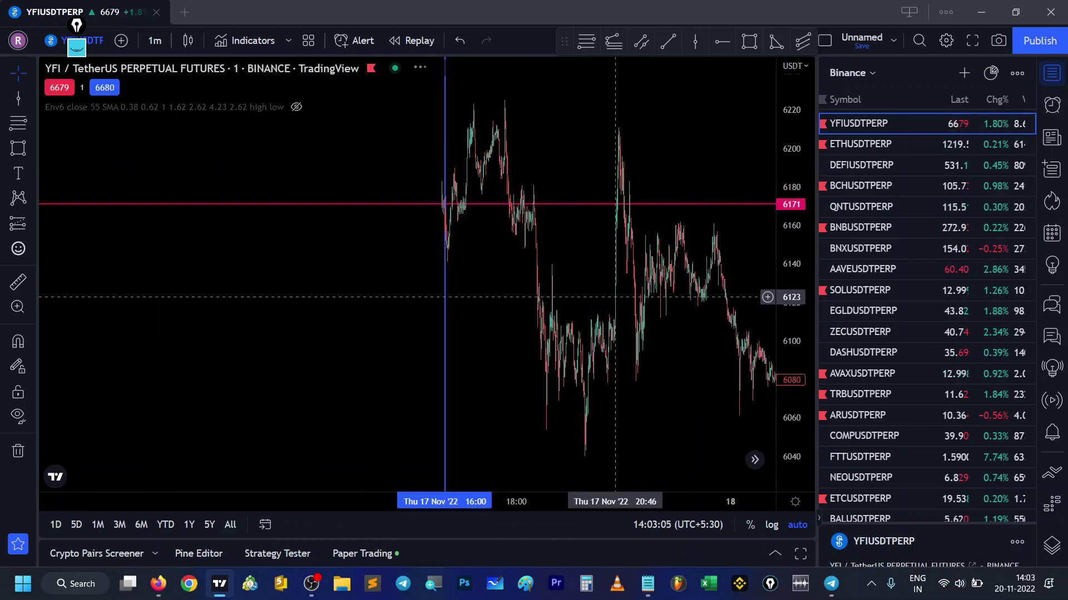
scroll(522, 355, up, 4)
drag(543, 355, 763, 369)
scroll(664, 374, up, 3)
drag(506, 335, 726, 344)
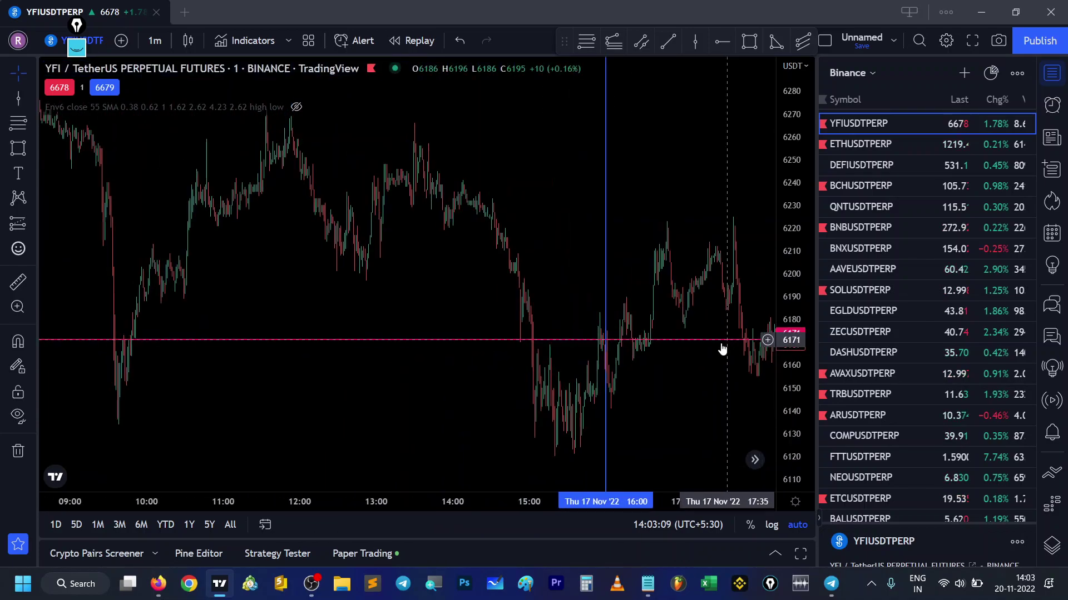
scroll(726, 348, up, 2)
scroll(706, 354, up, 2)
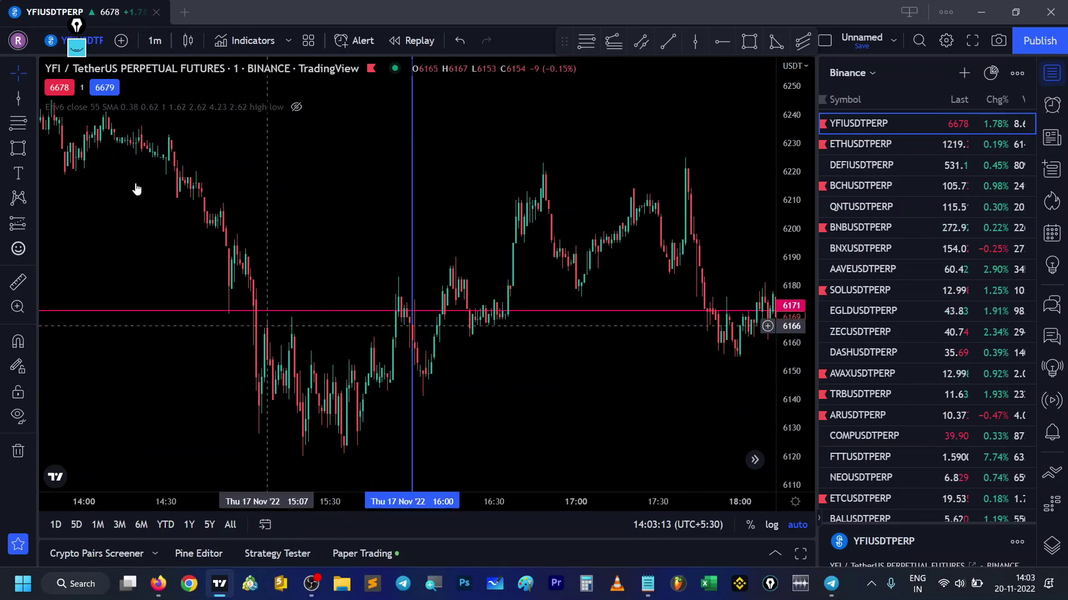
Step: Draw a parallel channel from 6121 at 15:34 to 6214 at 18:03 on 17 November, its upper edge along the 16:47 peak
click(635, 44)
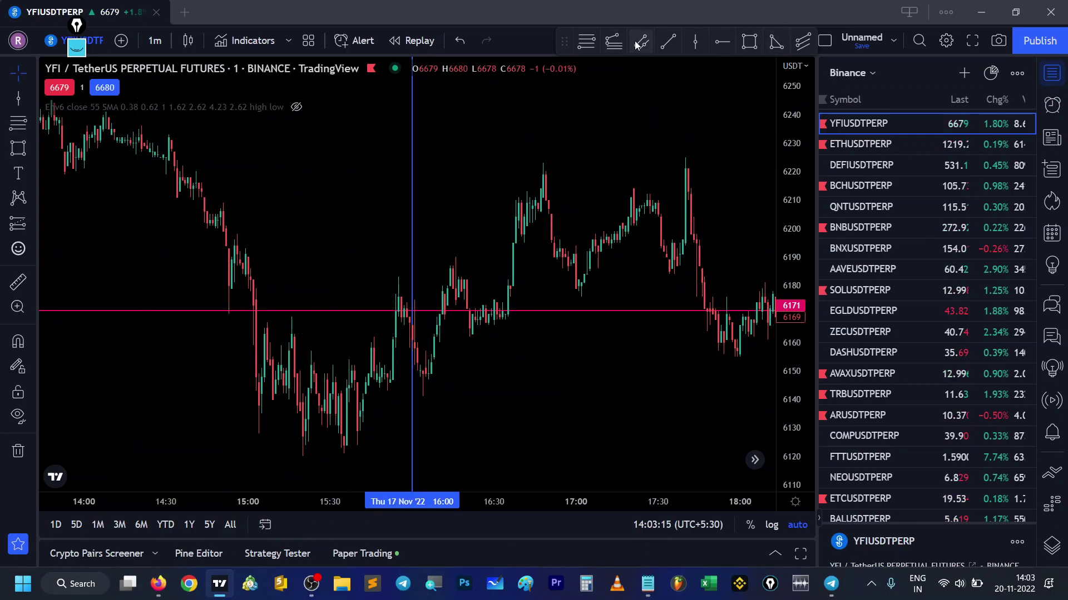
click(342, 454)
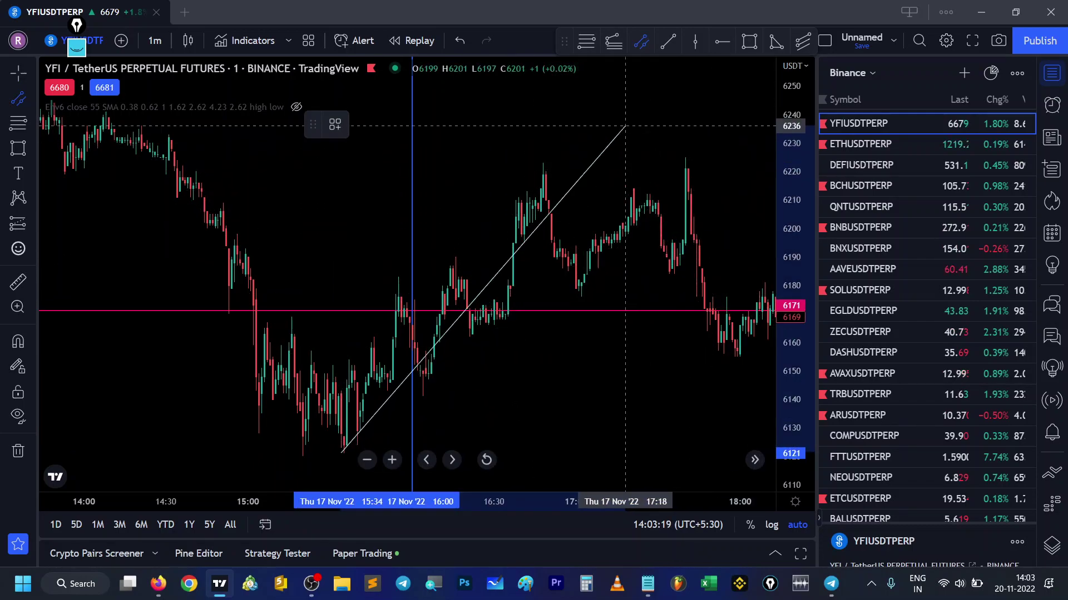
click(748, 188)
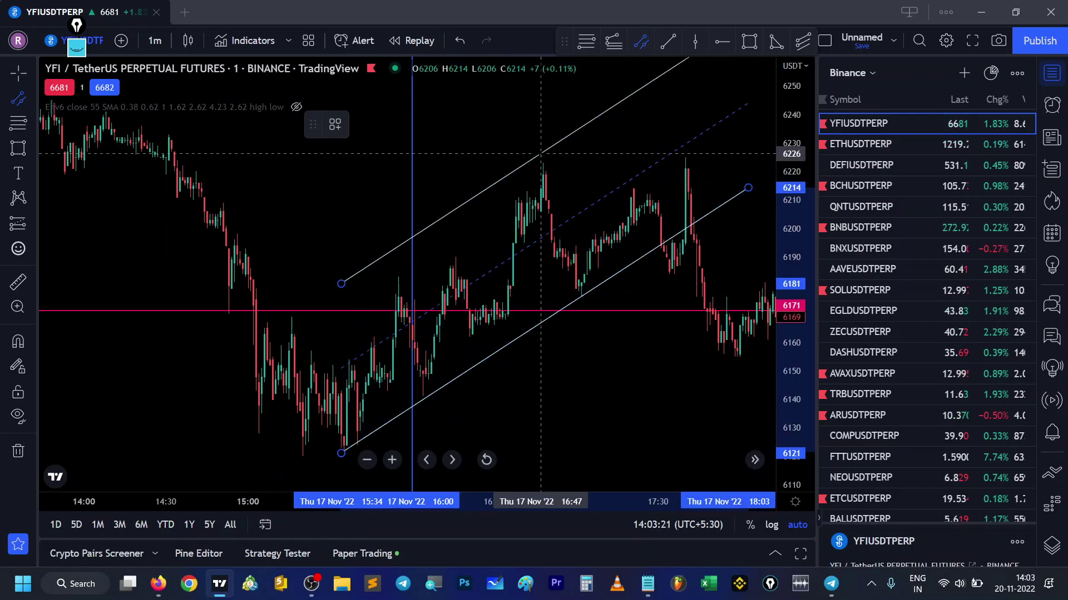
click(544, 159)
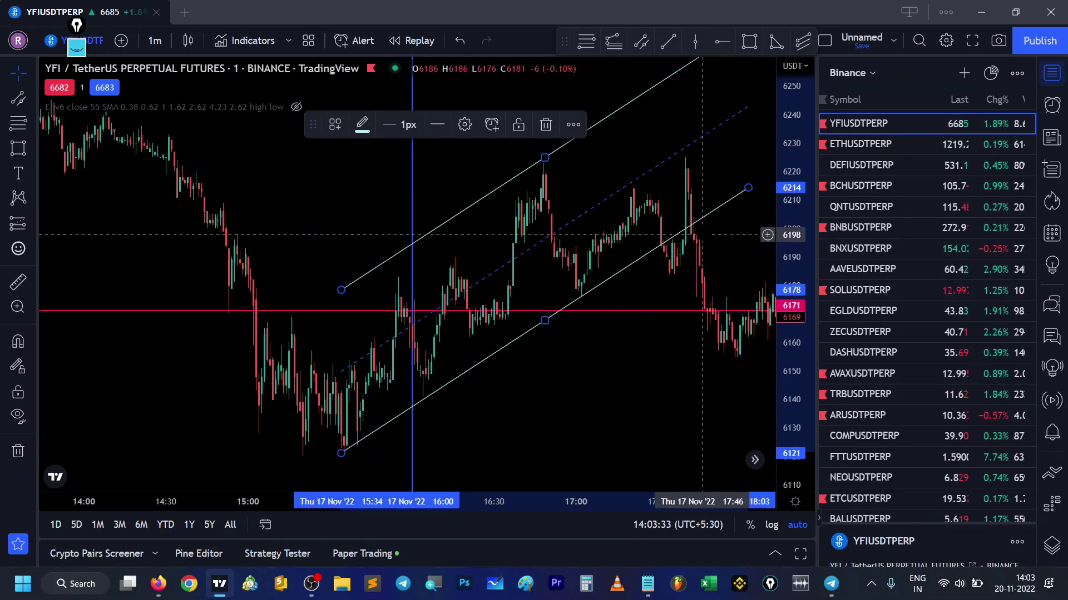
Step: Draw a second parallel channel from the 6040 low at 19:54 to 6142 at 21:25, its upper edge near the 20:50 peak
drag(701, 243, 527, 239)
drag(670, 392, 519, 371)
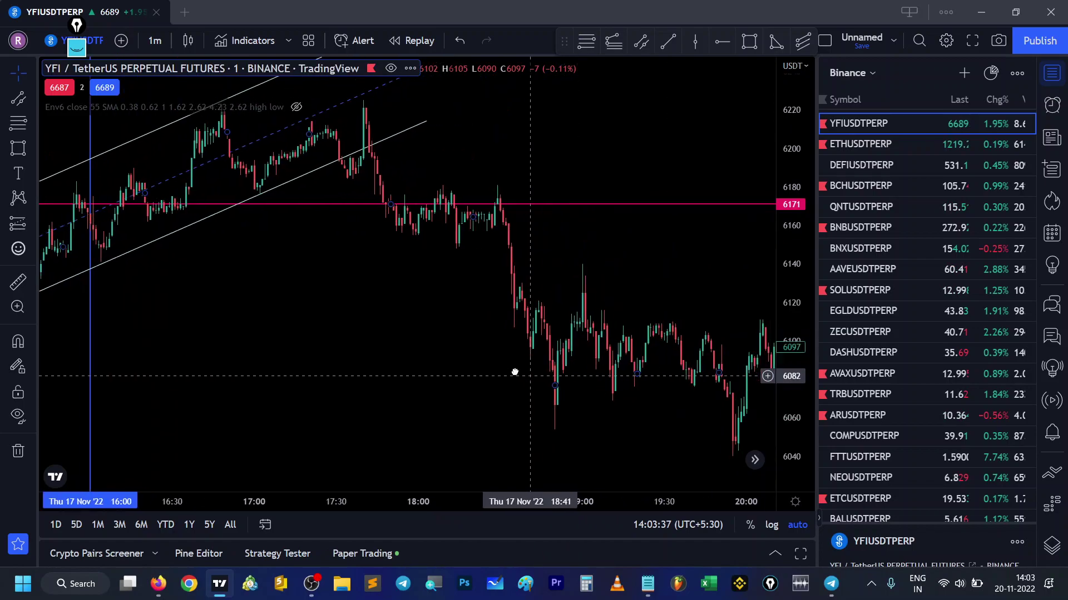
drag(638, 334, 508, 325)
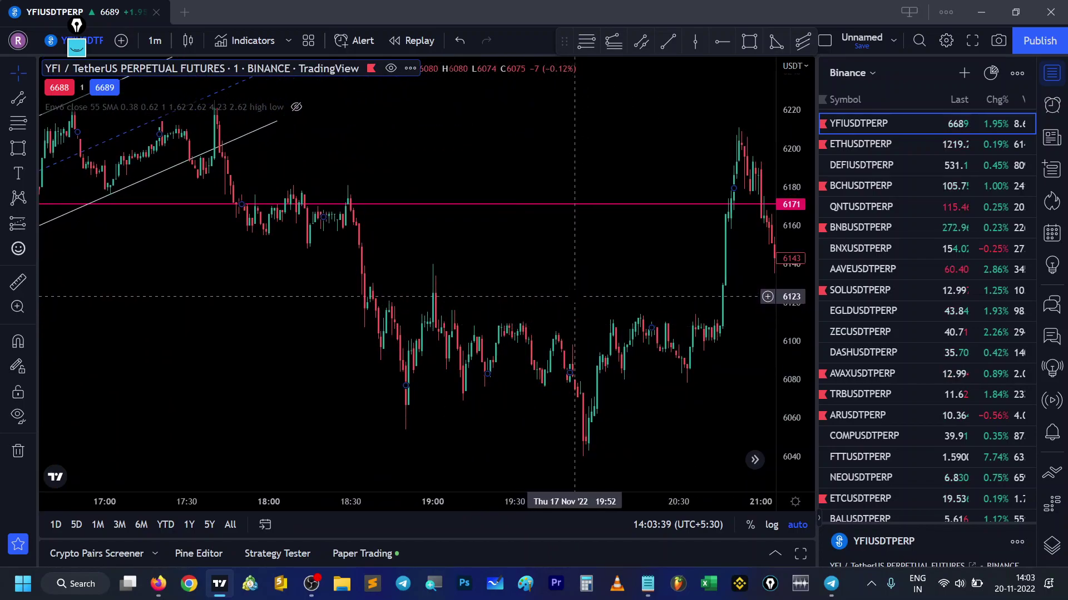
scroll(575, 295, down, 2)
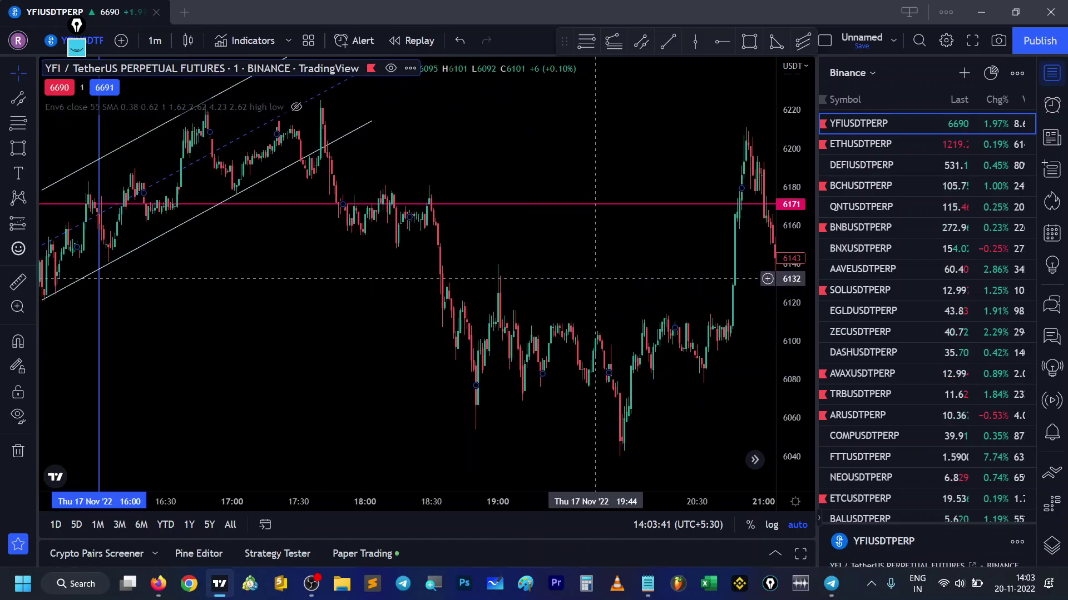
drag(594, 277, 563, 259)
scroll(391, 225, up, 3)
click(10, 106)
mouse_move(499, 456)
mouse_down()
mouse_move(777, 285)
mouse_move(793, 250)
mouse_up()
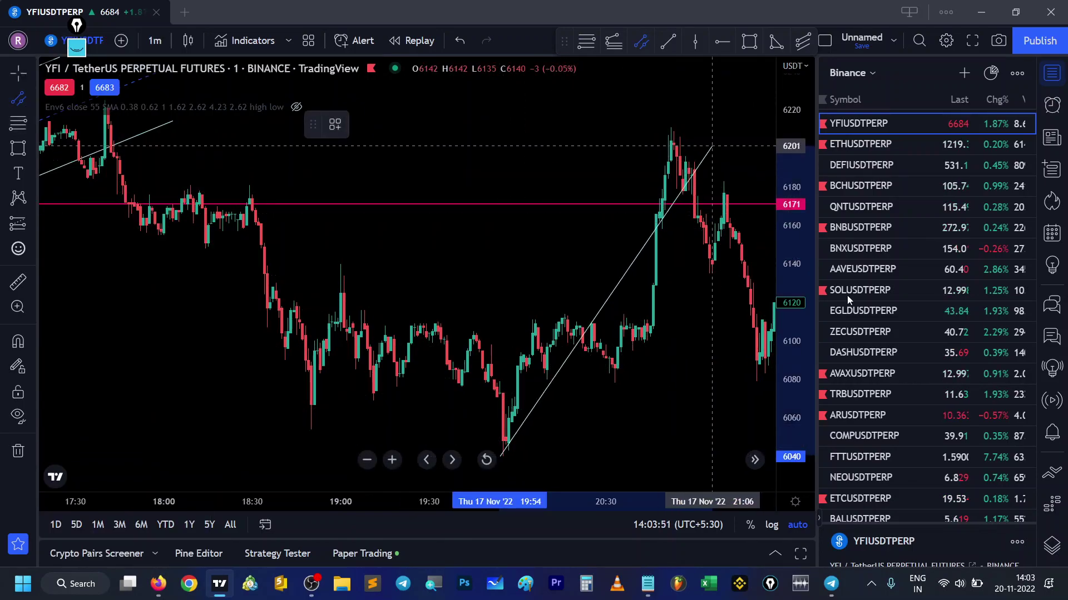
click(768, 260)
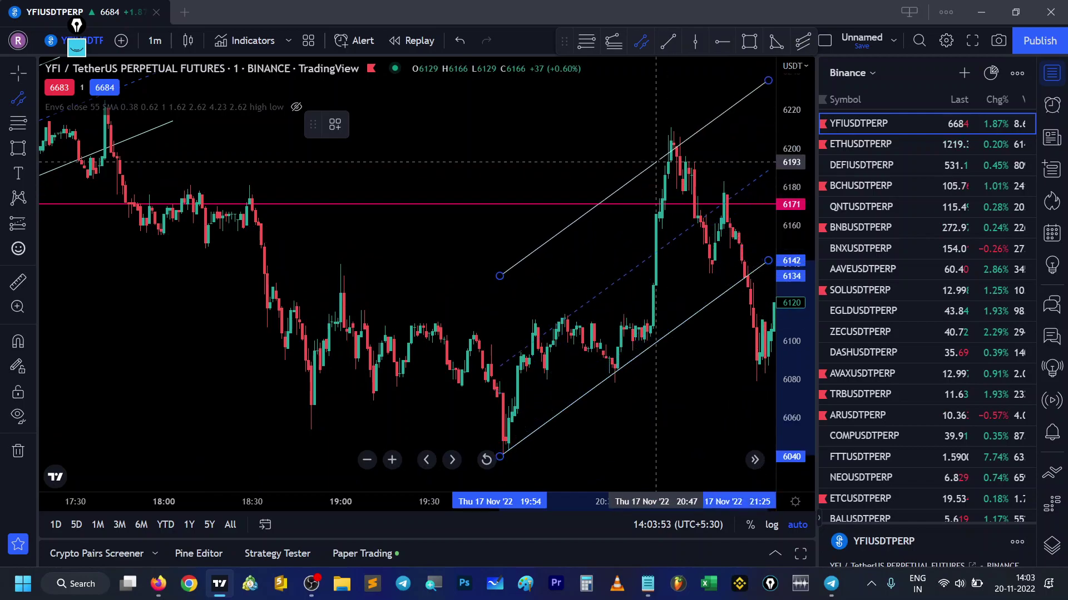
click(656, 145)
Step: Examine the 1-minute price action after the second channel, through the early hours of 18 November
drag(733, 304, 561, 308)
drag(696, 296, 450, 307)
scroll(673, 293, down, 3)
drag(625, 297, 401, 312)
drag(634, 332, 467, 336)
scroll(548, 349, down, 3)
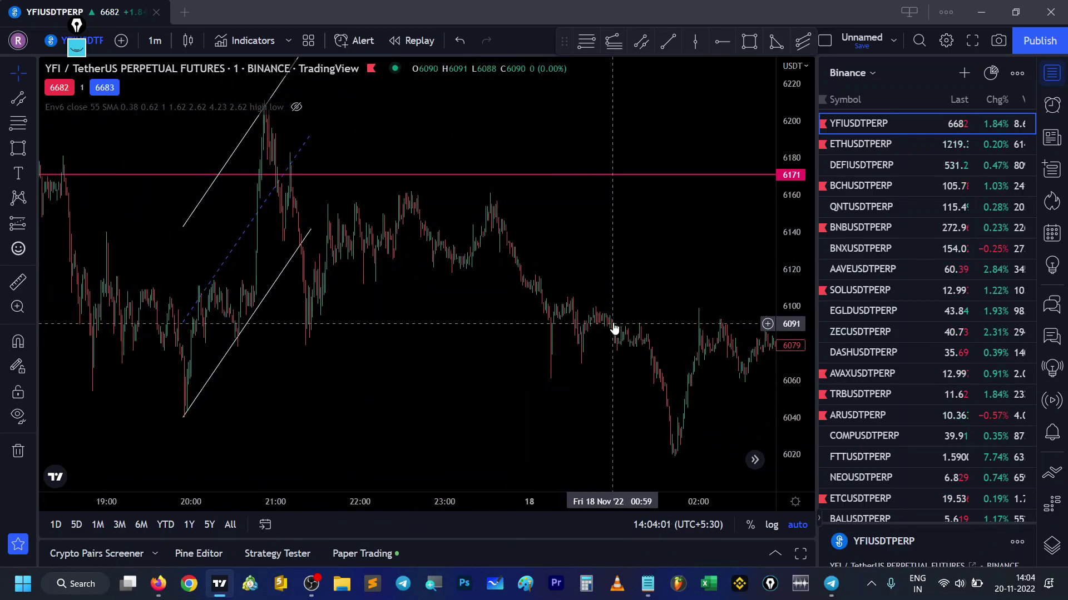
Step: Return the chart to the 30-minute interval and bring the 17 November vertical line and both channels back into view
click(155, 41)
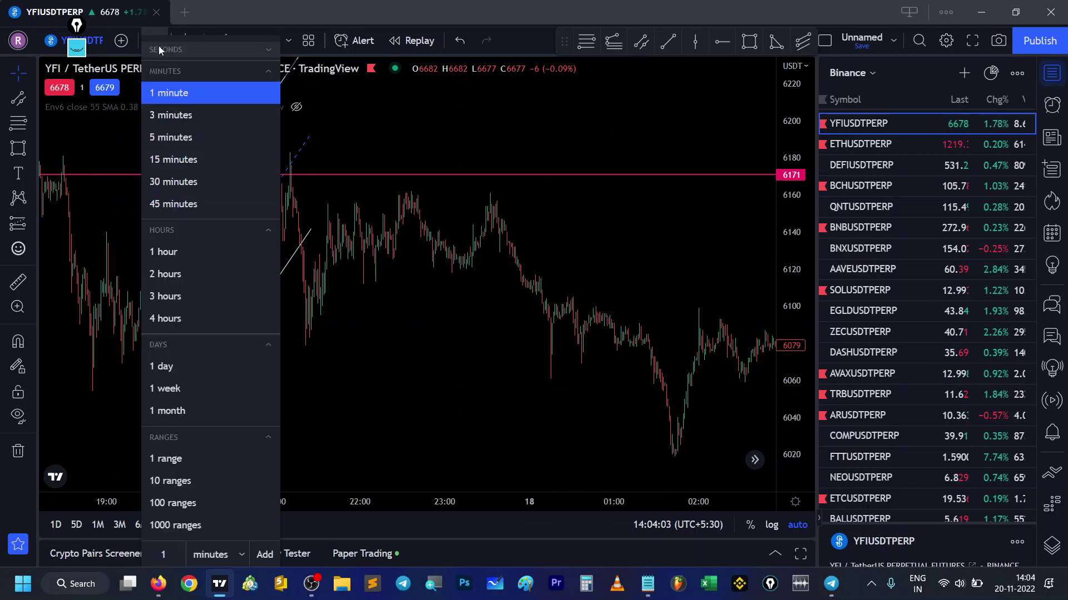
click(200, 182)
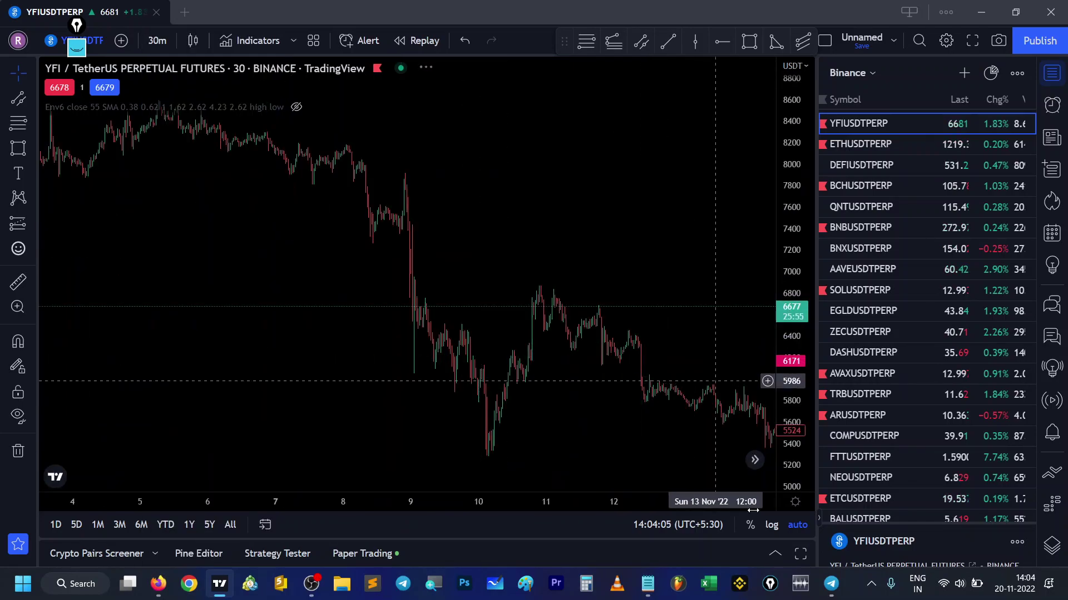
scroll(662, 270, up, 6)
drag(639, 220, 195, 204)
scroll(301, 205, down, 4)
scroll(301, 204, down, 4)
drag(519, 198, 102, 191)
scroll(640, 321, up, 3)
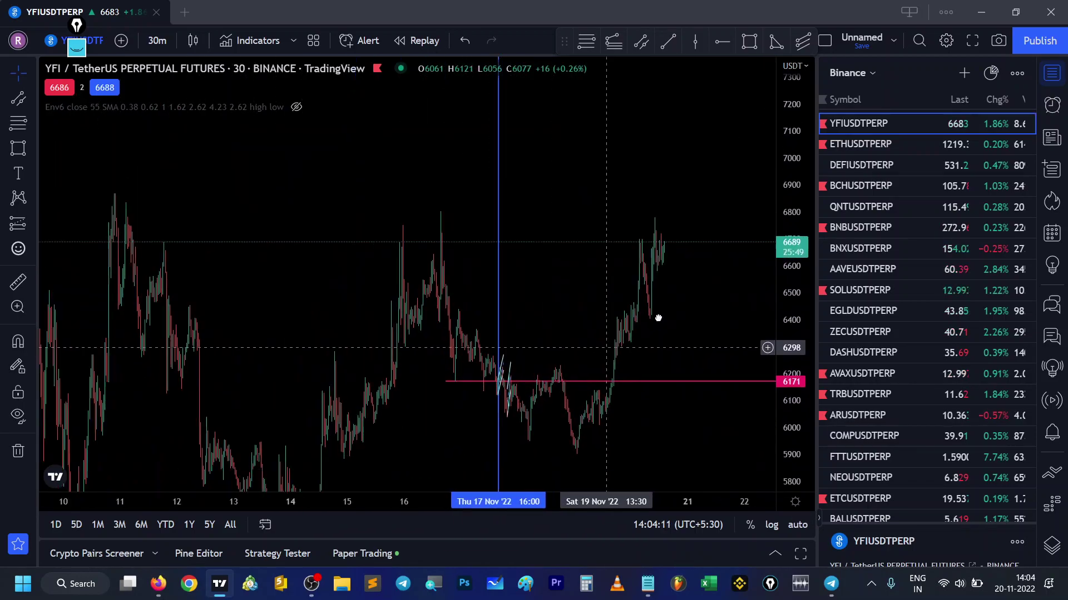
scroll(729, 304, up, 1)
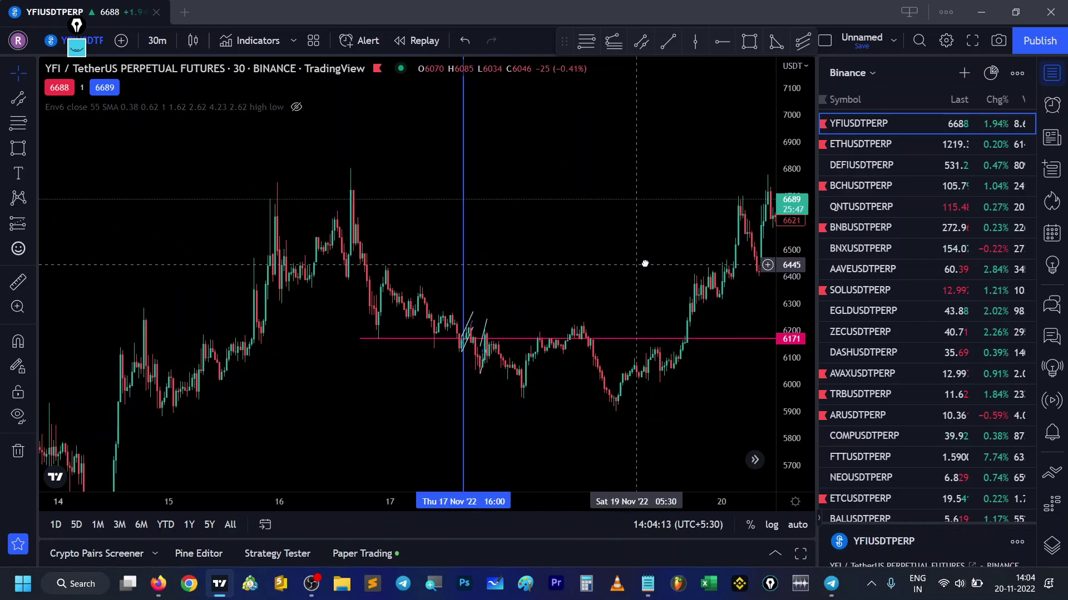
scroll(645, 263, up, 1)
drag(631, 263, 712, 243)
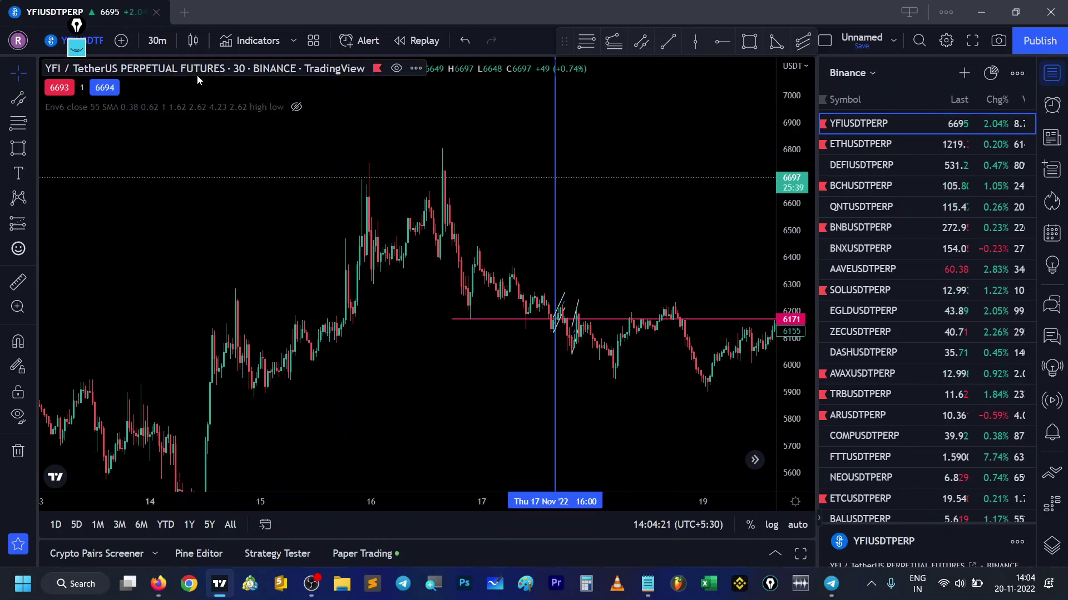
drag(634, 215, 550, 215)
drag(628, 235, 546, 239)
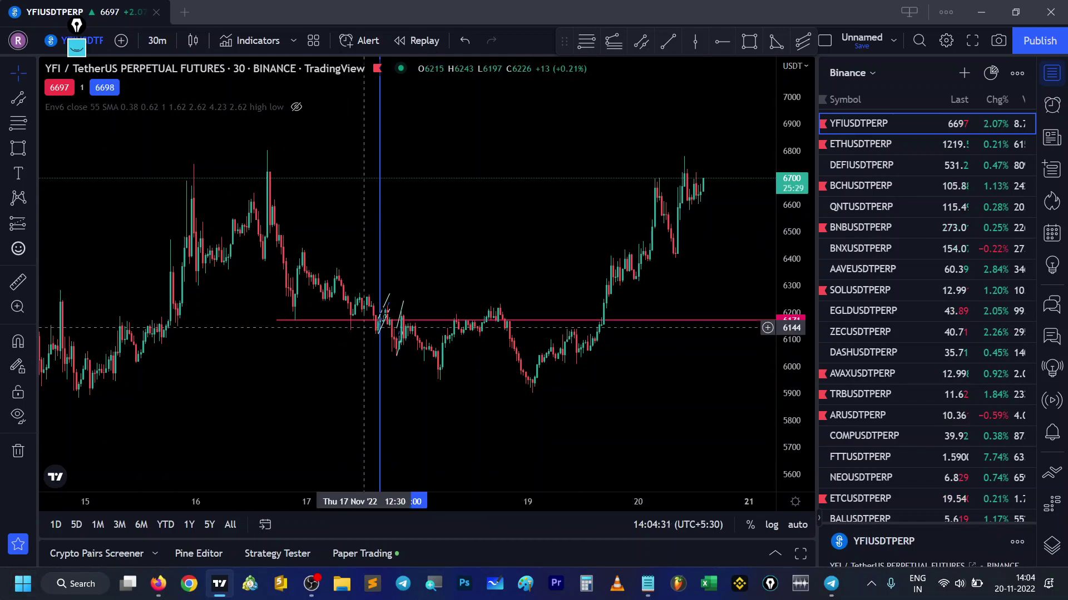
click(383, 245)
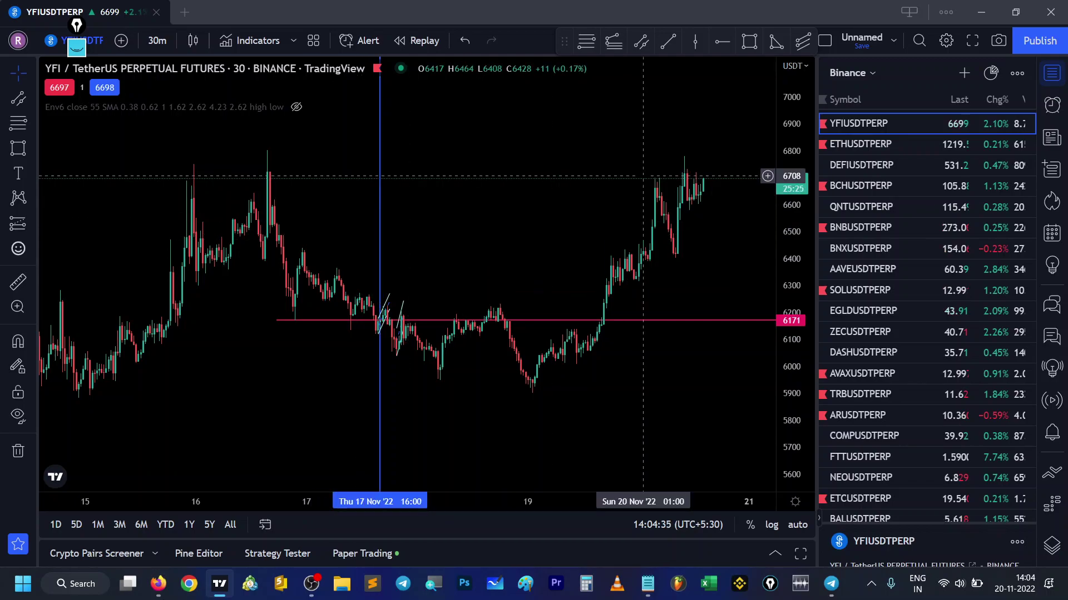
drag(560, 195, 582, 198)
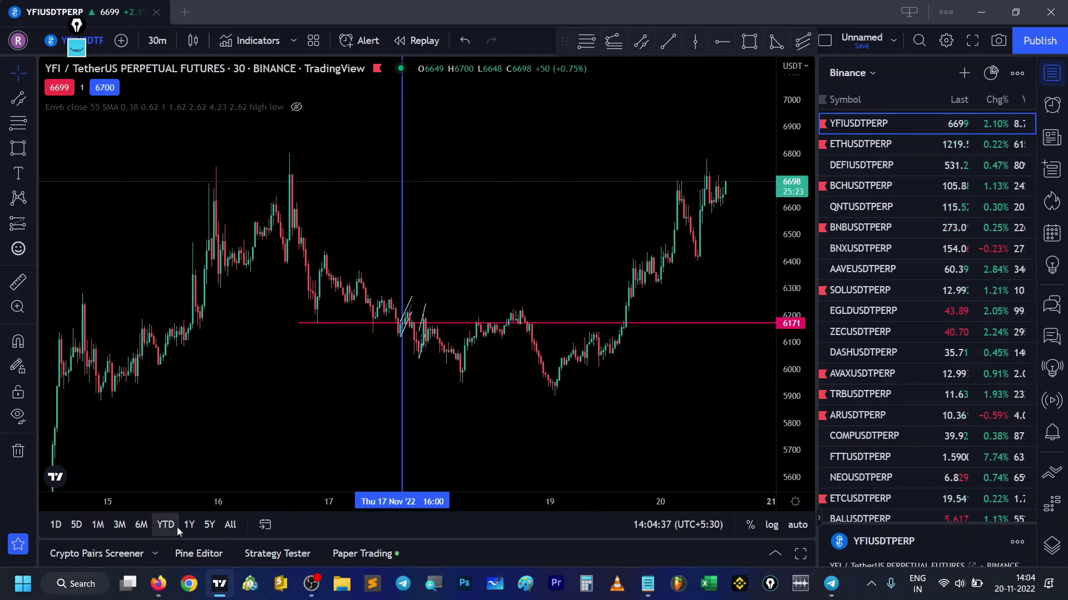
Step: Switch to Microsoft Edge and decline its recommended browser settings
key(super)
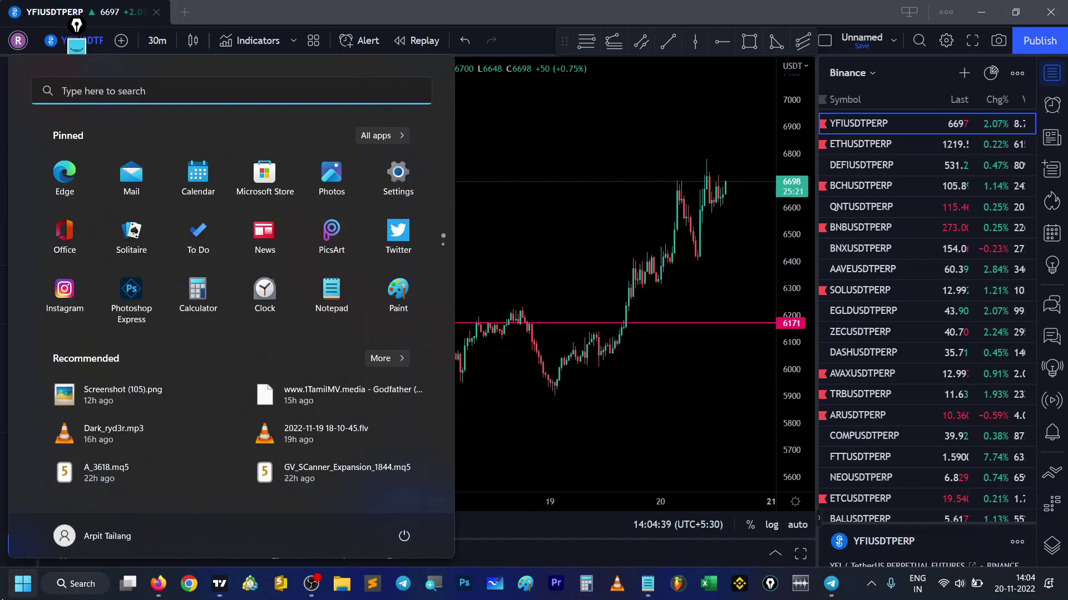
text(intenet)
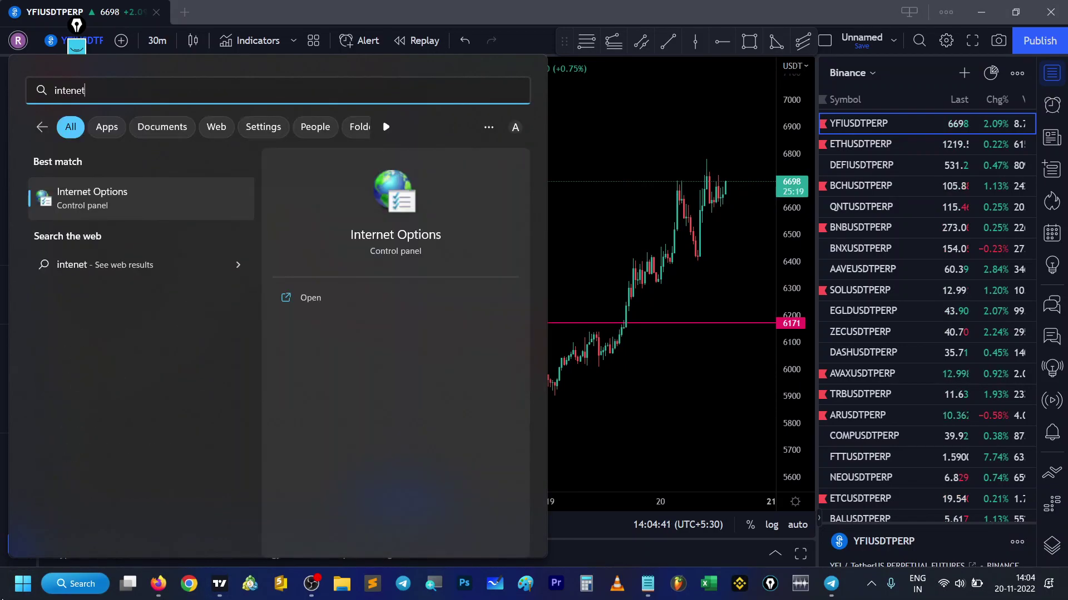
text( e)
key(BackSpace)
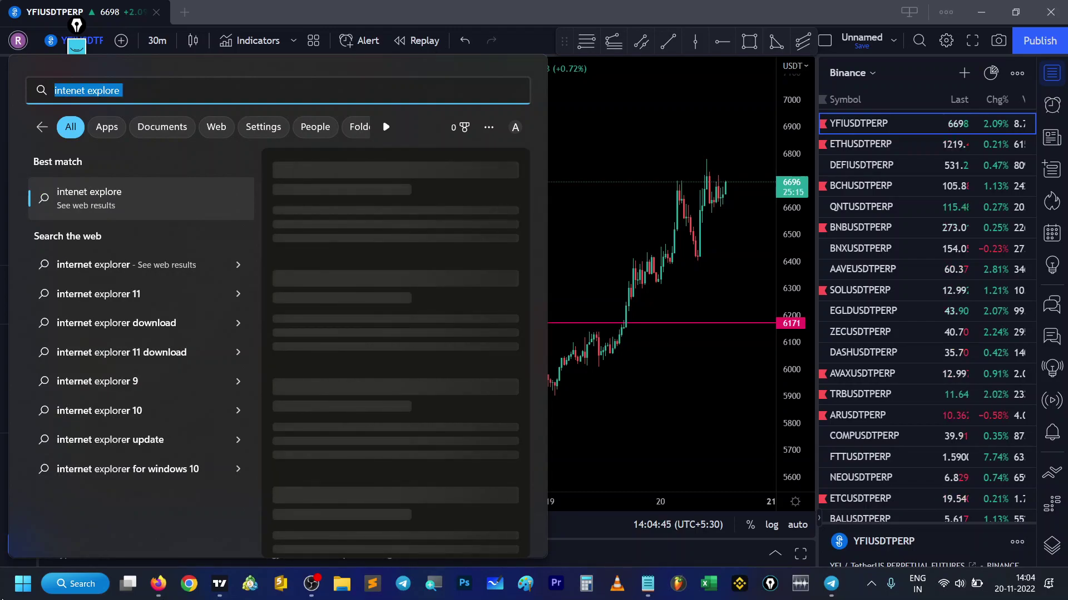
text(edge)
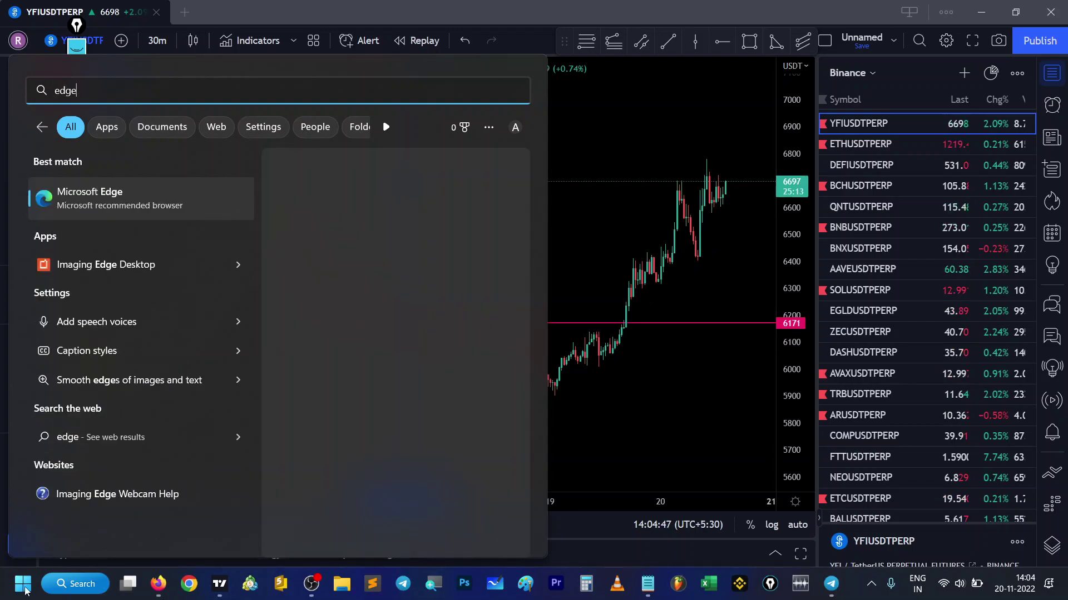
click(126, 205)
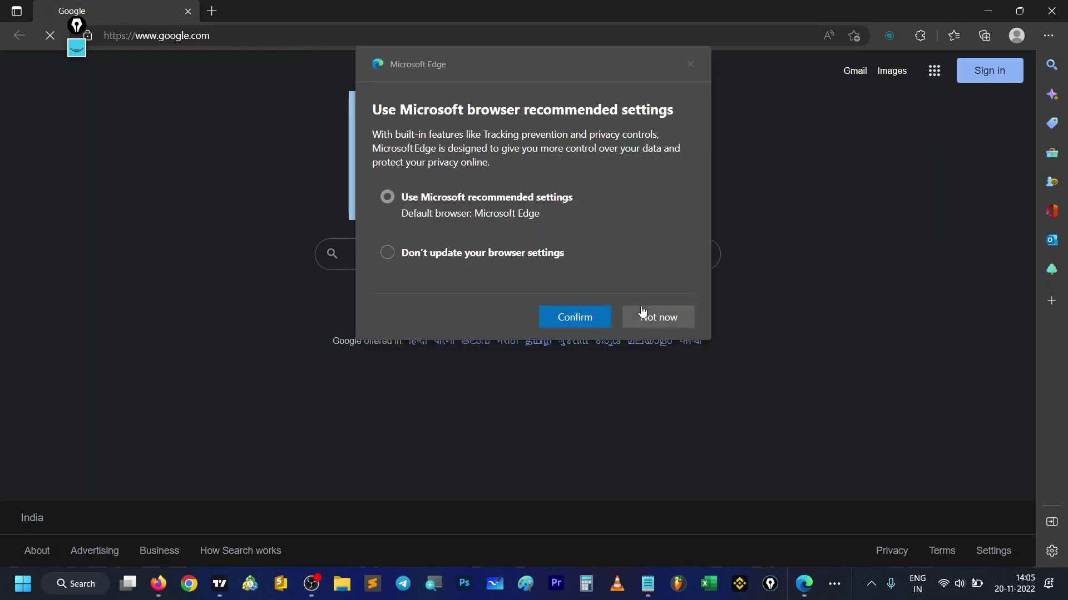
click(642, 316)
click(351, 38)
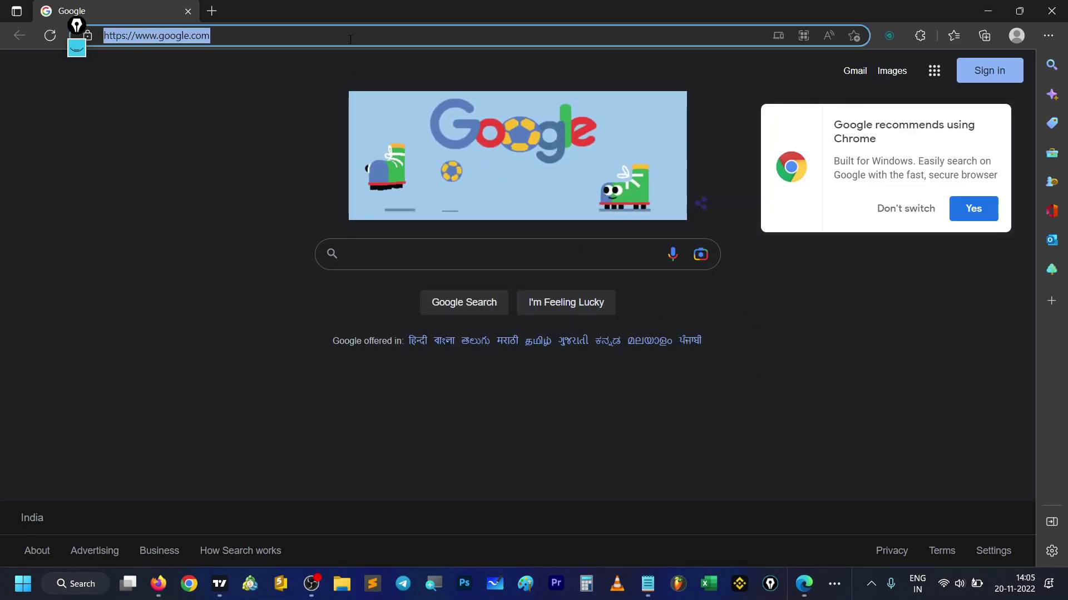
text(tradingview)
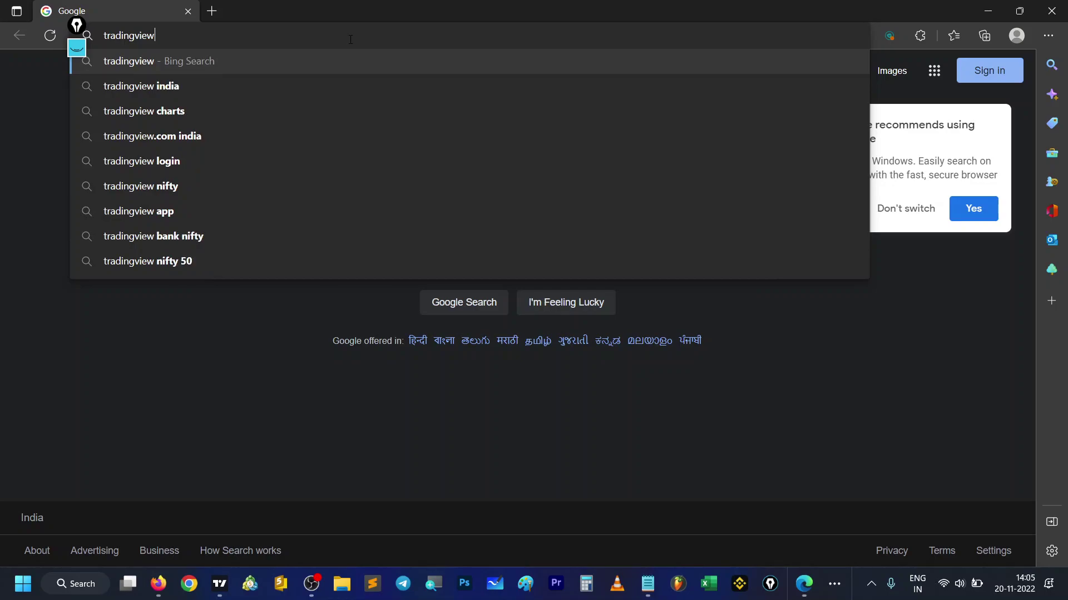
key(ctrl+Return)
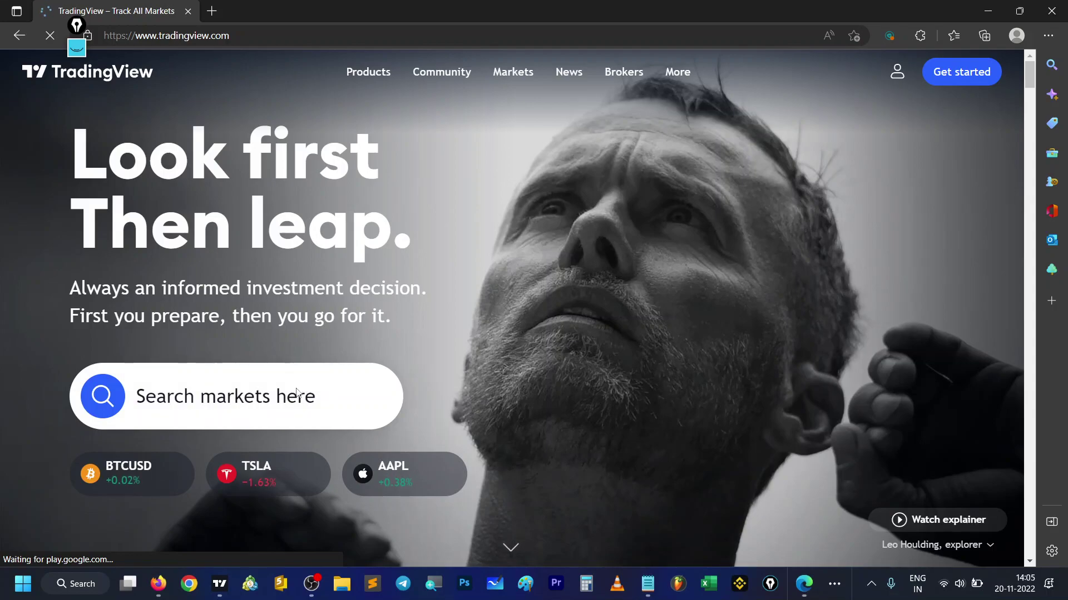
Step: Search the site's symbols for yfiusdtperp and open the Binance YFI / TetherUS perpetual futures chart
click(238, 398)
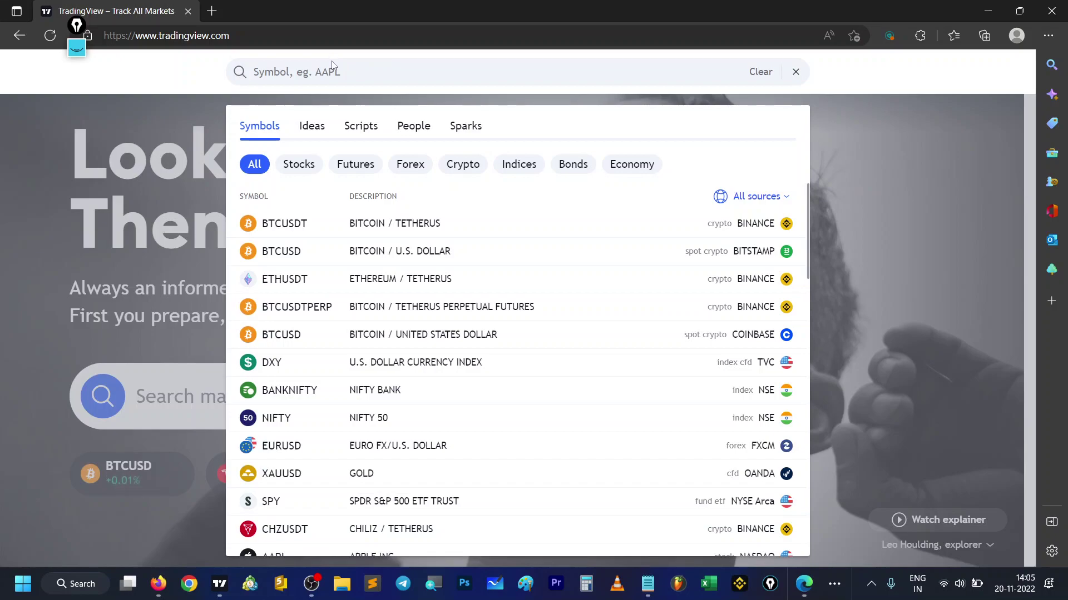
text(yfiustperp)
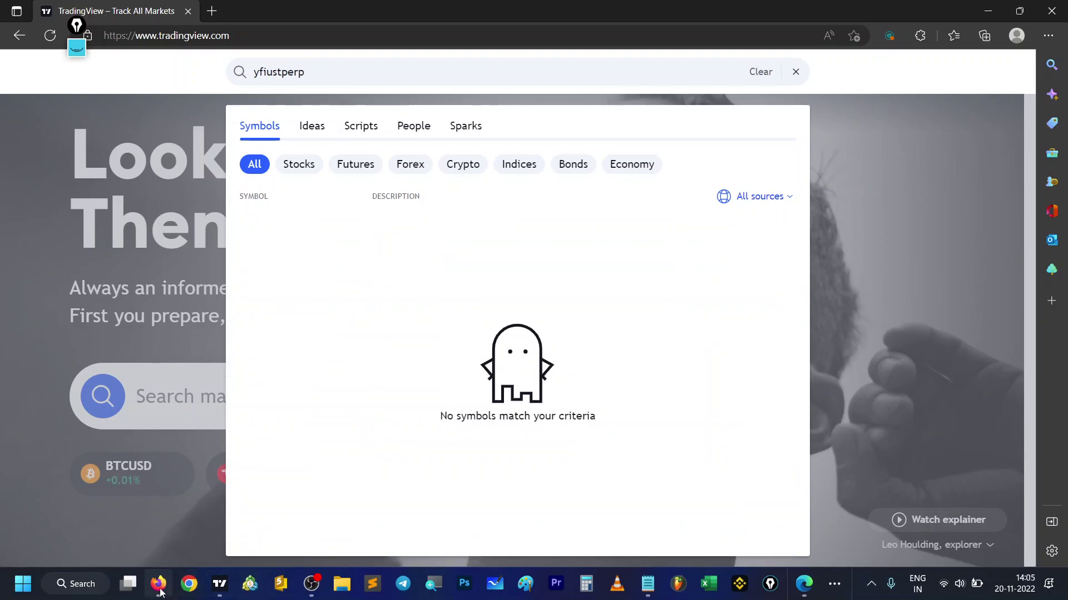
mouse_move(803, 595)
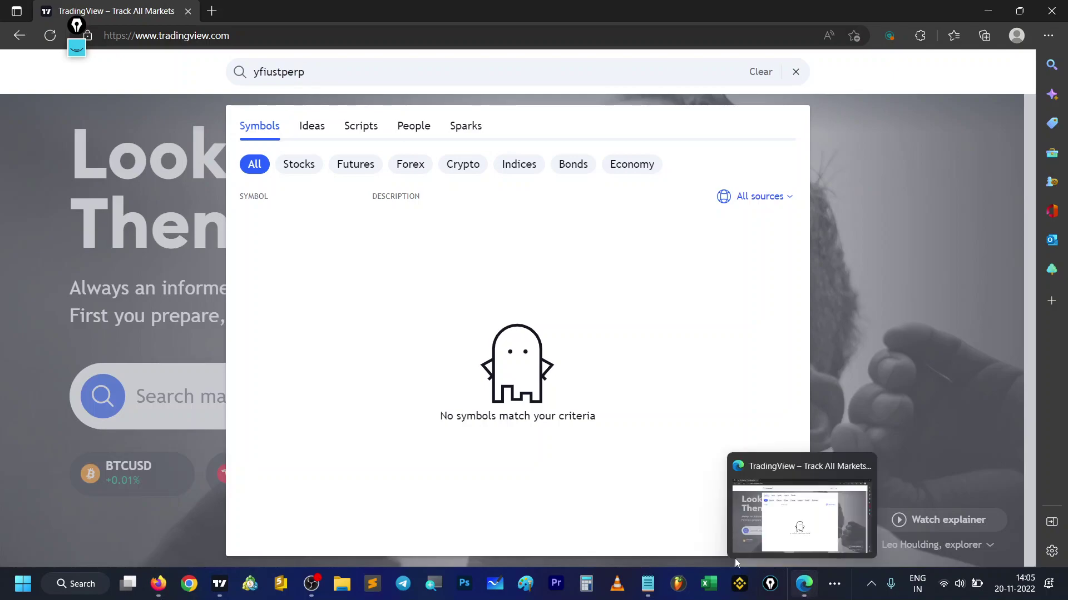
click(218, 582)
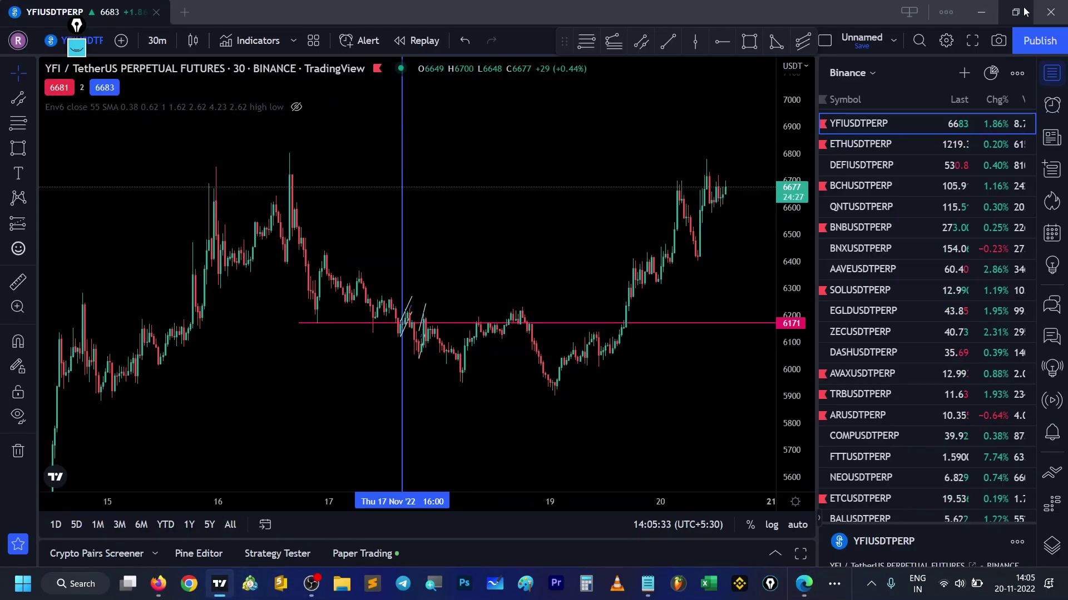
key(alt+Tab)
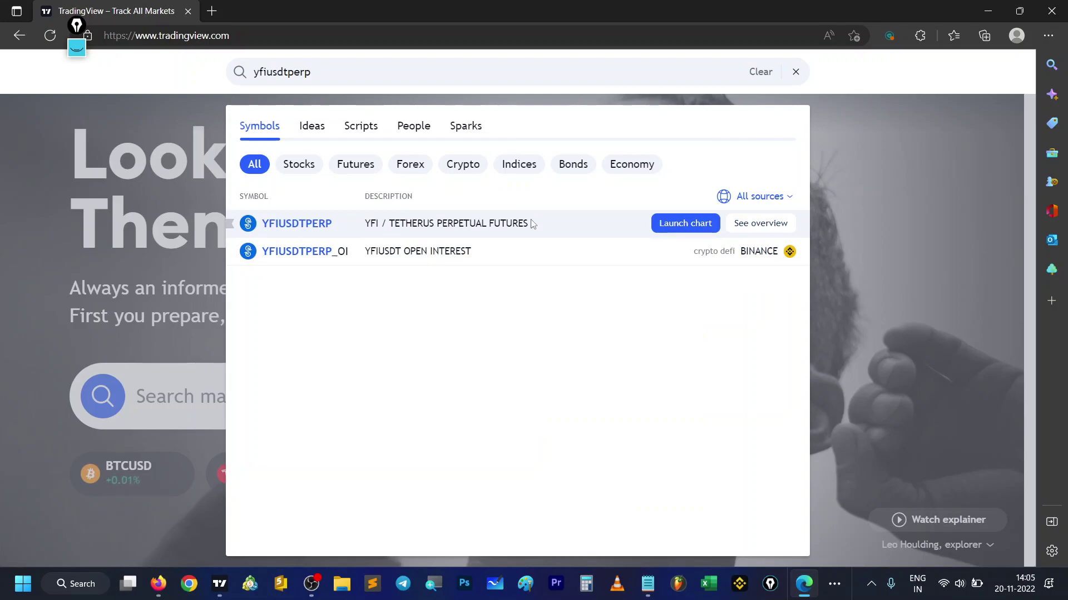
click(512, 227)
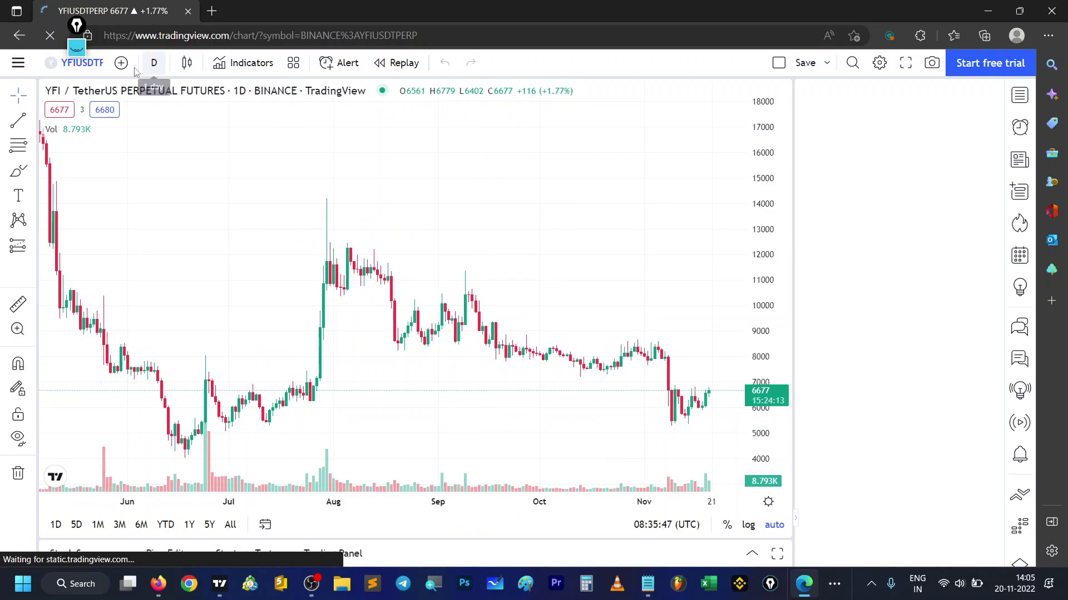
Step: Set the YFIUSDTPERP chart to the 30-minute interval and frame the 16 November peak with the decline into 17 November
click(151, 65)
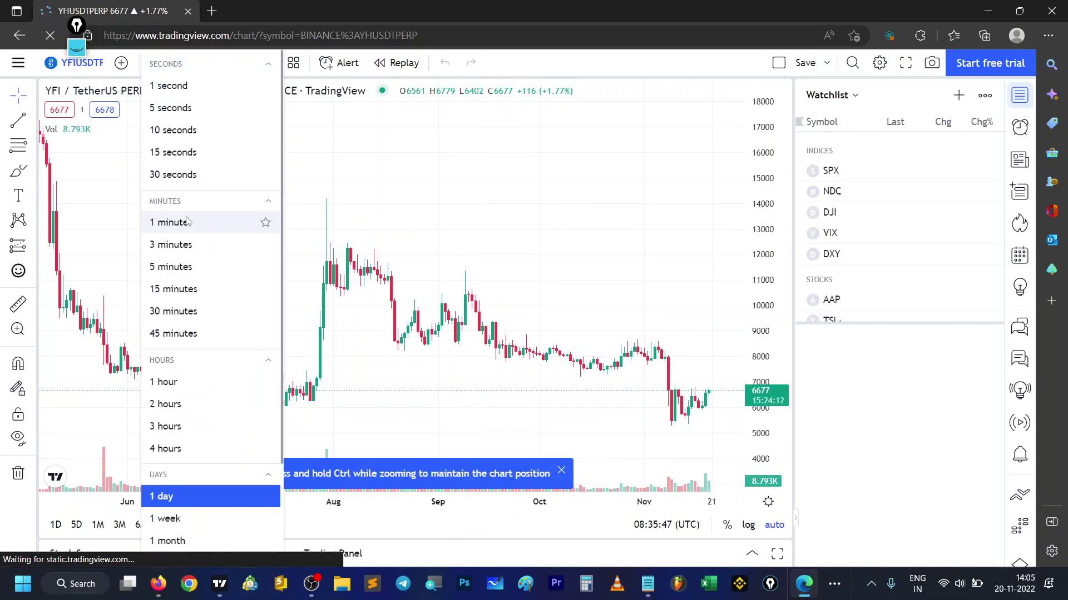
click(193, 317)
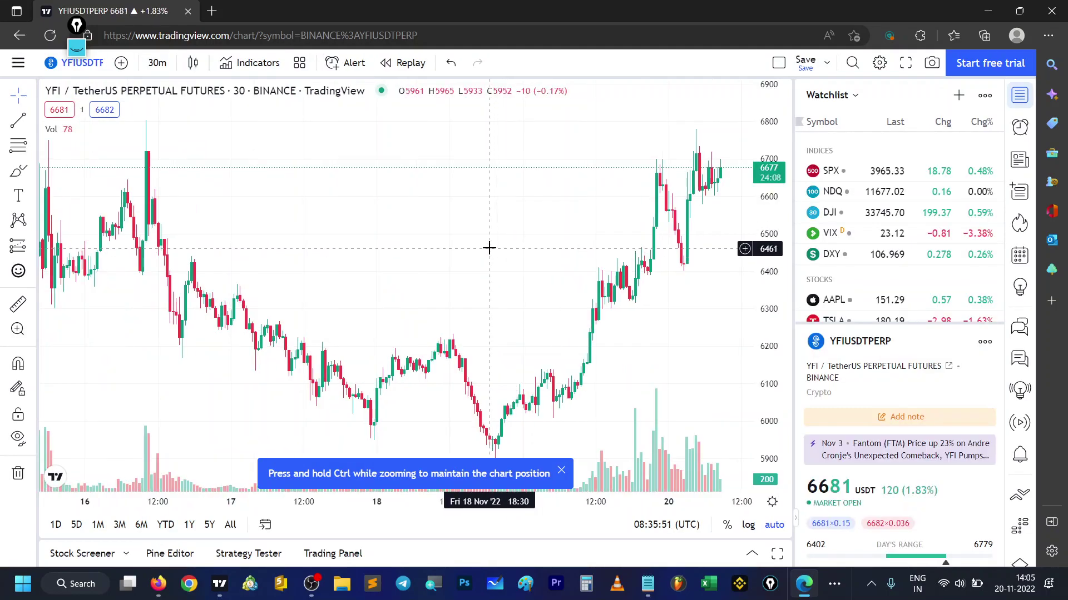
scroll(489, 248, down, 3)
drag(362, 205, 696, 219)
scroll(656, 211, up, 6)
scroll(326, 215, up, 2)
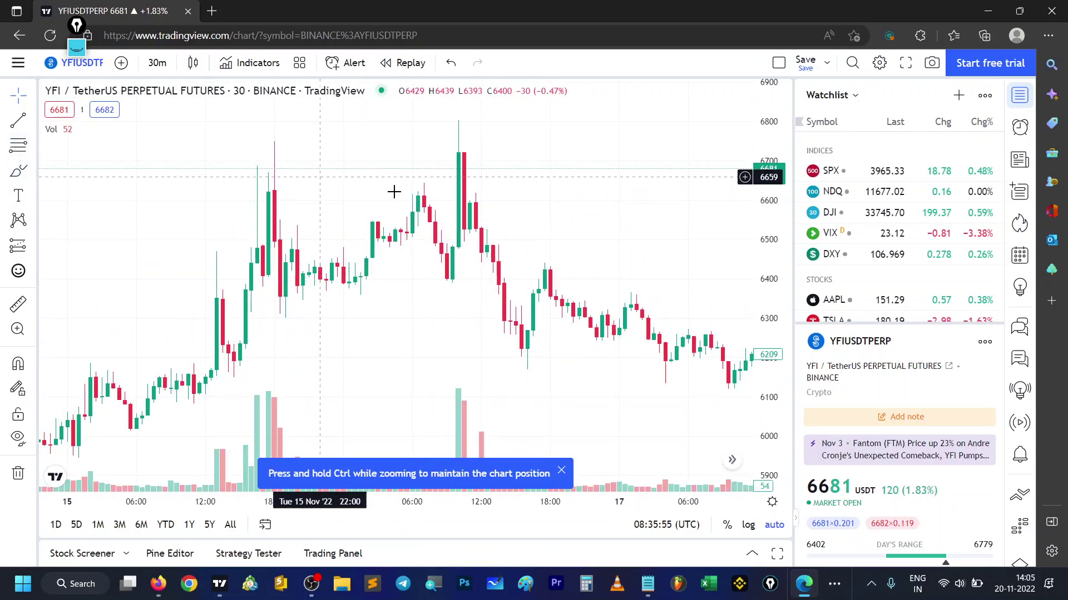
scroll(444, 189, up, 1)
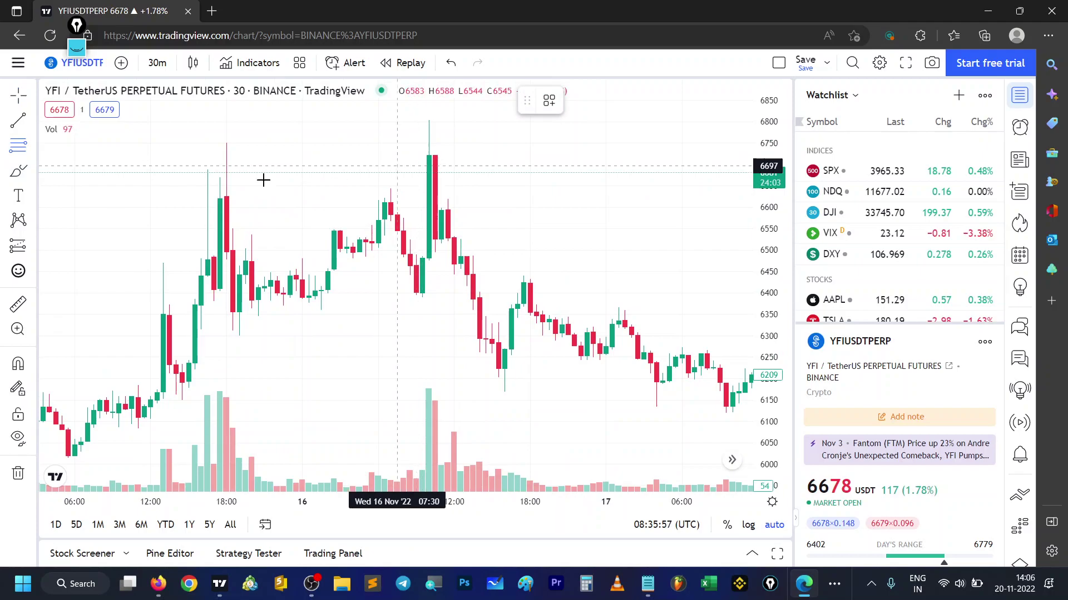
click(17, 102)
scroll(486, 195, down, 4)
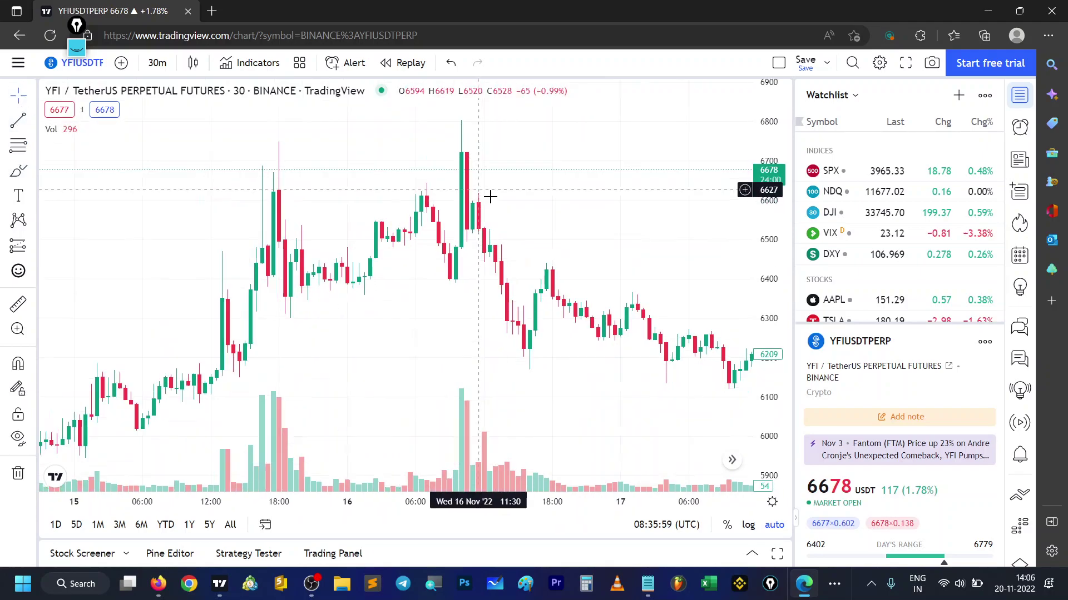
drag(591, 206, 225, 206)
scroll(538, 239, down, 4)
drag(538, 239, 676, 242)
scroll(619, 241, up, 8)
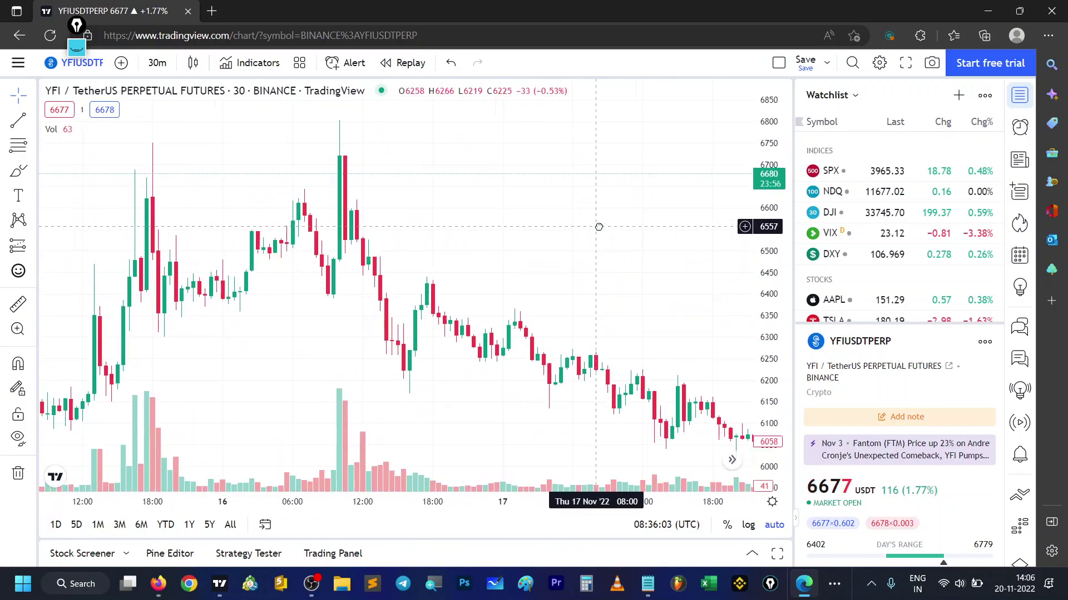
scroll(543, 243, up, 4)
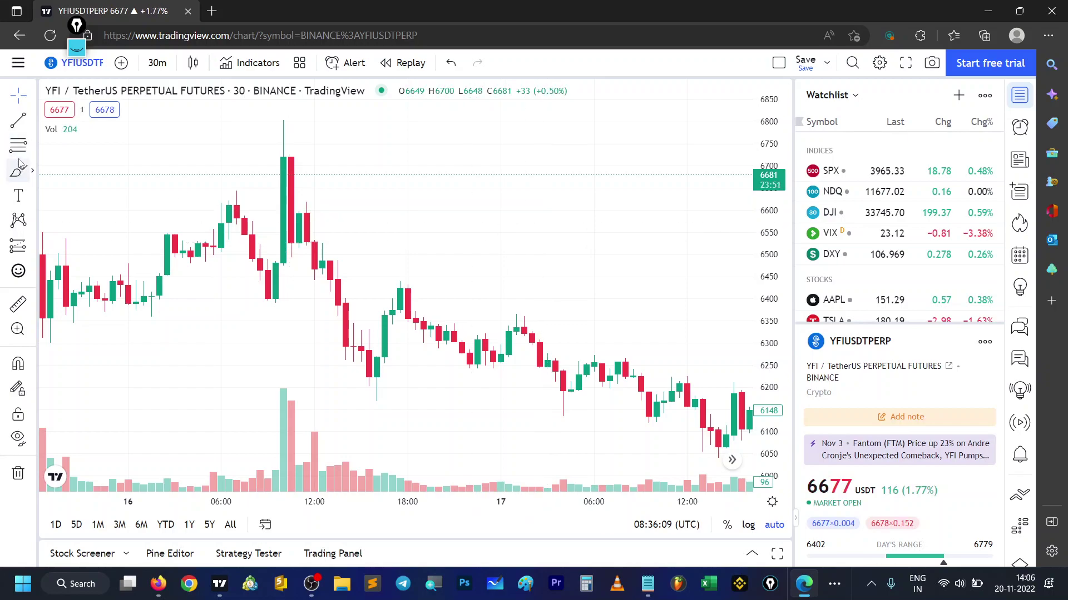
Step: Draw a near-horizontal ray at about 6720 from the 16 November 10:00 candle's body top and copy it to about 6480 at the body's base
click(32, 120)
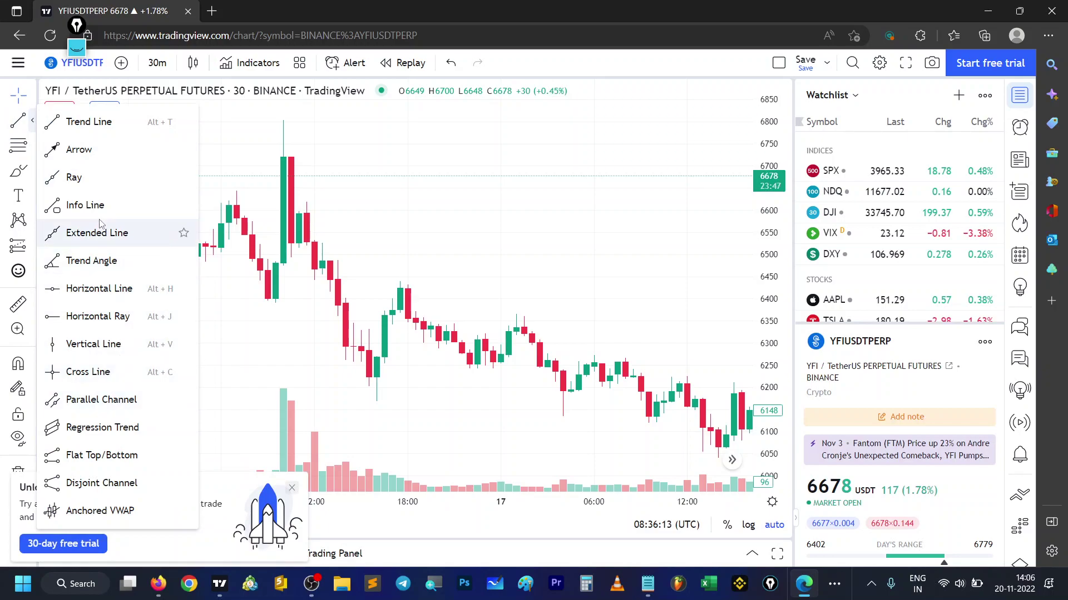
click(84, 177)
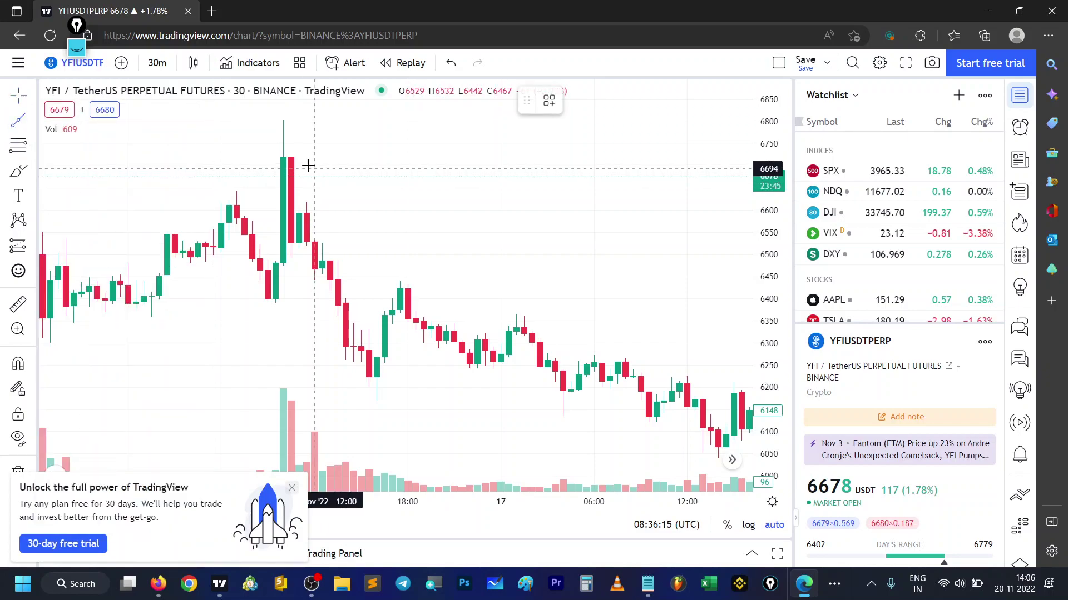
click(276, 158)
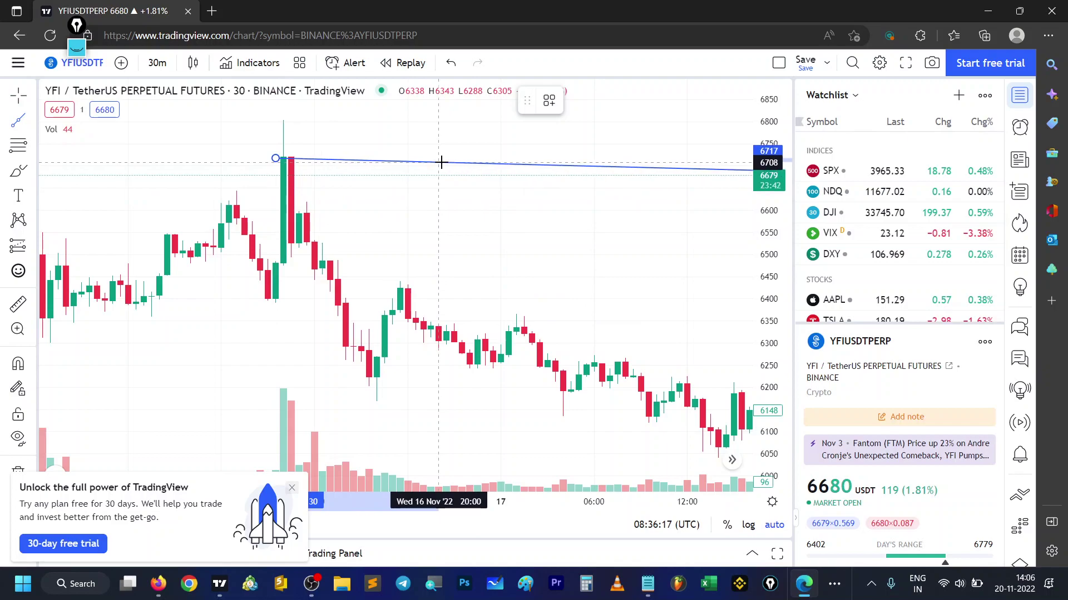
click(438, 158)
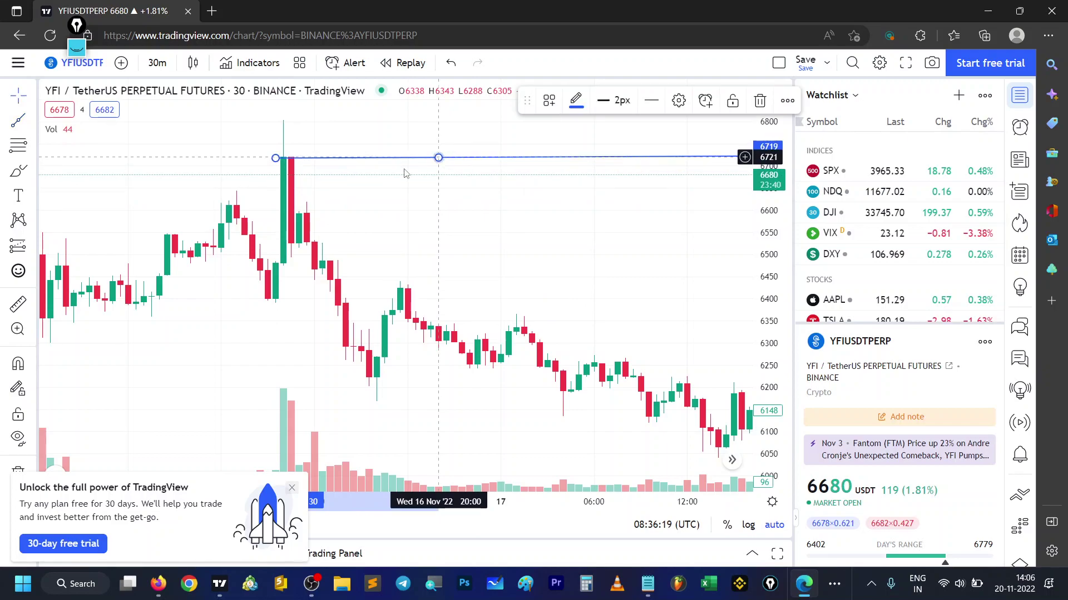
drag(342, 163, 332, 278)
Step: Examine the 30-minute price action around the large 16 November 10:00 candle and the two rays marking its body
scroll(373, 150, down, 3)
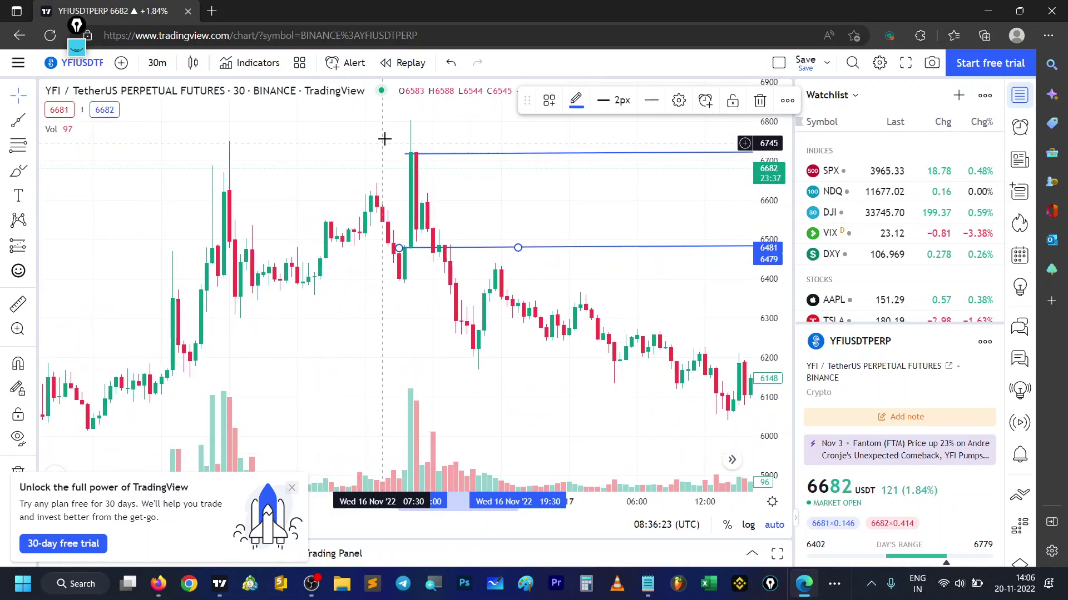
scroll(361, 146, up, 4)
drag(314, 184, 367, 183)
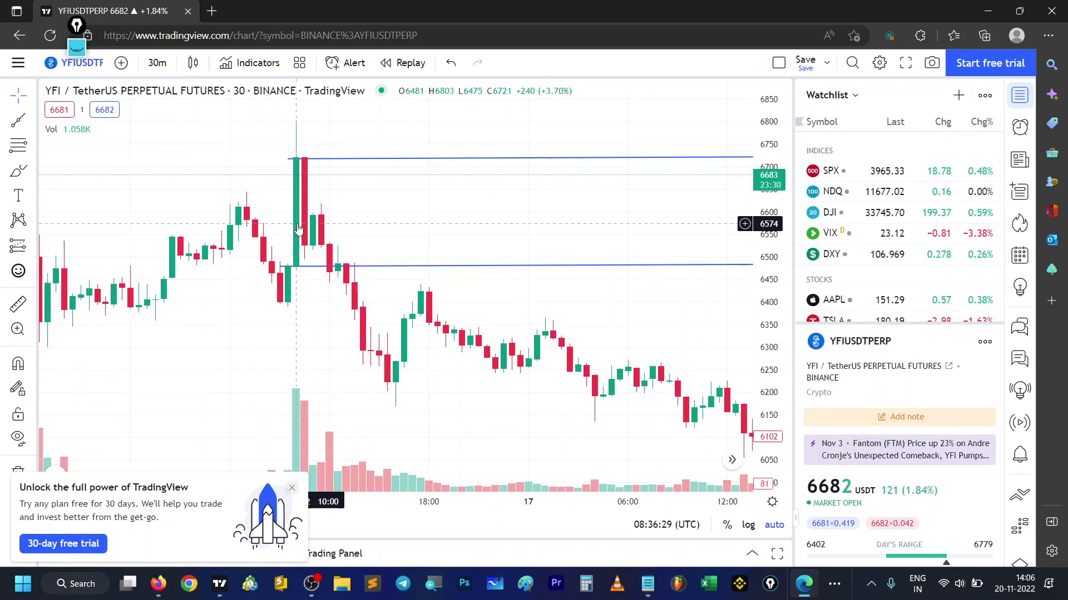
mouse_move(424, 210)
mouse_down()
mouse_move(510, 206)
mouse_move(422, 198)
mouse_up()
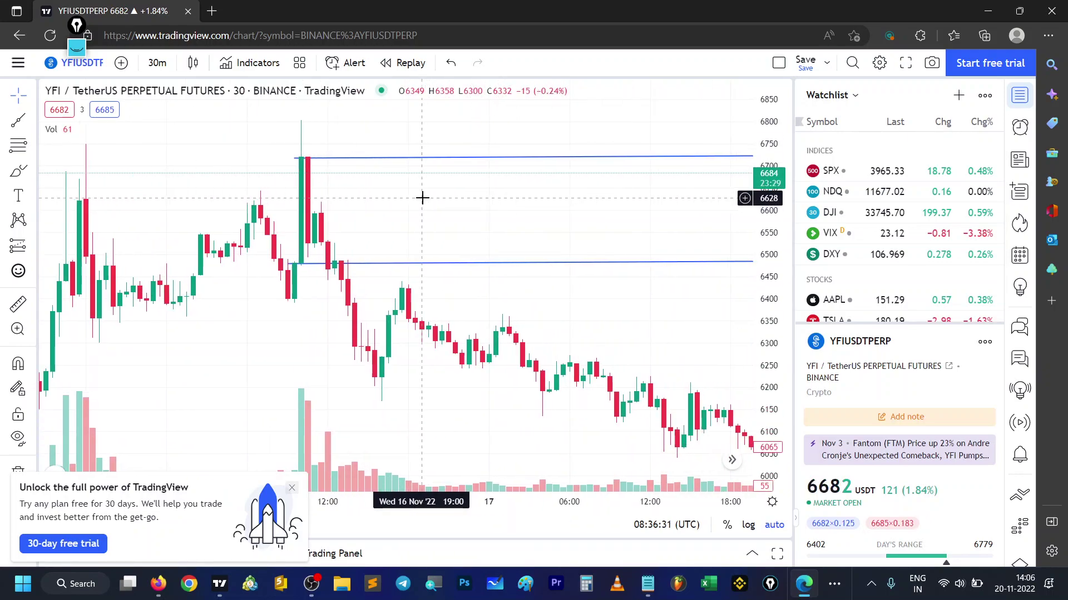
scroll(402, 217, up, 4)
drag(338, 210, 669, 205)
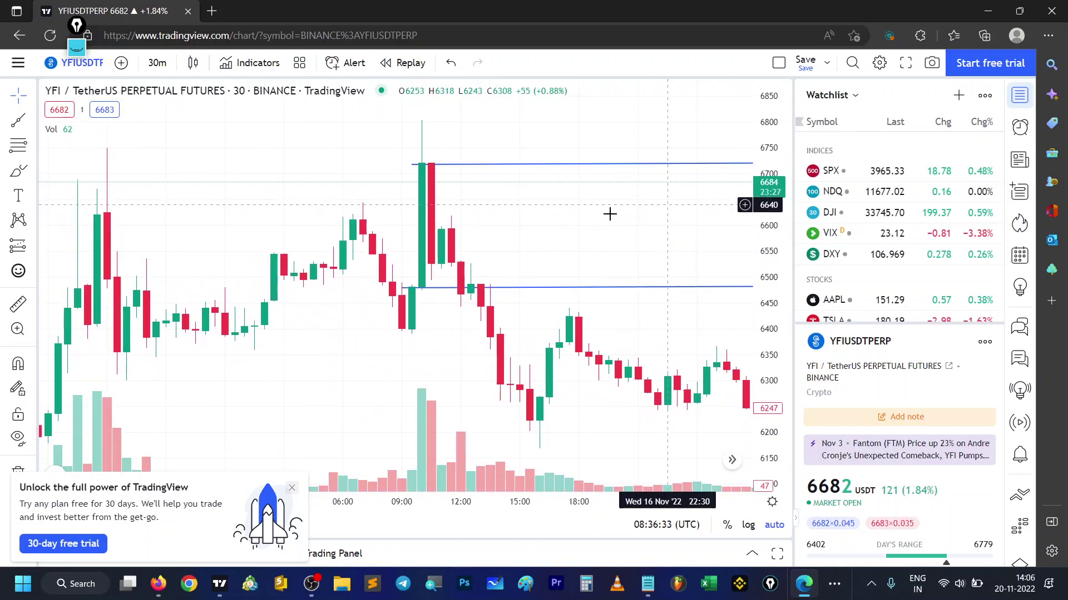
scroll(441, 245, up, 5)
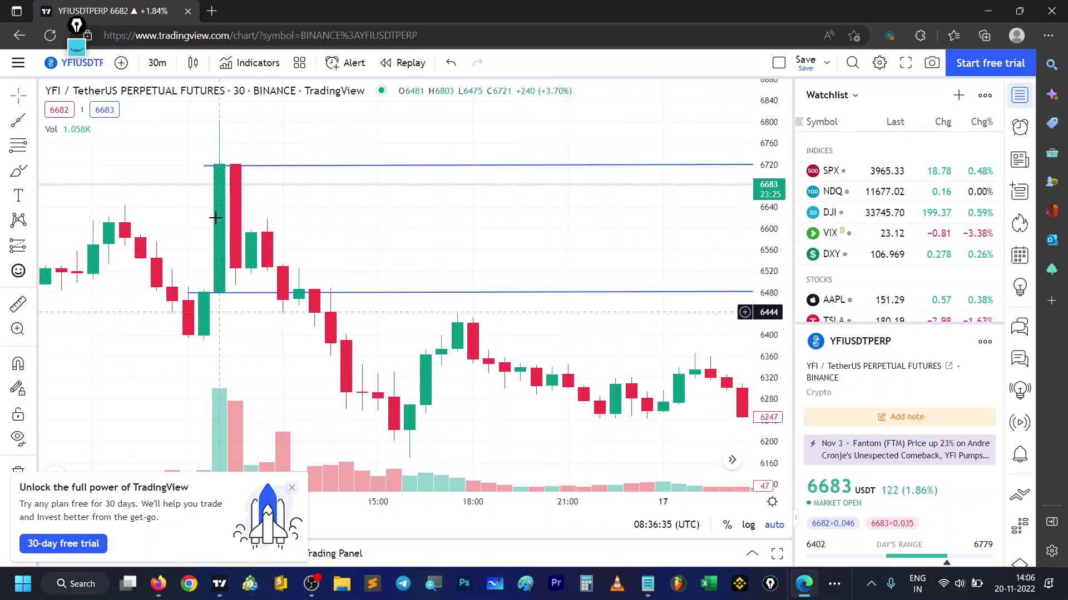
drag(373, 225, 489, 231)
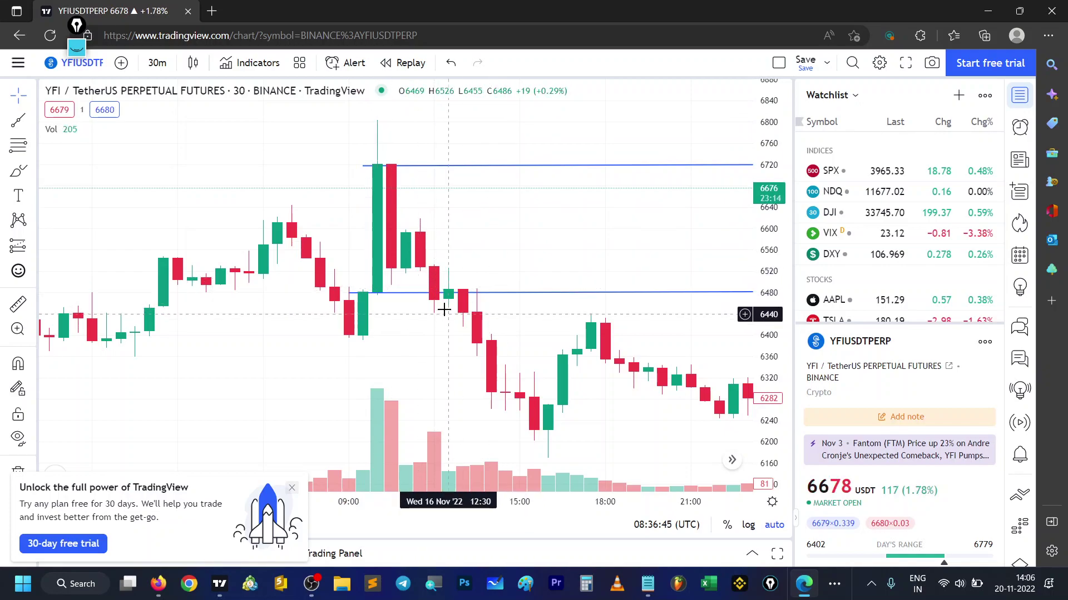
drag(490, 251, 484, 251)
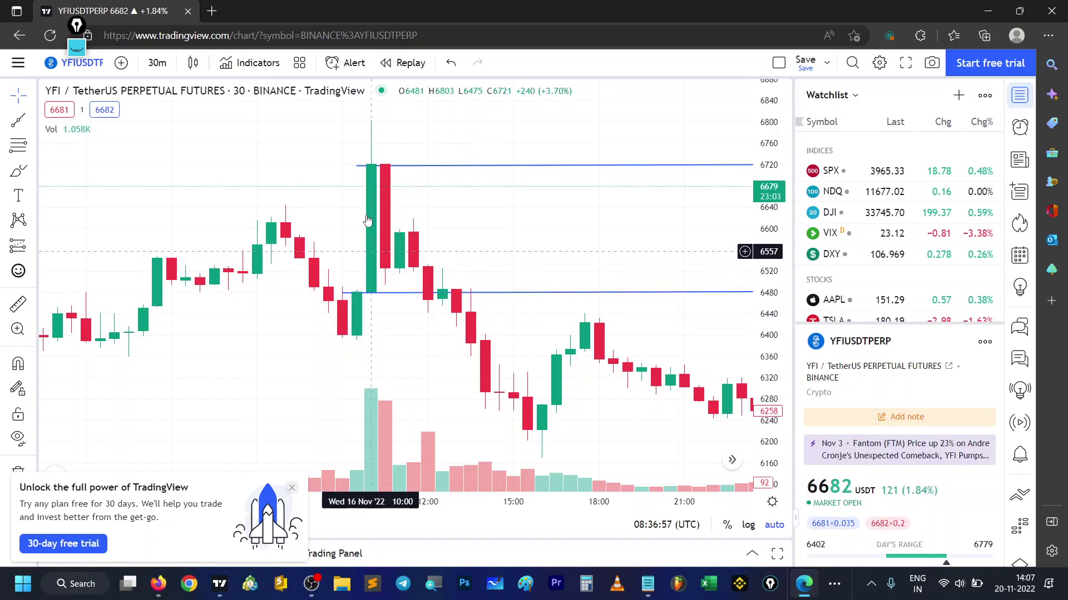
Step: Draw a Fib Retracement over the large 16 November 10:00 candle, from its high at about 6801 down to about 6469
drag(427, 207, 470, 207)
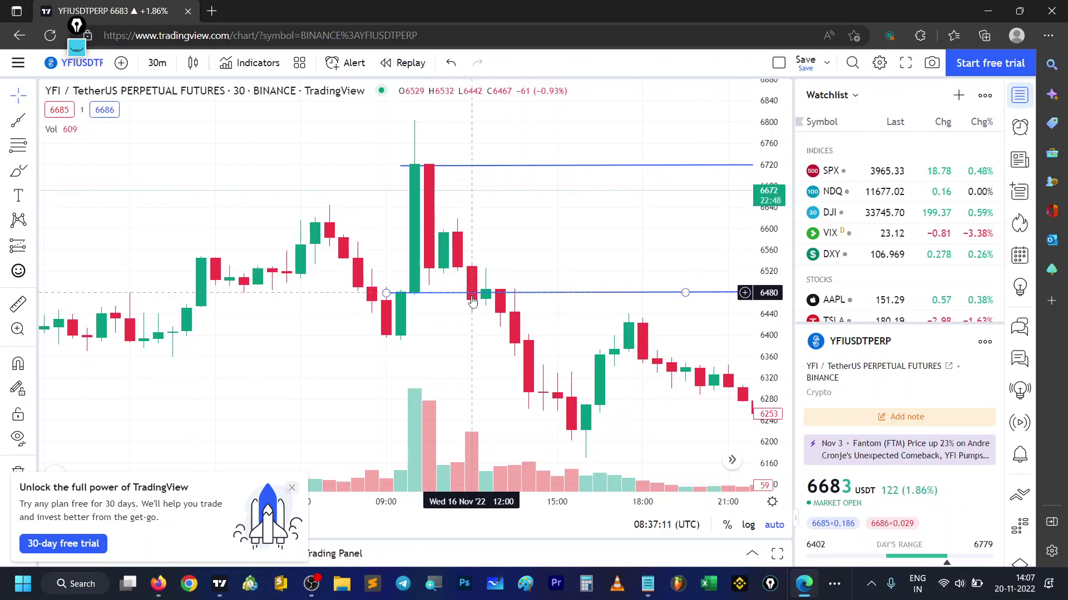
click(18, 146)
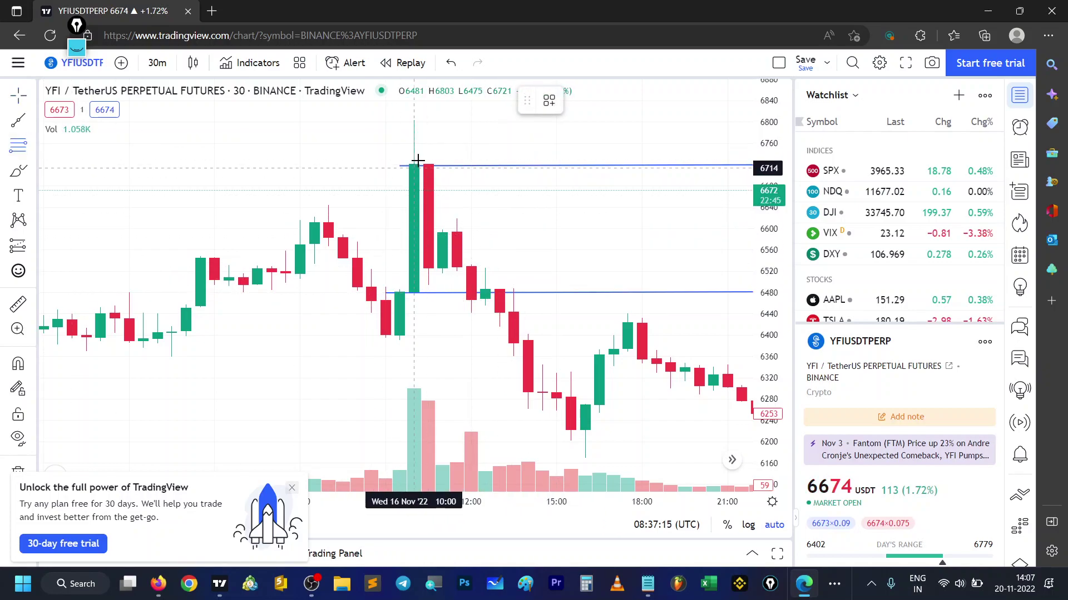
click(414, 119)
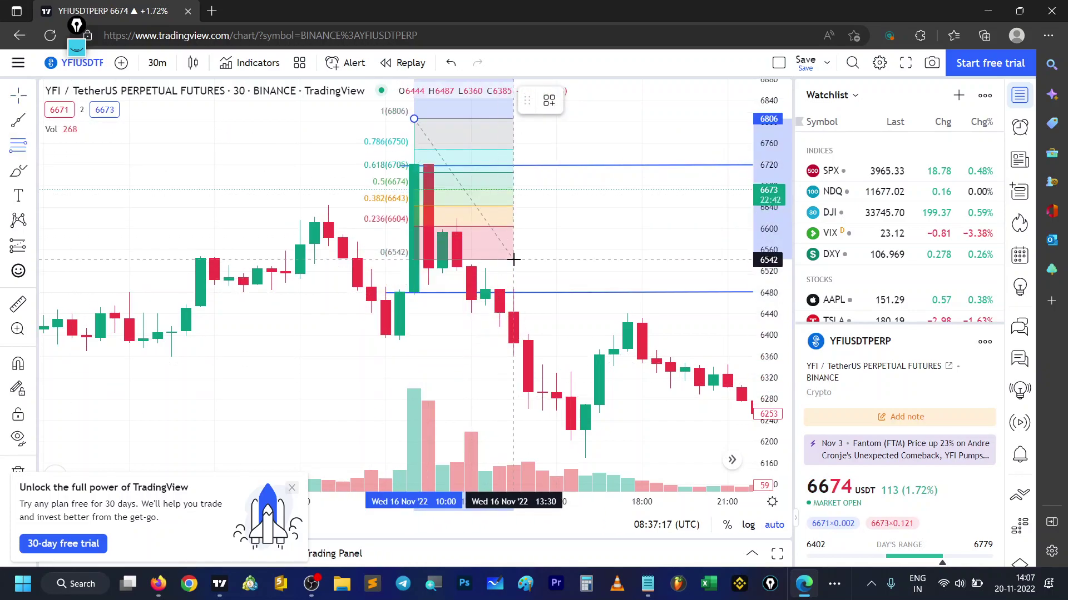
click(525, 244)
mouse_move(413, 115)
mouse_down()
mouse_move(498, 309)
mouse_move(401, 164)
mouse_move(499, 388)
mouse_up()
drag(513, 291, 385, 122)
drag(499, 388, 587, 302)
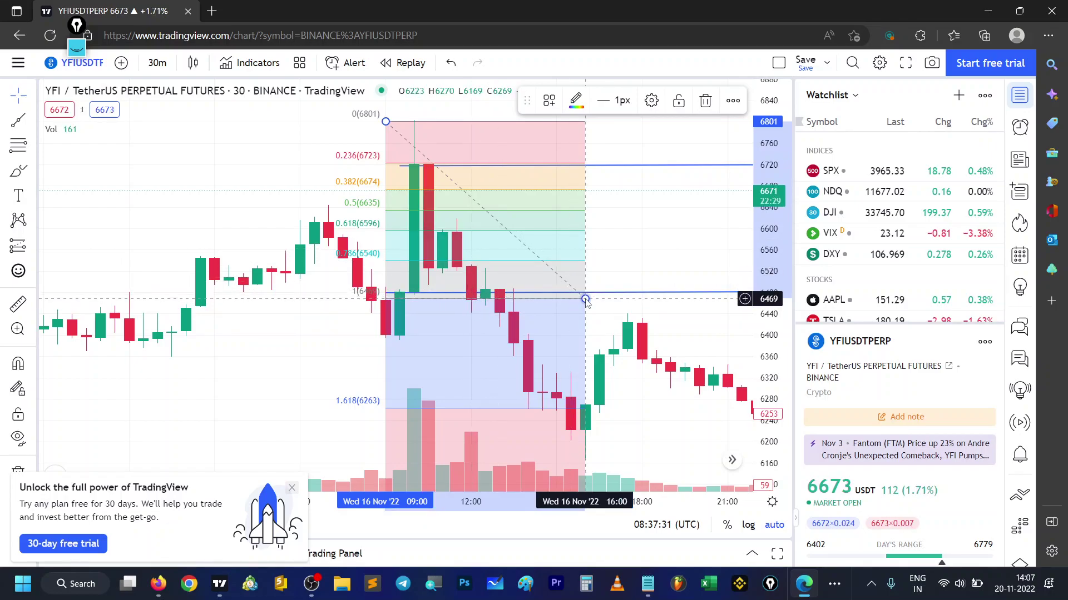
Step: Extend the Fib Retracement's level lines to the right
scroll(656, 340, down, 3)
mouse_move(682, 343)
mouse_down()
mouse_move(450, 291)
mouse_move(387, 291)
mouse_up()
scroll(560, 301, down, 5)
drag(769, 238, 769, 300)
drag(645, 321, 383, 268)
scroll(519, 310, down, 4)
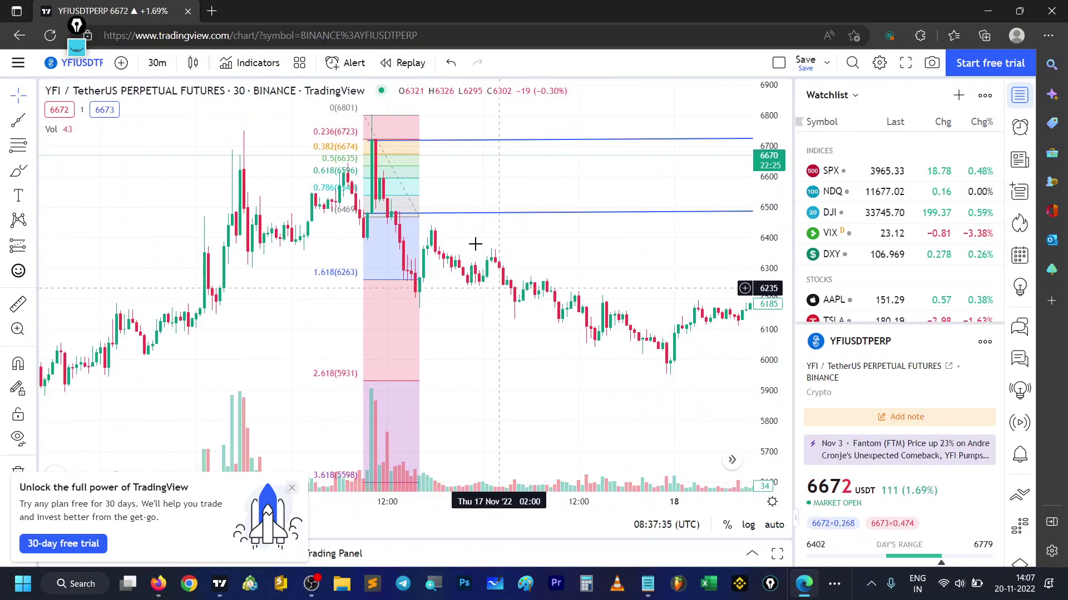
right_click(395, 180)
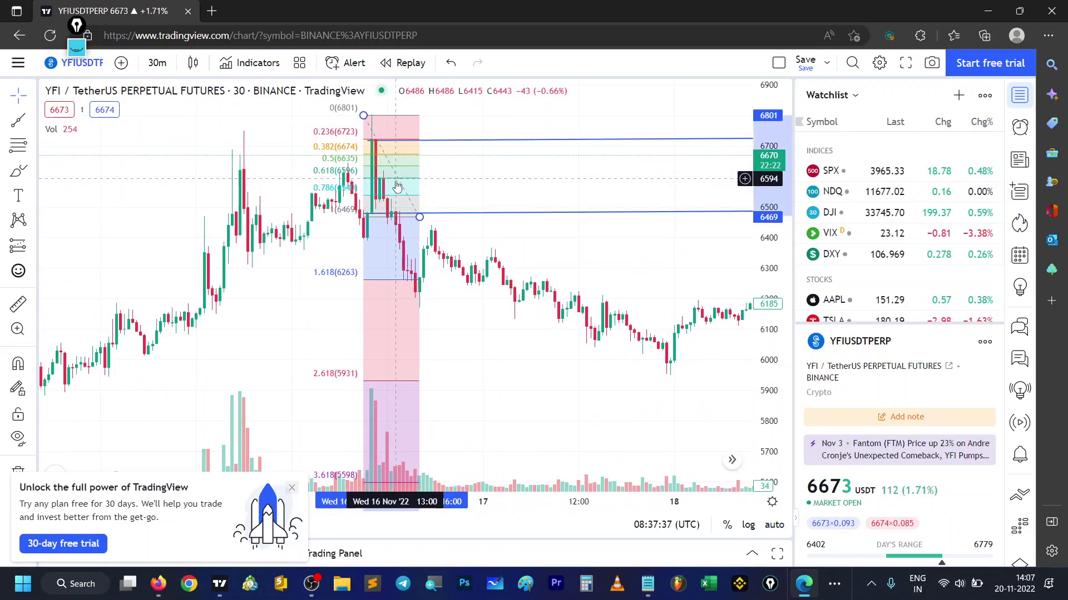
click(440, 414)
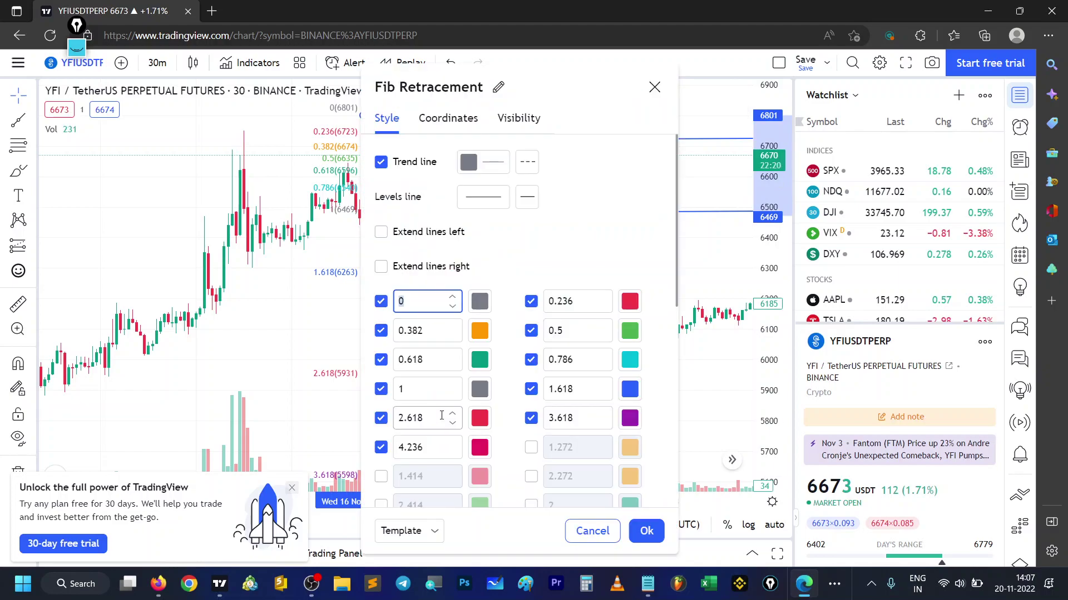
click(408, 267)
click(645, 531)
Step: Examine how price from 16 to 20 November behaves around the 1.618 and 2.618 Fib levels
drag(310, 288, 376, 305)
scroll(376, 305, up, 2)
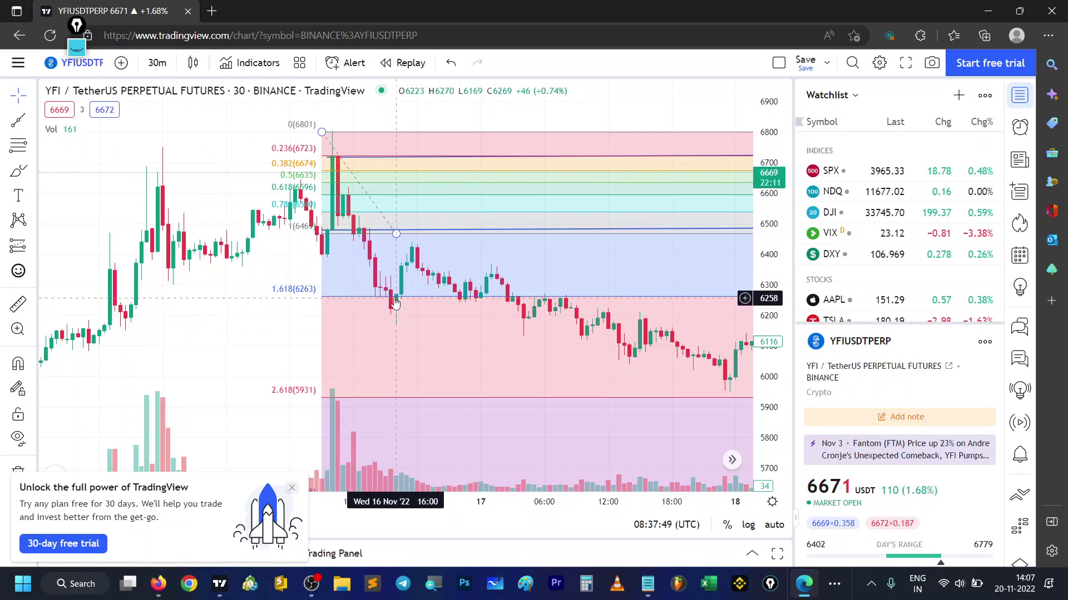
scroll(358, 334, down, 4)
drag(357, 334, 458, 348)
scroll(458, 347, right, 2)
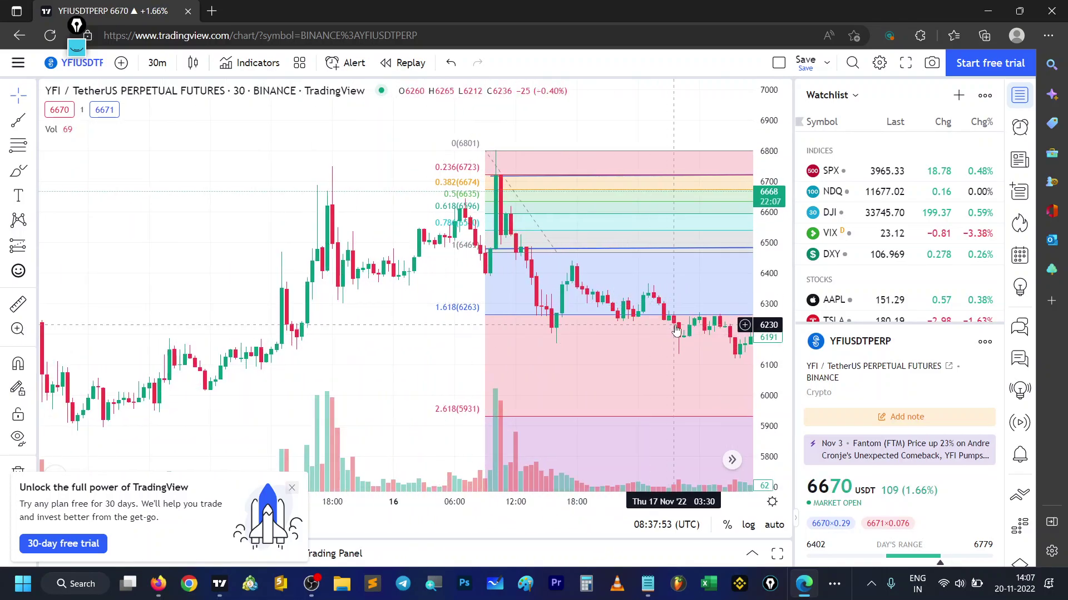
scroll(381, 286, down, 2)
drag(381, 285, 264, 219)
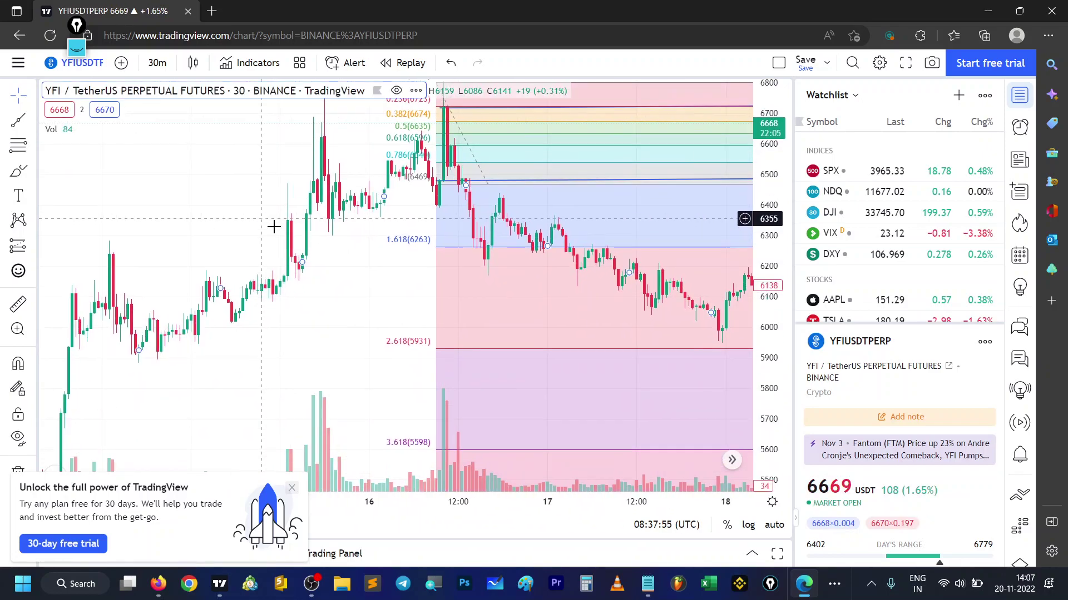
drag(342, 273, 86, 227)
scroll(615, 297, down, 4)
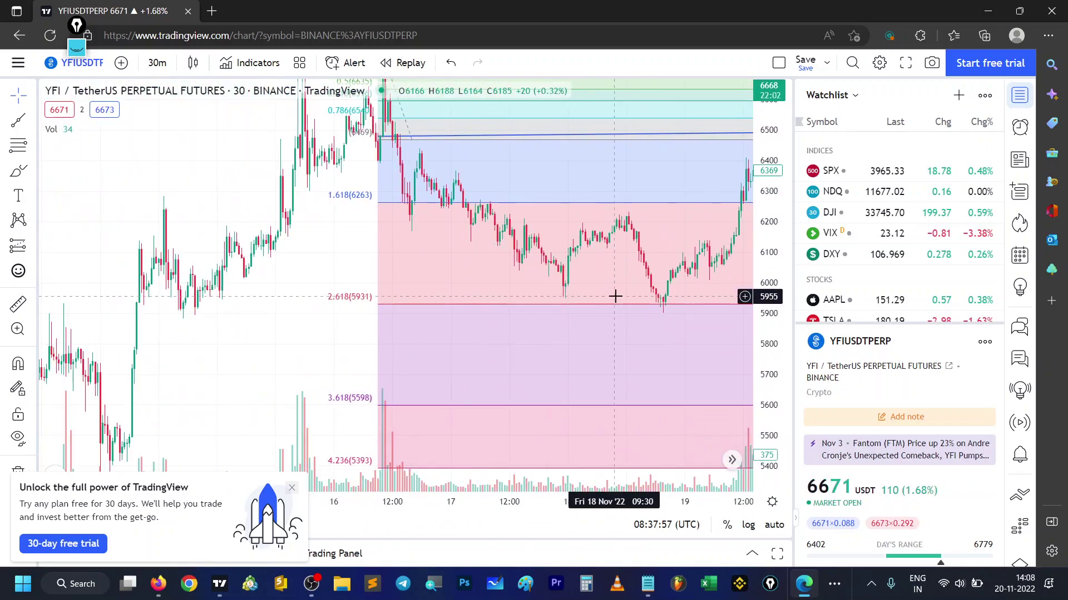
scroll(511, 310, down, 2)
drag(404, 241, 260, 262)
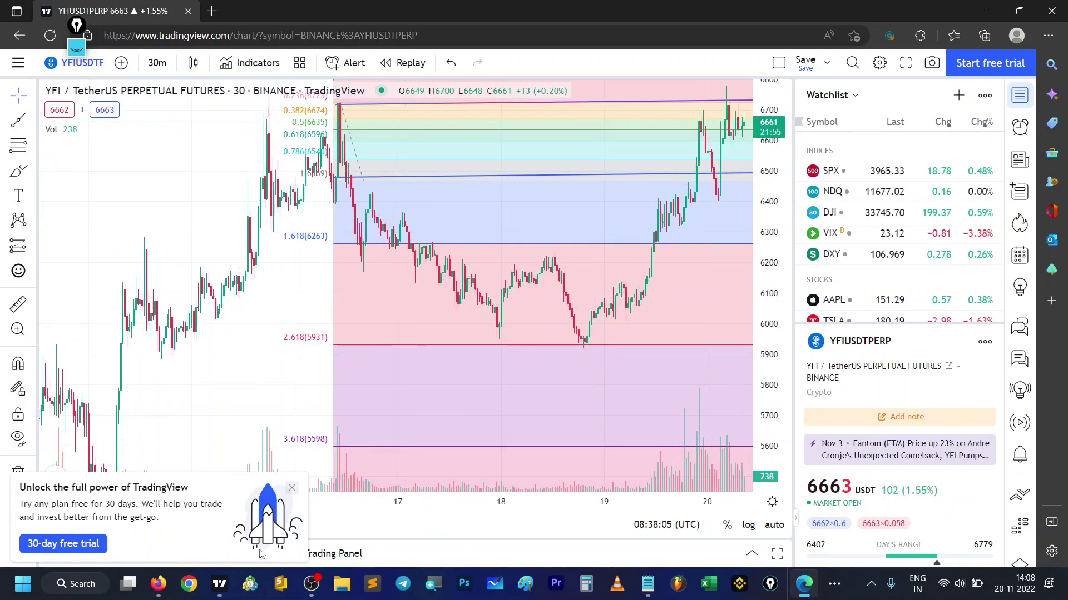
Step: Switch to the dark TradingView desktop chart, set YFIUSDTPERP to the 1-minute interval with automatic price scaling, and view the 20 November price action
click(217, 595)
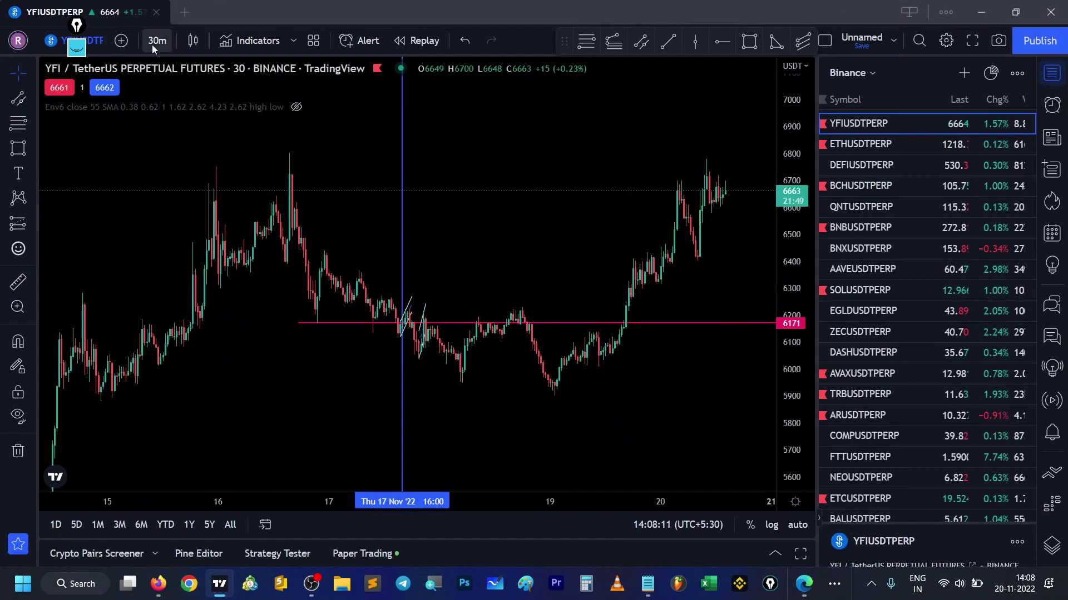
click(151, 44)
click(173, 95)
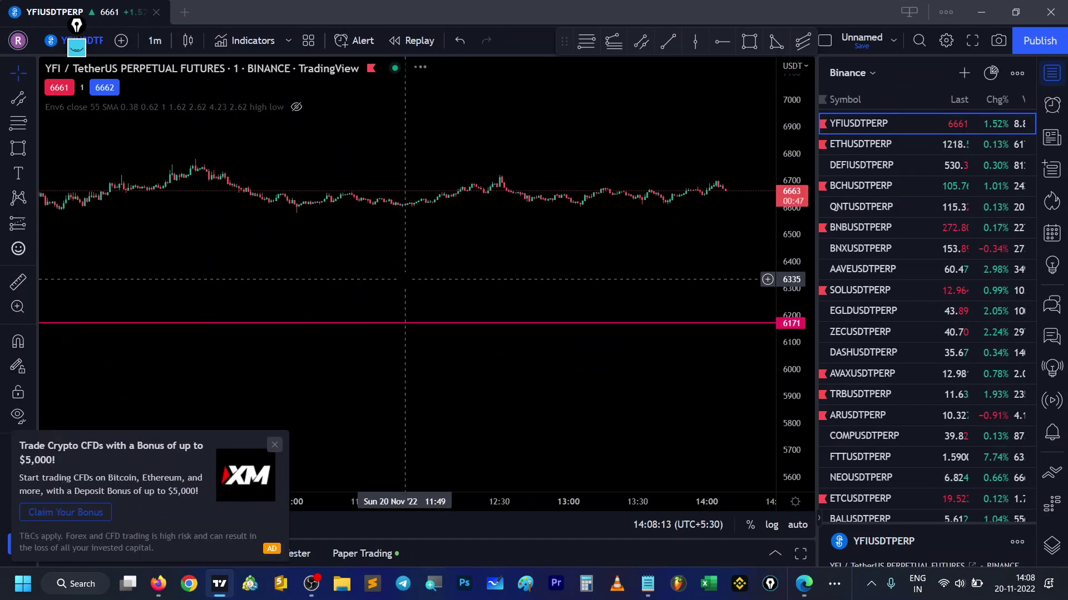
scroll(405, 279, down, 5)
click(797, 525)
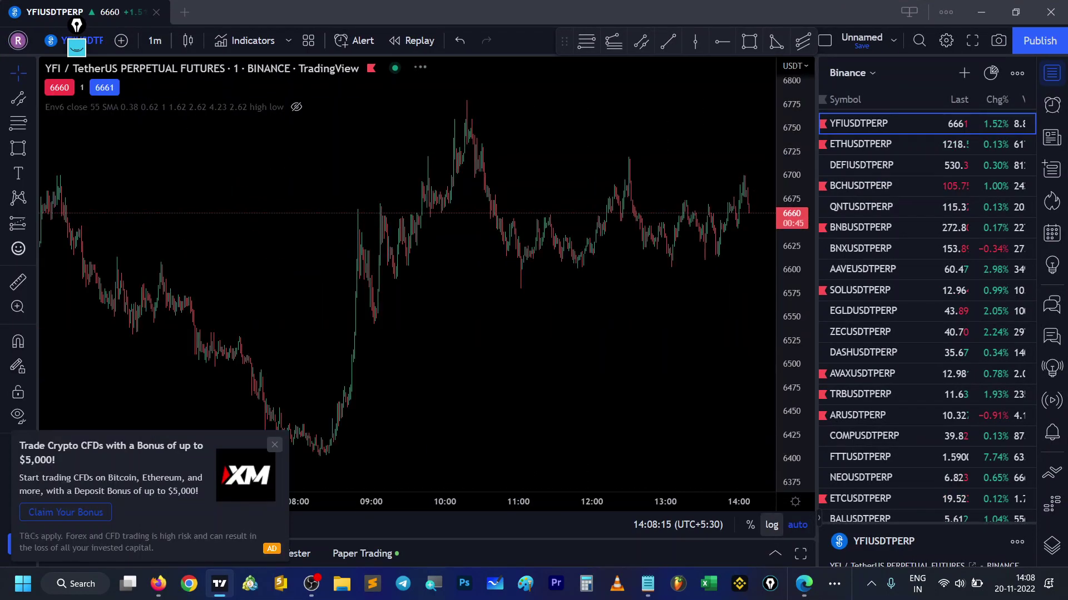
drag(567, 217, 698, 248)
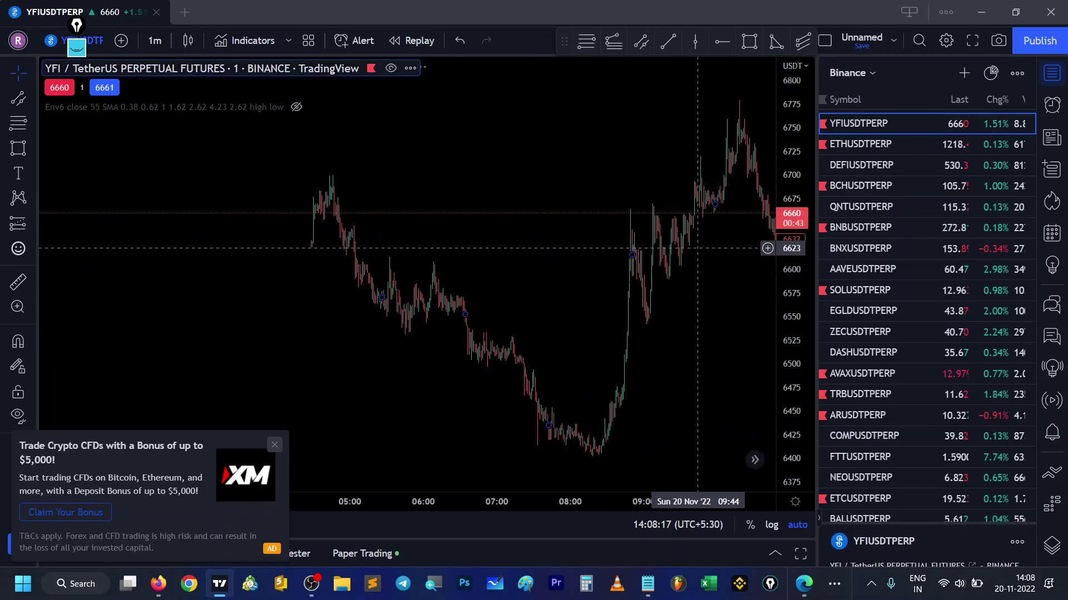
scroll(548, 293, down, 3)
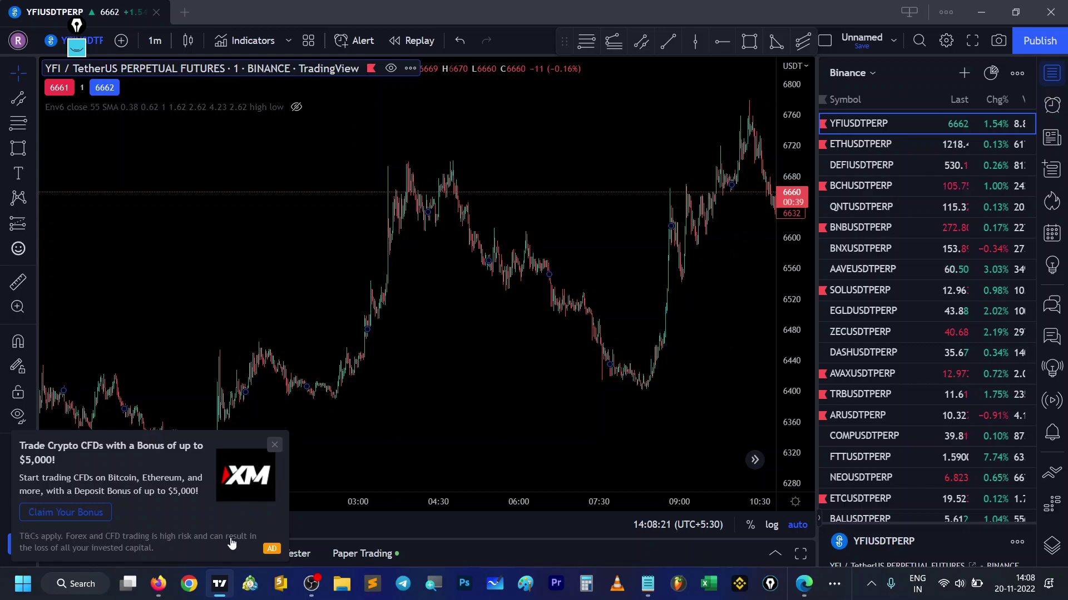
Step: Return to the 30-minute web chart and inspect the 18 November low at the 2.618 Fib level
key(alt+Tab)
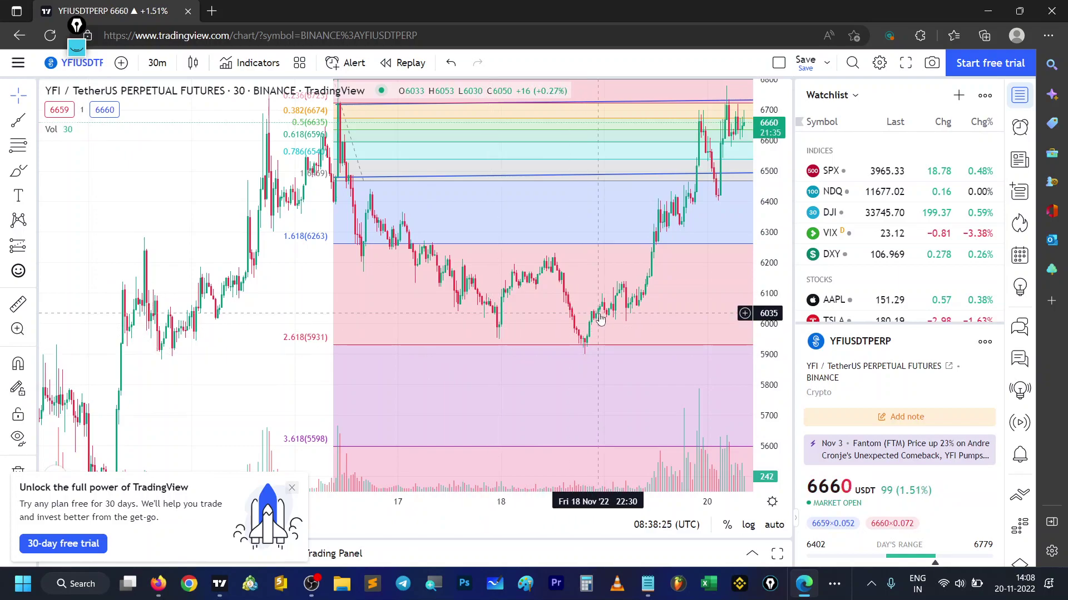
scroll(572, 348, up, 2)
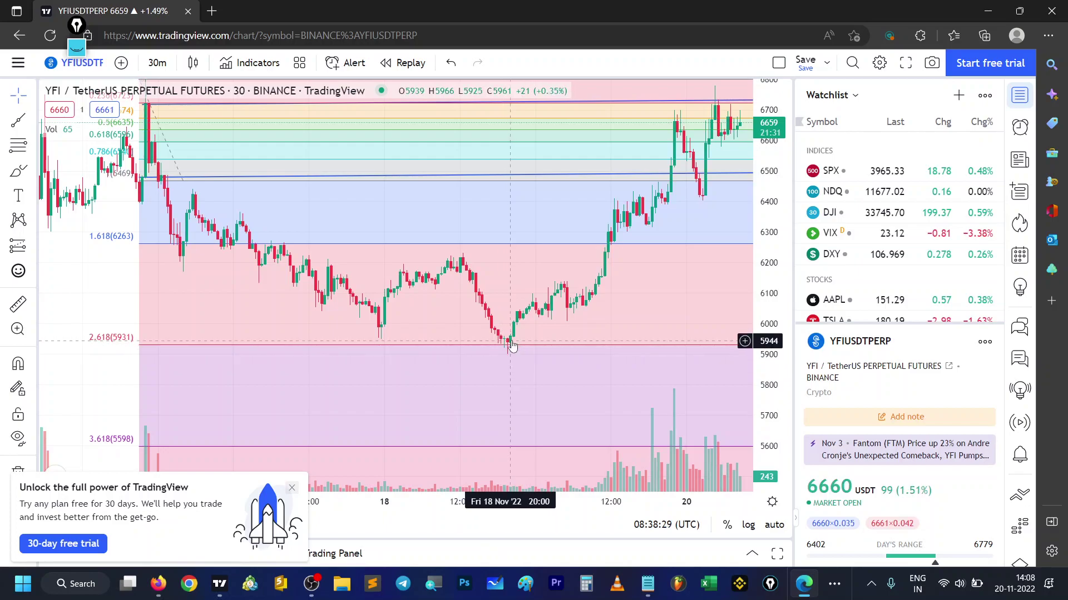
scroll(511, 349, down, 2)
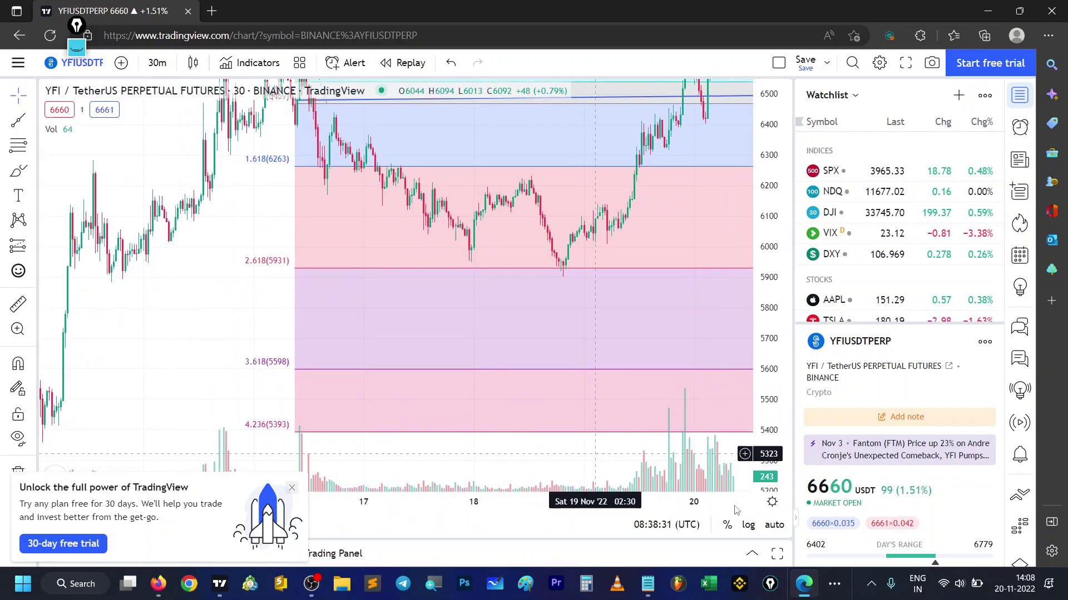
Step: Bring up the Notepad day-trading list and highlight its first four topics in turn, from Market Structure to Strategy accuracy
click(655, 581)
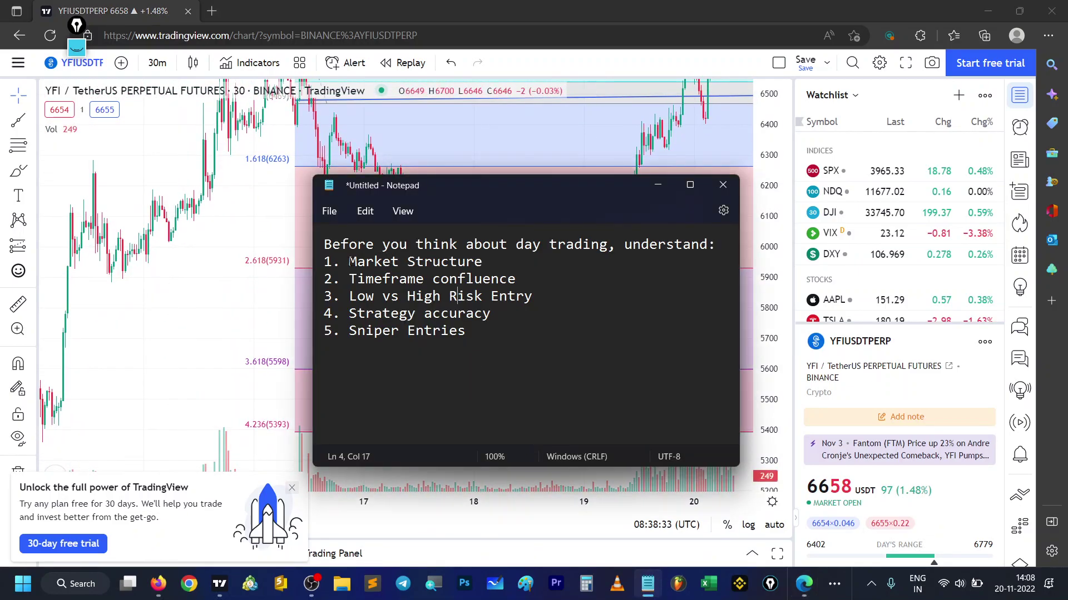
drag(349, 261, 556, 258)
drag(347, 279, 584, 277)
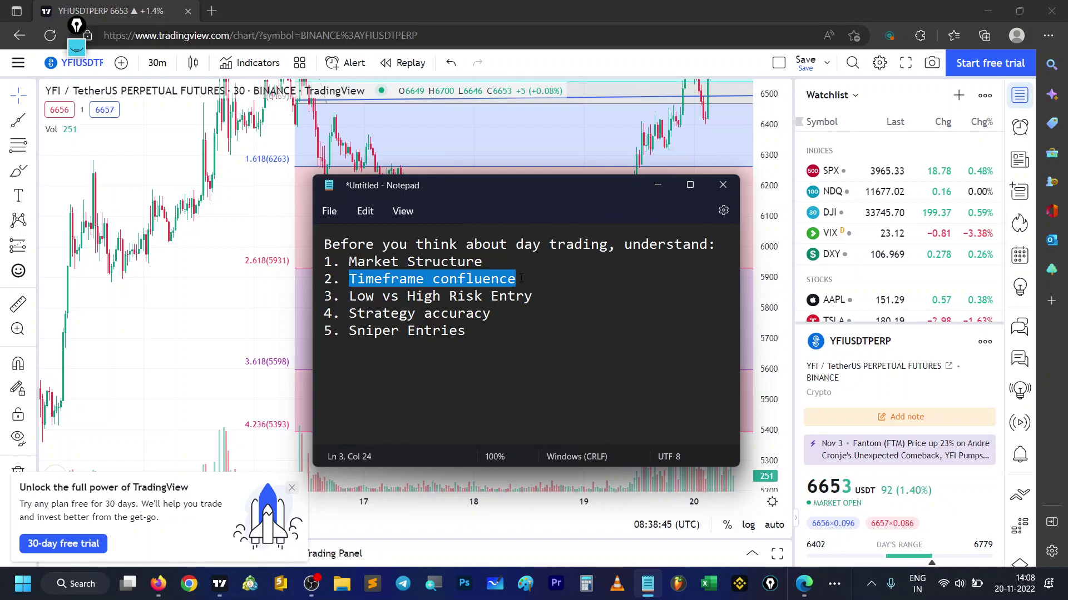
drag(348, 300, 457, 299)
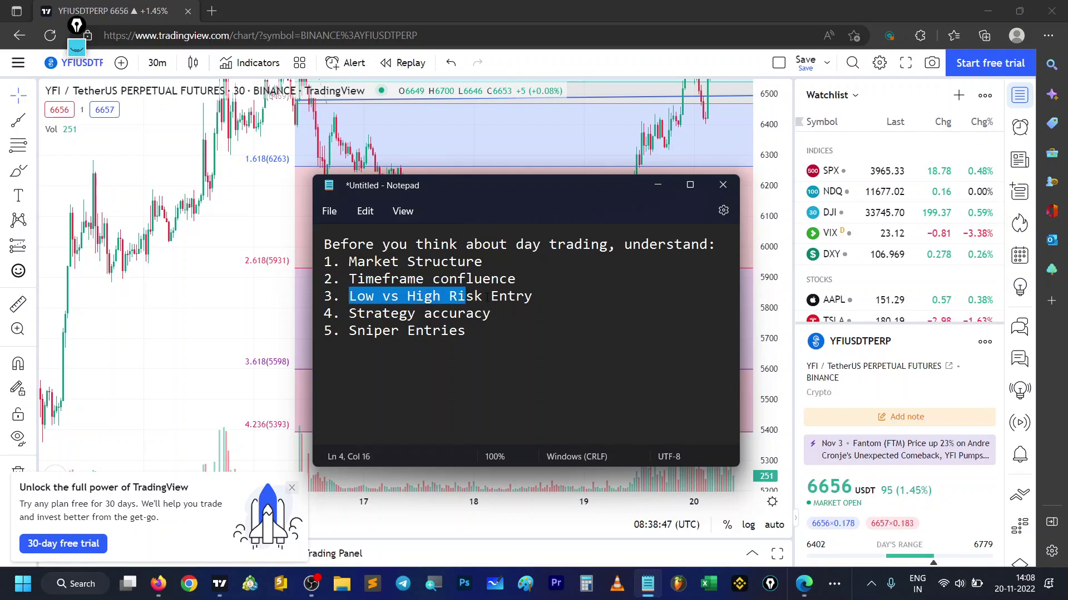
click(538, 300)
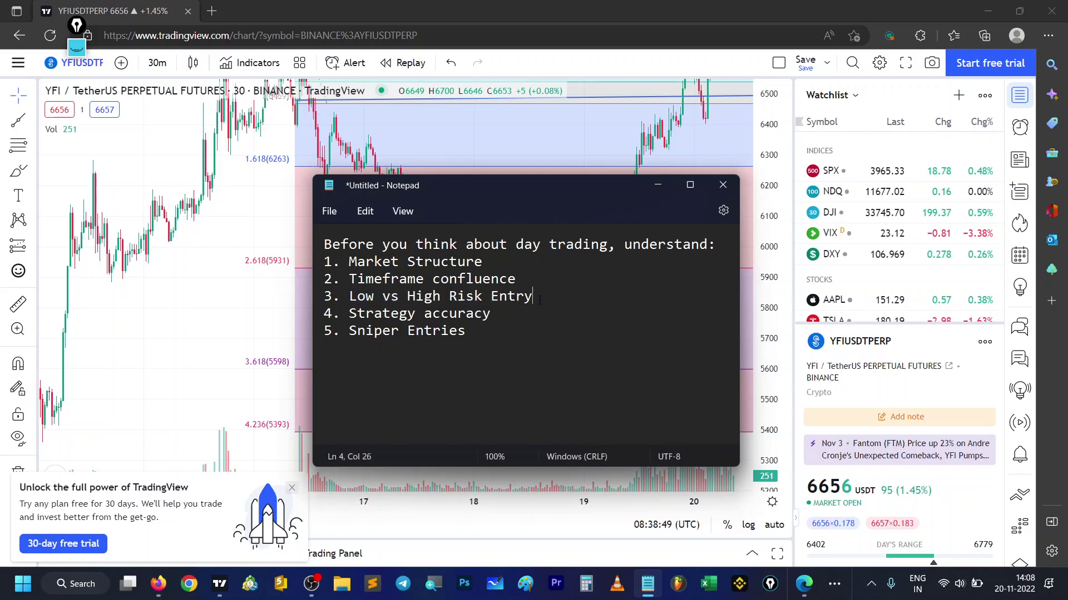
drag(348, 317, 493, 313)
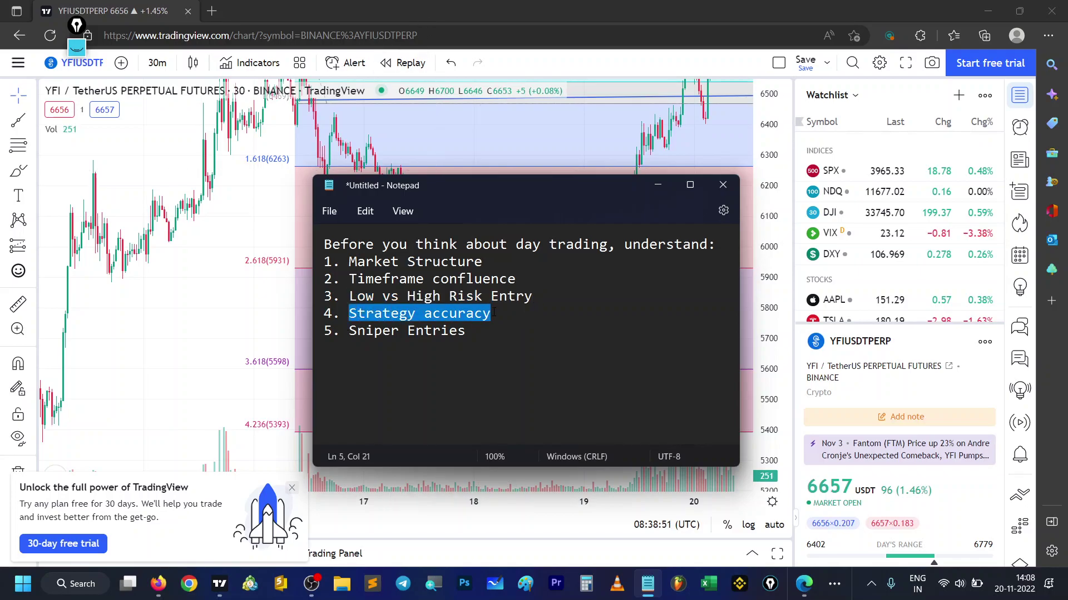
click(498, 318)
drag(349, 316, 498, 318)
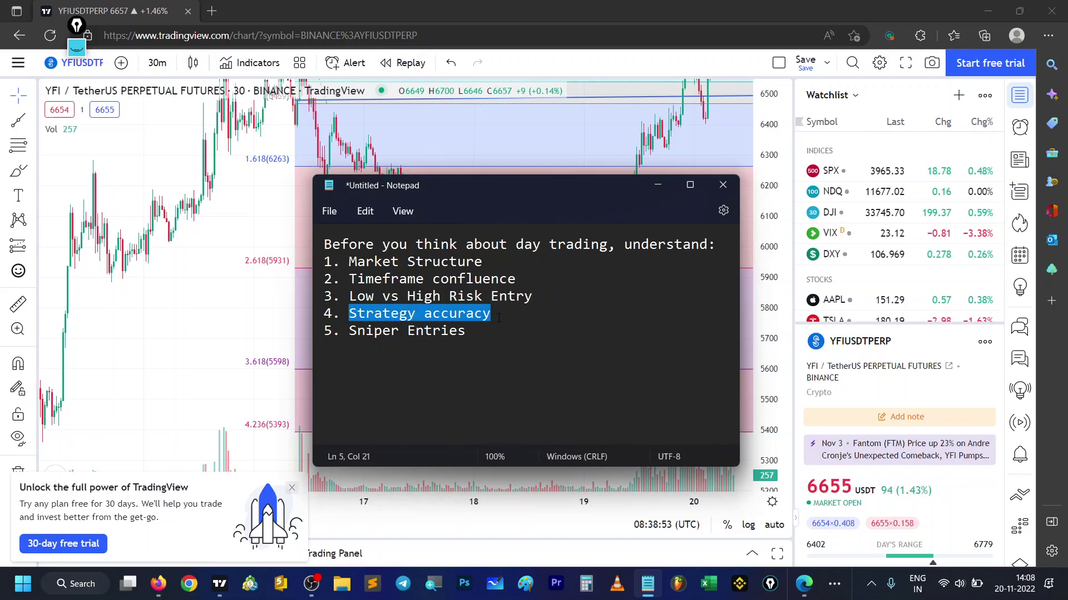
Step: Glance at the web chart's Fib levels, then highlight Sniper Entries in the Notepad list
click(403, 5)
drag(208, 234, 204, 369)
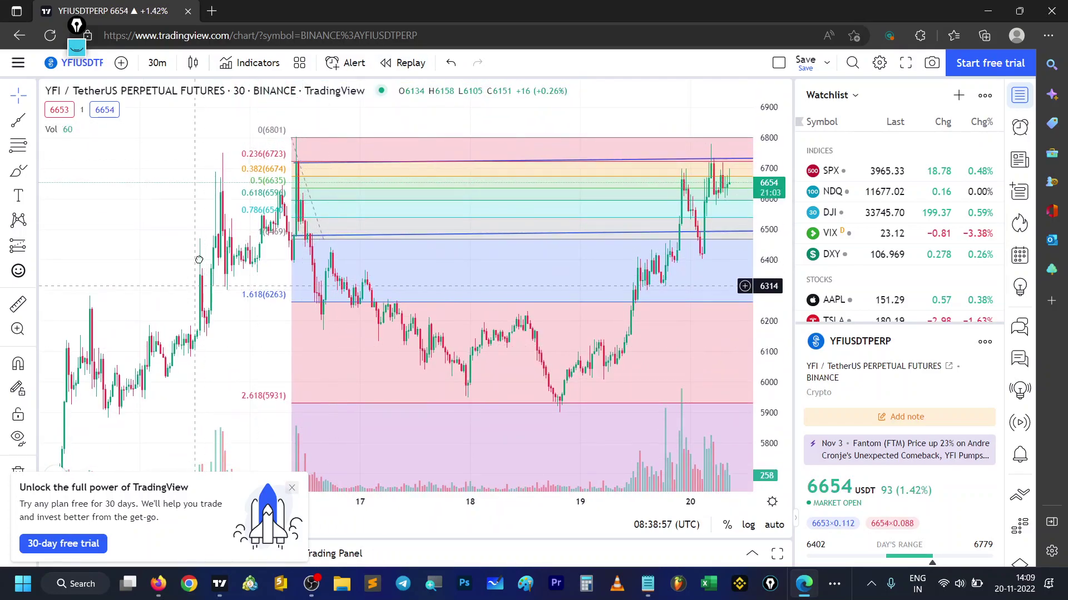
drag(198, 280, 203, 176)
click(647, 584)
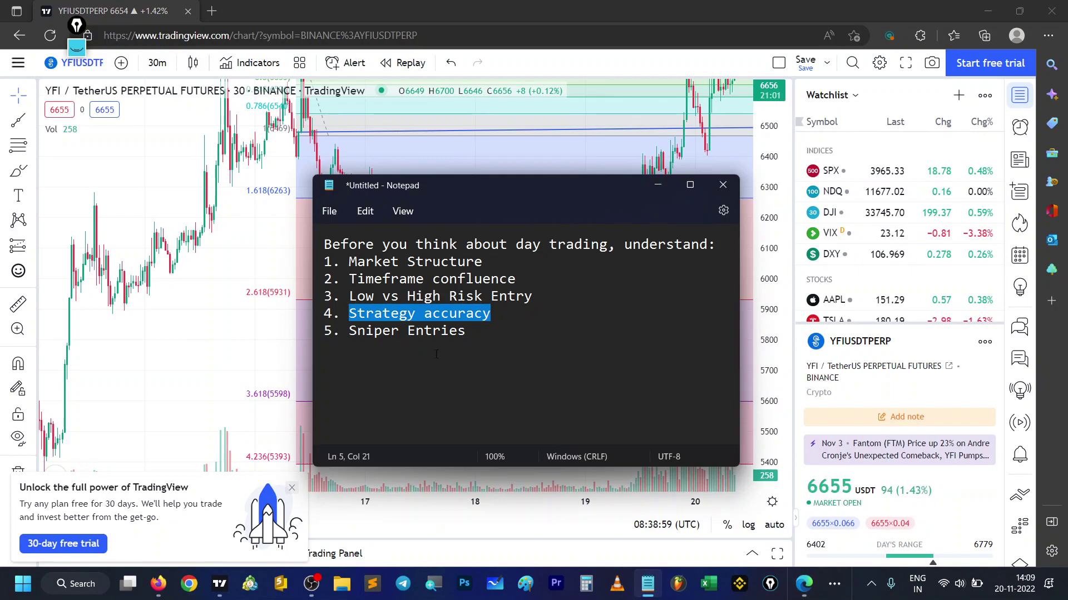
drag(350, 333, 432, 332)
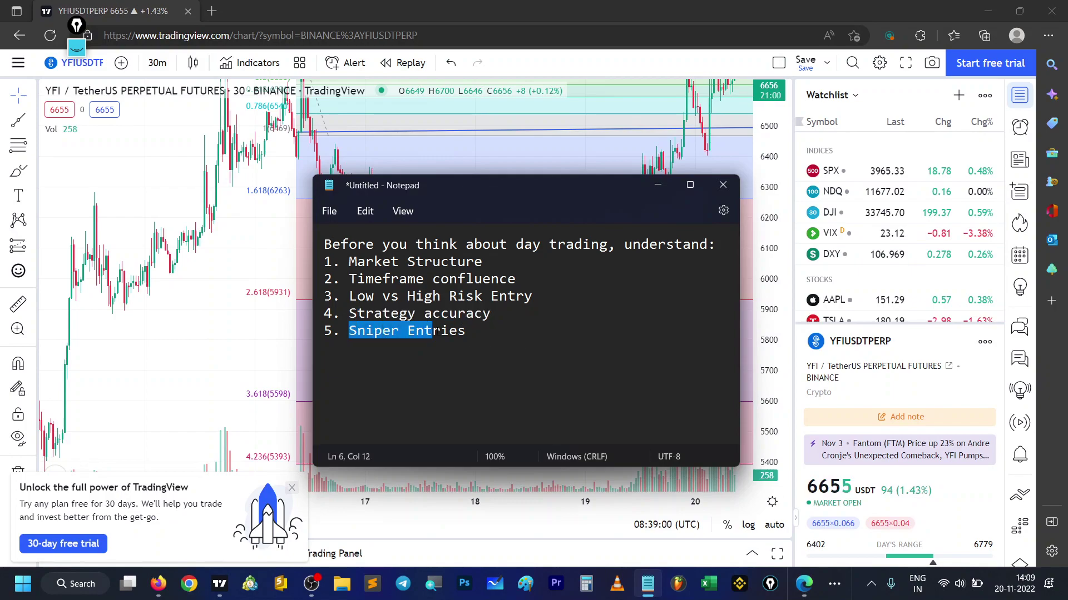
Step: Go back to the web chart and examine the 17 to 19 November swings against the Fib levels
click(448, 5)
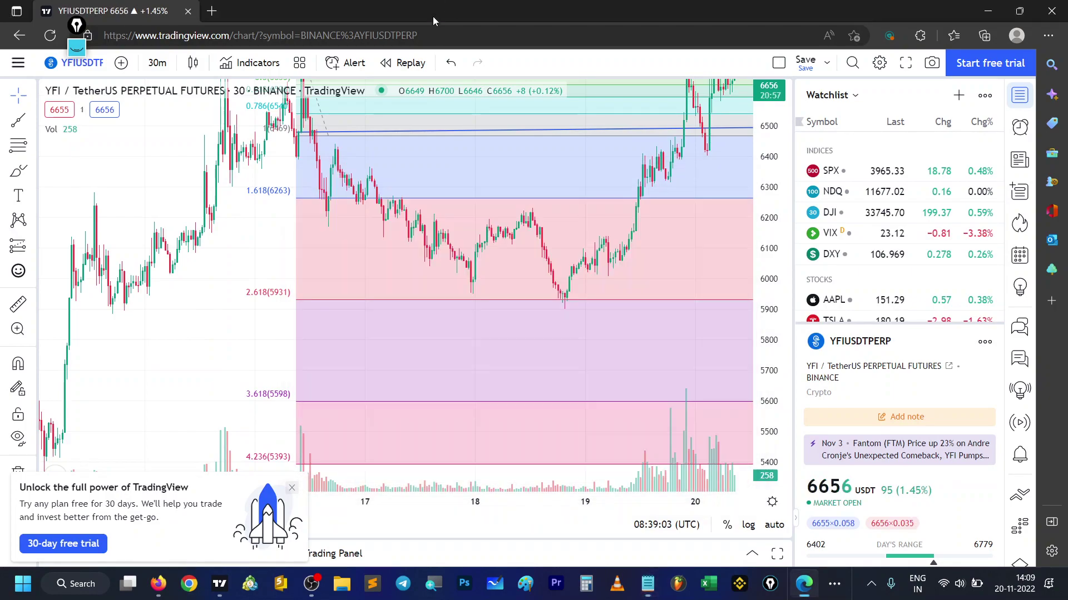
scroll(183, 288, up, 2)
drag(186, 259, 309, 262)
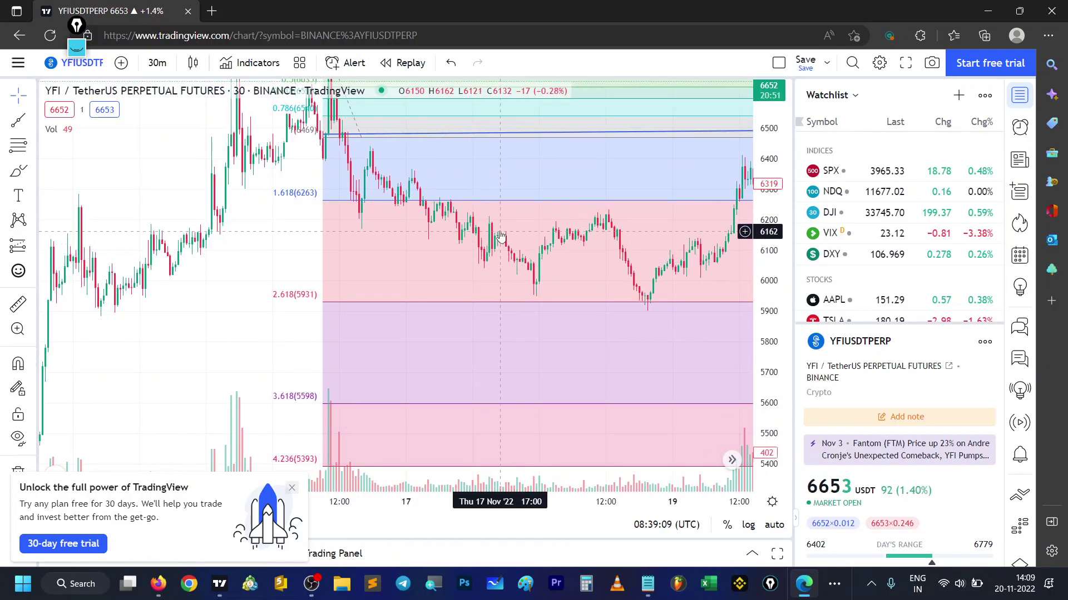
drag(765, 273, 765, 246)
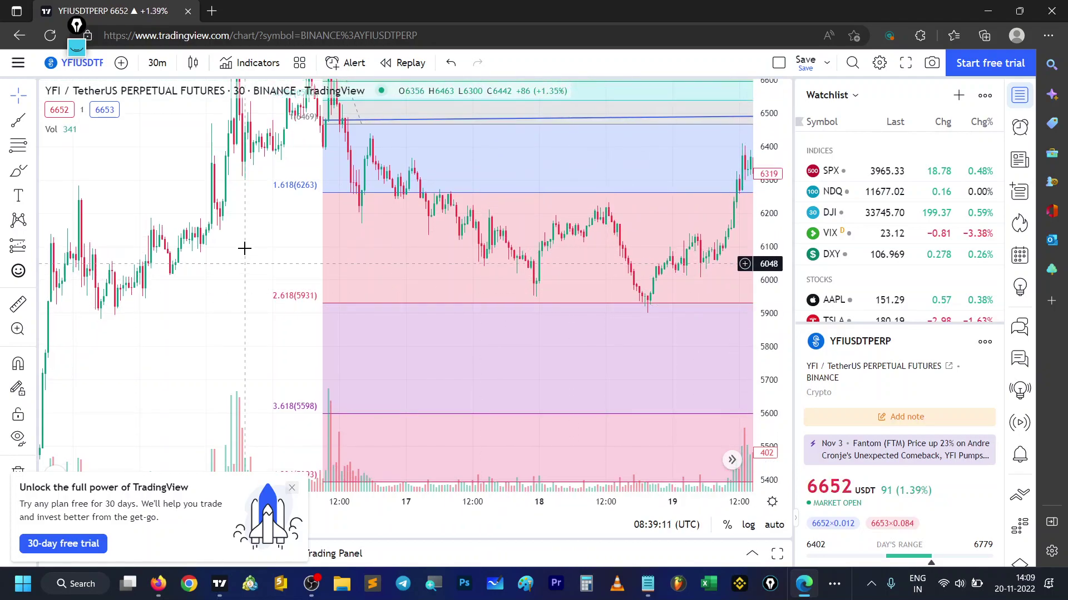
scroll(243, 253, right, 3)
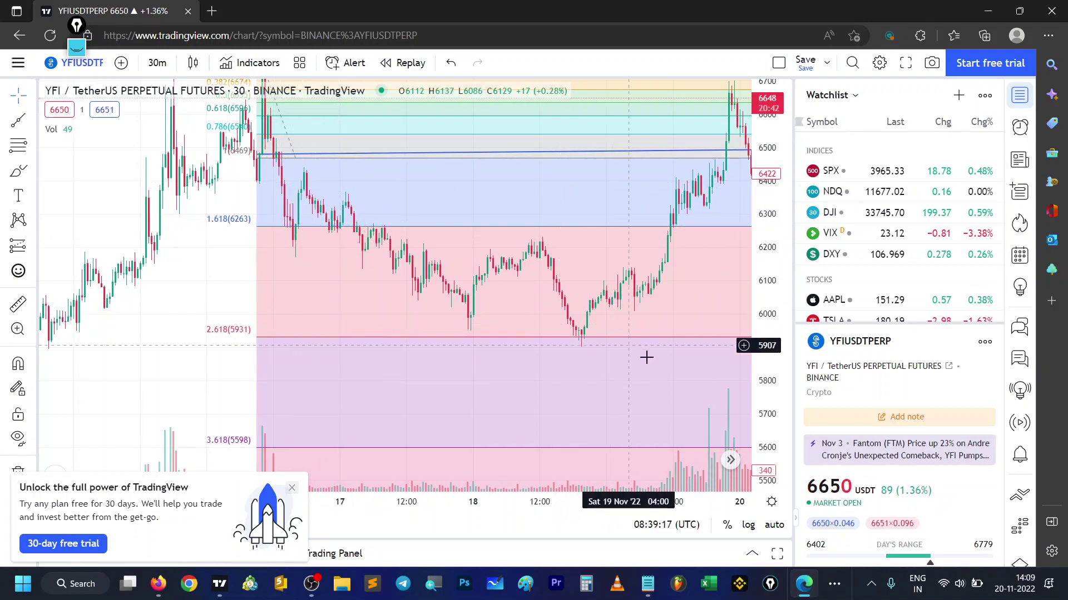
right_click(624, 319)
right_click(610, 312)
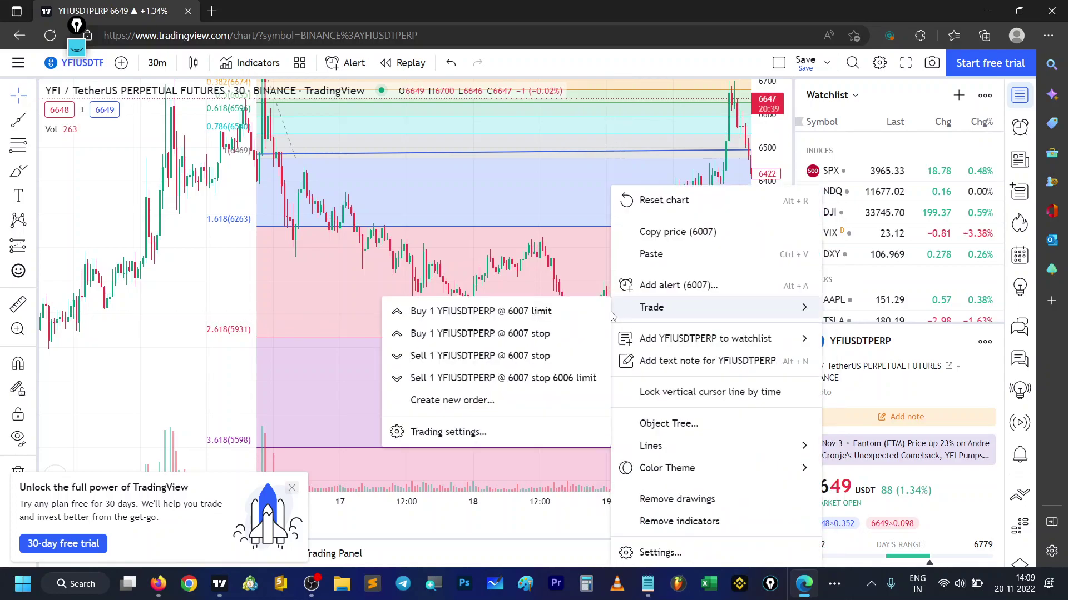
click(465, 277)
right_click(425, 312)
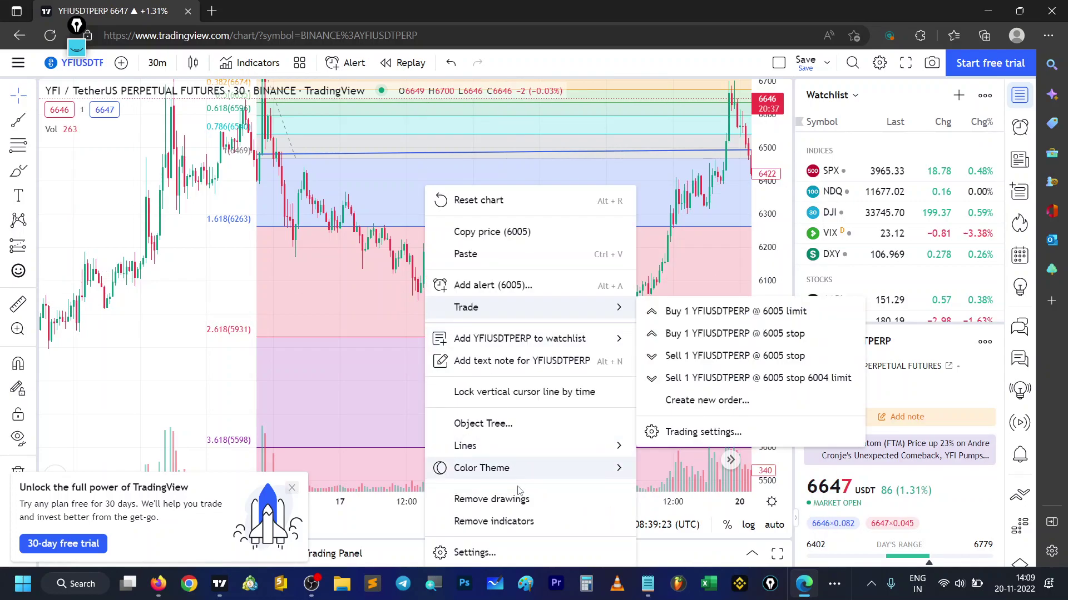
mouse_move(535, 476)
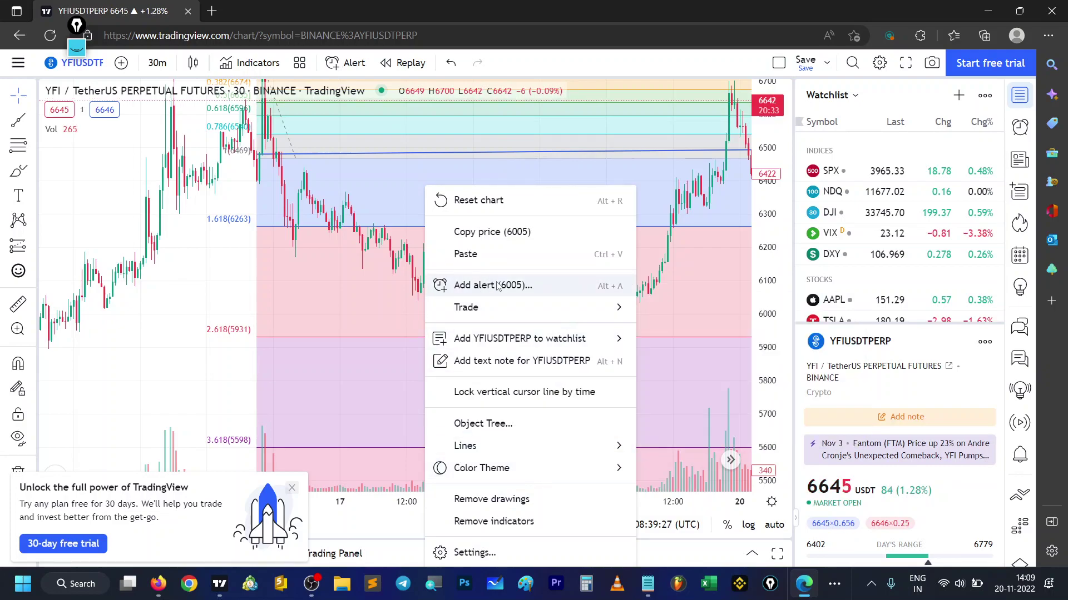
click(125, 278)
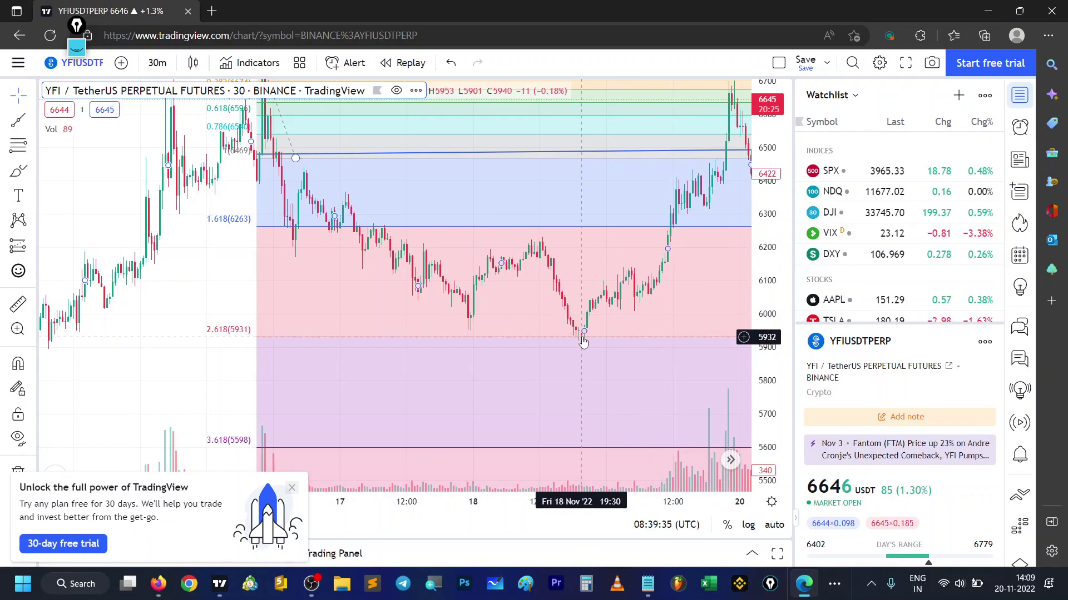
Step: Examine the 16 to 20 November price swings against the Fib levels down to 4.236 on the 30-minute chart
scroll(533, 296, down, 3)
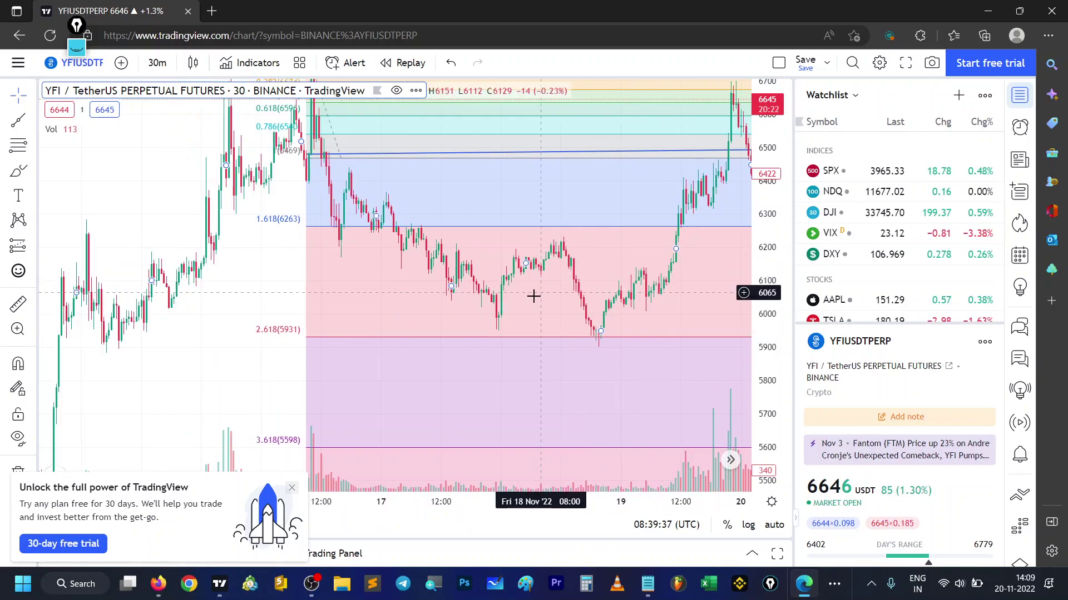
drag(305, 304, 175, 204)
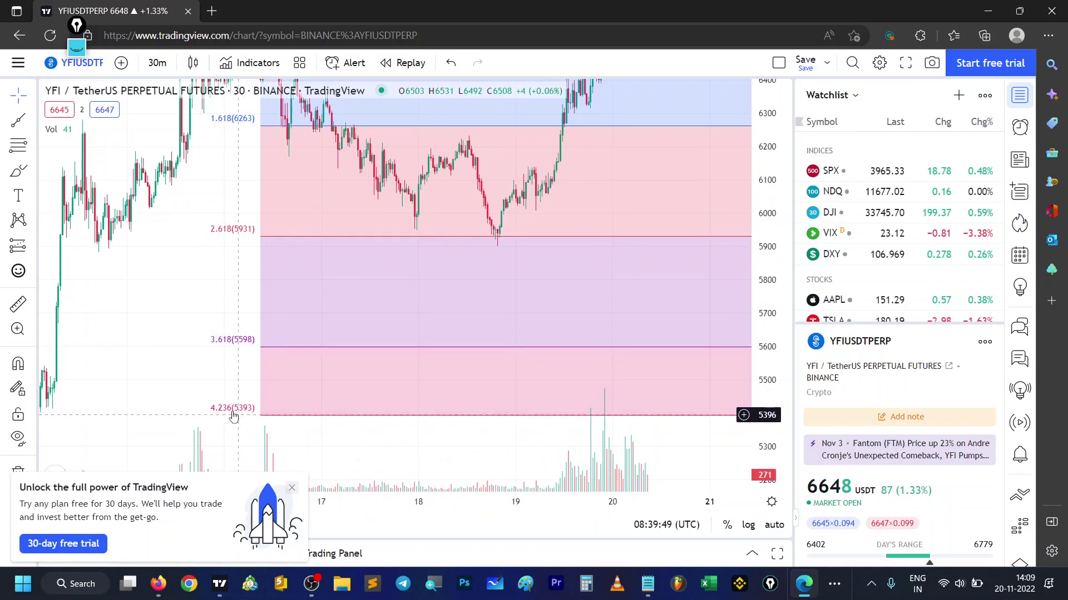
scroll(245, 355, down, 3)
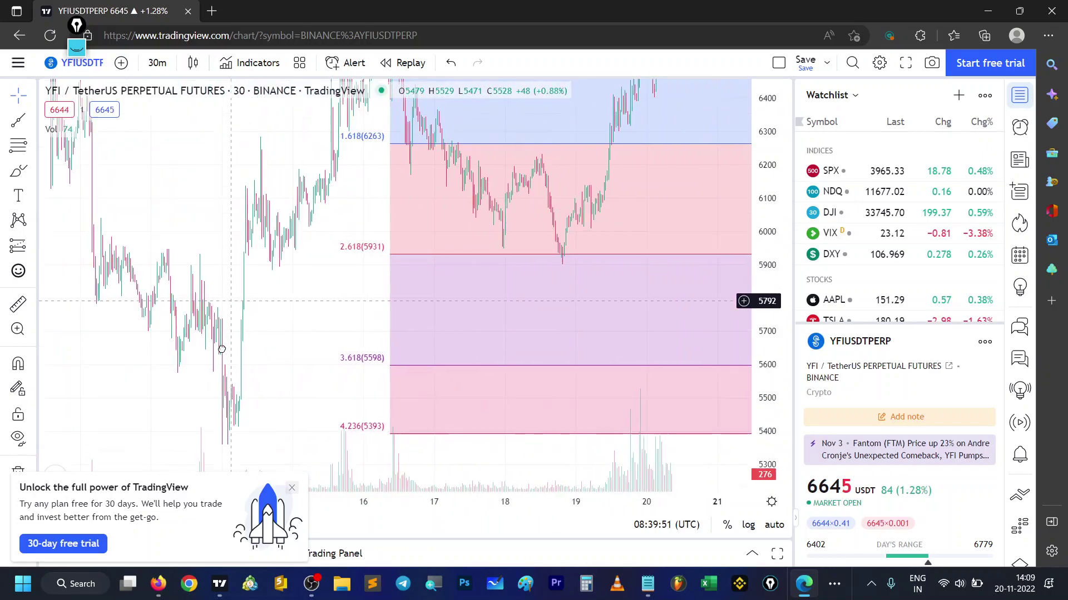
scroll(345, 223, up, 3)
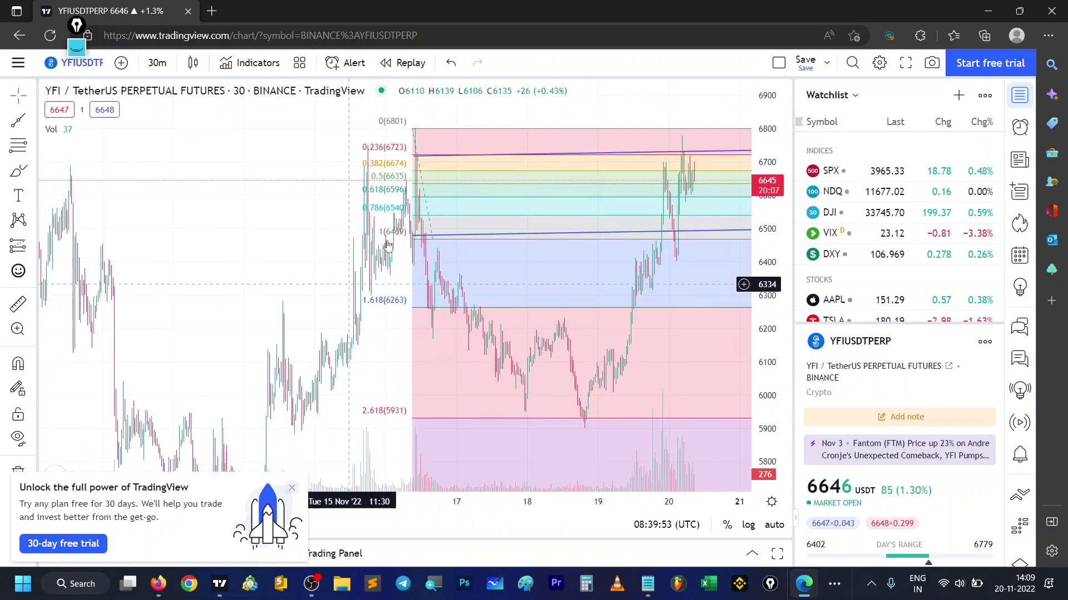
Step: Highlight topics two to five in the Notepad list, then return to the 30-minute web chart
click(652, 587)
drag(378, 304, 326, 278)
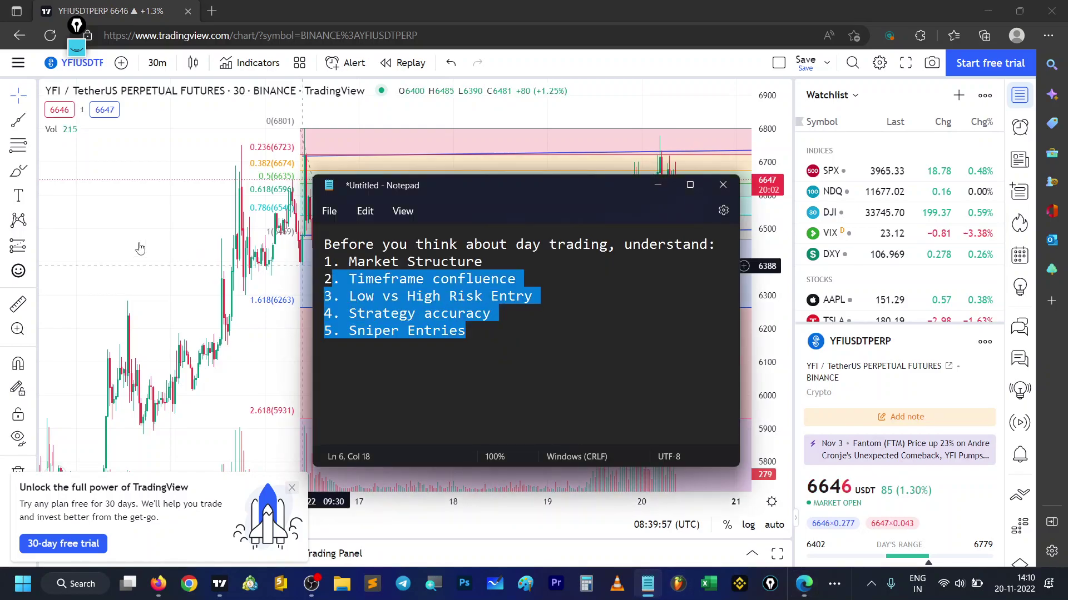
click(104, 234)
scroll(503, 409, up, 1)
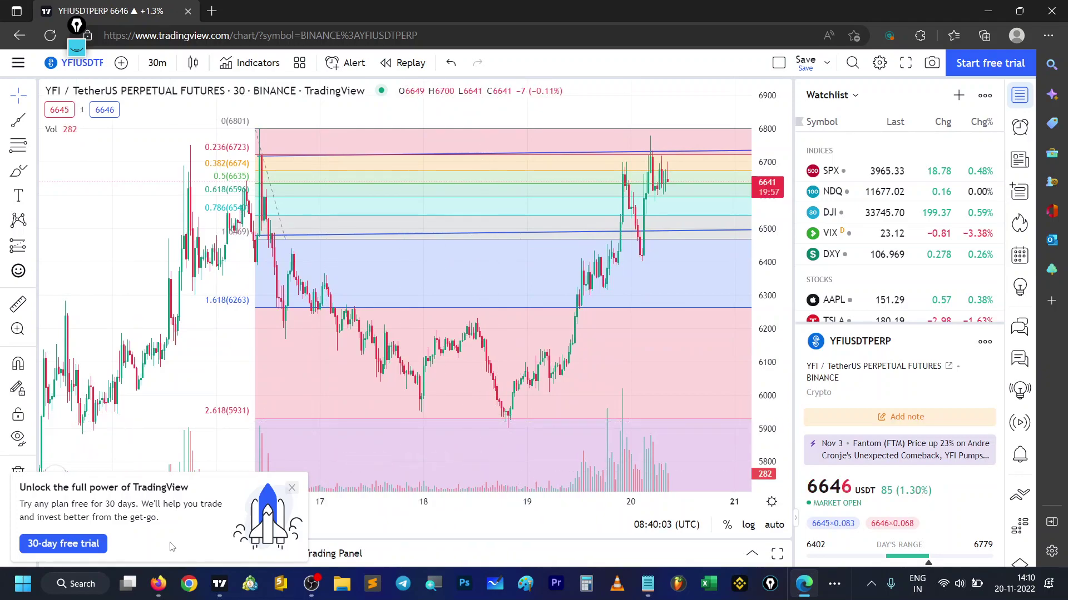
Step: Switch to the TradingView desktop chart and inspect the 19 November price action on the 1-minute timeframe
click(221, 583)
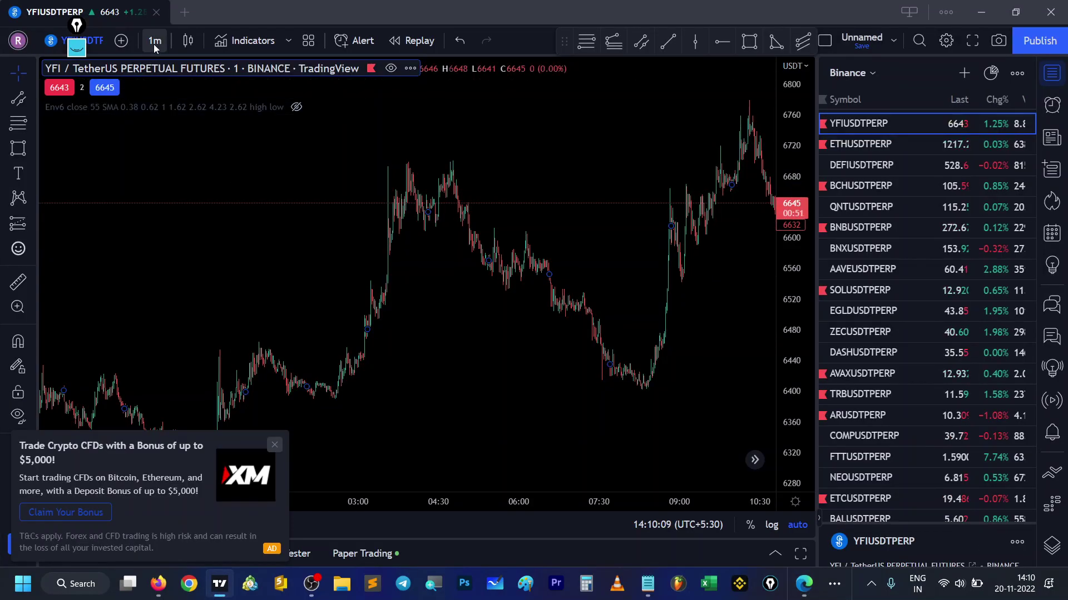
scroll(441, 223, down, 6)
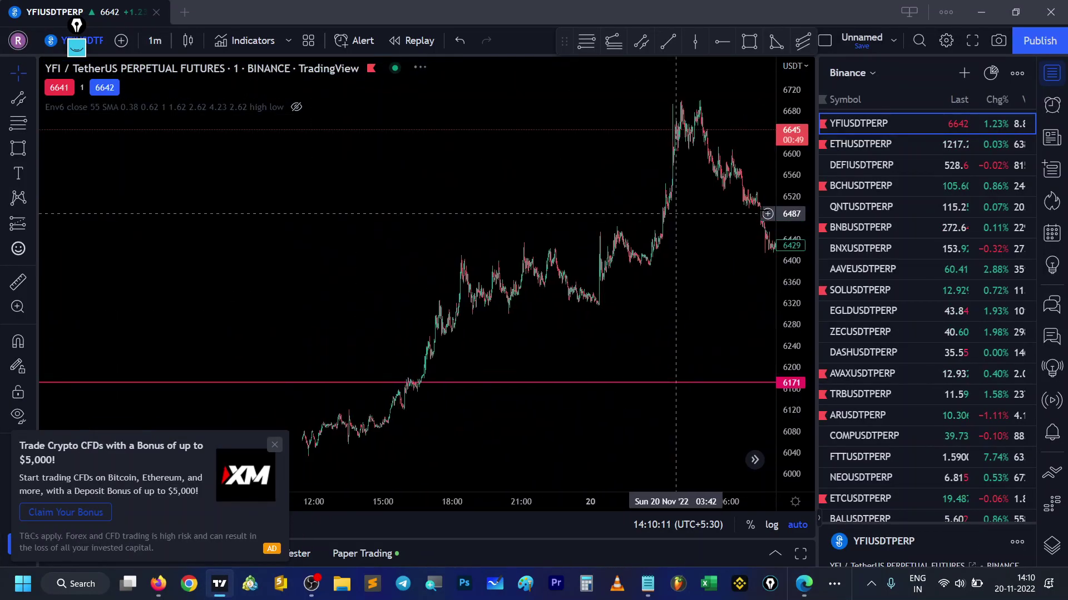
drag(425, 326, 721, 340)
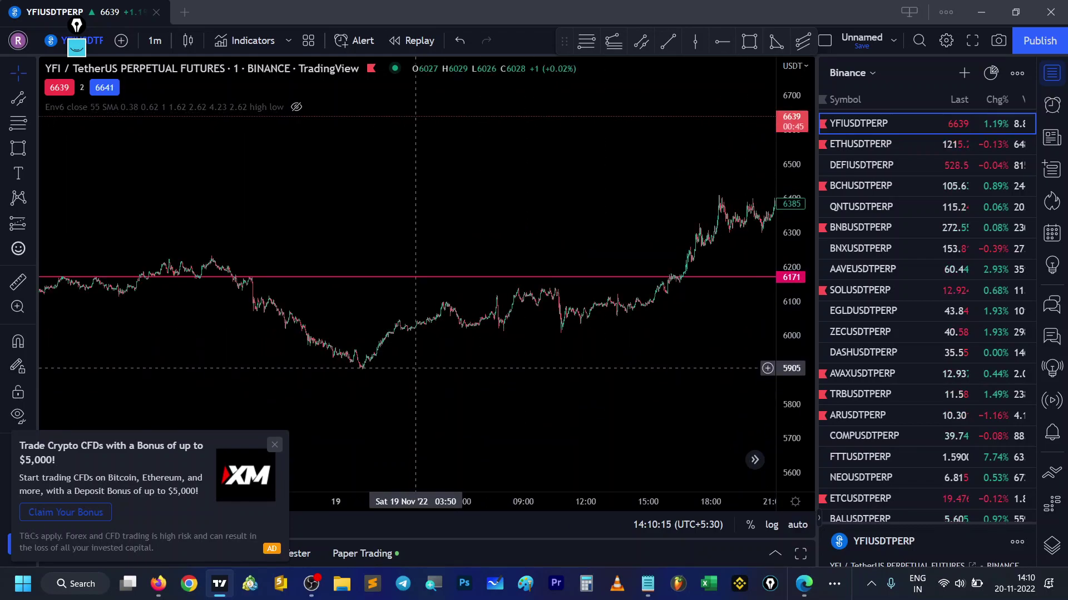
drag(417, 366, 515, 351)
scroll(584, 356, up, 3)
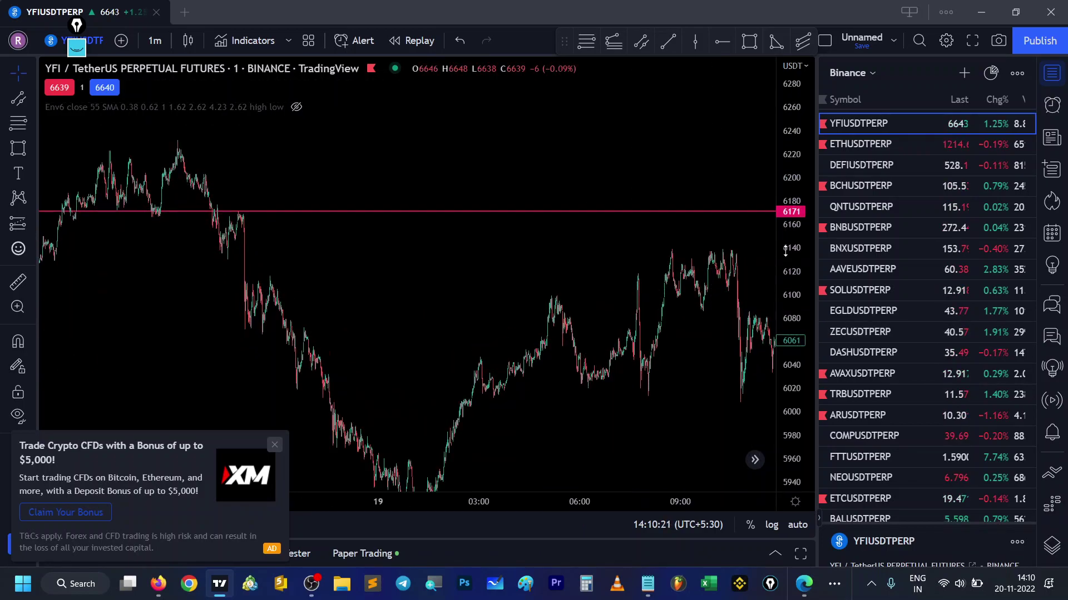
drag(549, 315, 422, 243)
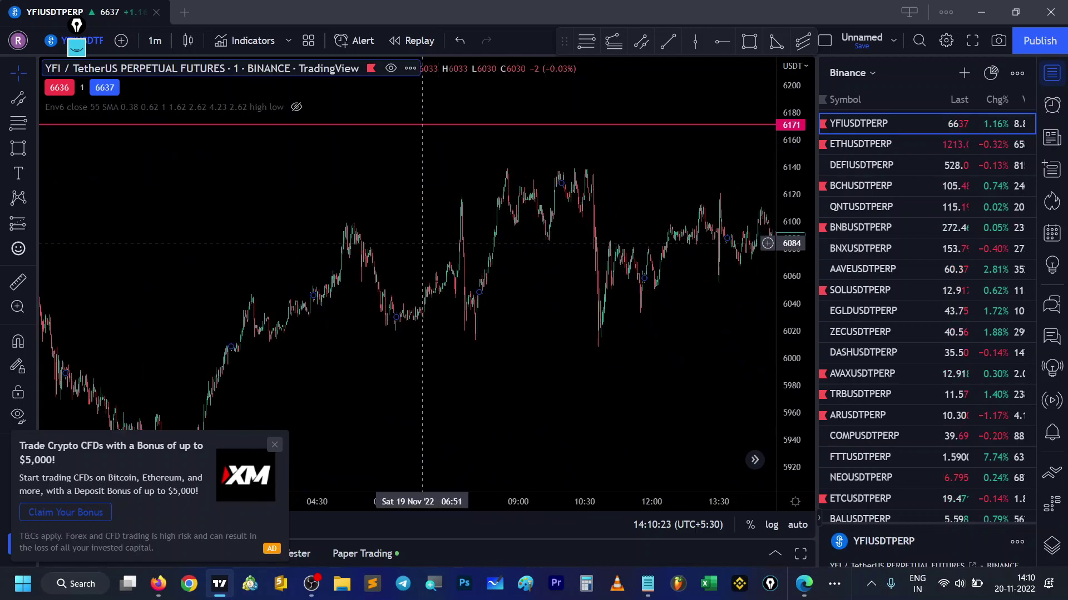
Step: Draw a descending parallel channel on 19 November, its upper line from about 6100 to 6008 and its lower line from about 6051 to 5959
click(19, 99)
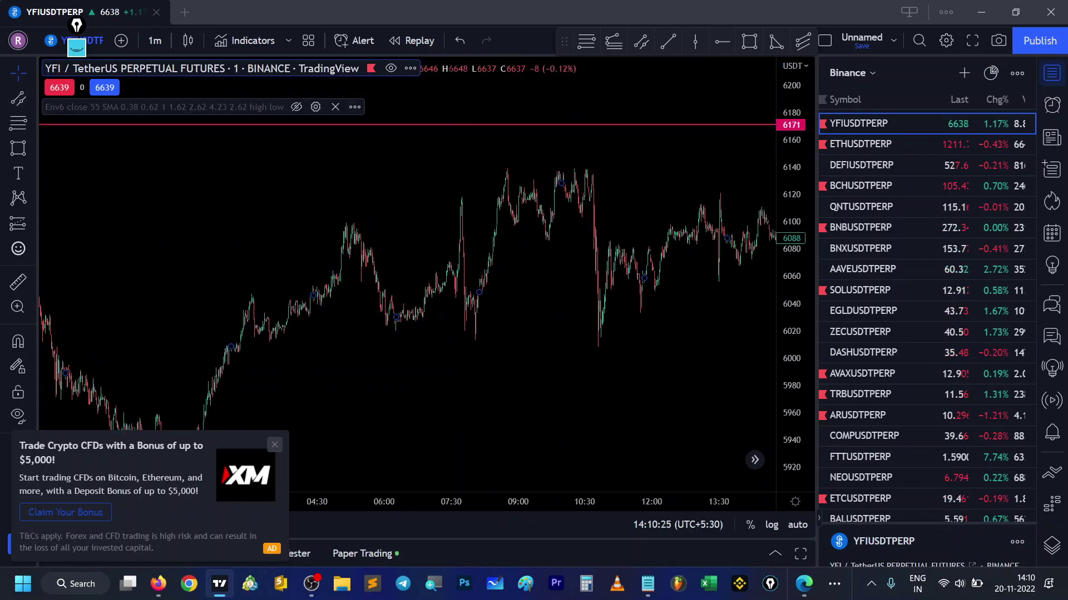
click(335, 222)
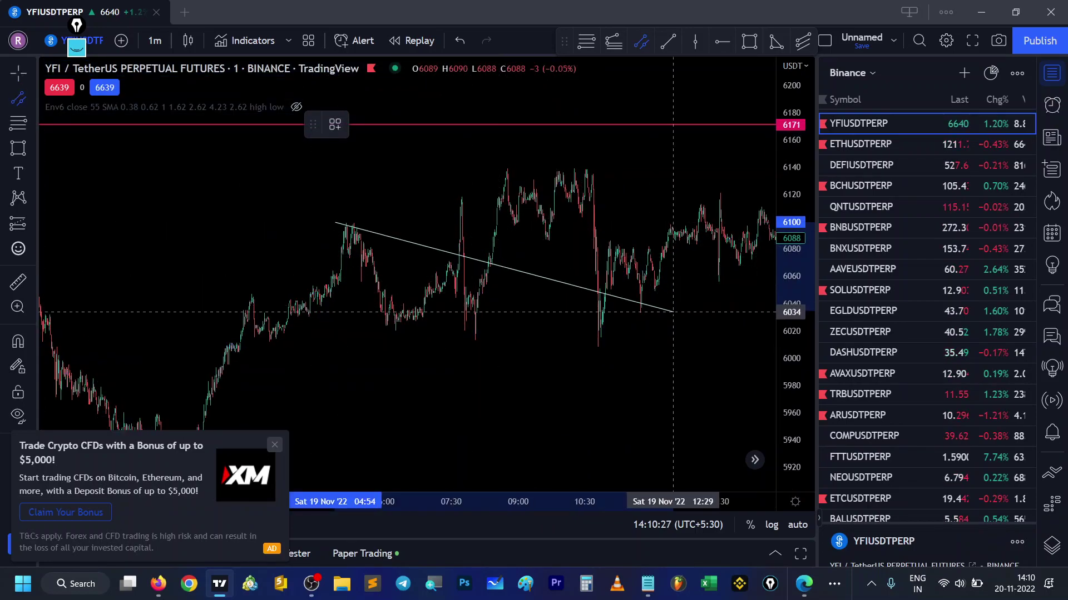
click(701, 347)
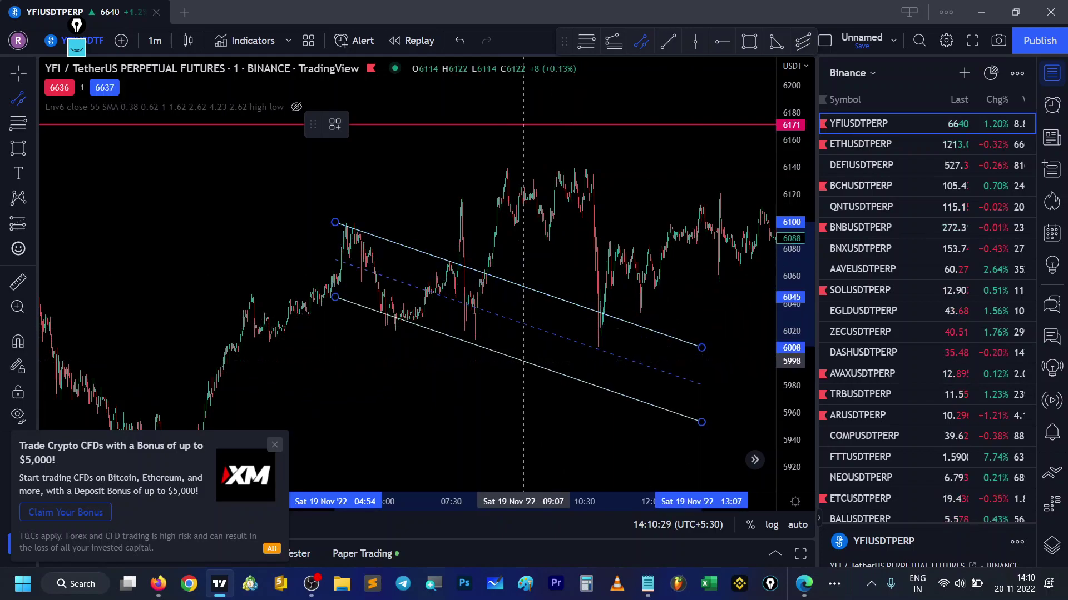
click(525, 354)
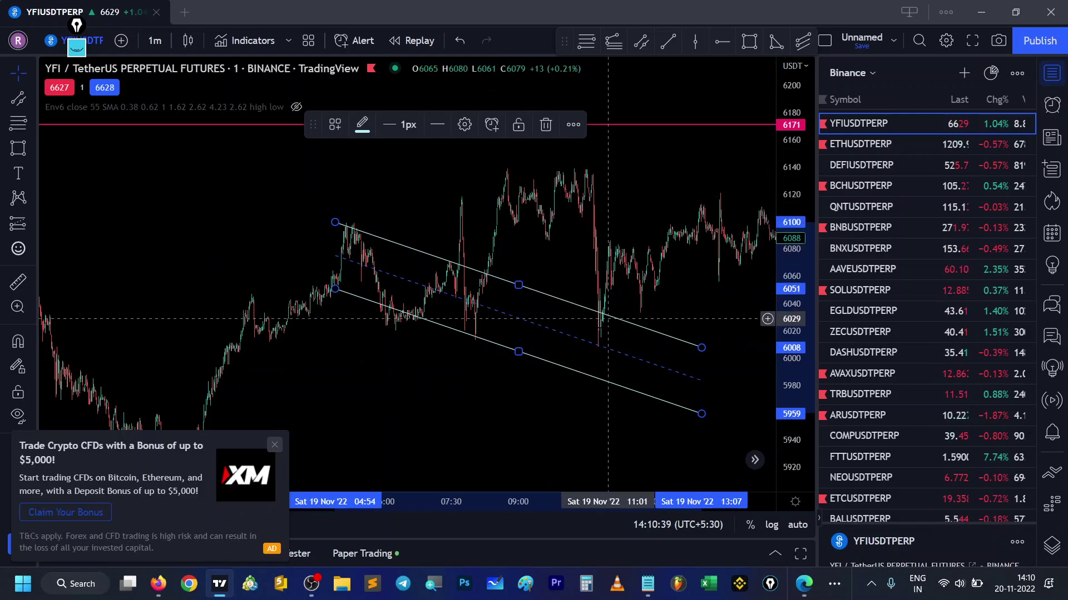
Step: Follow the 1-minute price rise after the channel up through the 6171 line on 19 November
drag(681, 304, 477, 370)
drag(652, 290, 612, 392)
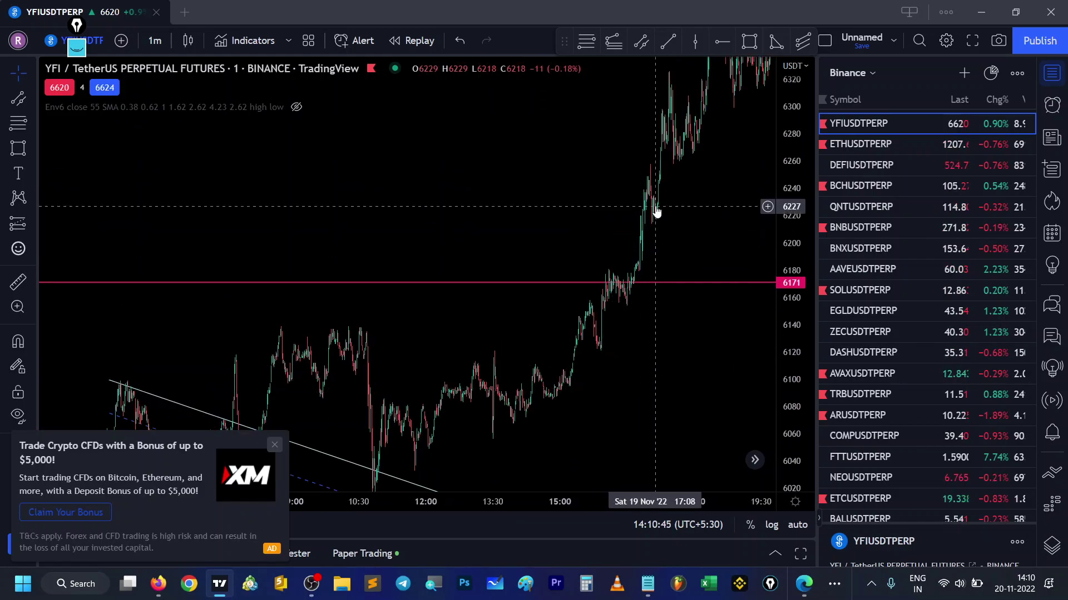
drag(655, 206, 650, 211)
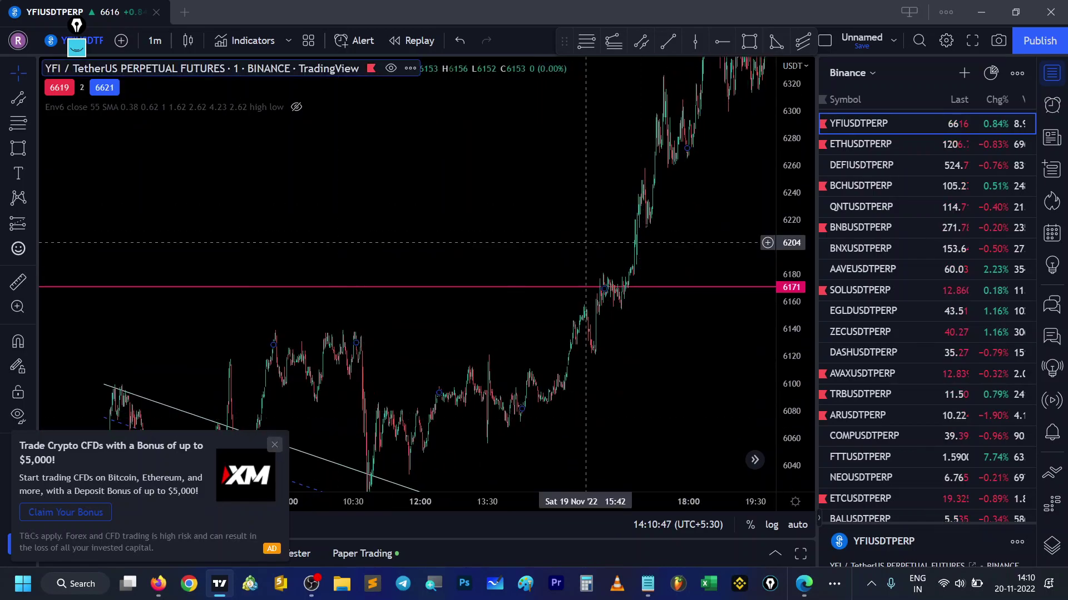
click(162, 585)
click(163, 587)
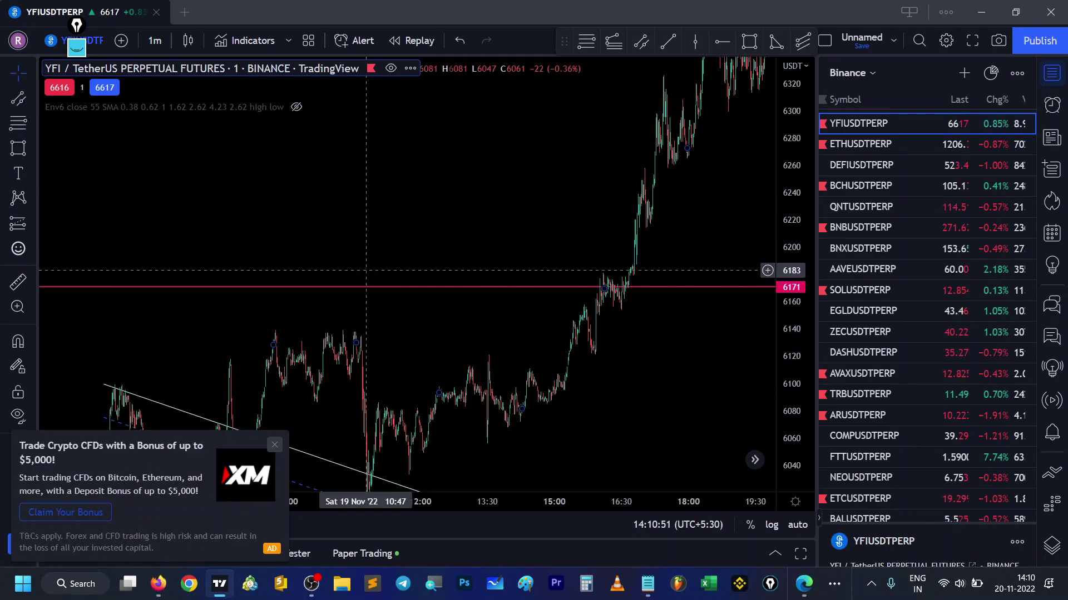
Step: Switch back to the web chart in the browser and reload the page, confirming the reload
click(804, 583)
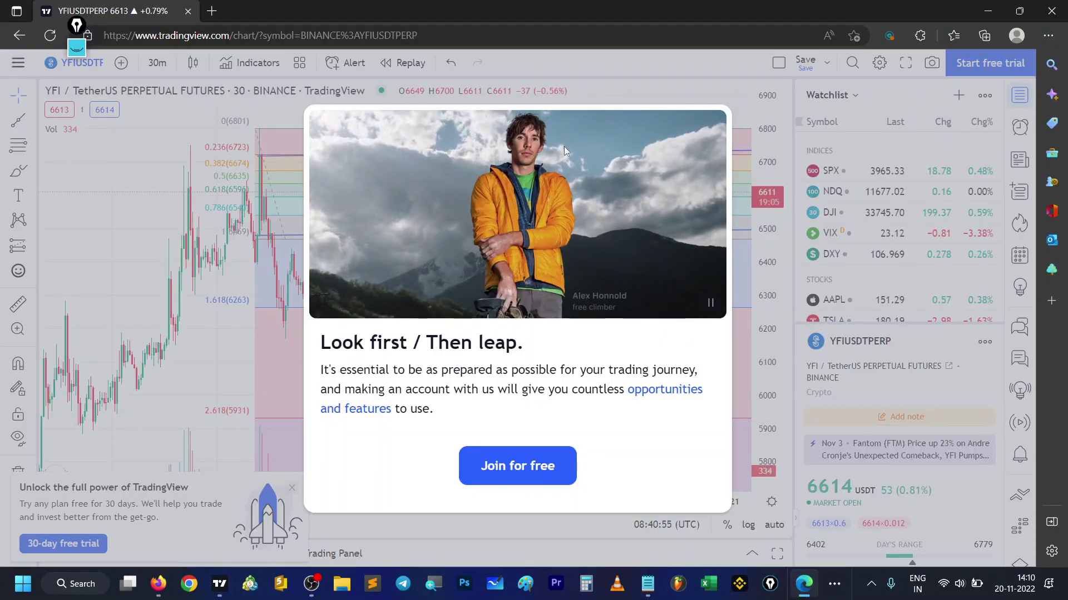
click(50, 36)
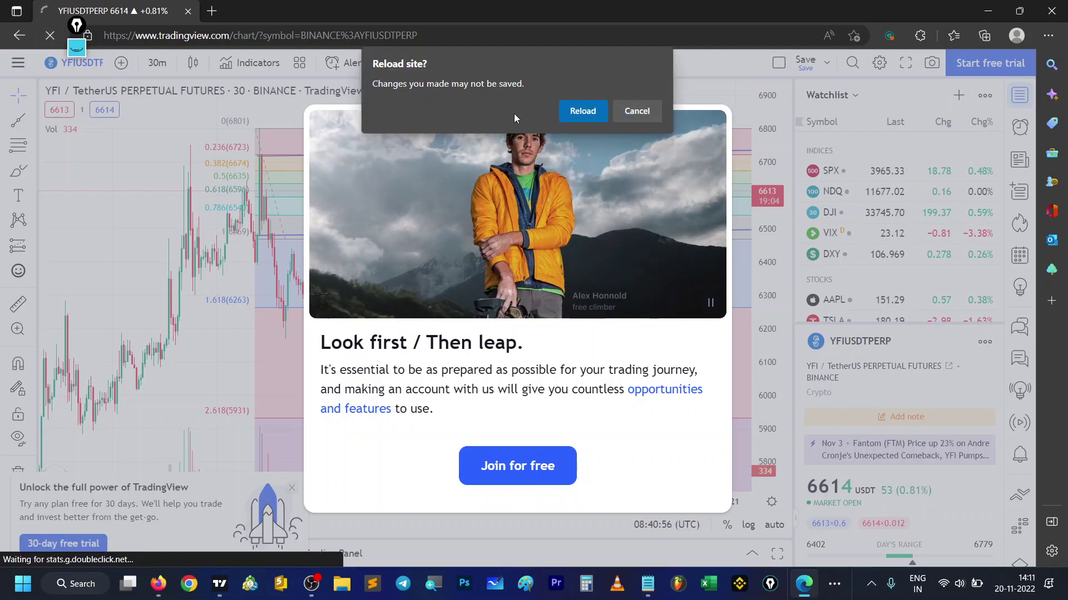
click(588, 114)
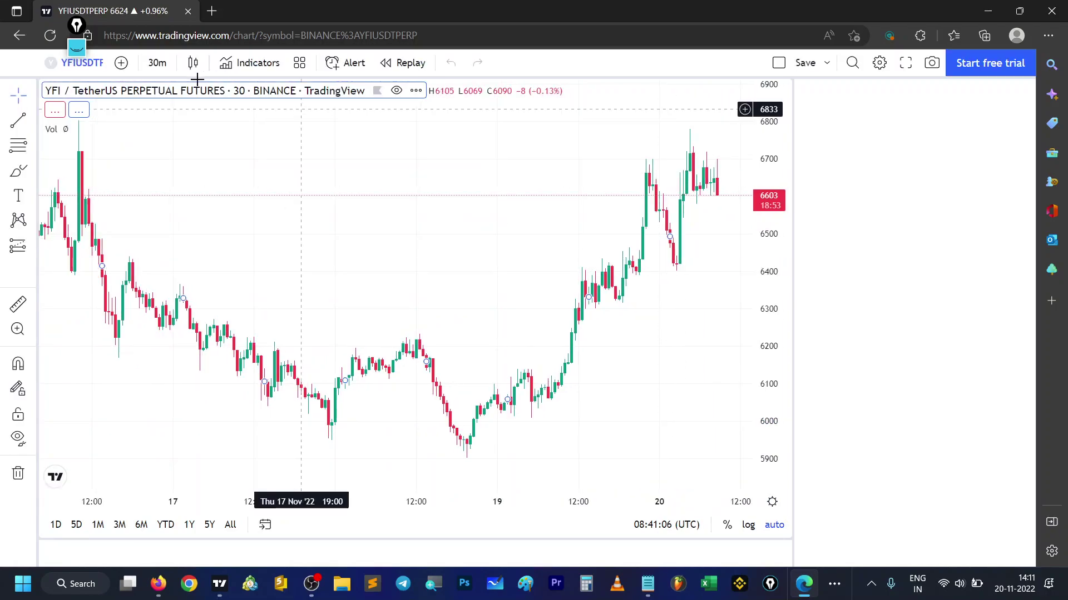
Step: Draw a Fib Retracement from about 6020 to the 5900 low on 18 November, and move its upper anchor to about 6041 at 21:00
scroll(415, 236, up, 2)
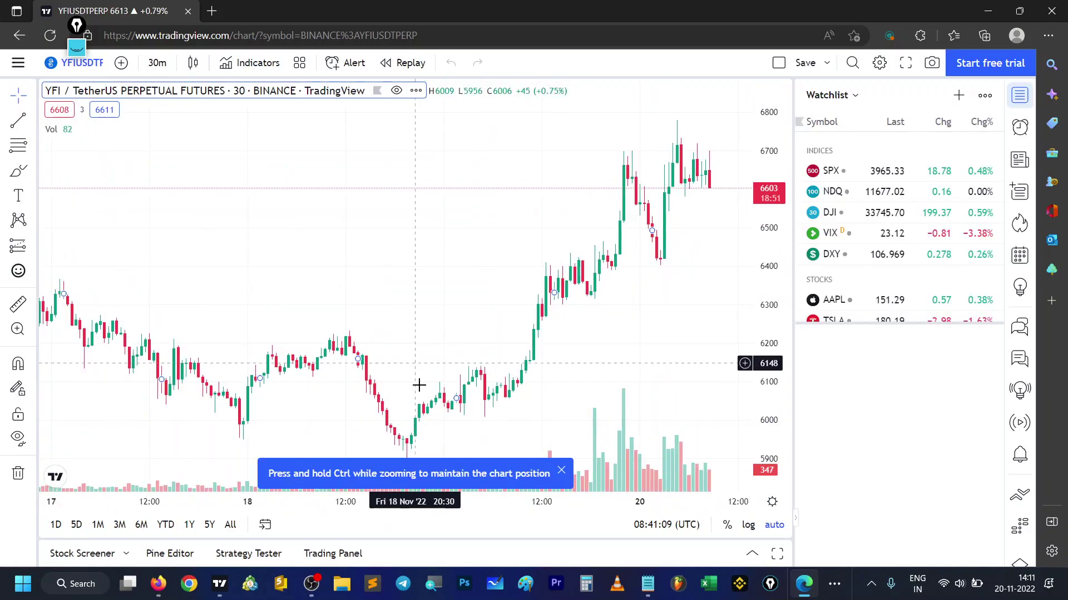
drag(457, 356, 504, 257)
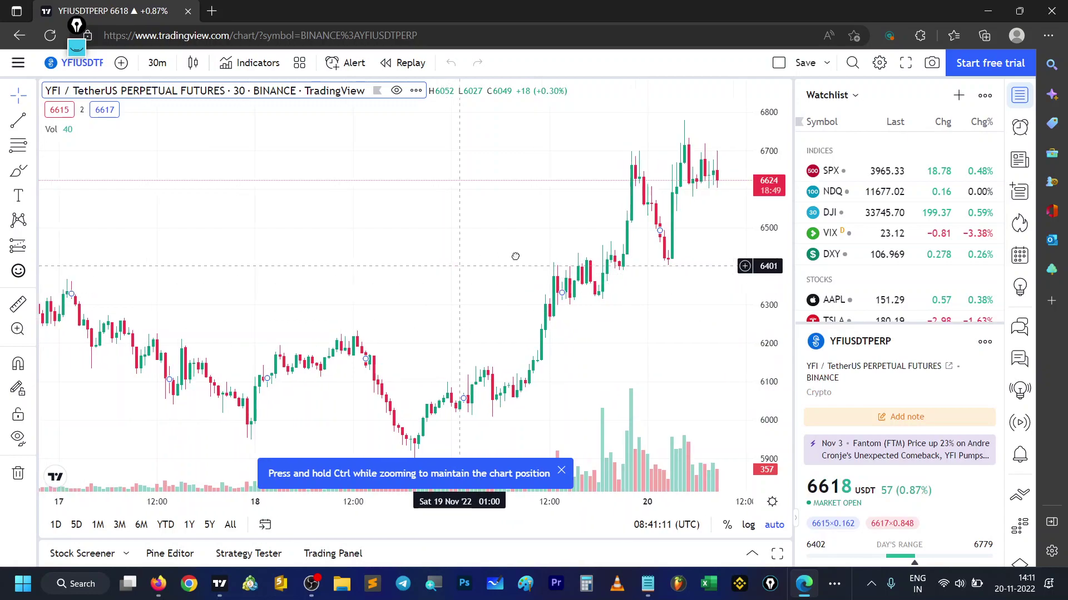
scroll(607, 281, up, 5)
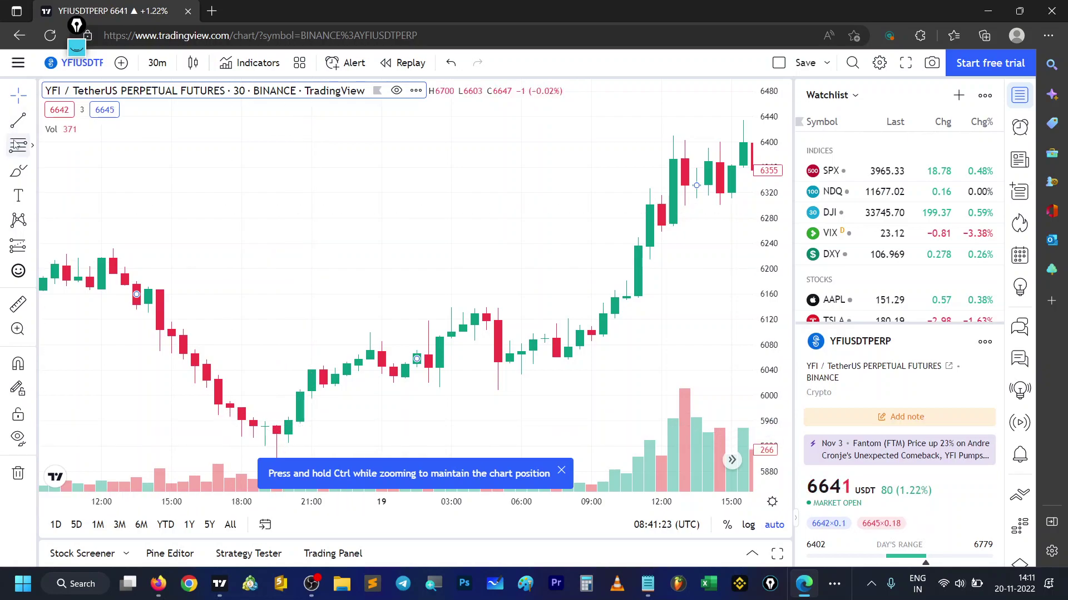
click(18, 145)
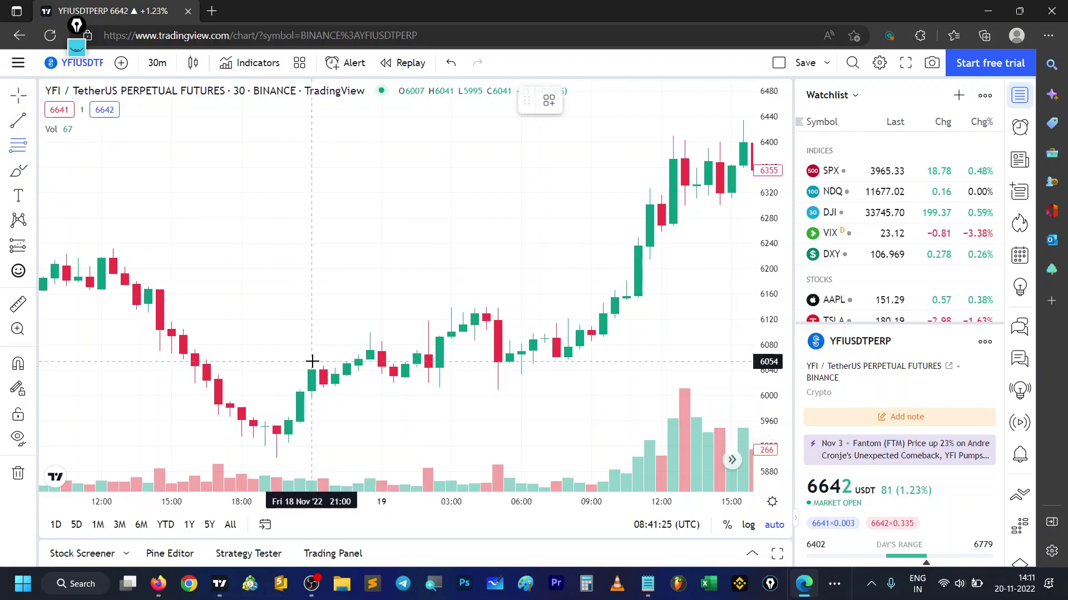
click(299, 383)
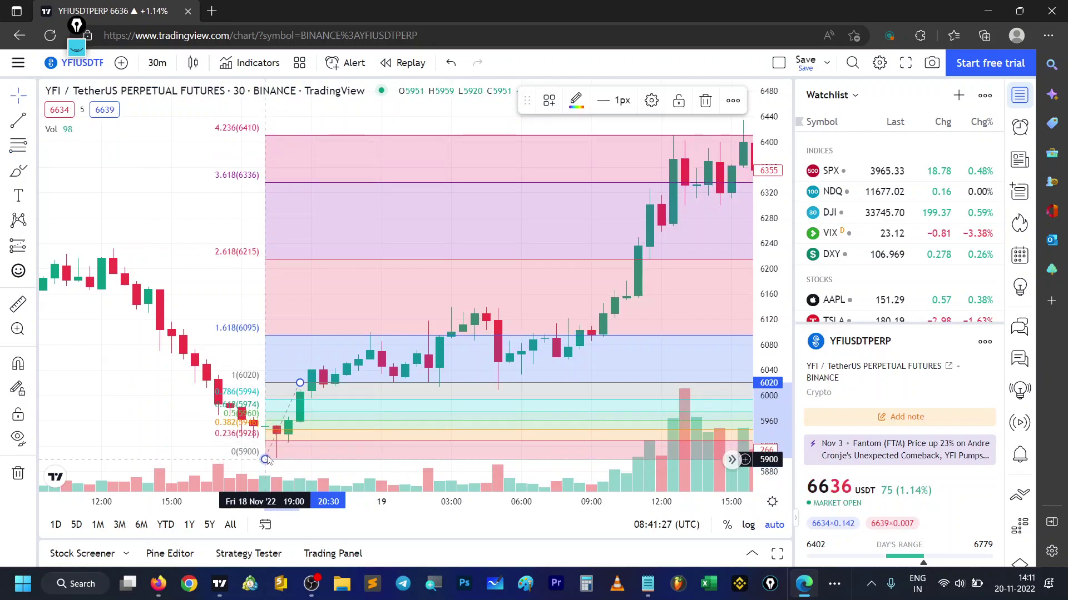
click(265, 459)
drag(300, 383, 310, 374)
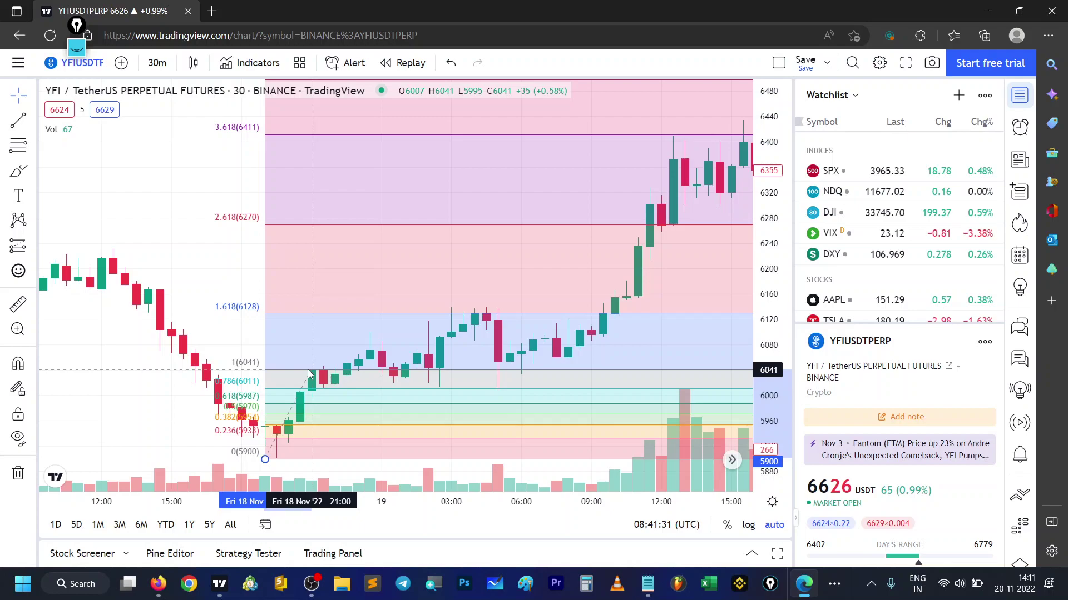
Step: Examine the 18 to 20 November rise candle by candle against the new Fib levels up to 4.236
scroll(419, 408, down, 3)
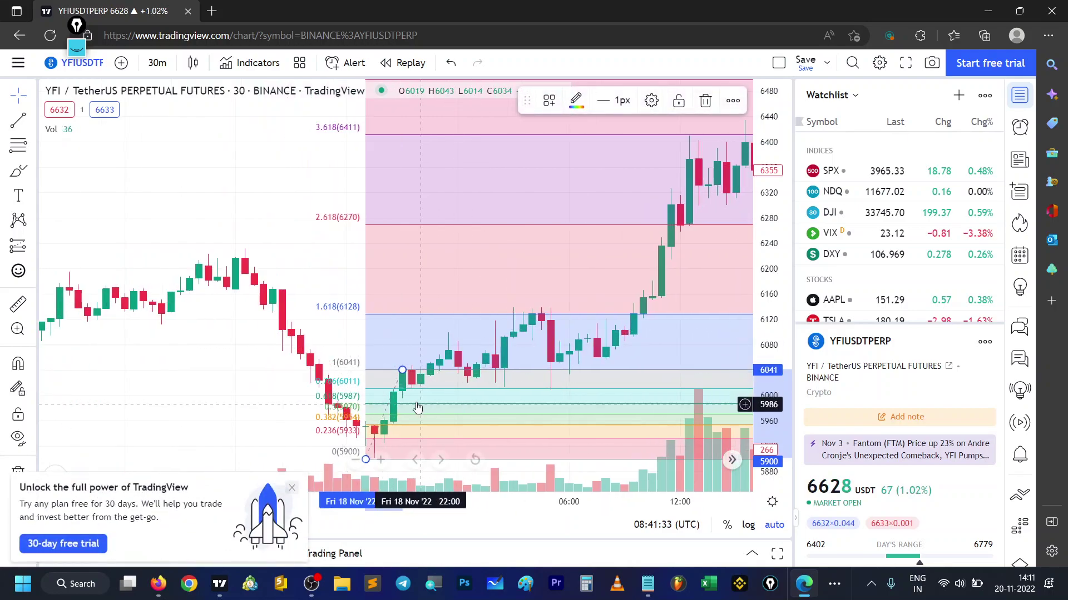
scroll(420, 408, up, 2)
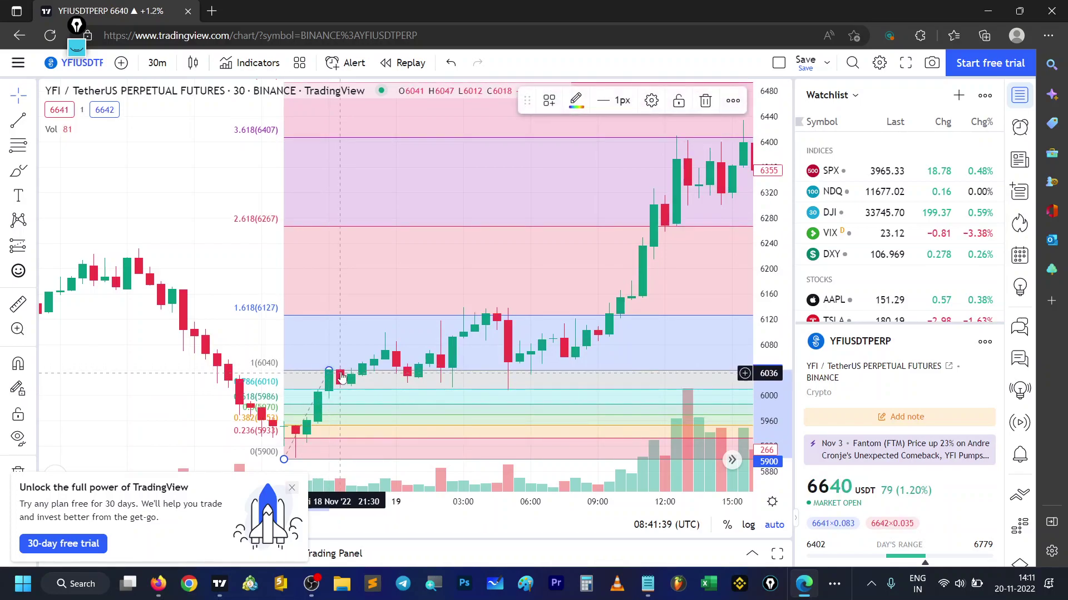
scroll(286, 382, down, 1)
scroll(286, 382, down, 1)
drag(306, 221, 177, 234)
scroll(176, 233, down, 4)
mouse_move(282, 215)
mouse_down()
mouse_move(151, 223)
mouse_move(146, 248)
mouse_move(281, 241)
mouse_up()
scroll(158, 238, up, 1)
scroll(410, 367, up, 3)
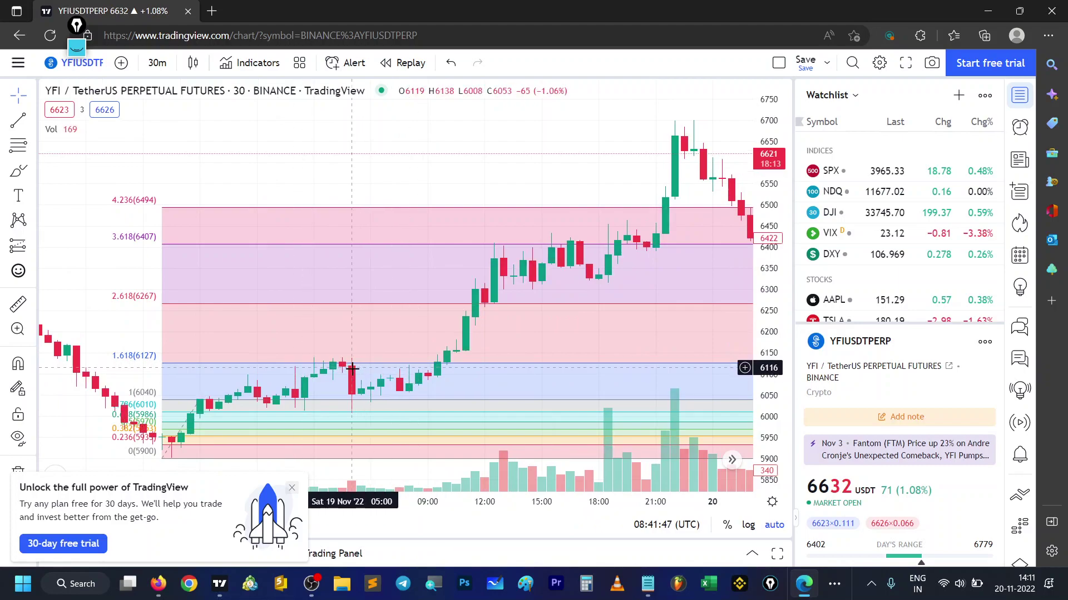
scroll(417, 381, down, 1)
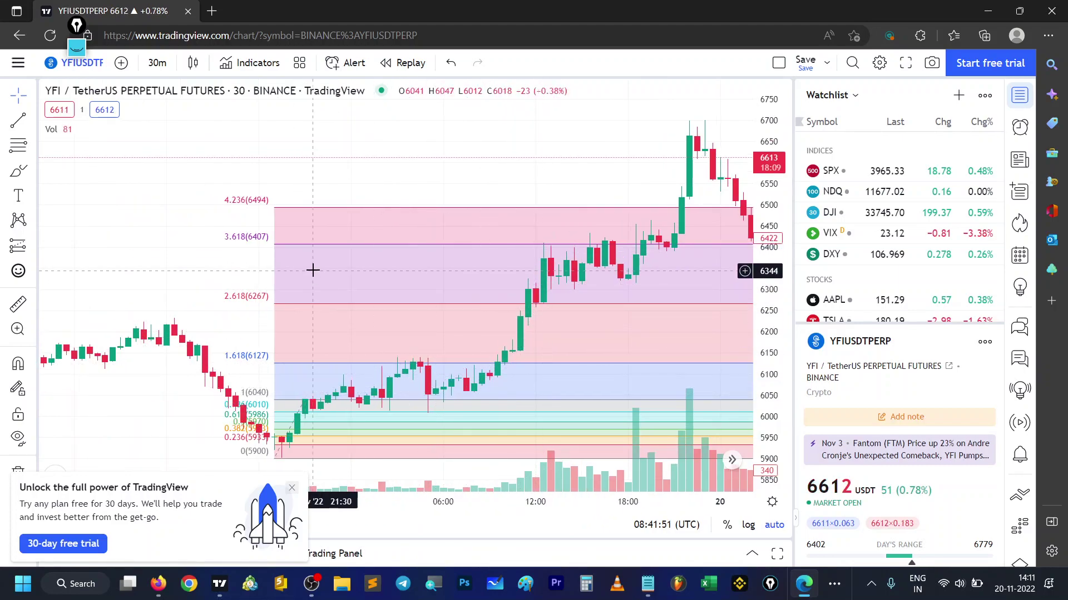
Step: Examine the whole move from the 5900 low to the 20 November highs against the Fib extension levels
scroll(412, 245, down, 2)
drag(389, 187, 248, 186)
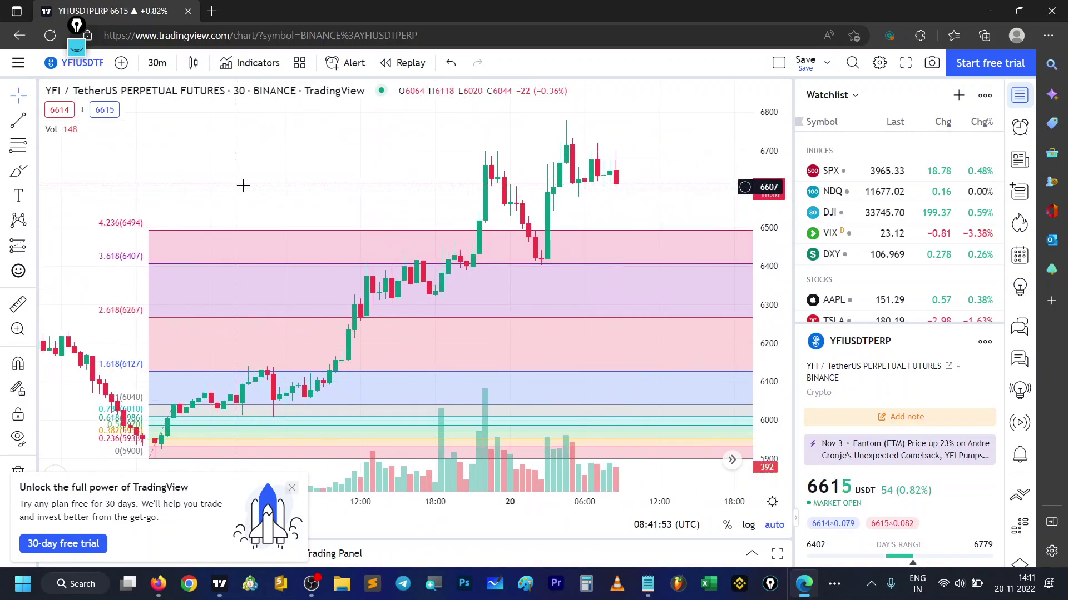
scroll(361, 188, down, 1)
drag(374, 186, 376, 185)
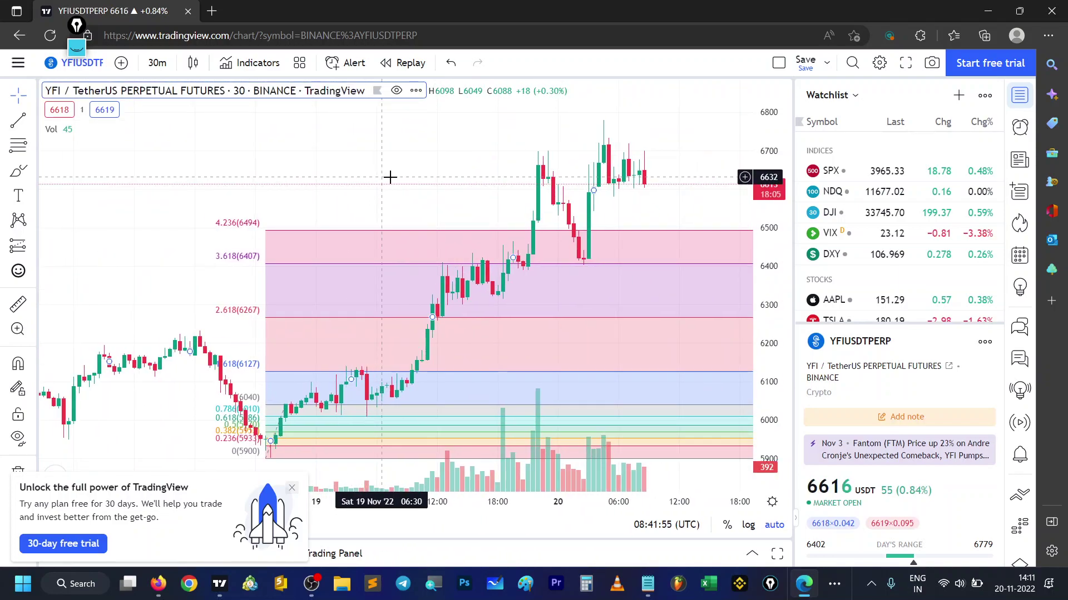
scroll(560, 176, down, 4)
mouse_move(540, 177)
mouse_down()
mouse_move(431, 176)
mouse_move(526, 178)
mouse_up()
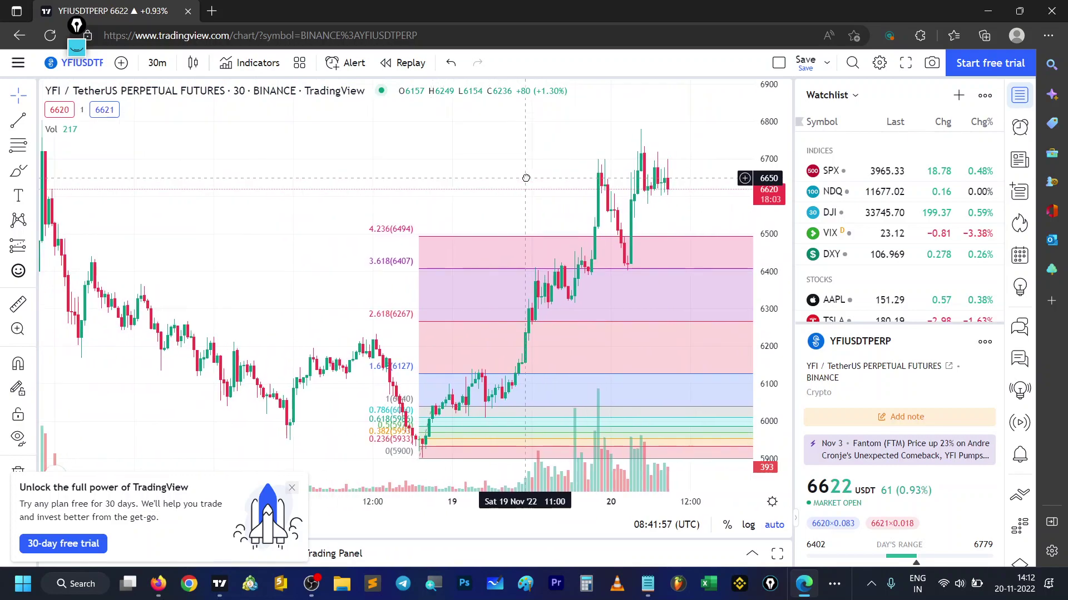
scroll(528, 189, up, 2)
drag(465, 164, 663, 149)
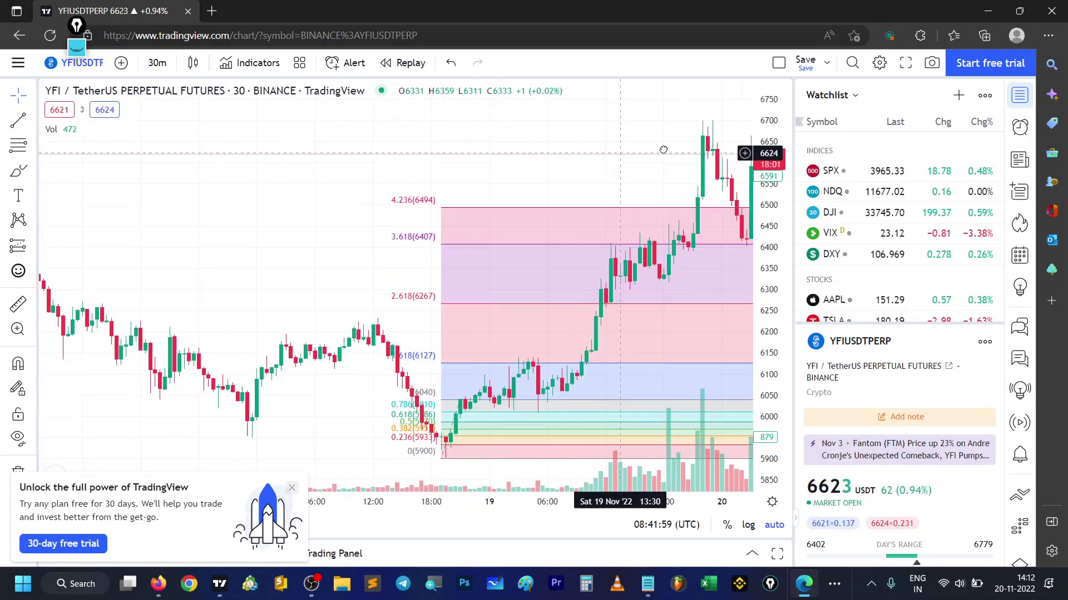
scroll(426, 268, up, 5)
drag(527, 172, 340, 158)
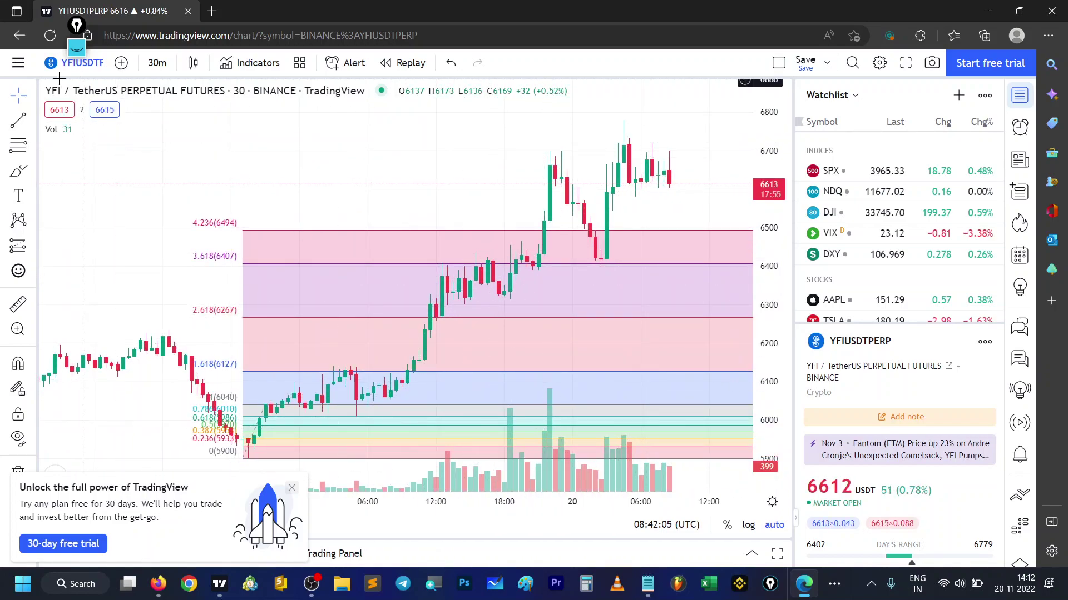
Step: Move the Fib Retracement onto the early 19 November pullback, with its base at 6007 and its upper anchor at about 6153 at 09:00
mouse_move(396, 191)
mouse_down()
mouse_move(485, 300)
mouse_move(364, 409)
mouse_move(562, 318)
mouse_move(598, 268)
mouse_move(644, 265)
mouse_up()
scroll(475, 365, up, 4)
drag(475, 365, 410, 364)
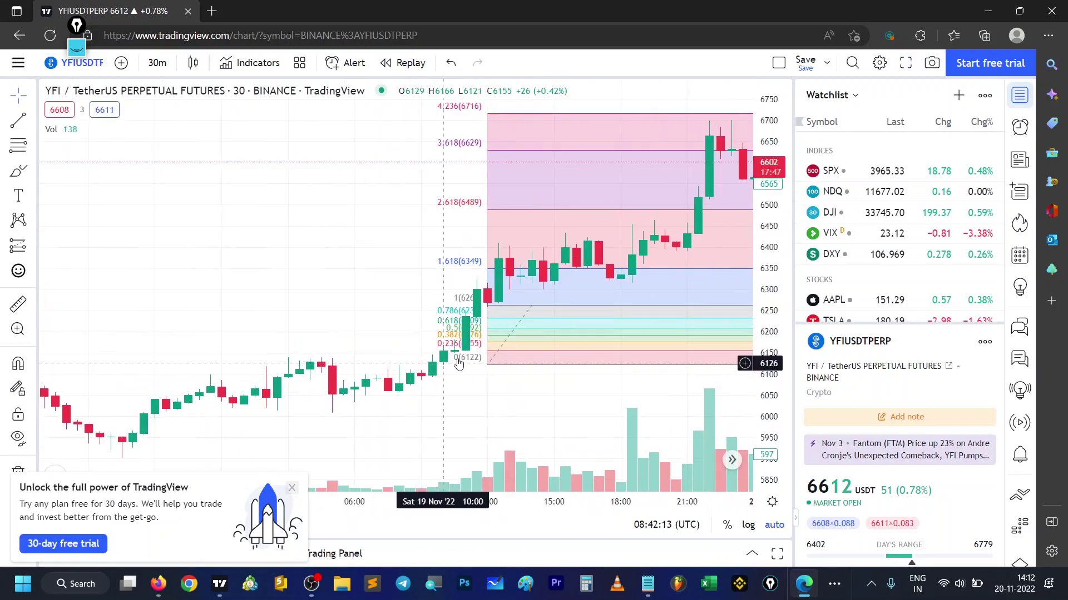
scroll(450, 365, down, 3)
drag(478, 389, 552, 304)
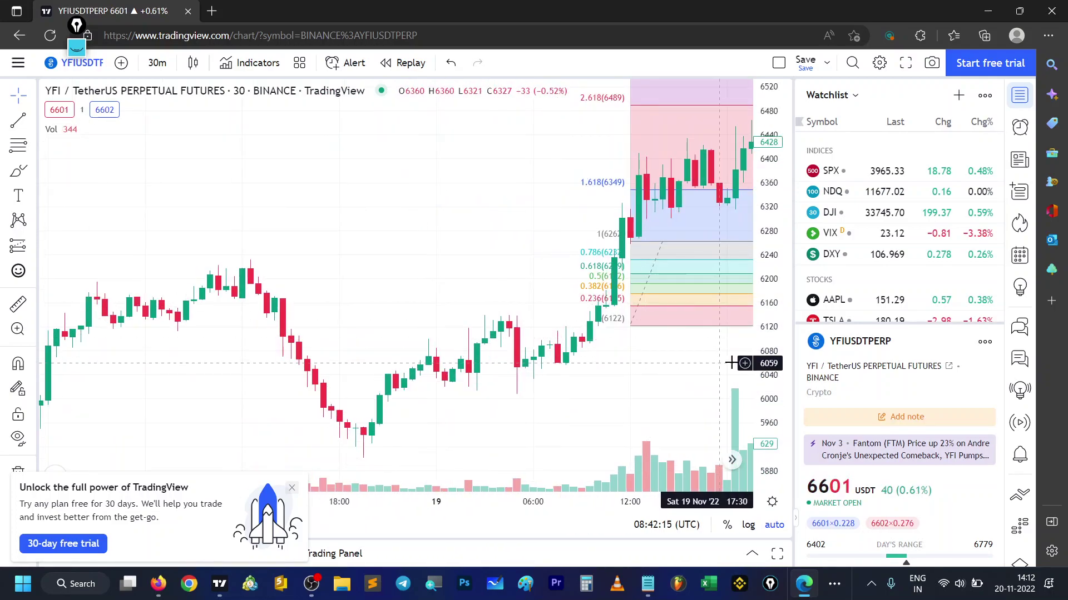
drag(768, 355, 768, 284)
drag(654, 401, 652, 303)
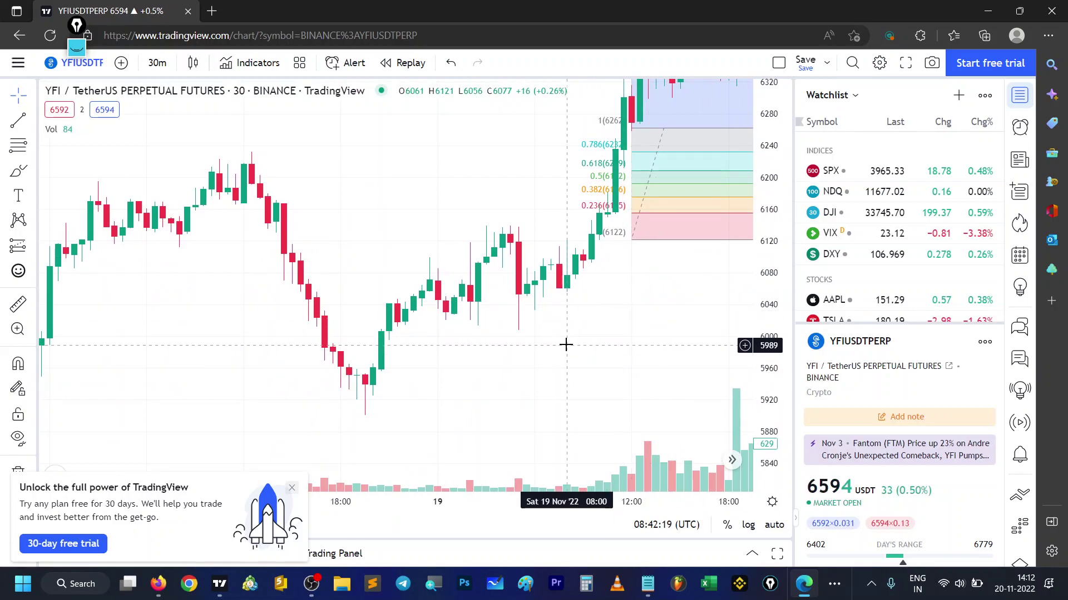
mouse_move(643, 188)
mouse_down()
mouse_move(541, 213)
mouse_move(513, 233)
mouse_move(509, 278)
mouse_up()
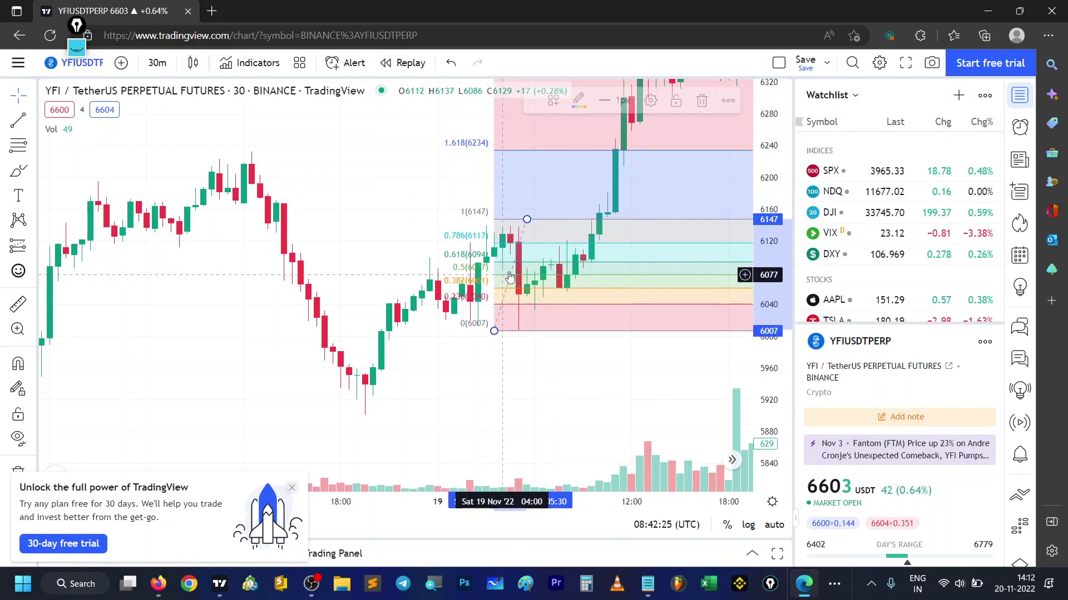
mouse_move(527, 220)
mouse_down()
mouse_move(507, 239)
mouse_move(502, 230)
mouse_up()
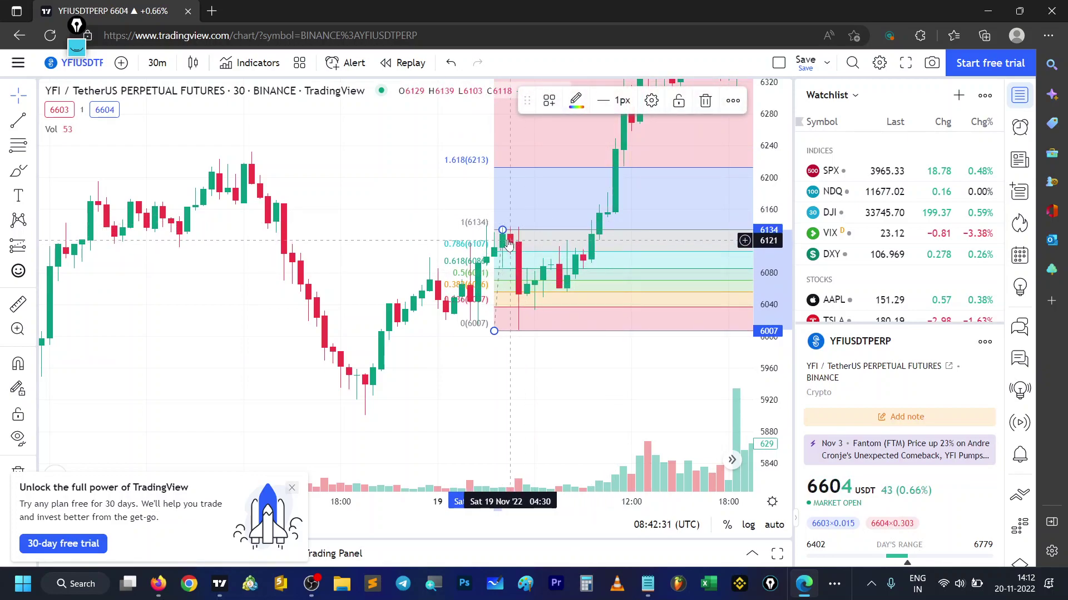
drag(503, 234, 587, 218)
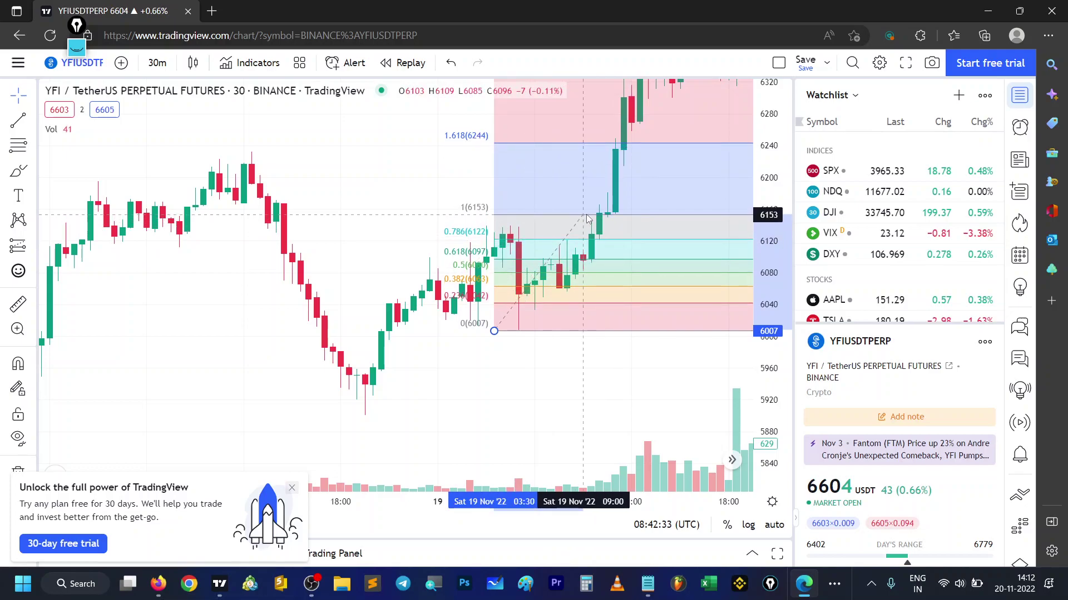
Step: Follow the price reactions at the 1.618, 2.618, 3.618 and 4.236 levels of the repositioned Fib up to the 20 November highs
scroll(448, 240, down, 3)
mouse_move(459, 205)
mouse_down()
mouse_move(441, 232)
mouse_move(319, 291)
mouse_up()
drag(355, 243, 310, 284)
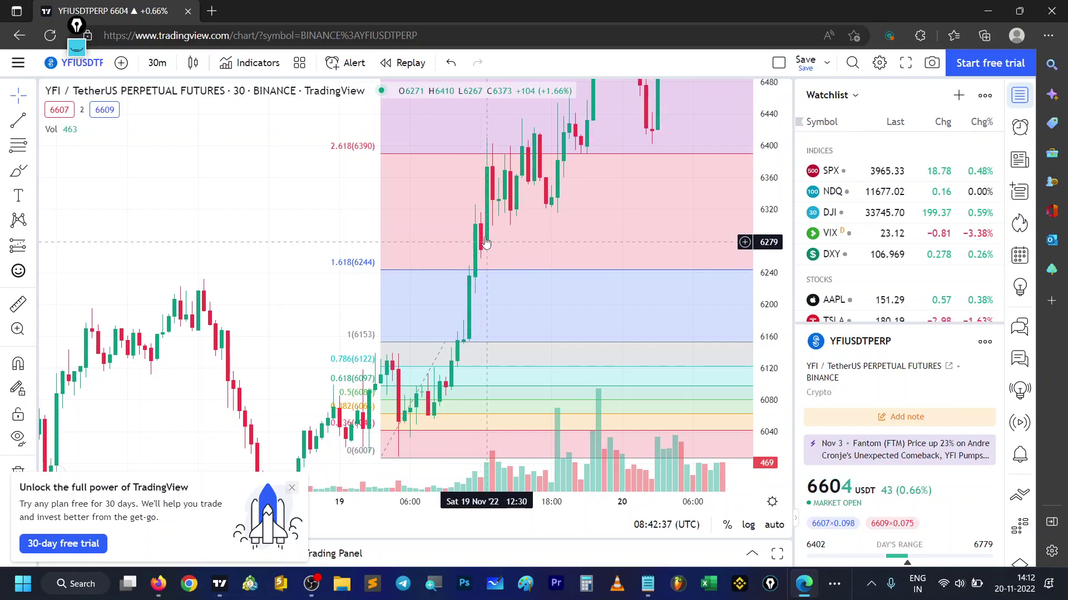
drag(288, 217, 289, 247)
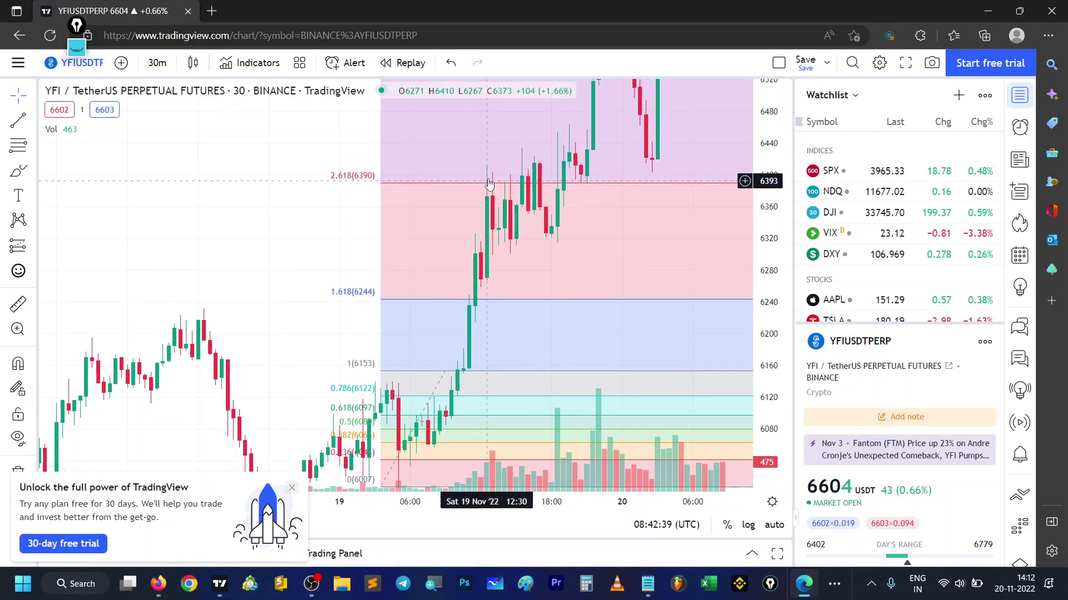
drag(292, 212, 231, 335)
drag(217, 275, 201, 329)
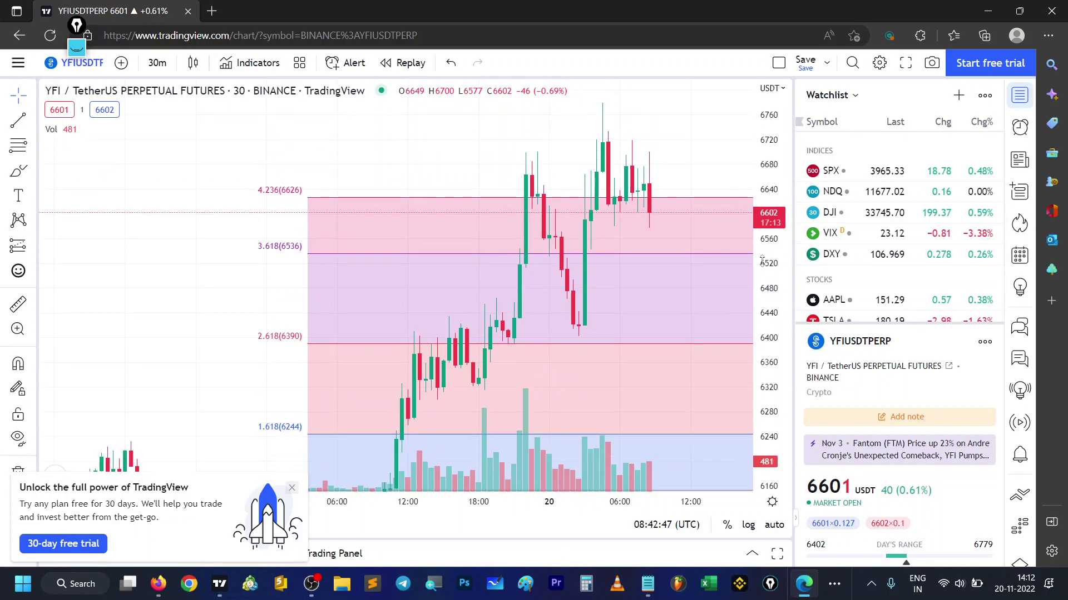
drag(683, 139, 571, 158)
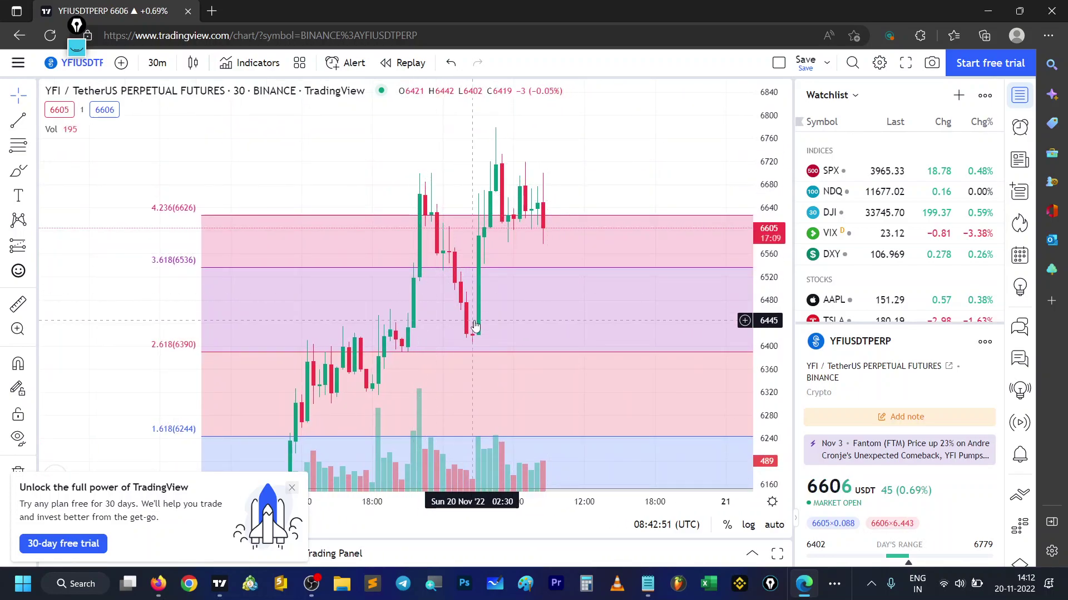
drag(602, 164, 649, 159)
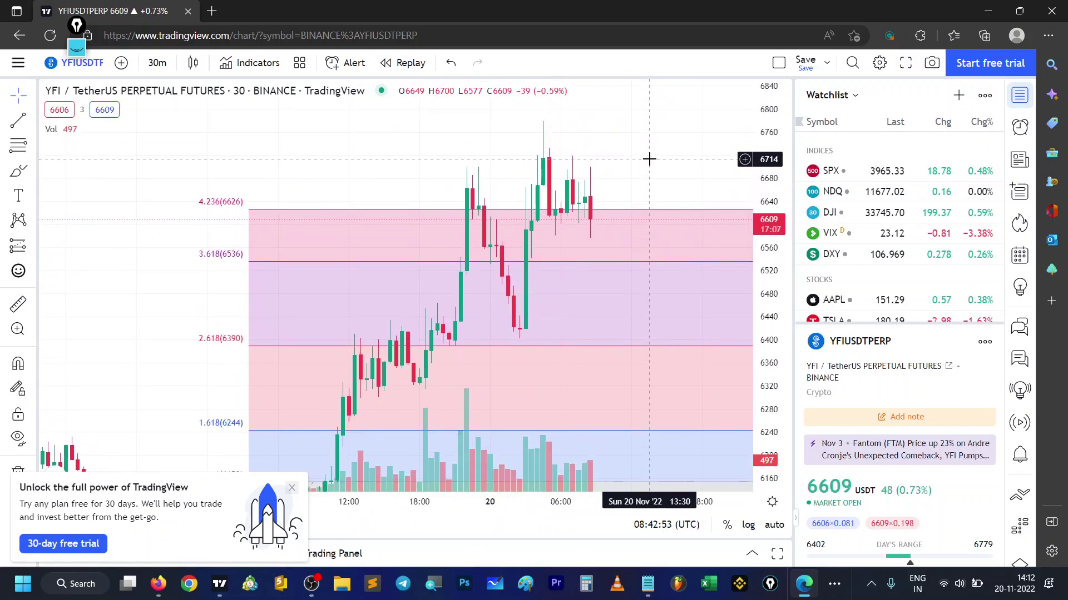
drag(166, 346, 184, 325)
drag(700, 181, 687, 107)
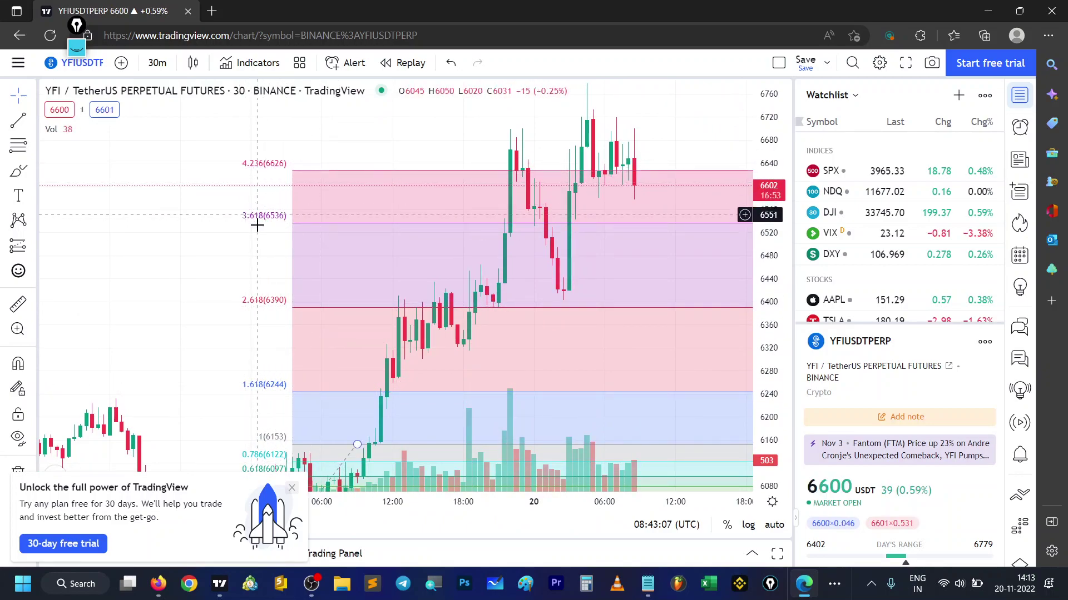
scroll(161, 257, down, 4)
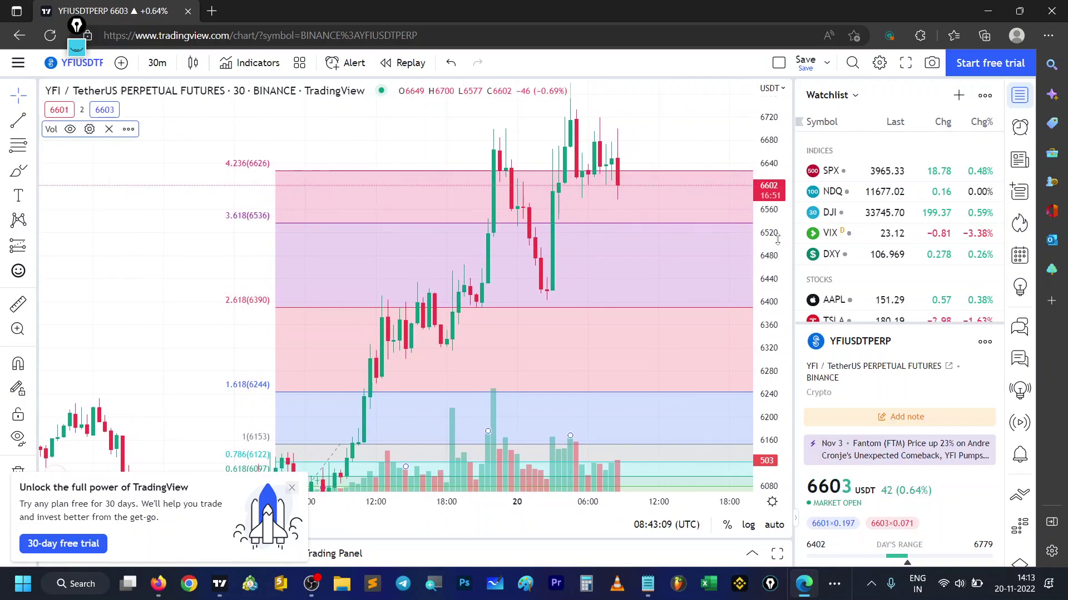
Step: Enable an additional level on the Fib Retracement, replacing the unused 1.414 value with 4.88
drag(225, 370, 202, 267)
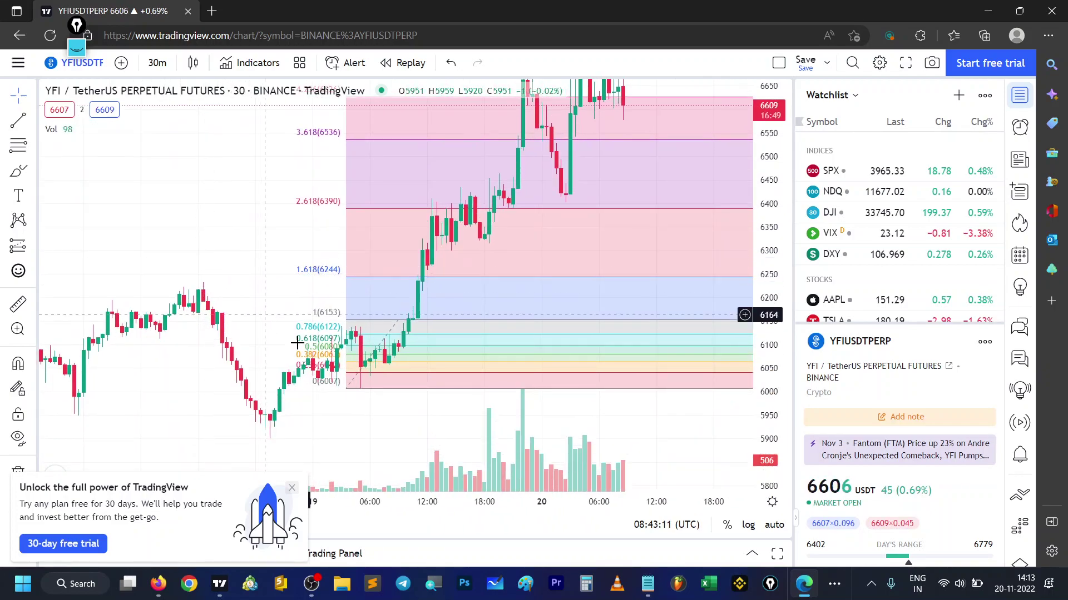
drag(236, 301, 179, 358)
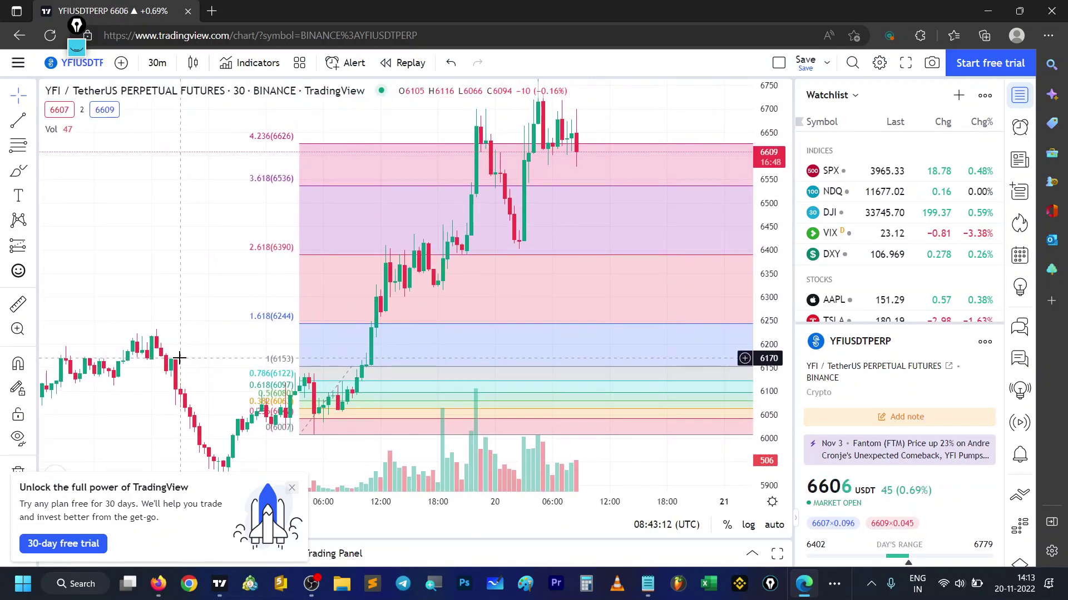
right_click(323, 402)
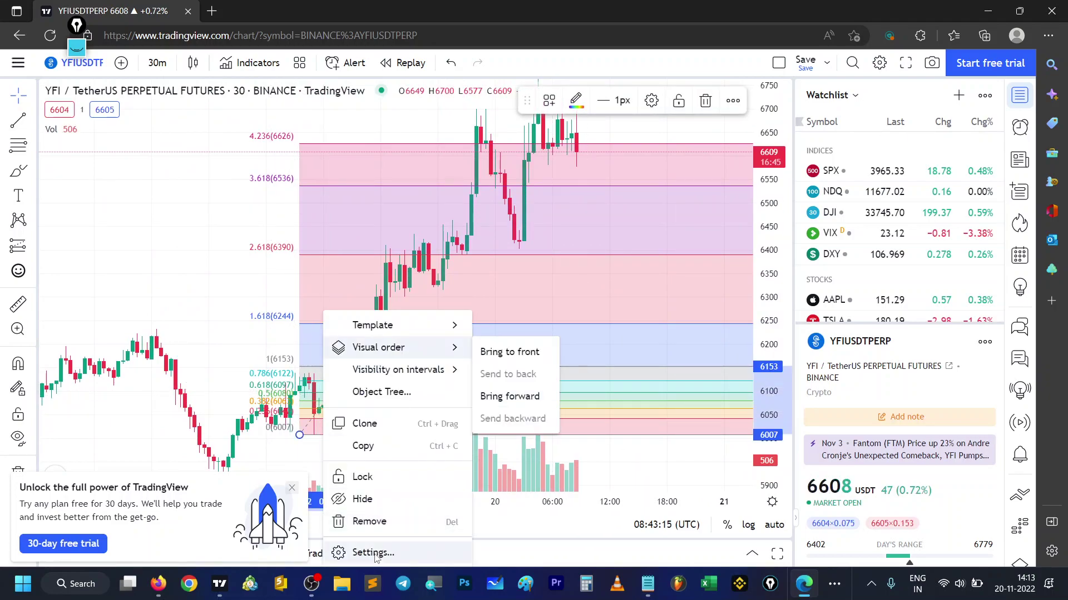
click(383, 553)
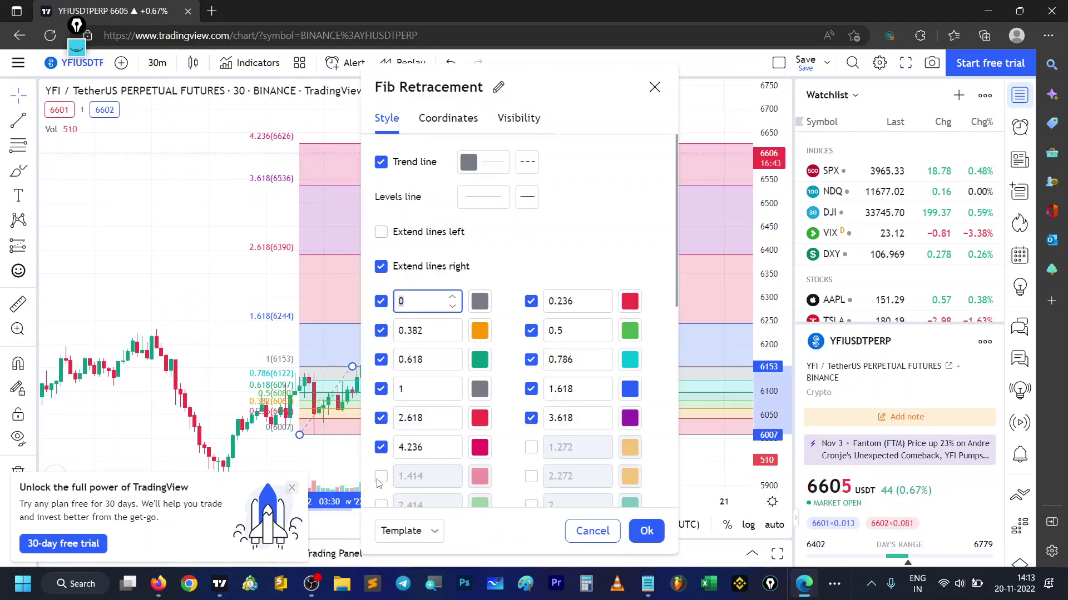
click(381, 478)
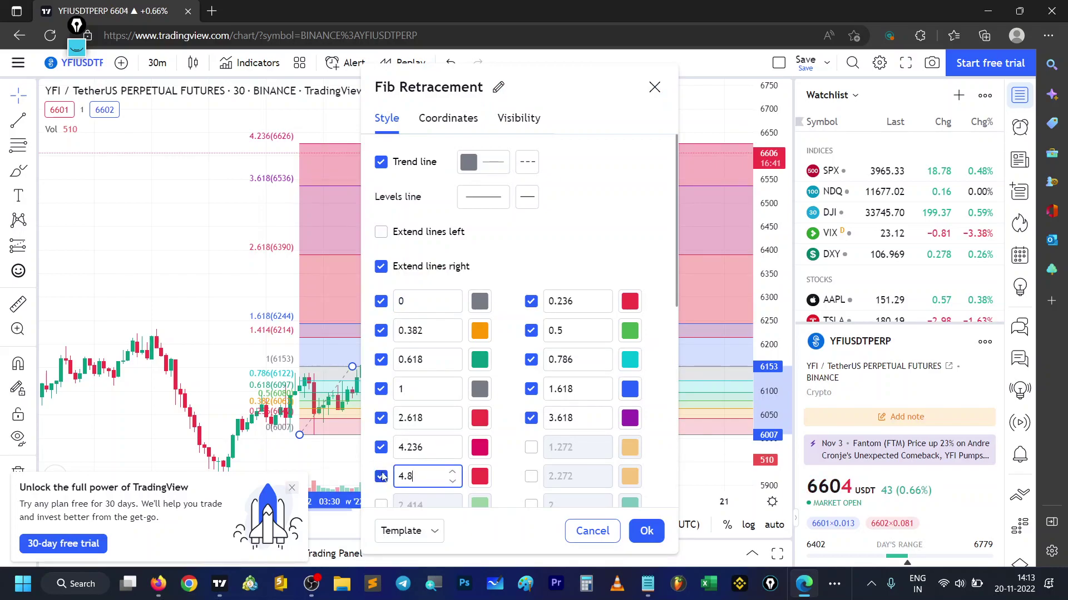
click(646, 531)
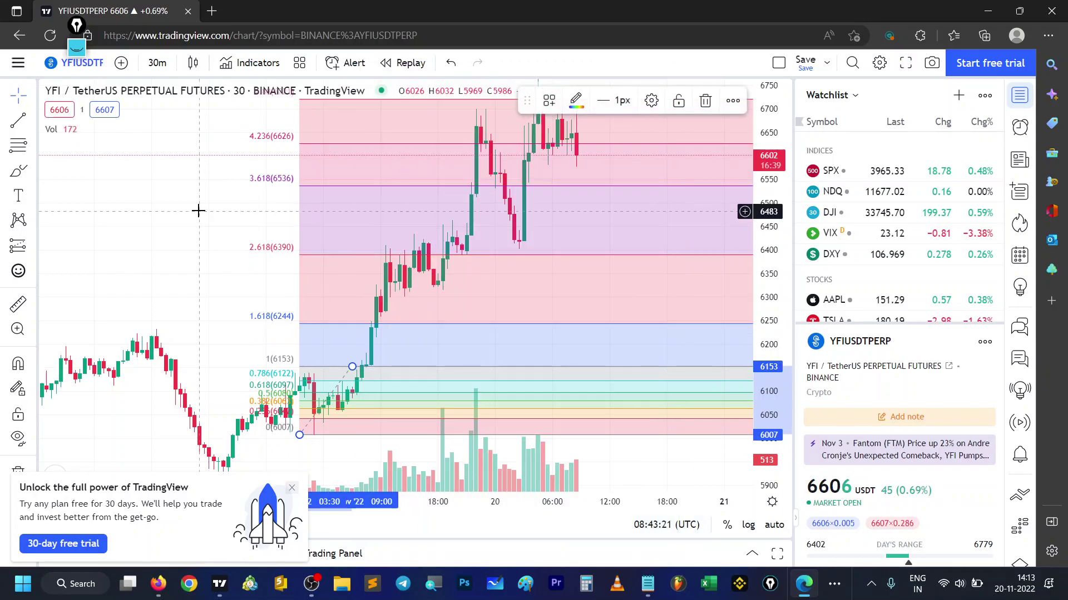
Step: Compare the 20 November highs with the 4.88 level and turn off the Fib Retracement's 3.618 level
drag(197, 230, 185, 317)
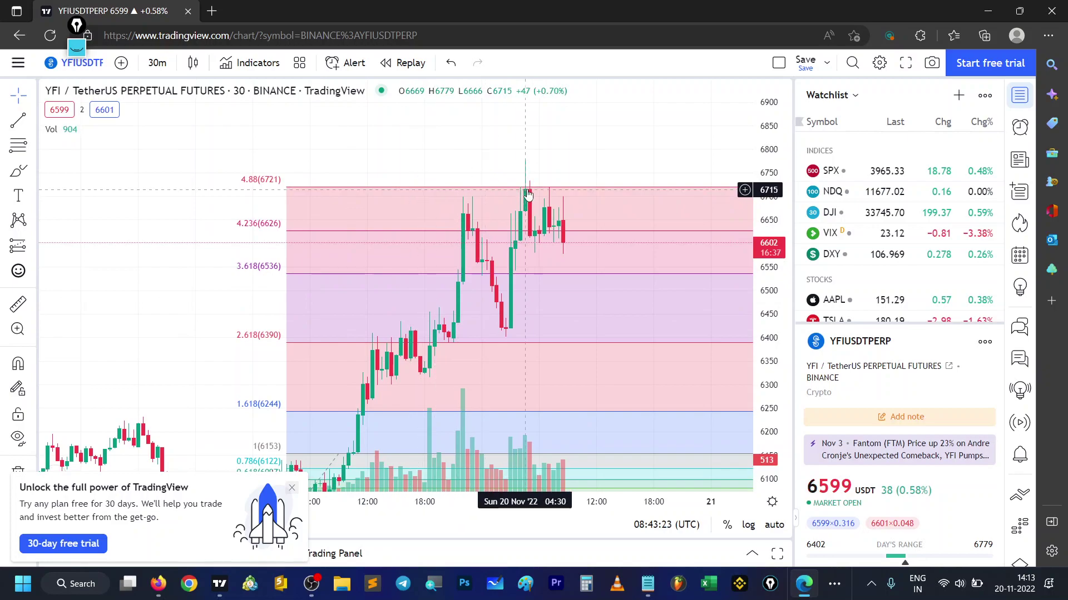
drag(143, 346, 139, 156)
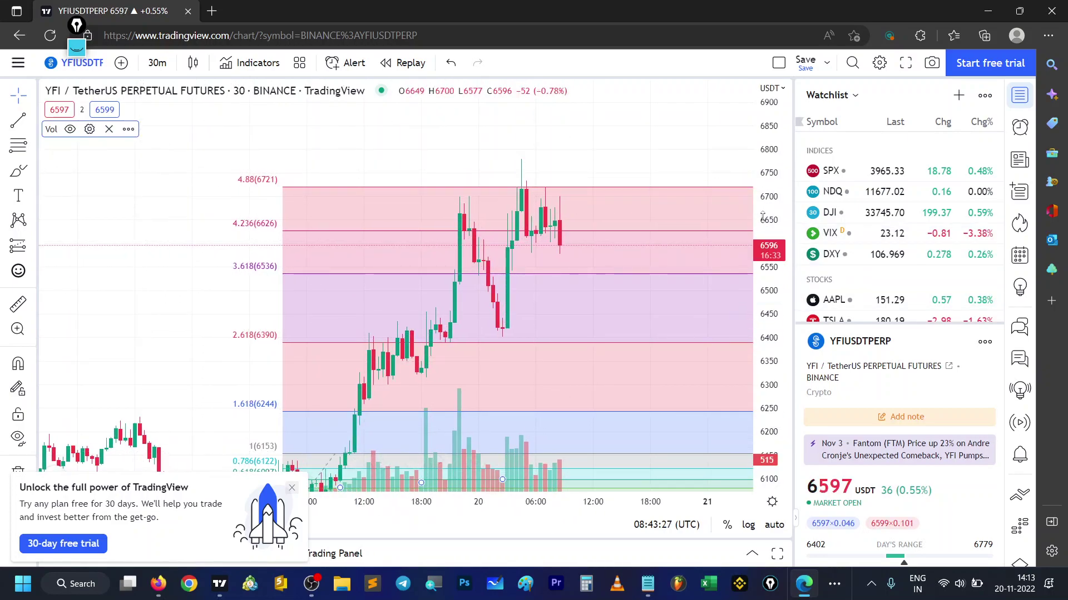
drag(763, 214, 763, 253)
drag(190, 314, 191, 219)
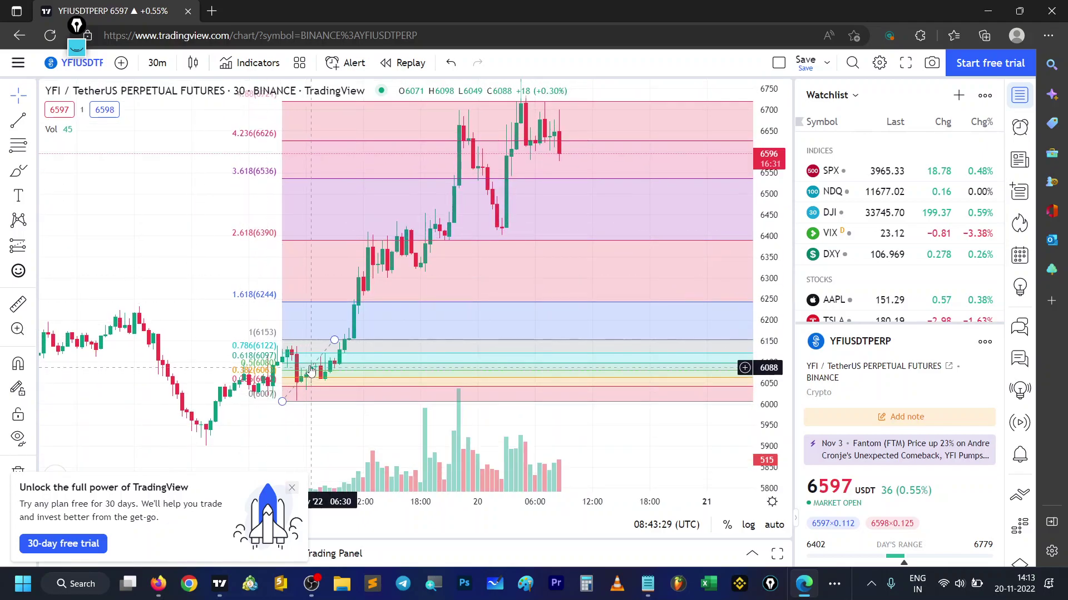
right_click(311, 371)
click(348, 550)
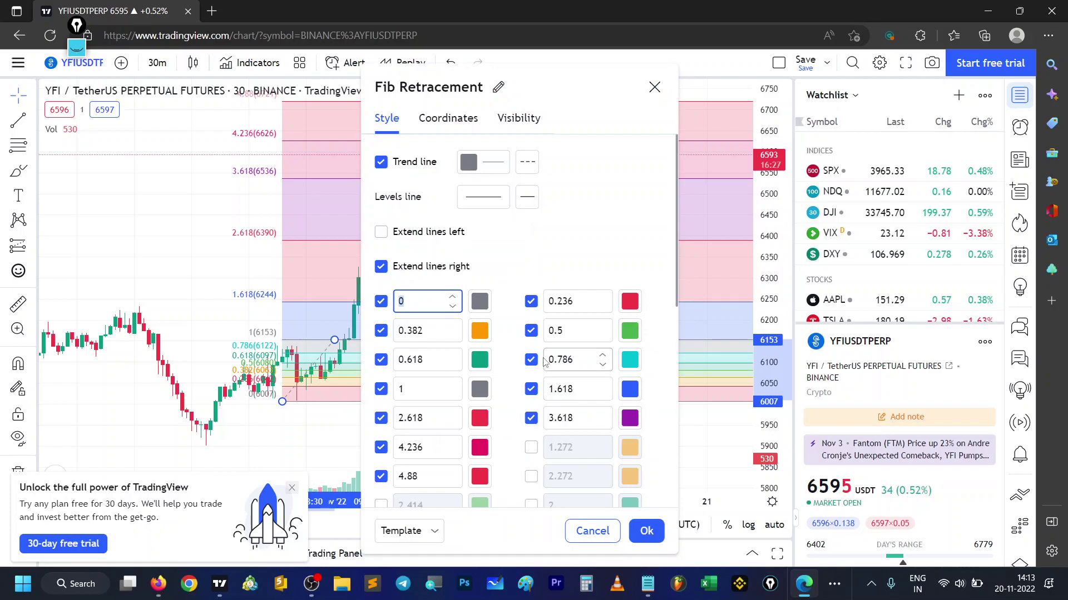
click(646, 531)
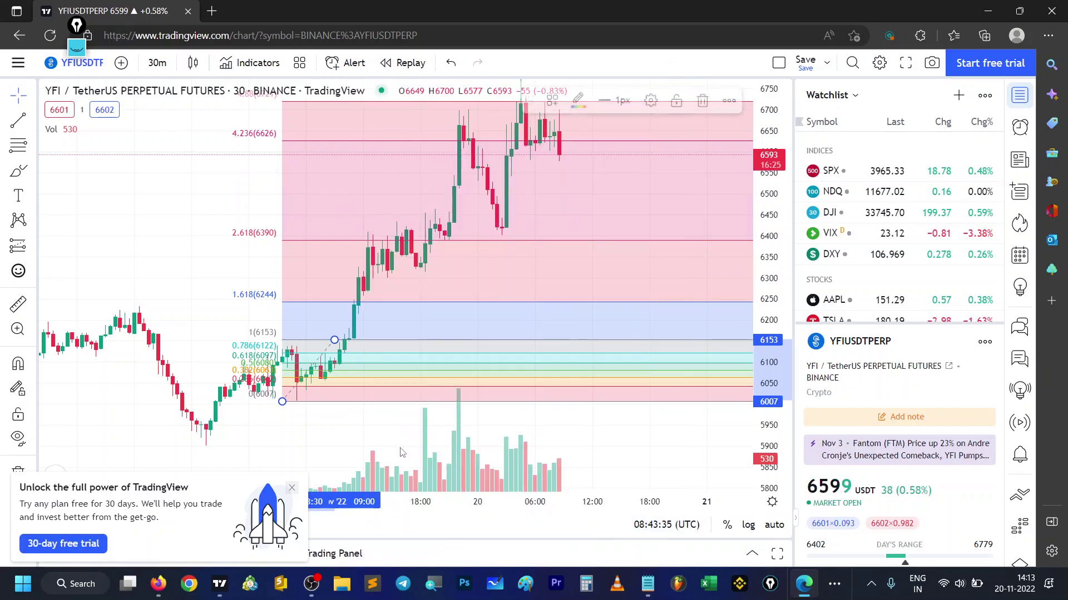
Step: Trace the rise from the 19 November pullback to the highs against the remaining 1.618, 2.618, 4.236 and 4.88 levels
drag(150, 341, 318, 135)
drag(372, 387, 405, 175)
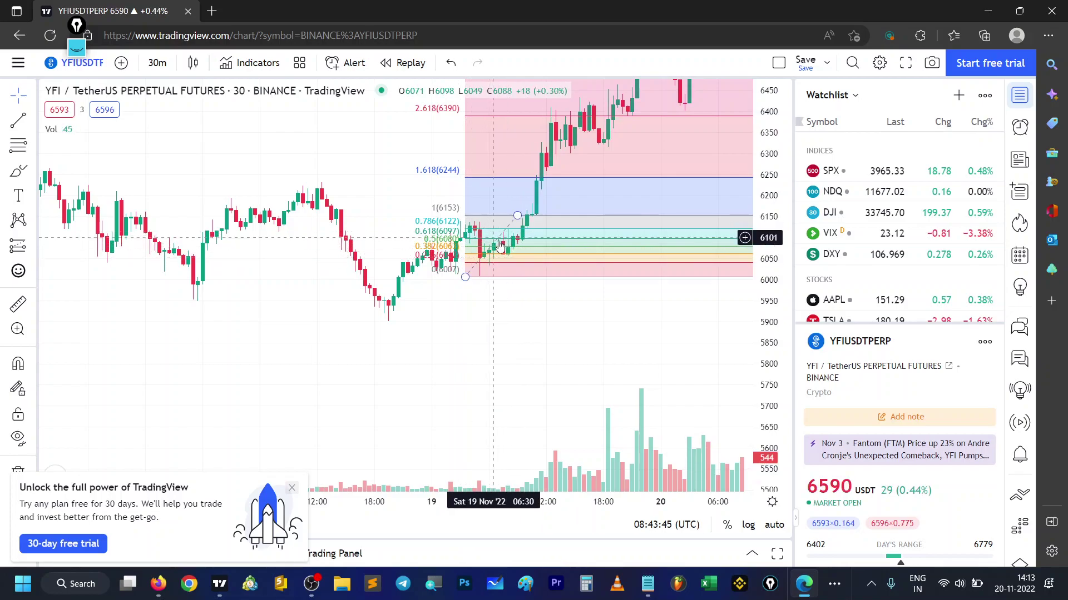
drag(338, 171, 188, 354)
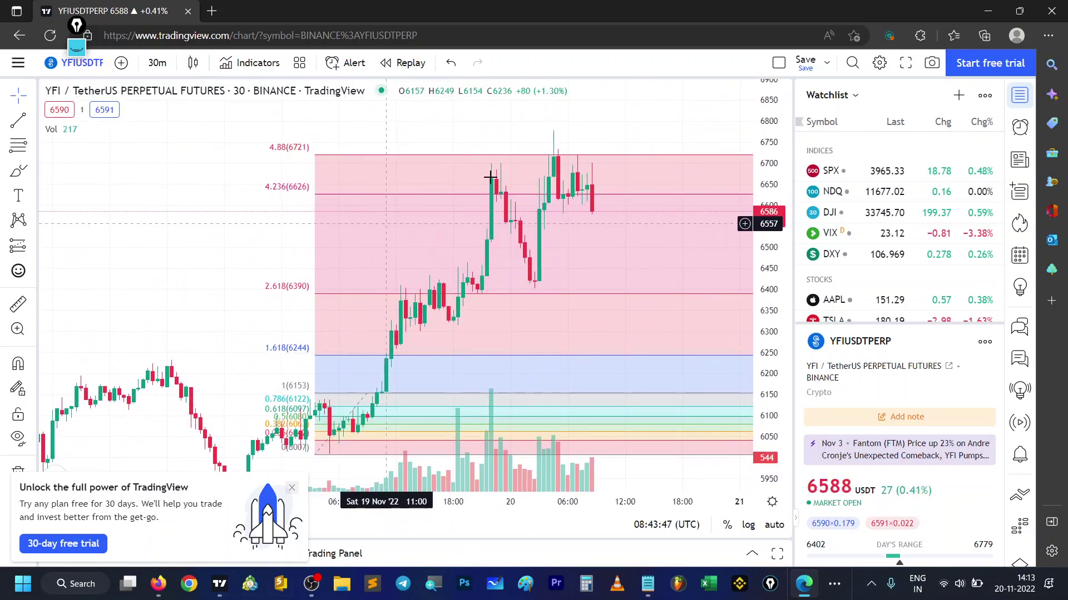
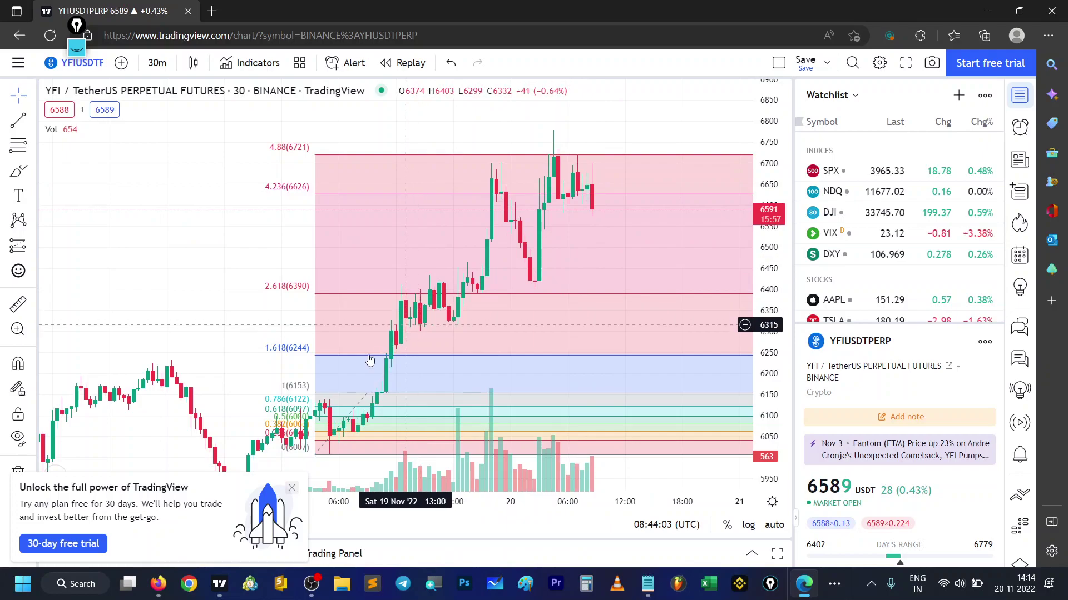
Step: Switch the YFIUSDTPERP chart to the 1-minute interval and remove the Fib Retracement
click(157, 63)
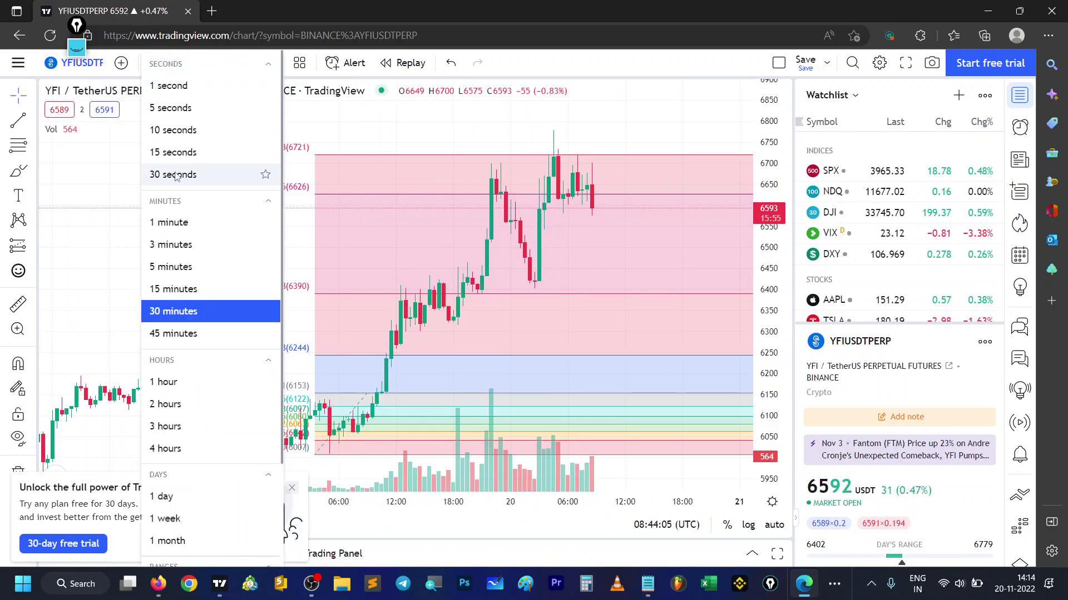
click(167, 212)
scroll(571, 276, down, 6)
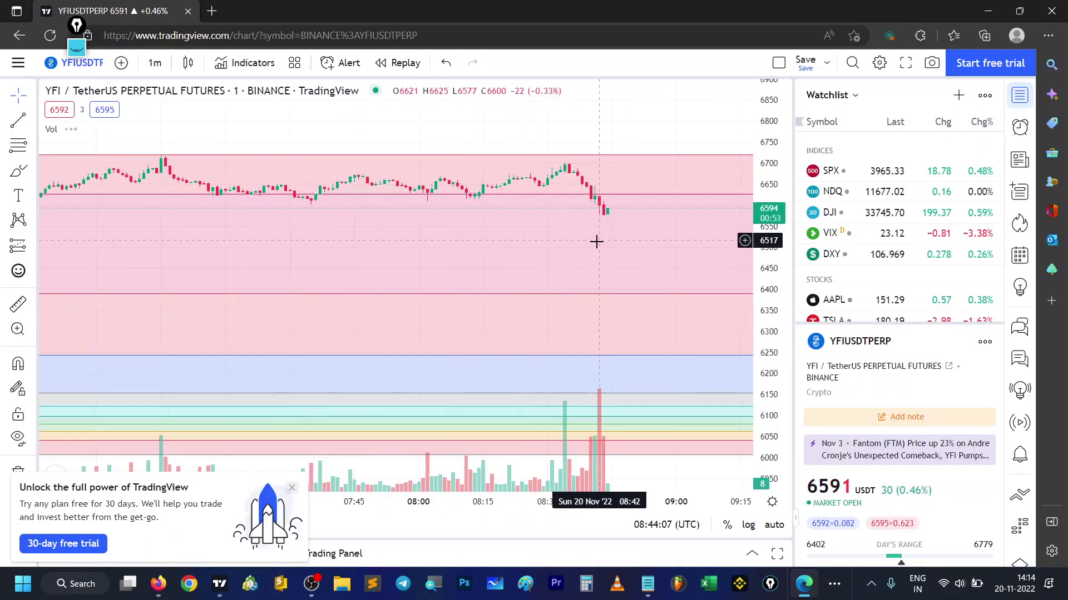
scroll(449, 302, down, 3)
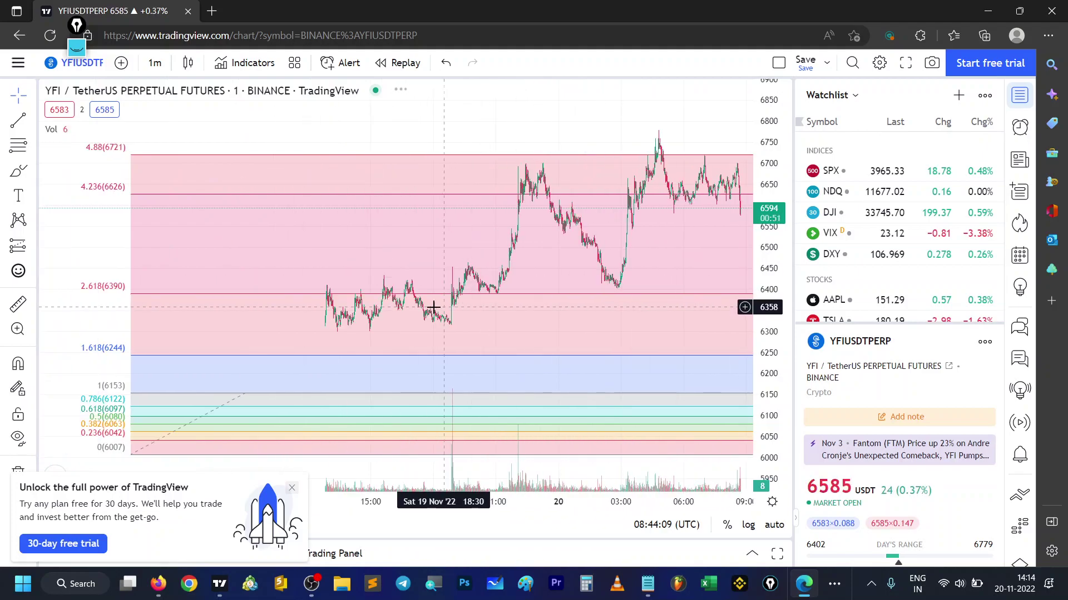
right_click(207, 421)
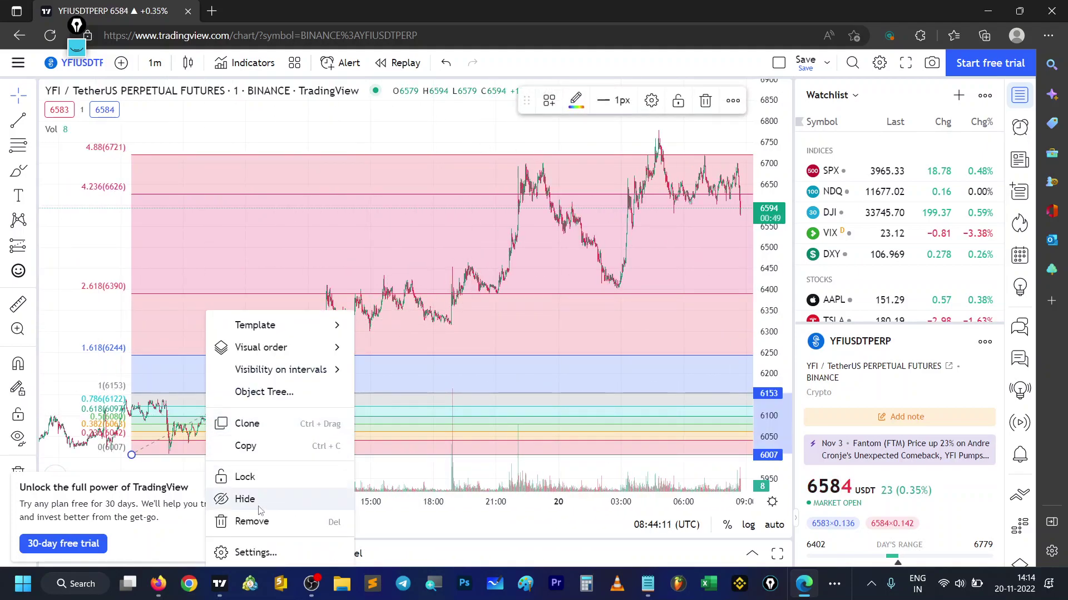
click(239, 519)
Step: Examine the 1-minute price action of 20 November from the main high to the swings around 07:30
scroll(638, 254, up, 3)
scroll(717, 324, up, 5)
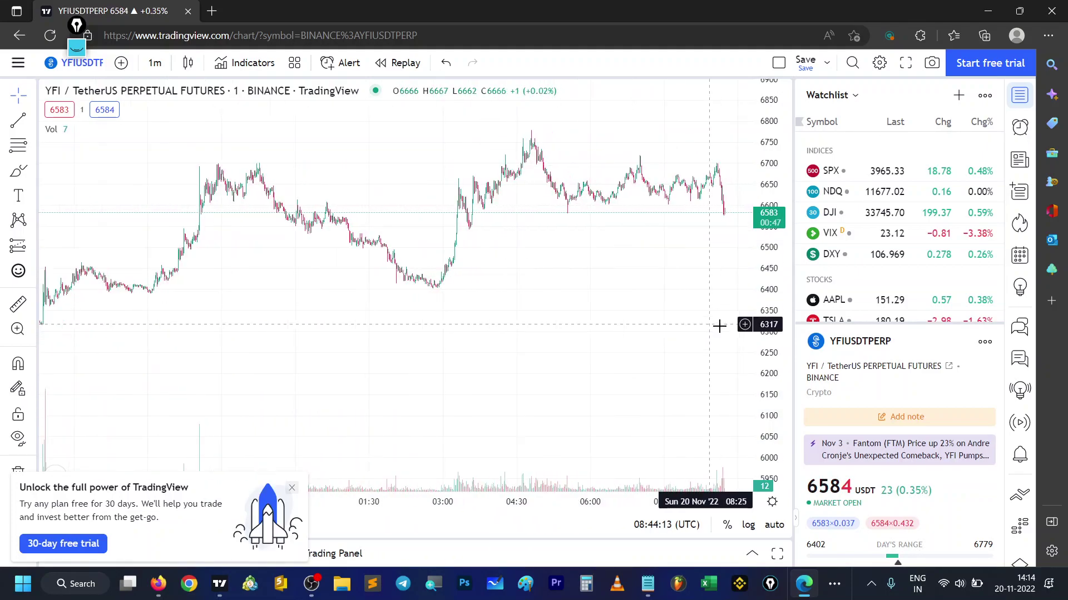
scroll(718, 354, up, 4)
drag(770, 345, 769, 145)
drag(558, 278, 634, 298)
scroll(634, 292, up, 5)
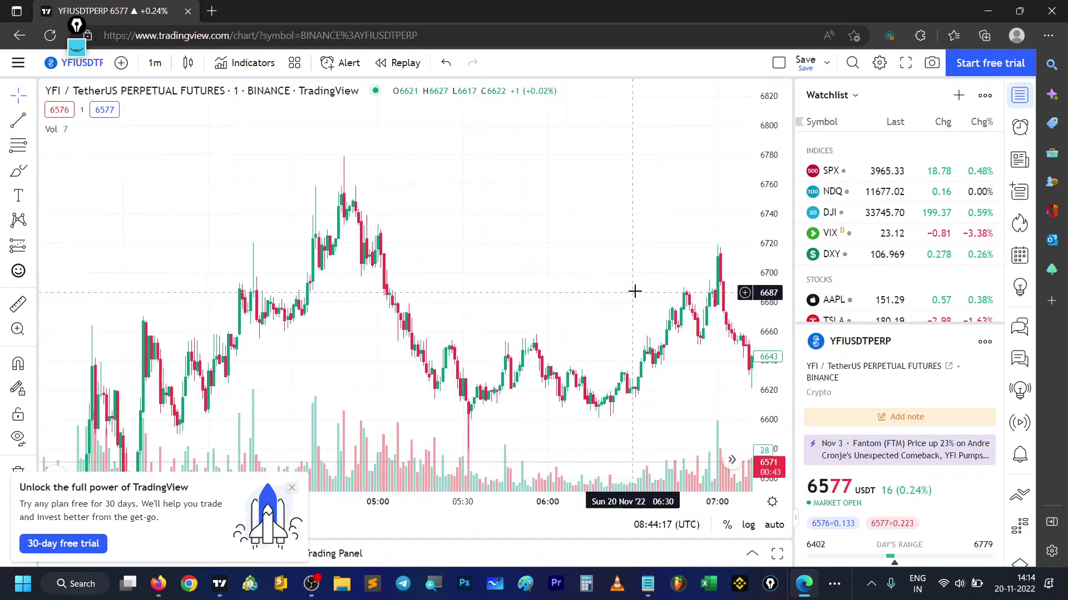
drag(412, 218, 393, 202)
scroll(422, 200, down, 4)
drag(457, 198, 436, 207)
scroll(473, 227, up, 4)
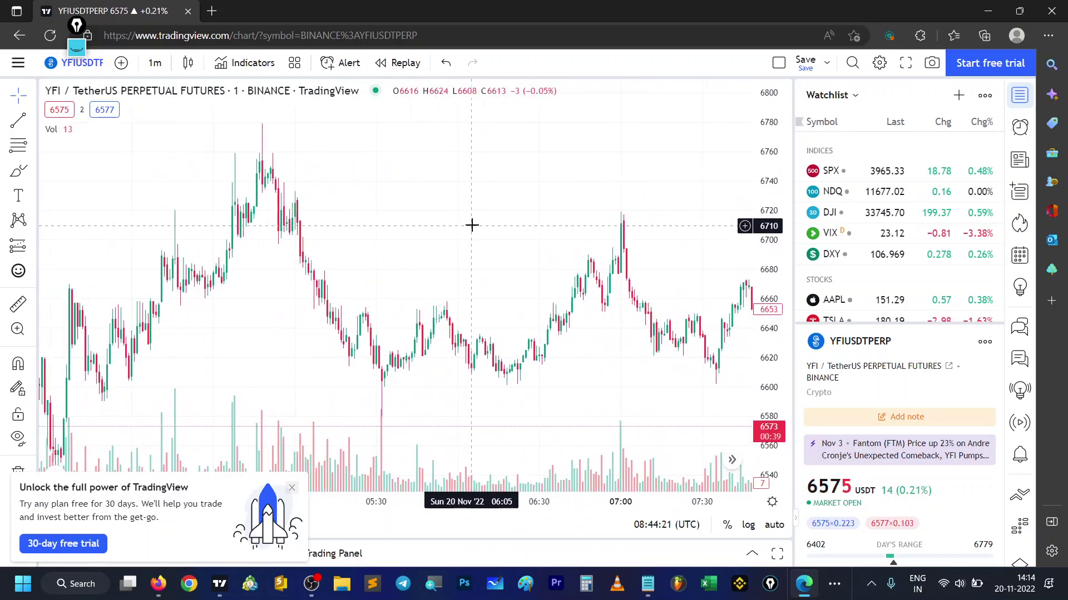
scroll(502, 255, up, 2)
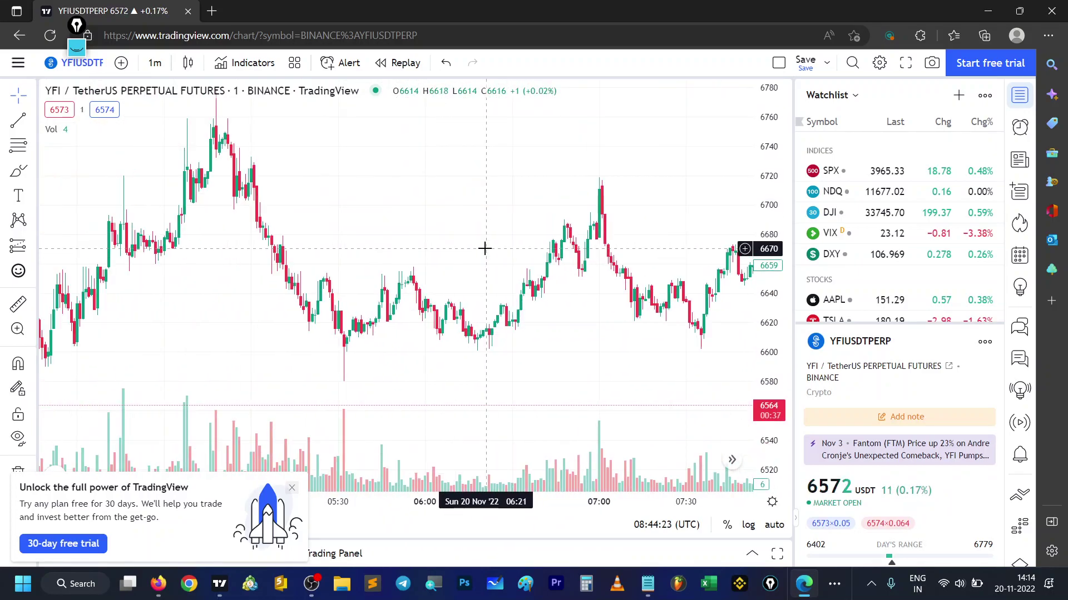
Step: Draw a trend line from the 06:52 swing low at about 6651 and extend it nearly level to about 07:50
click(26, 123)
click(83, 119)
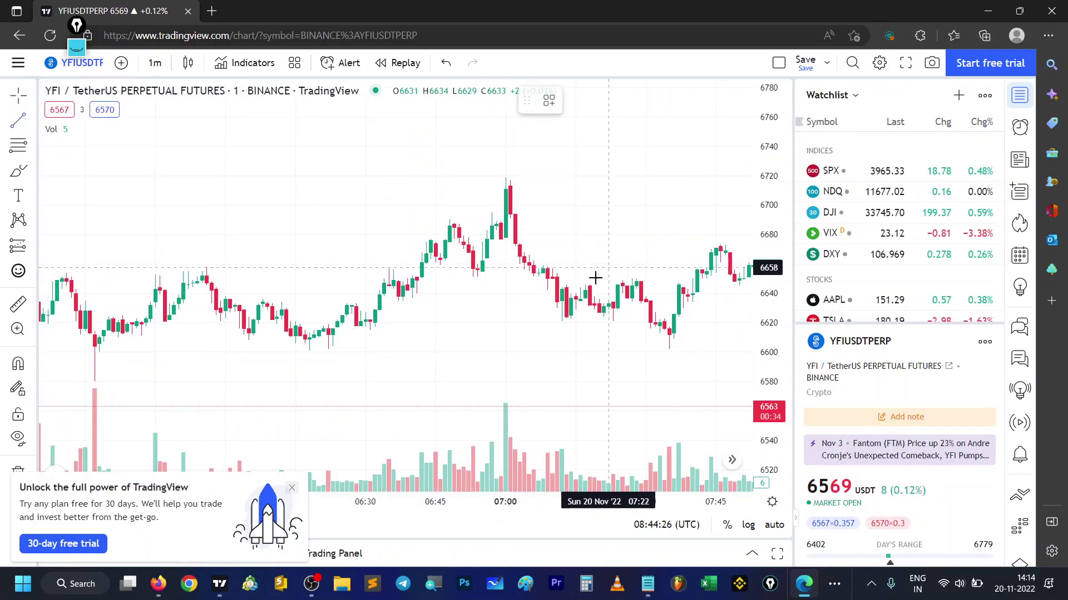
click(683, 271)
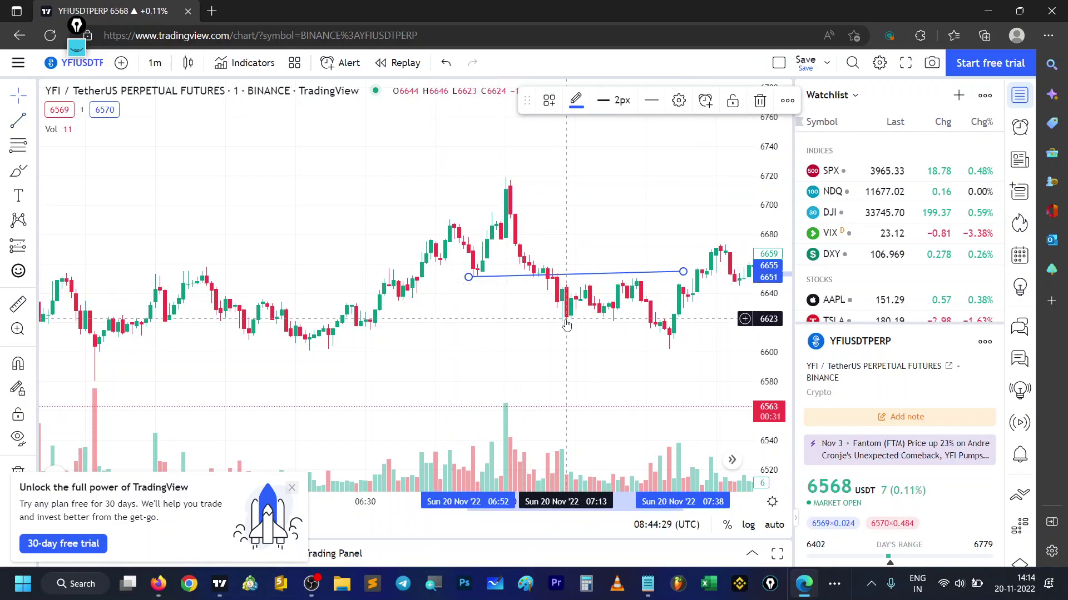
drag(682, 271, 725, 278)
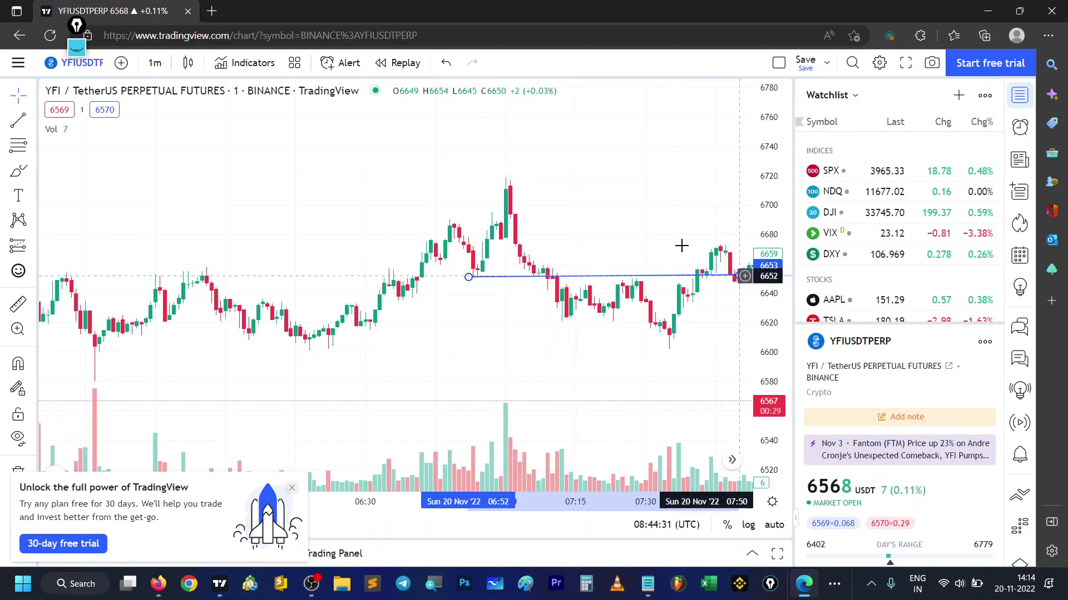
scroll(560, 236, down, 6)
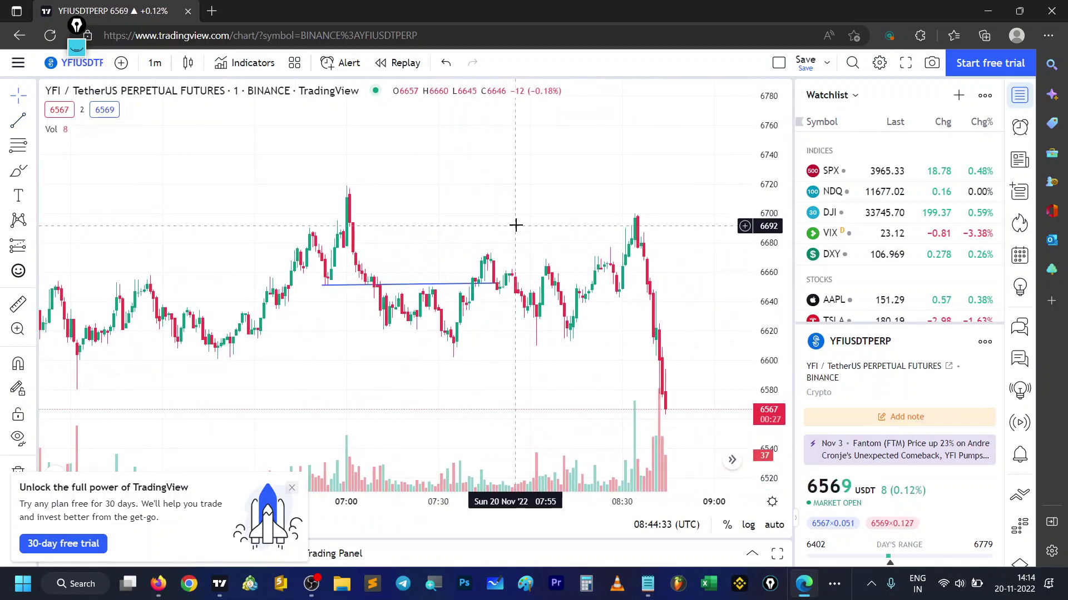
Step: Mark a rectangle zone around the 07:00 peak, from about 6671 to 6693 and from 06:55 to about 07:30
scroll(351, 221, up, 4)
drag(350, 222, 630, 234)
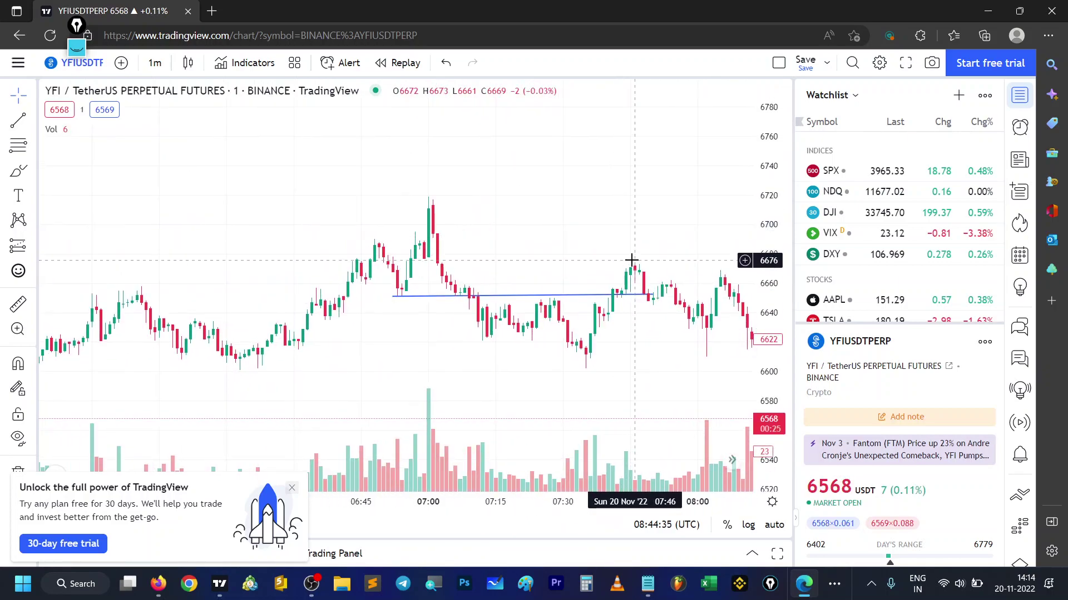
click(32, 170)
click(150, 233)
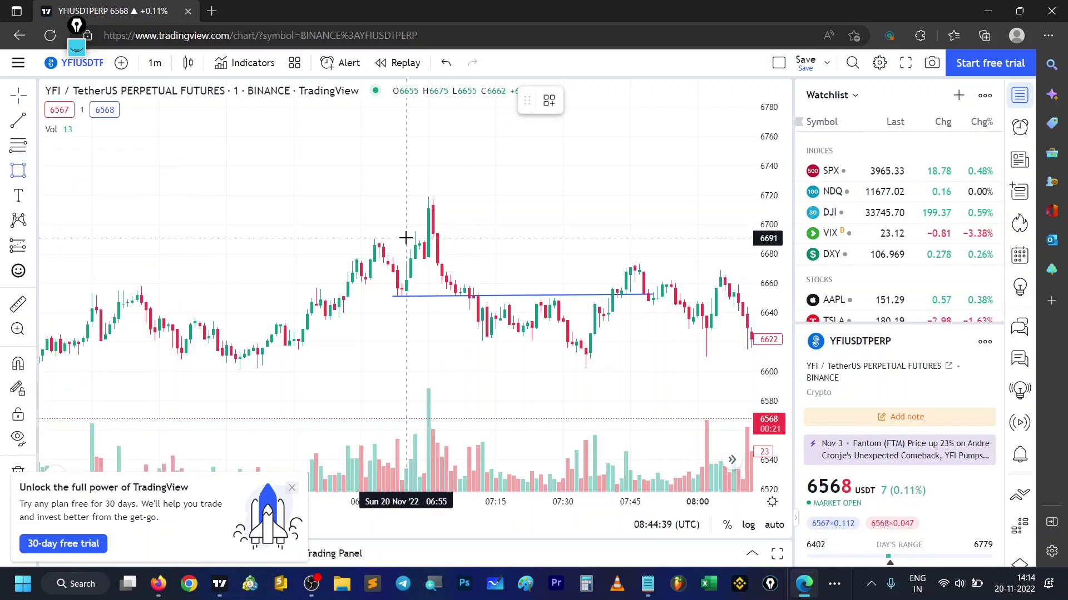
drag(407, 232, 540, 266)
double_click(546, 268)
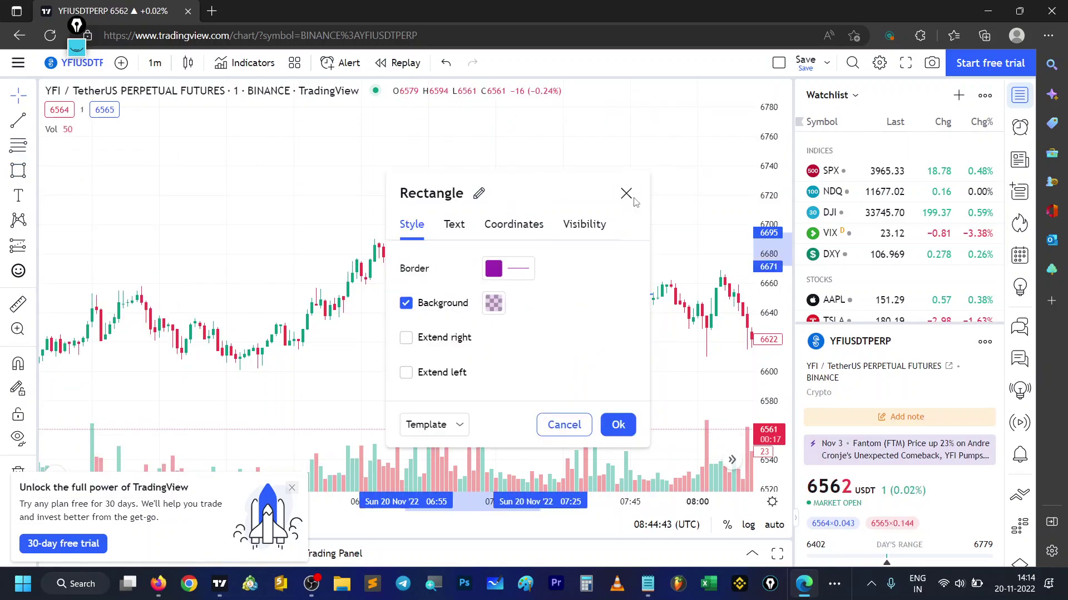
click(626, 193)
drag(543, 232, 565, 236)
click(549, 217)
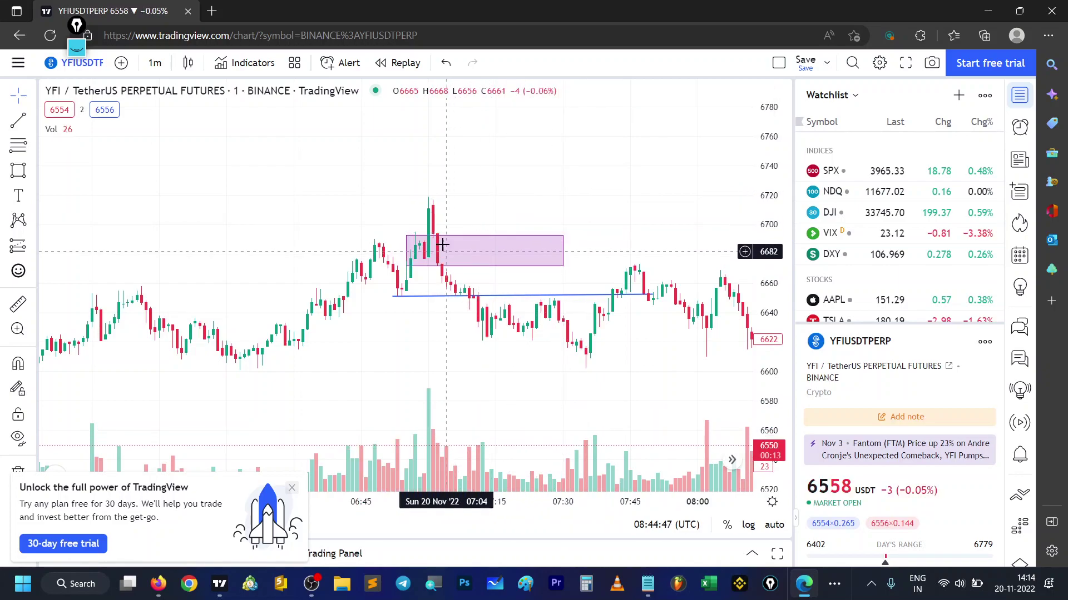
Step: Extend the rectangle zone forward in time past the 08:30 retest to about 09:45
scroll(527, 226, down, 4)
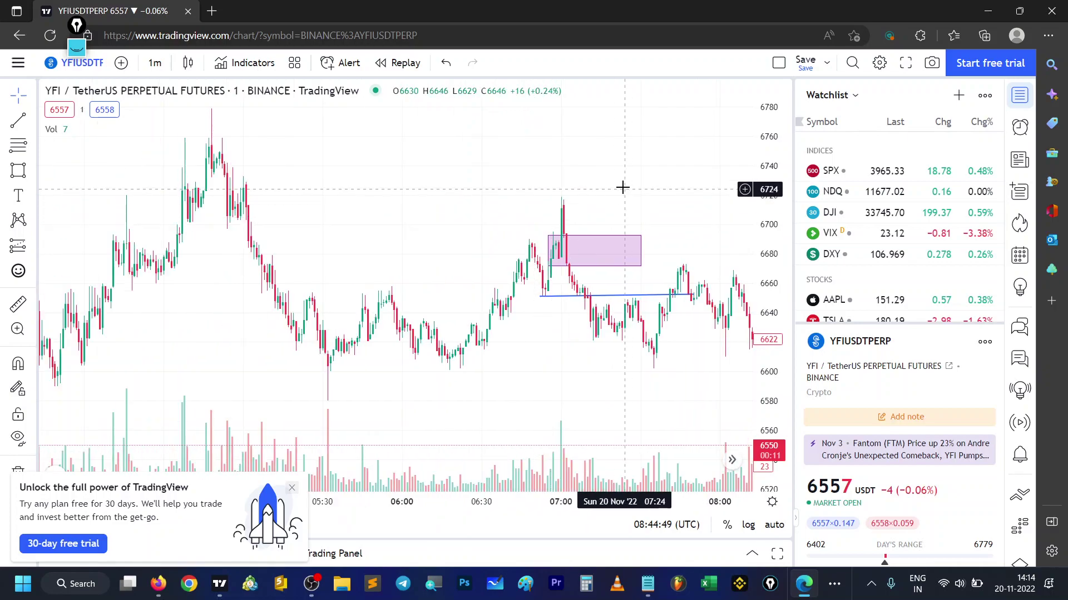
drag(622, 187, 272, 177)
drag(308, 253, 669, 253)
drag(567, 338, 560, 127)
drag(603, 234, 676, 370)
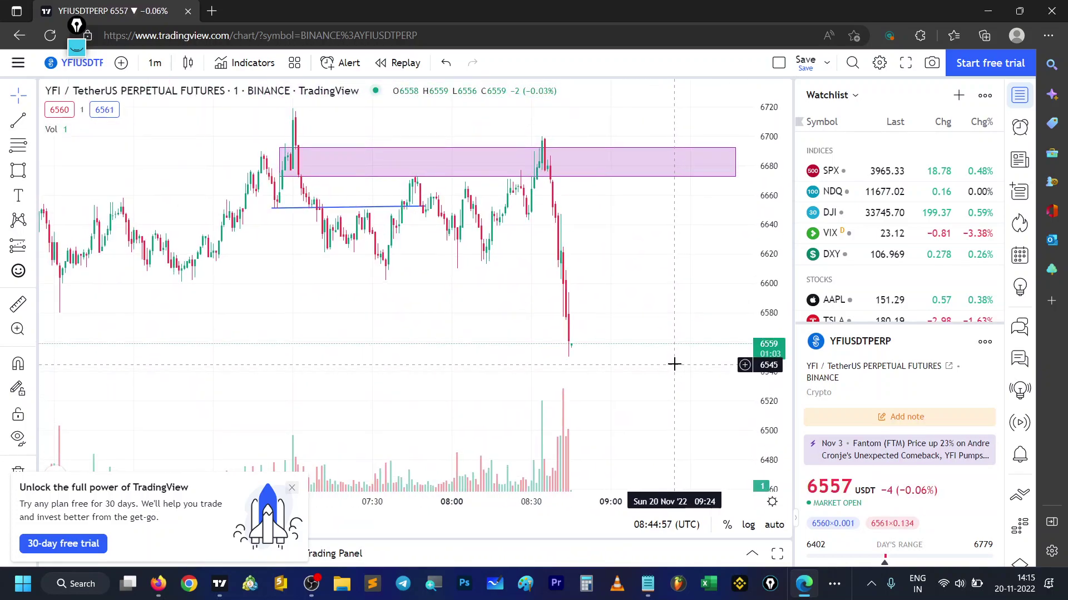
Step: Review the Notepad topic list, highlighting Strategy accuracy with Sniper Entries and Market Structure, and return to the chart
click(650, 583)
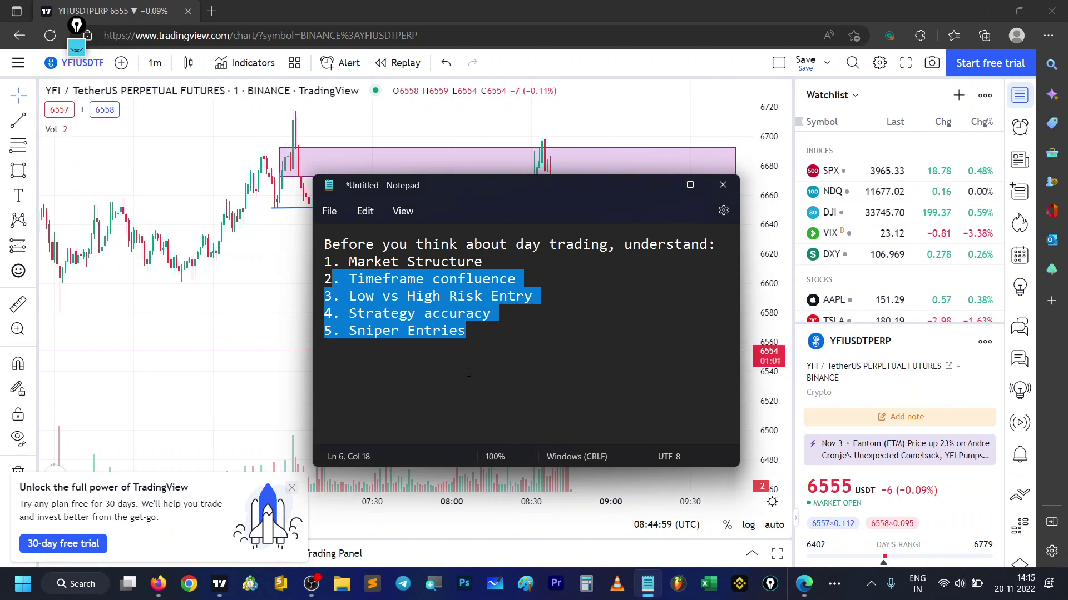
click(514, 345)
drag(527, 340, 374, 315)
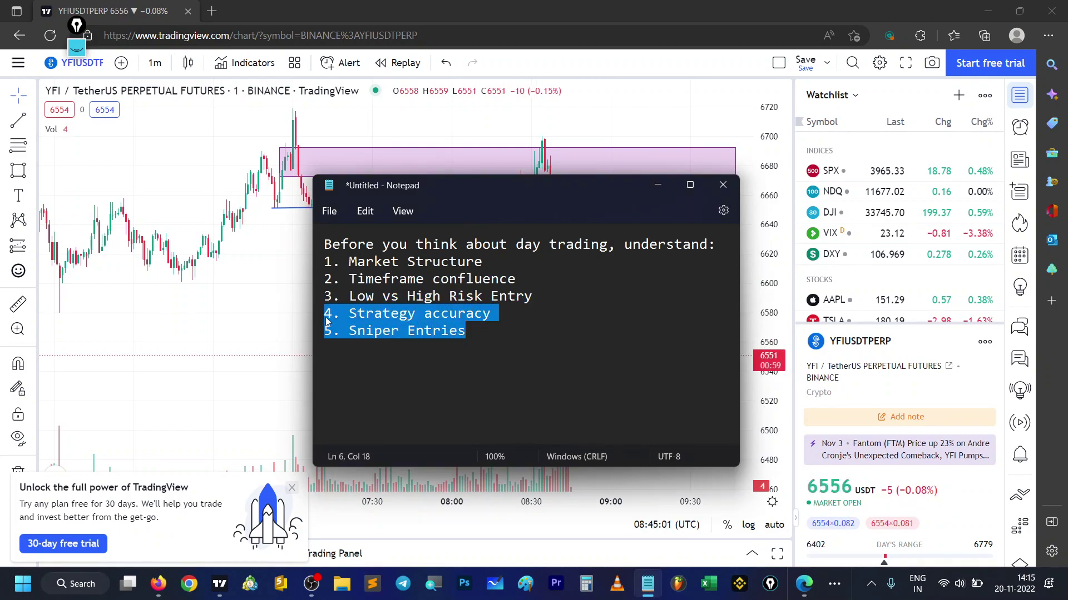
click(349, 262)
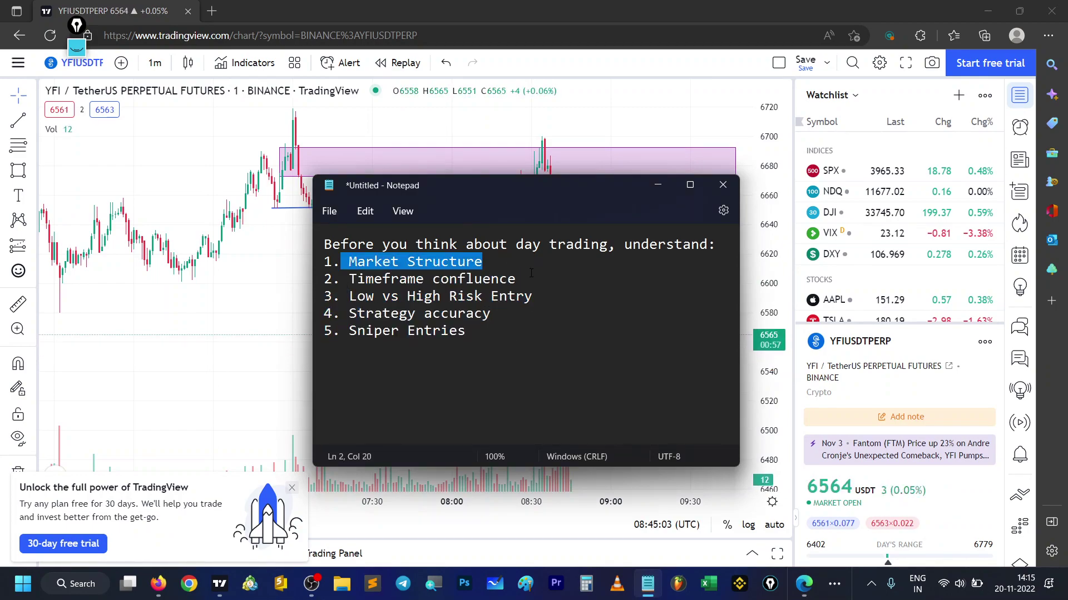
click(517, 139)
Step: Draw a trend line from the minor swing high at about 6529 across the 20 November rally to about 6525 at 04:19
scroll(500, 191, down, 5)
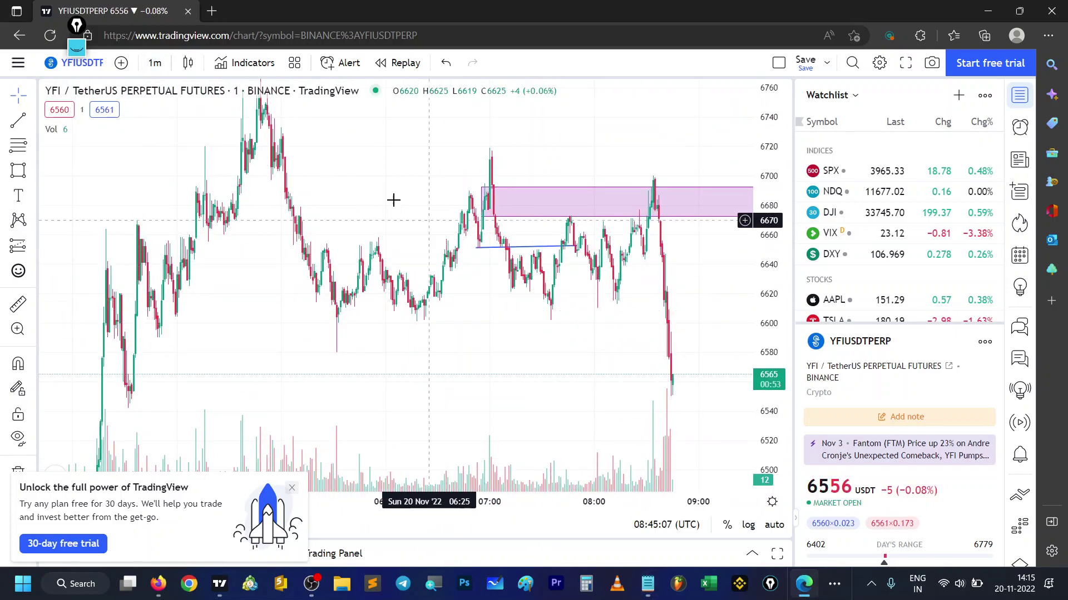
drag(331, 335, 712, 222)
scroll(465, 315, up, 3)
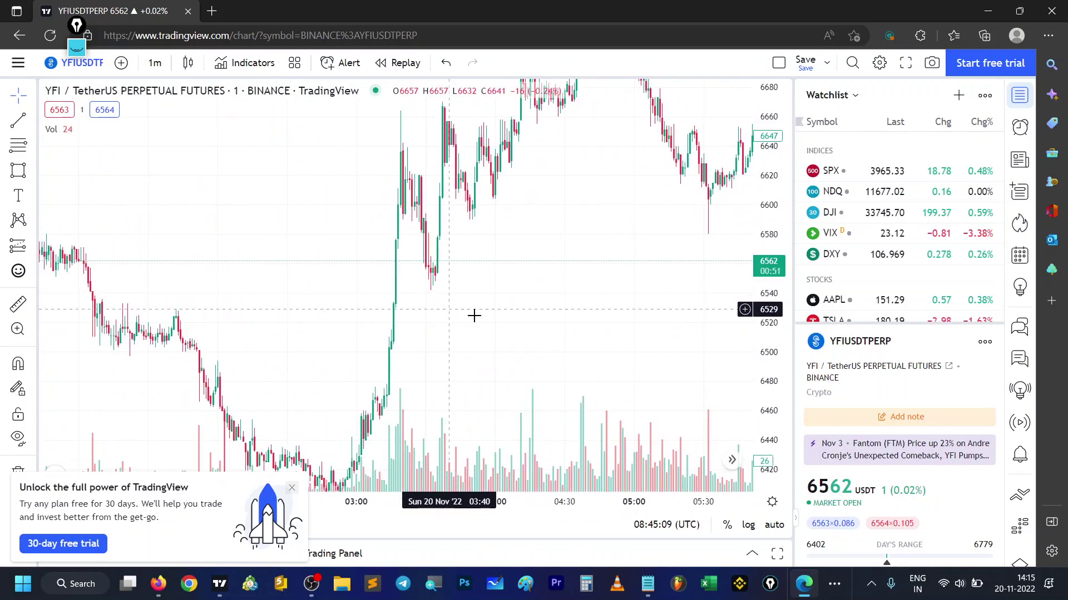
drag(465, 315, 556, 312)
click(22, 128)
click(91, 119)
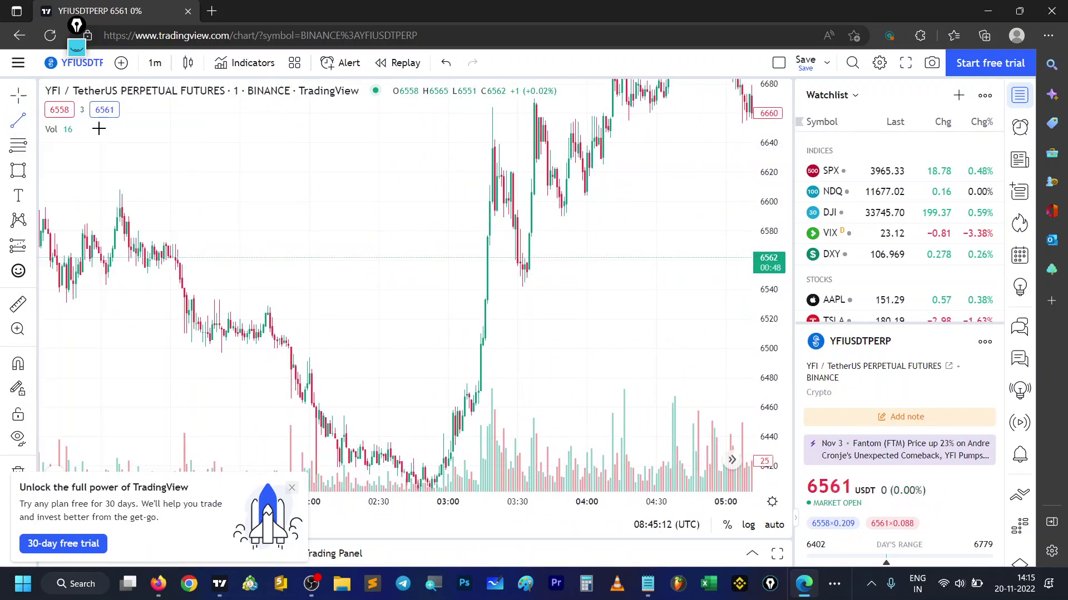
click(259, 306)
click(631, 311)
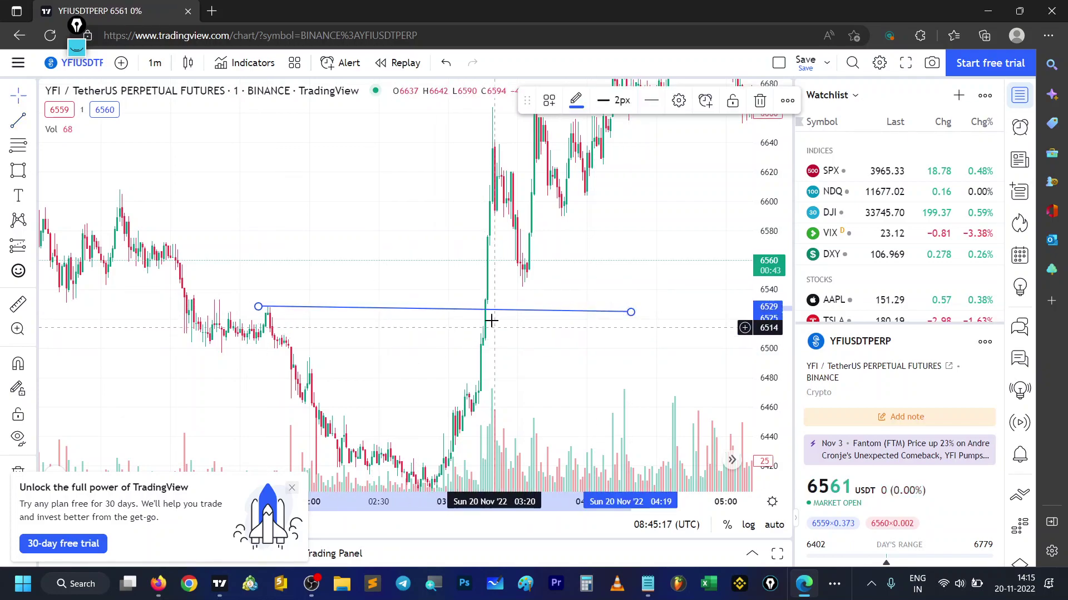
Step: Draw a second trend line from the earlier swing high at about 6596 to about 6592 near 04:13
drag(409, 257, 409, 349)
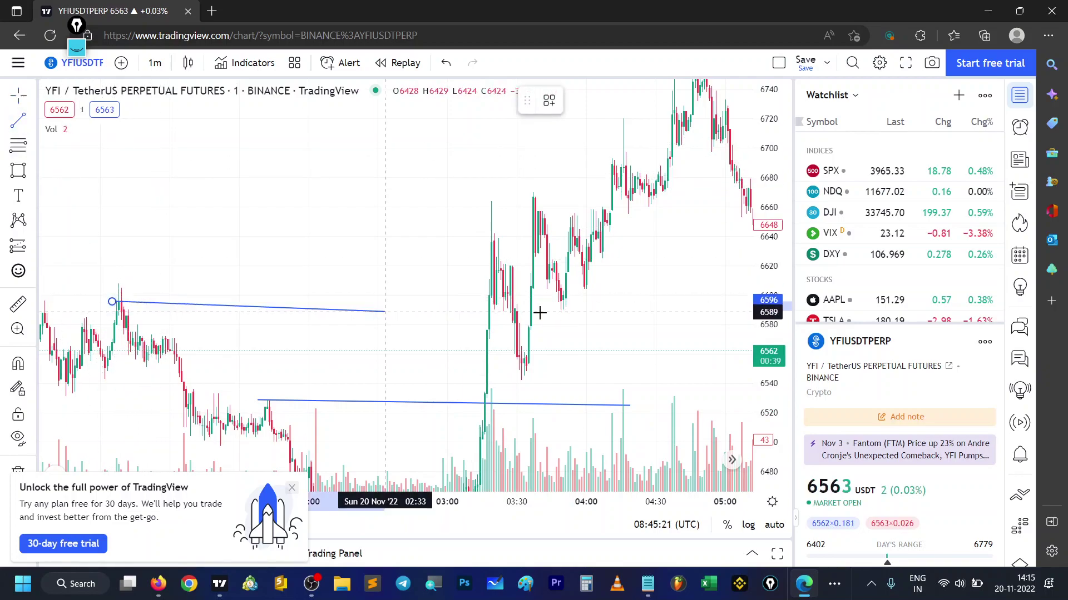
click(616, 307)
drag(582, 236, 444, 218)
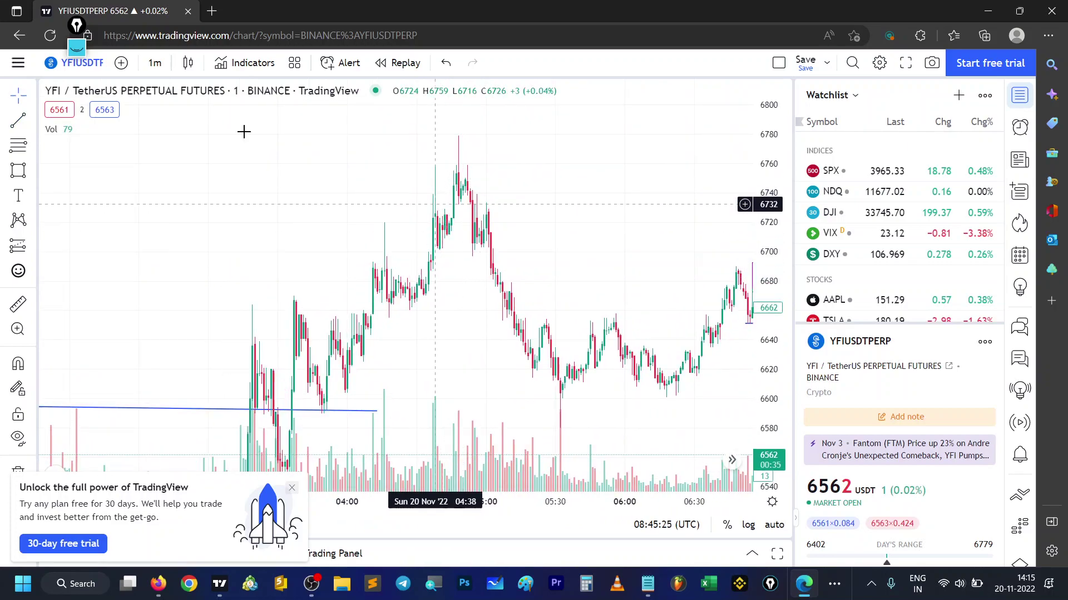
drag(564, 241, 288, 208)
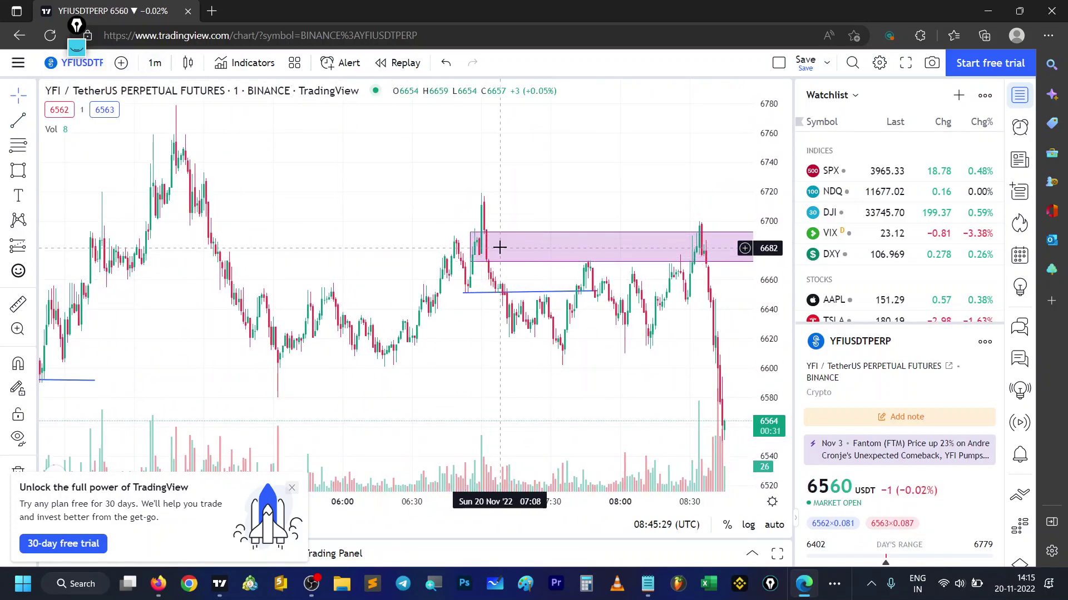
scroll(603, 341, down, 3)
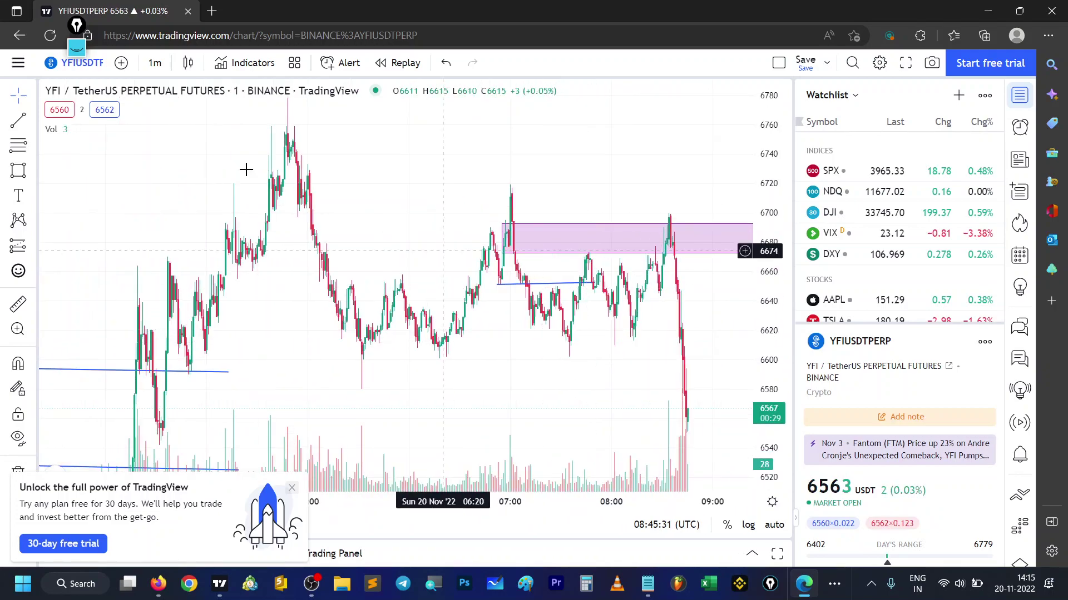
Step: Switch the chart back to the 30-minute interval and enable automatic price scaling
click(157, 63)
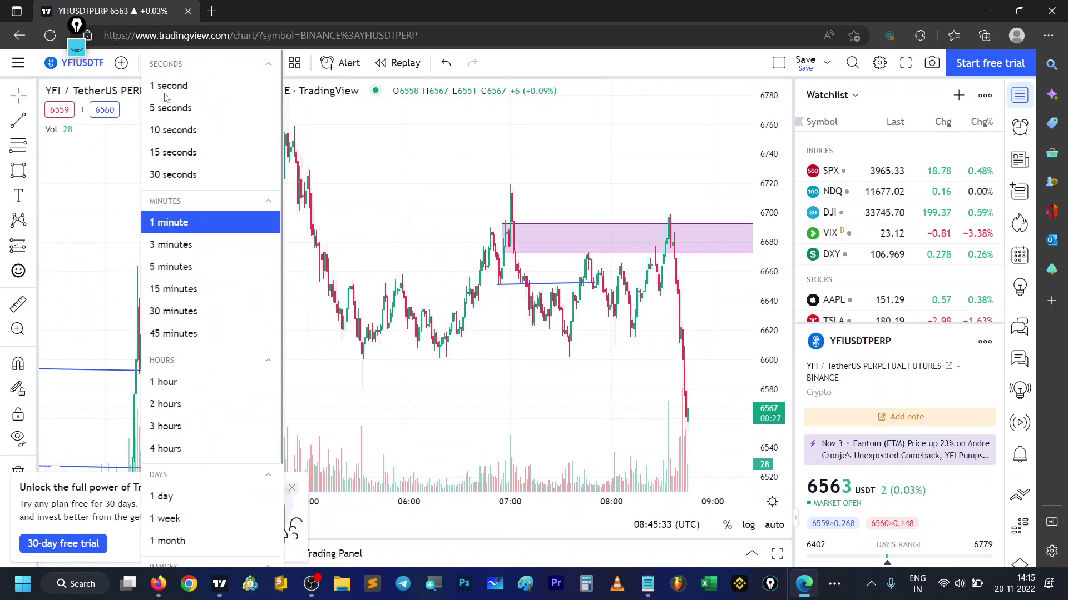
click(177, 311)
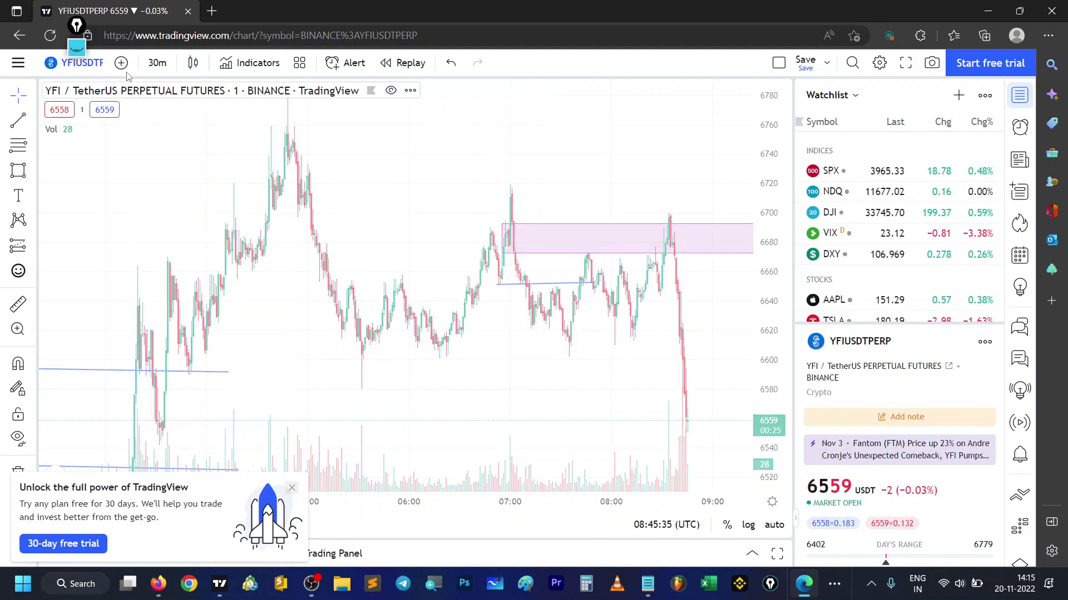
click(158, 64)
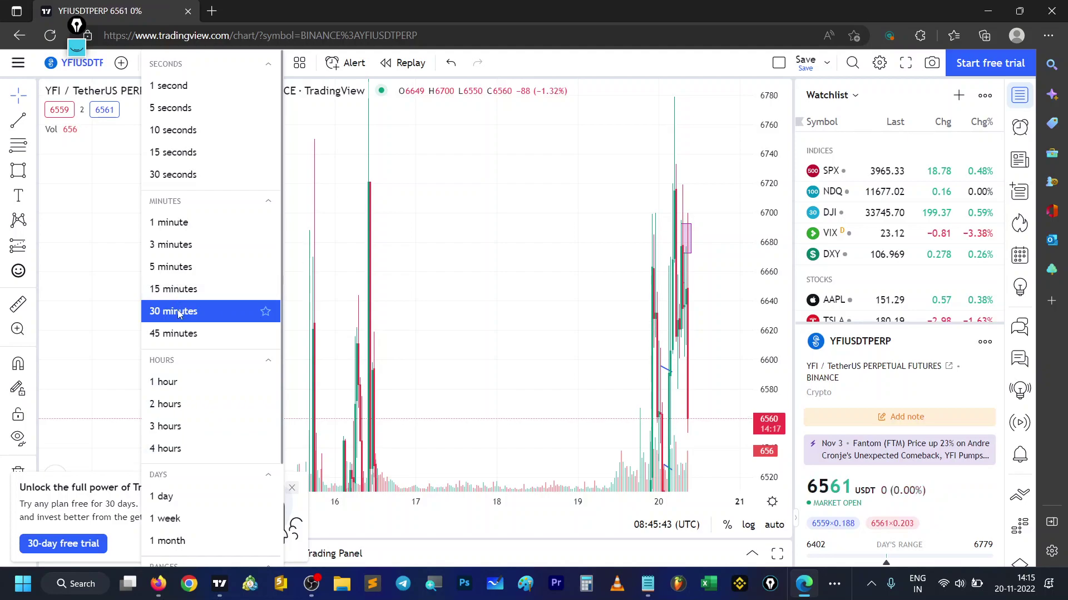
click(458, 205)
click(779, 525)
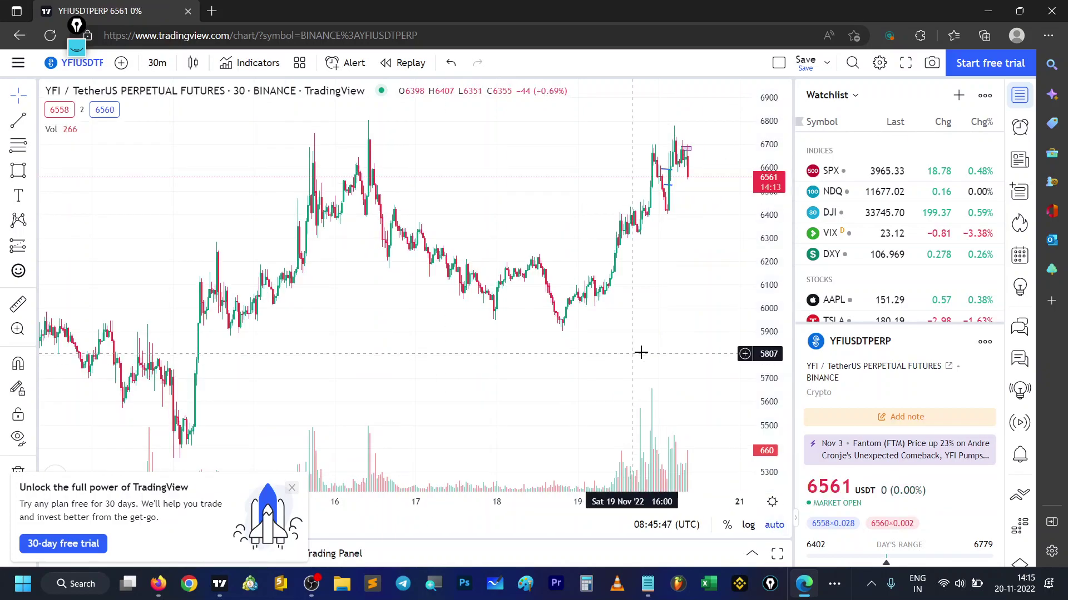
scroll(646, 353, up, 5)
scroll(646, 353, down, 5)
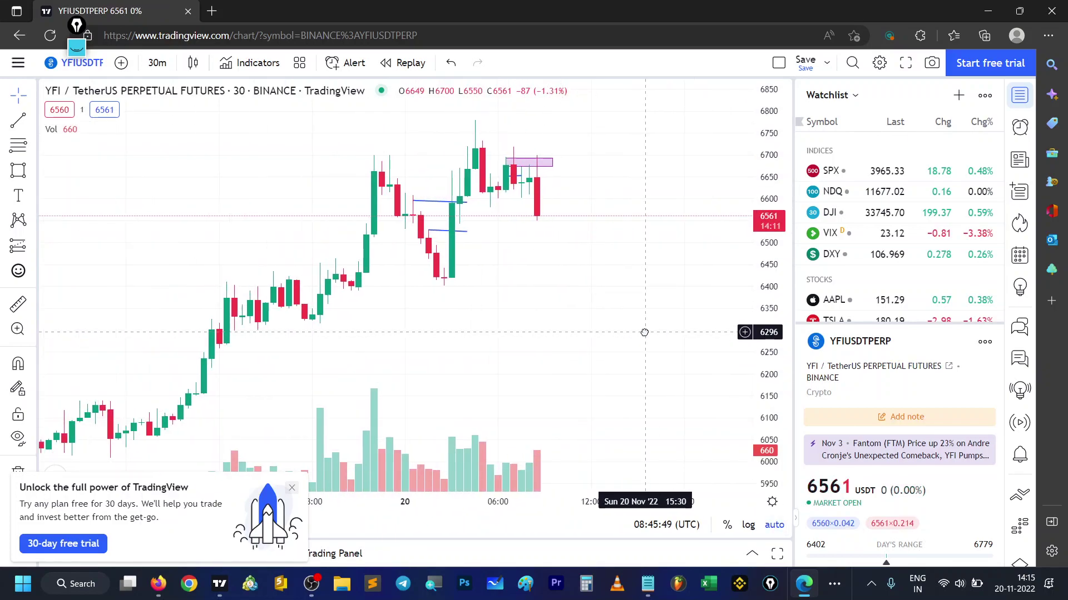
scroll(638, 333, up, 2)
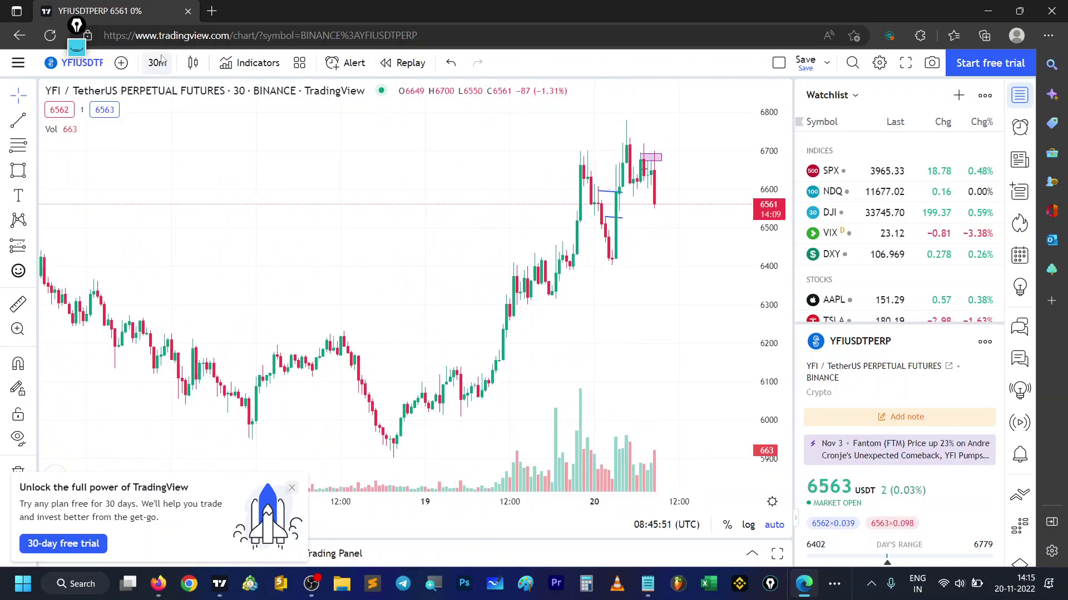
scroll(606, 332, up, 2)
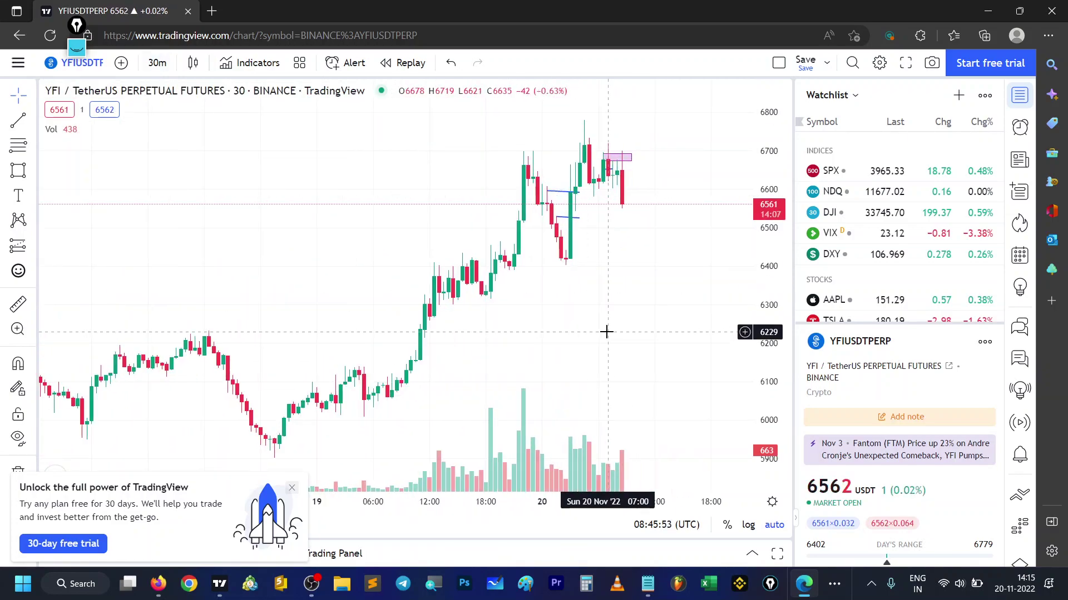
click(156, 62)
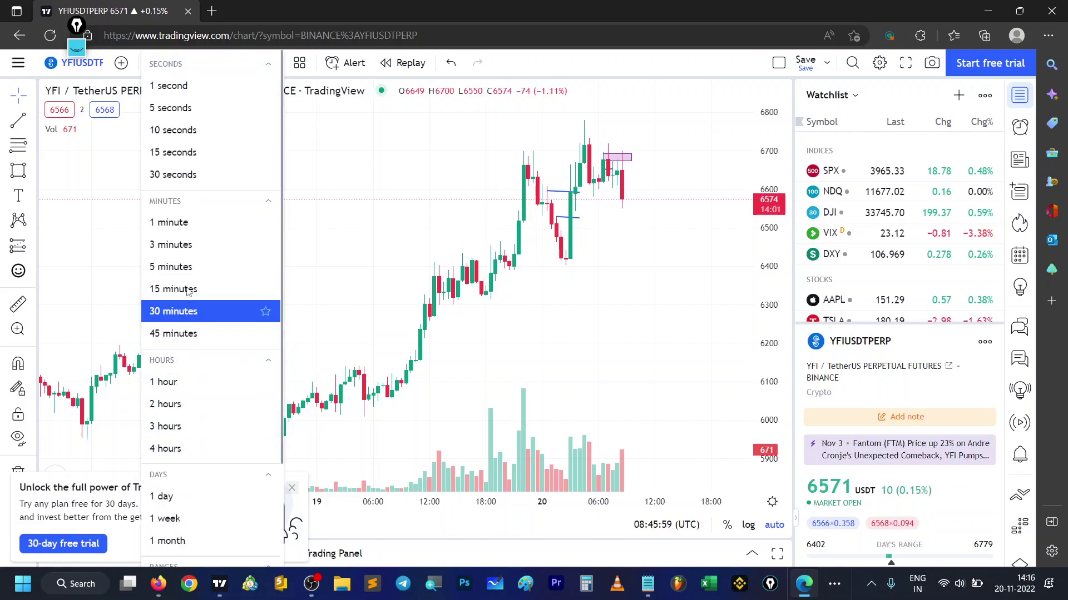
click(376, 219)
scroll(488, 272, up, 5)
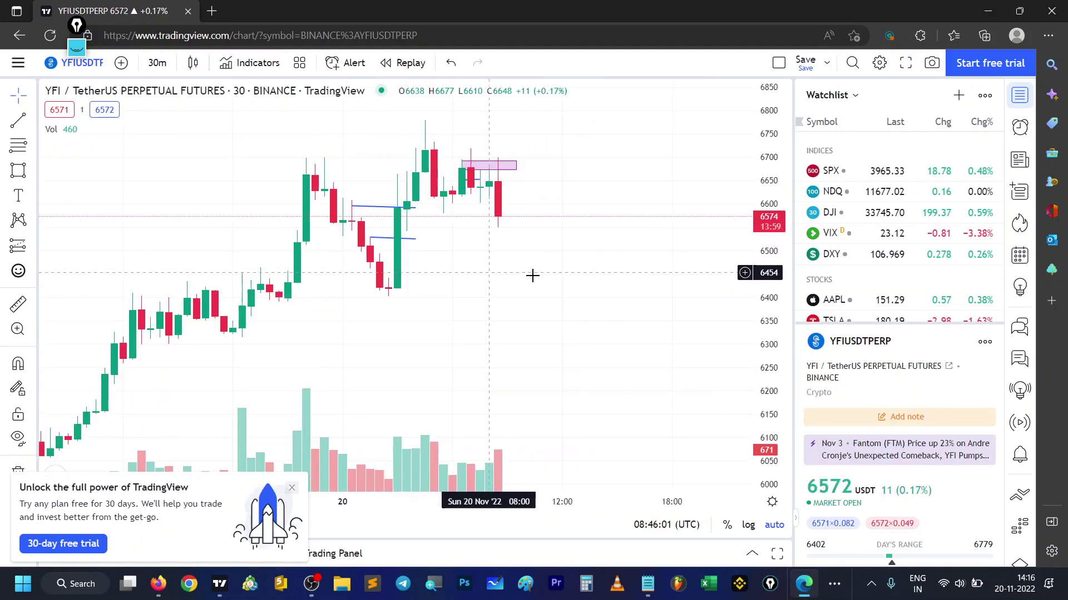
scroll(533, 275, up, 1)
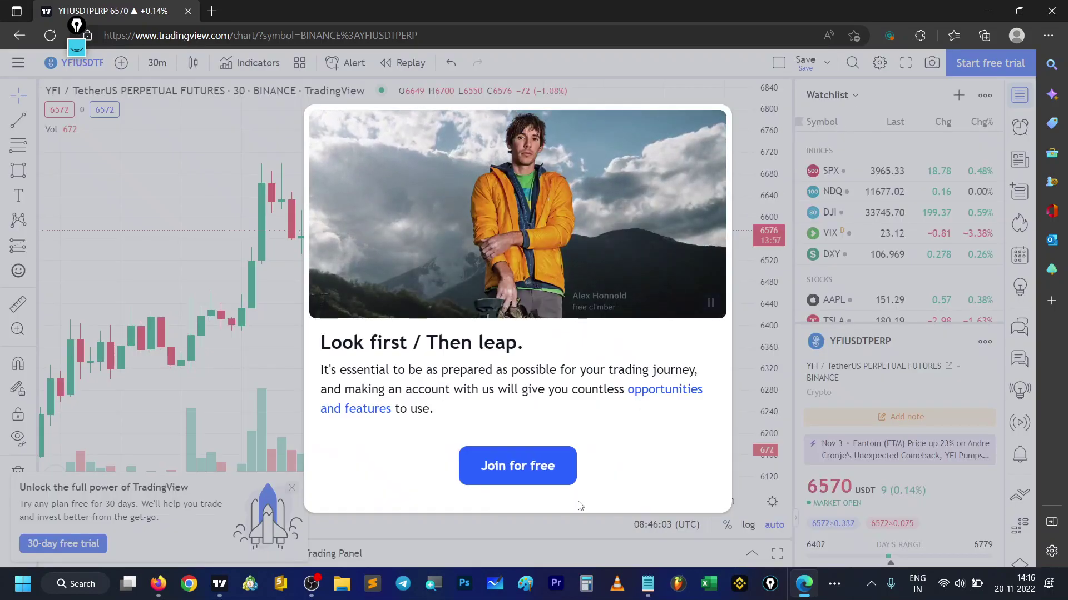
Step: Switch to Notepad and review the day trading topic list from Market Structure to Sniper Entries, highlighting the text and clearing the selection
click(648, 584)
drag(565, 381, 387, 253)
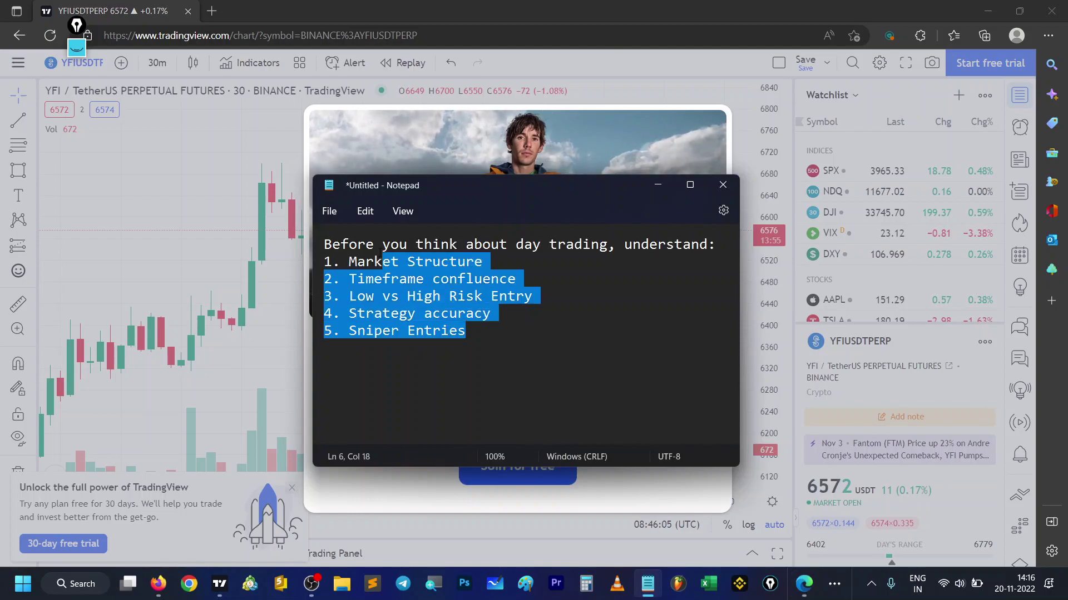
key(ctrl+a)
click(571, 355)
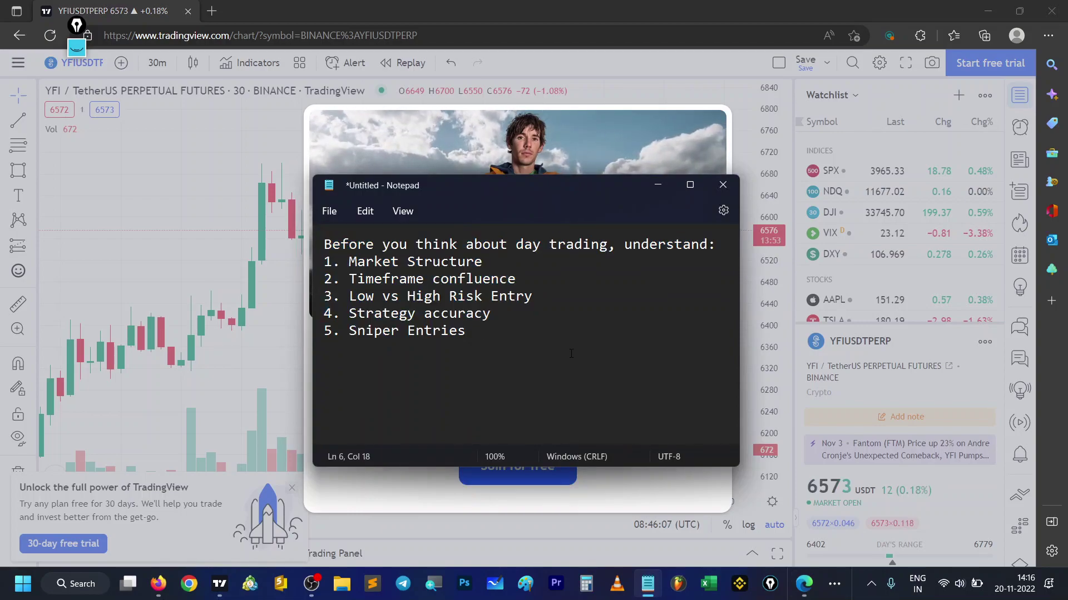
click(311, 584)
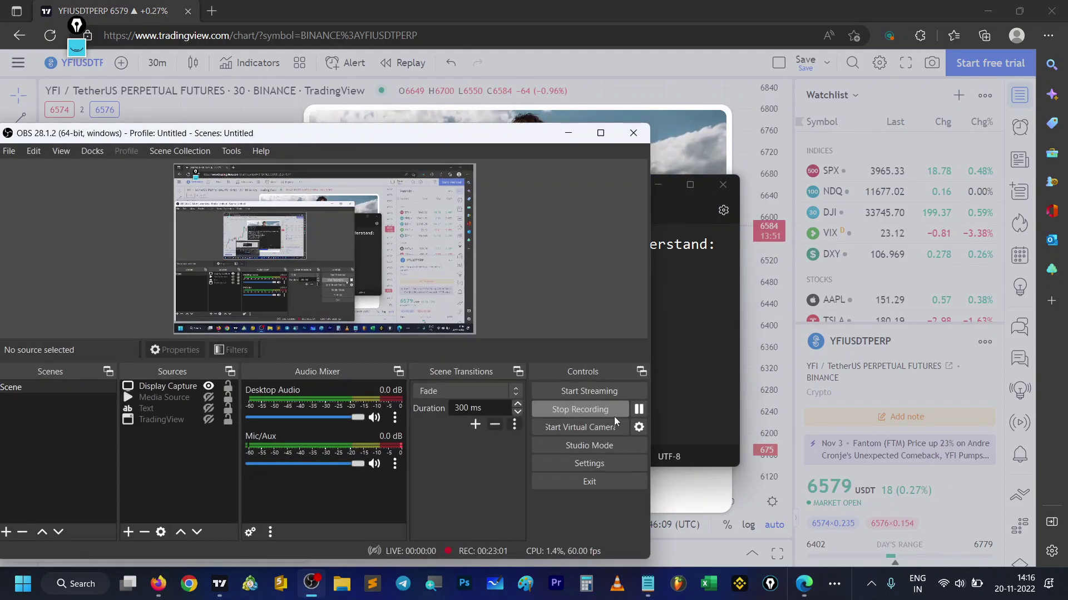